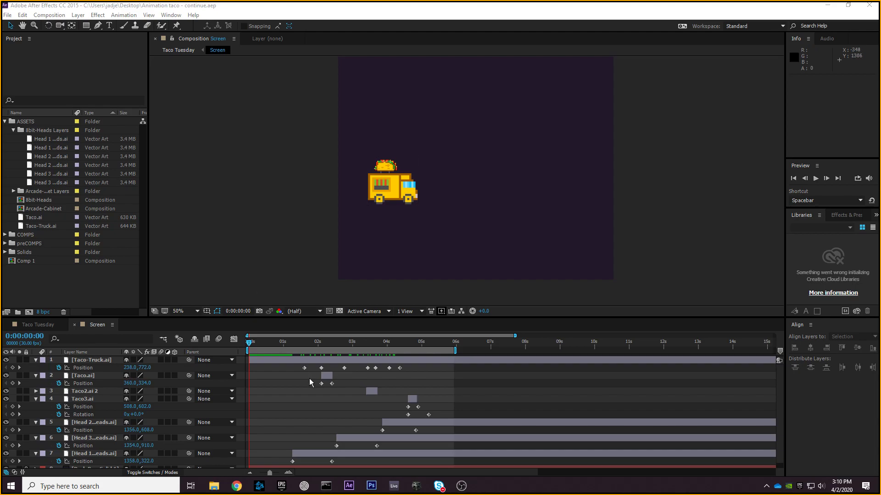
- Play the Screen composition from the start to review the truck, taco and head animation
left_click(240, 281)
key("space")
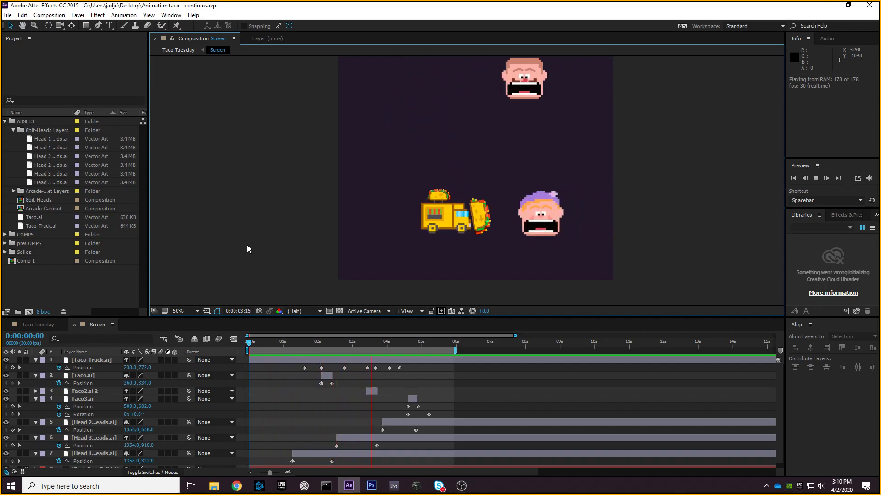
key("space")
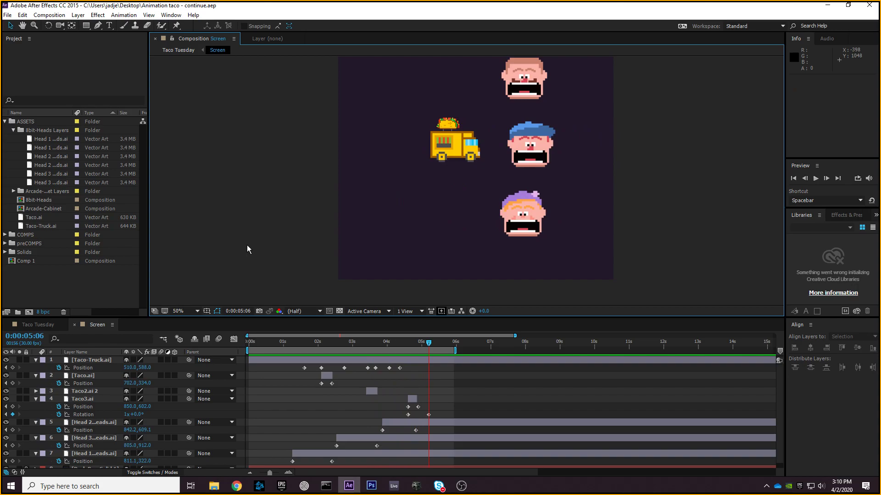
key("Home")
key("space")
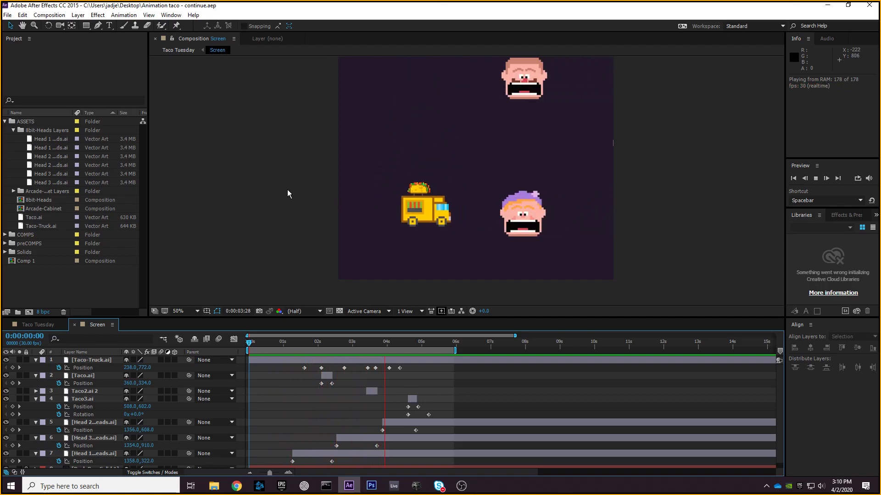
key("space")
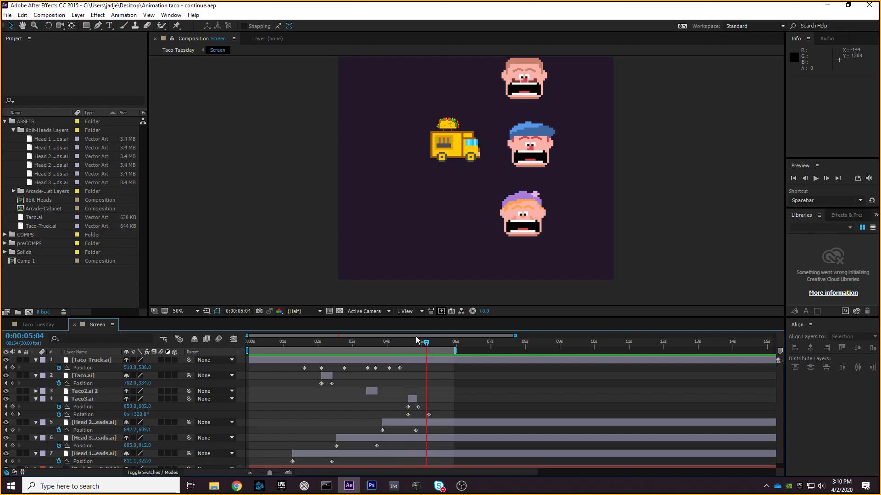
left_click_drag(396, 342, 254, 349)
key("Home")
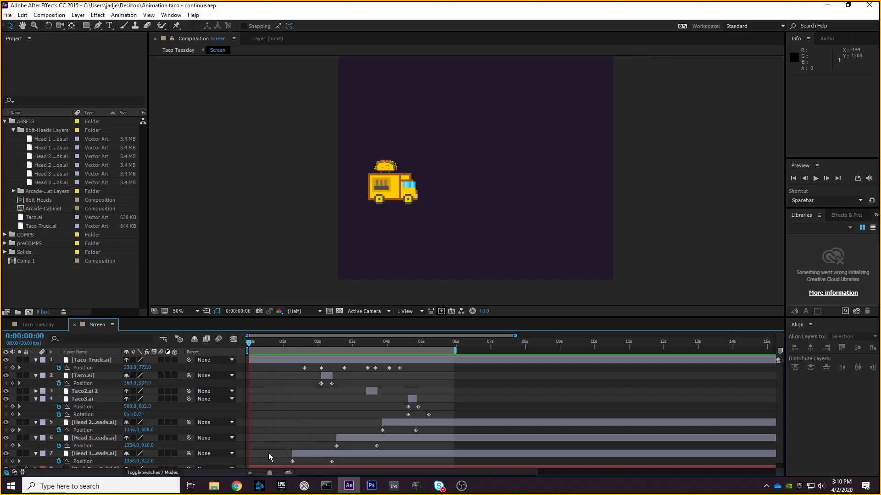
key("space")
- Examine the Taco-Truck layer's individual Position keyframes, from the first to the last
left_click(249, 344)
left_click(304, 367)
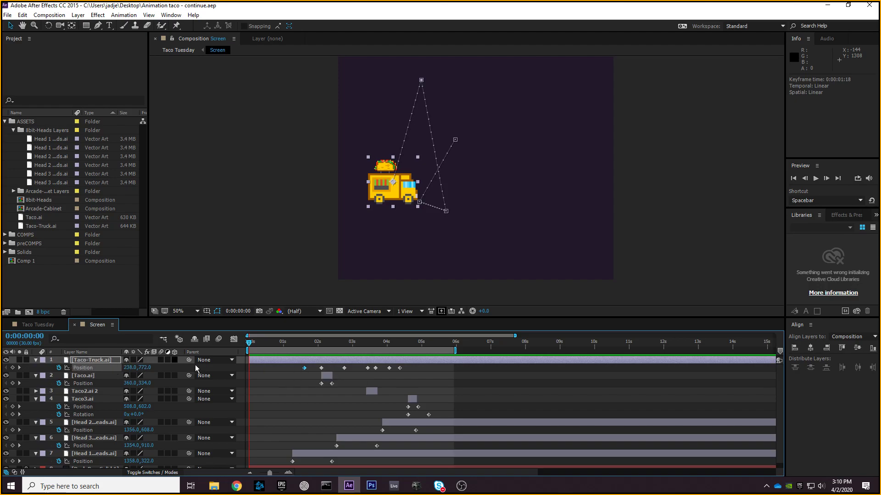
left_click(344, 368)
left_click(396, 369)
left_click(399, 368)
left_click(361, 368)
left_click(304, 368)
- Scrub across the Taco-Truck's first four Position keyframes and compare the truck's position at each one
left_click_drag(248, 347, 302, 347)
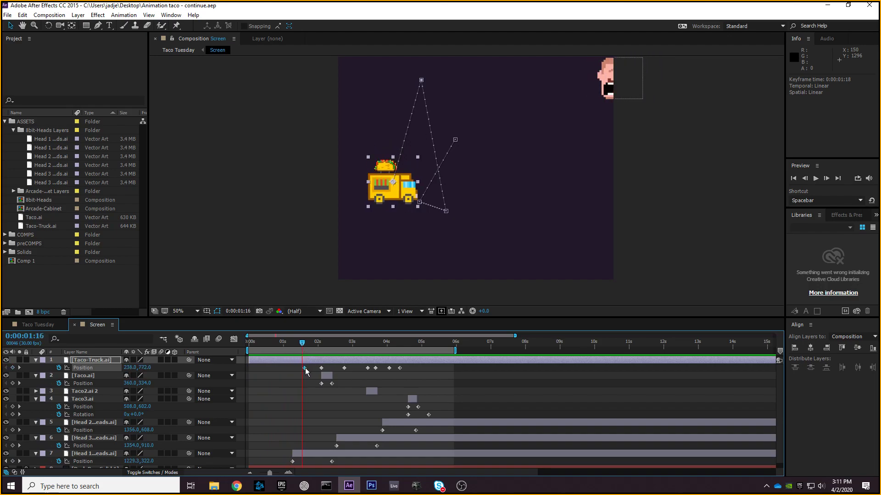
left_click_drag(303, 344, 338, 342)
left_click(344, 368)
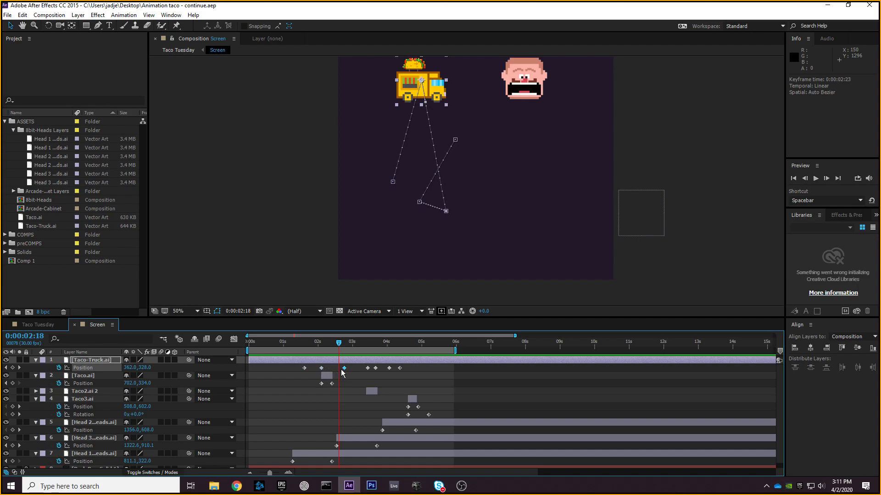
left_click(321, 368)
left_click_drag(339, 345, 323, 351)
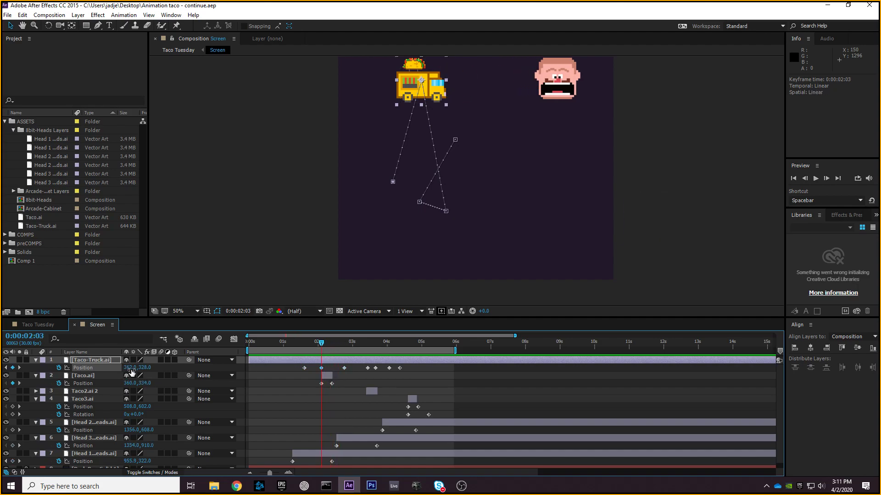
left_click_drag(320, 343, 344, 349)
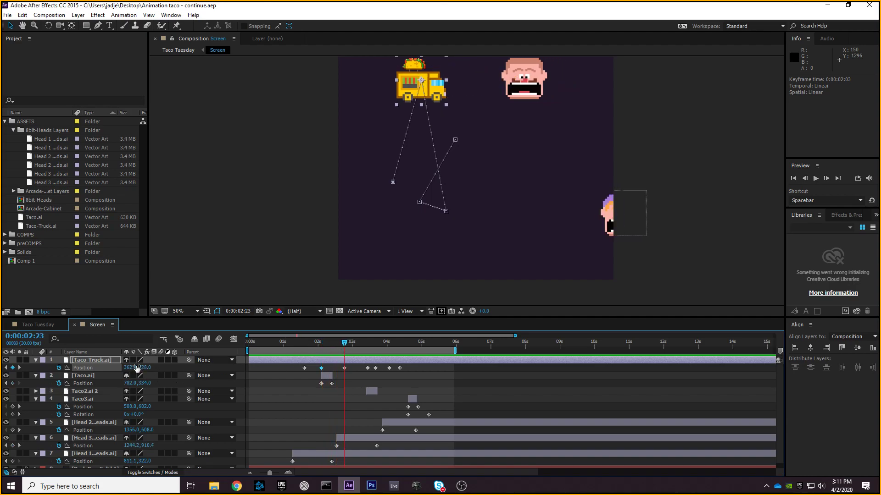
mouse_move(338, 341)
left_mouse_down()
mouse_move(322, 343)
mouse_move(344, 344)
left_mouse_up()
left_click(345, 367)
left_click(345, 343)
left_click(367, 368)
left_click(367, 343)
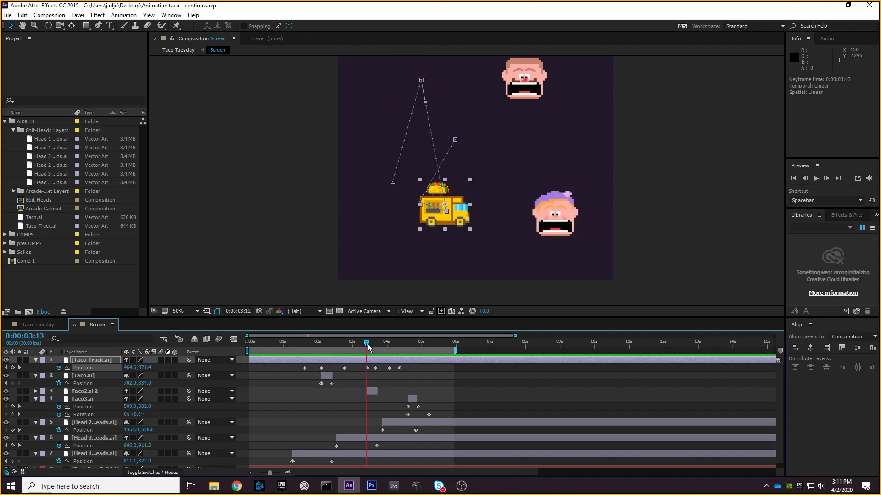
- Move the current time back to the start of the composition
left_click_drag(370, 344, 299, 351)
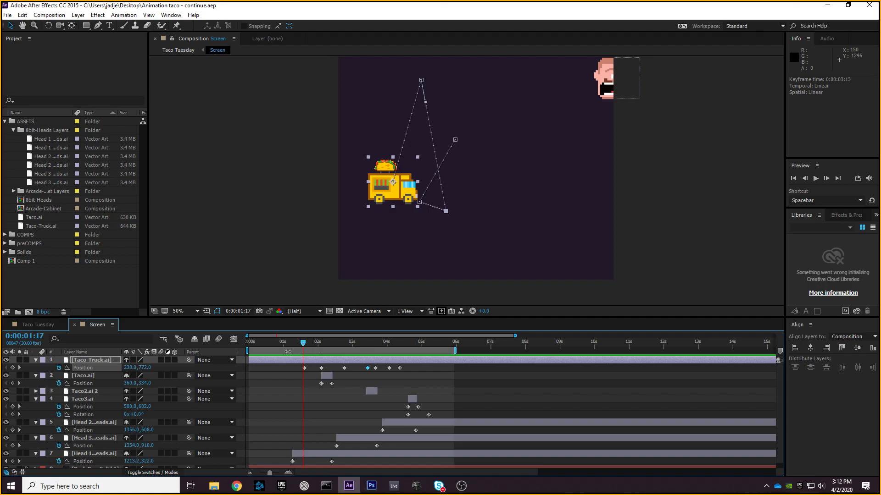
left_click_drag(302, 351, 252, 352)
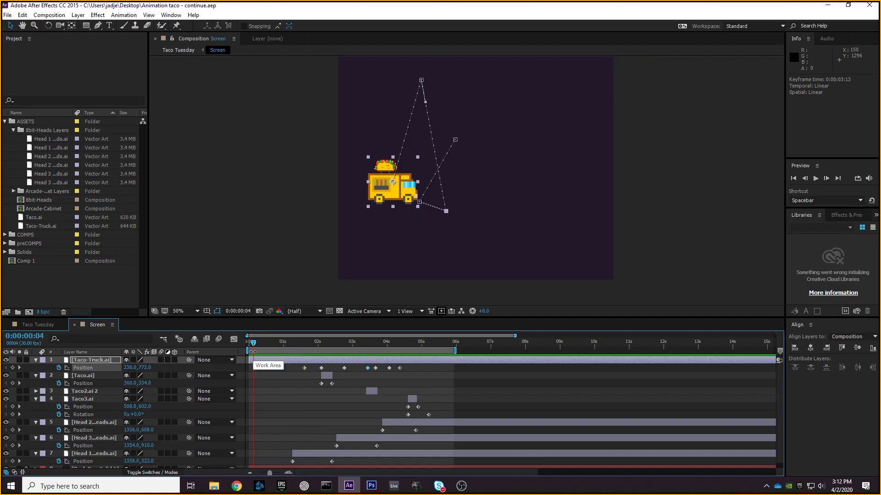
left_click(275, 343)
mouse_move(275, 344)
left_mouse_down()
mouse_move(376, 354)
mouse_move(272, 354)
mouse_move(338, 340)
mouse_move(264, 348)
left_mouse_up()
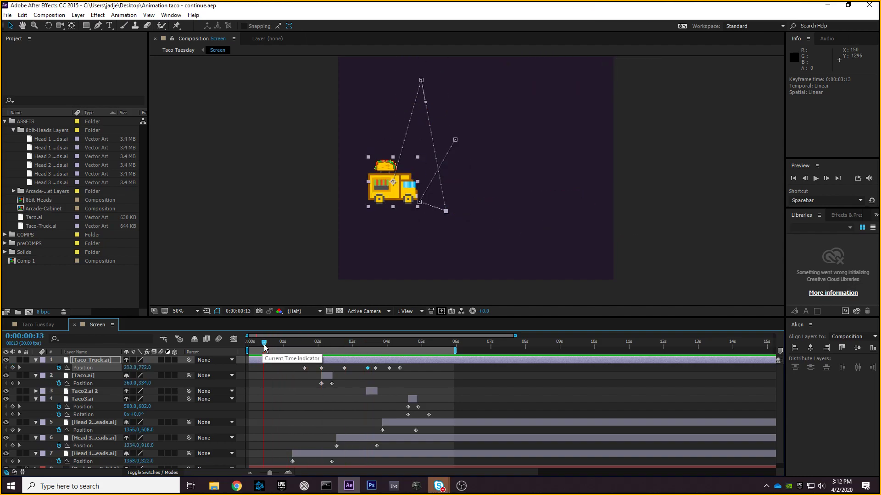
left_click_drag(271, 344, 236, 343)
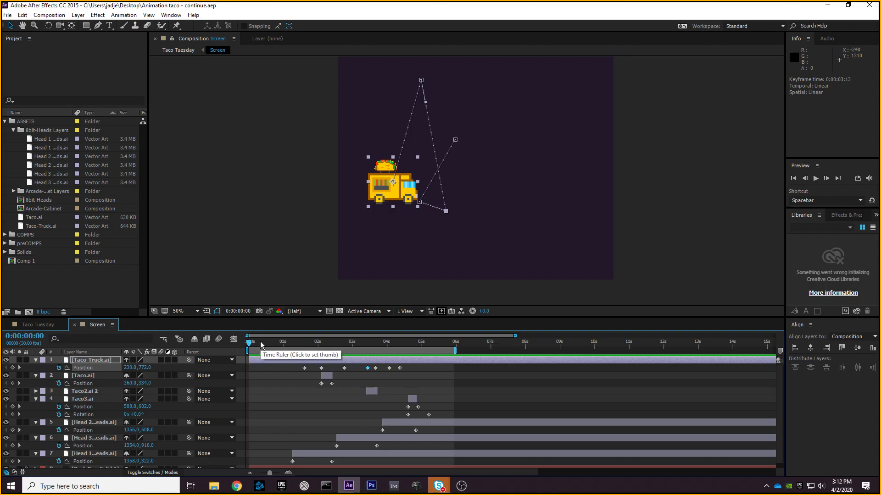
- Scrub between the Taco-Truck's first two Position keyframes to examine its movement along the motion path
left_click_drag(248, 343, 289, 343)
left_click(321, 368)
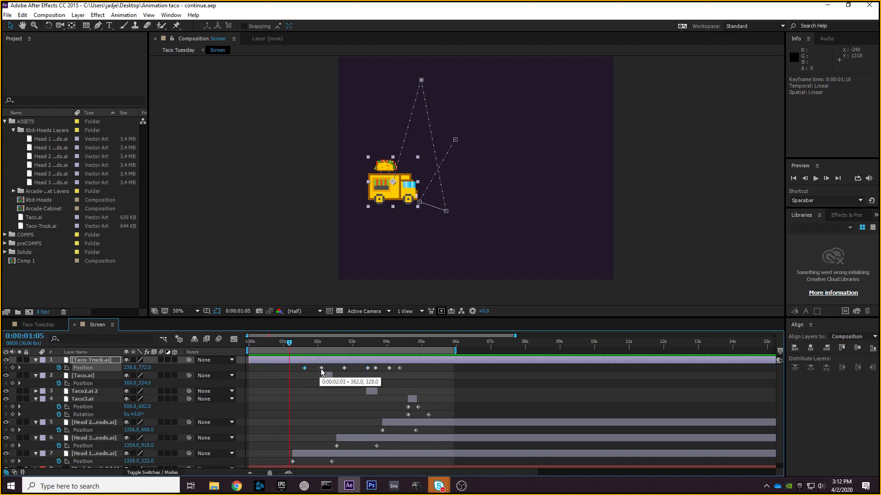
left_click(301, 344)
left_click_drag(300, 346, 306, 348)
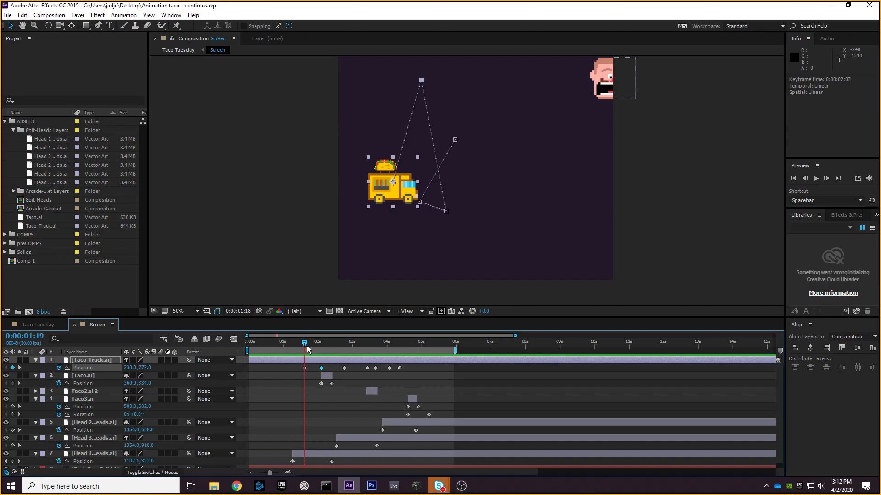
left_click(319, 346)
mouse_move(321, 349)
left_mouse_down()
mouse_move(307, 344)
mouse_move(316, 342)
left_mouse_up()
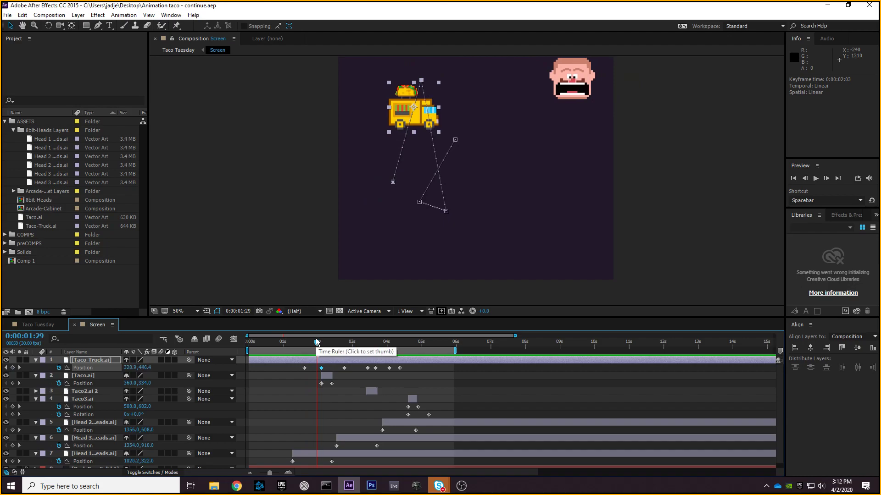
left_click_drag(316, 342, 308, 349)
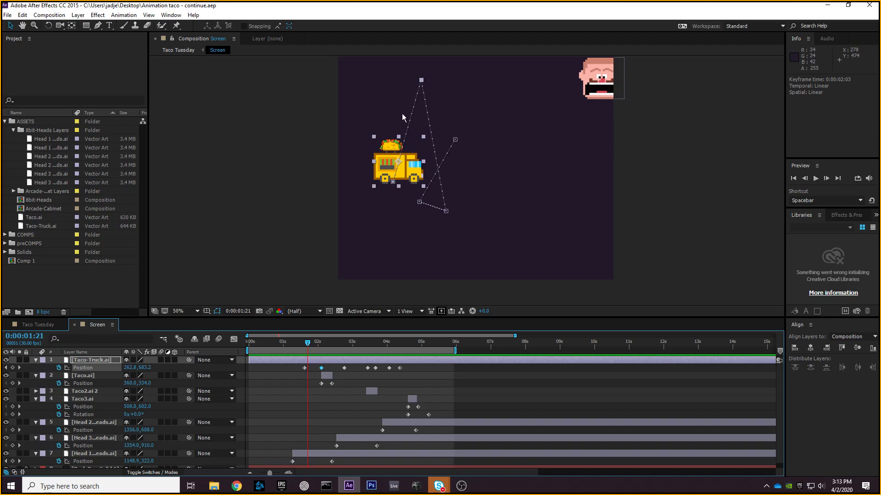
mouse_move(307, 340)
left_mouse_down()
mouse_move(321, 343)
mouse_move(298, 343)
left_mouse_up()
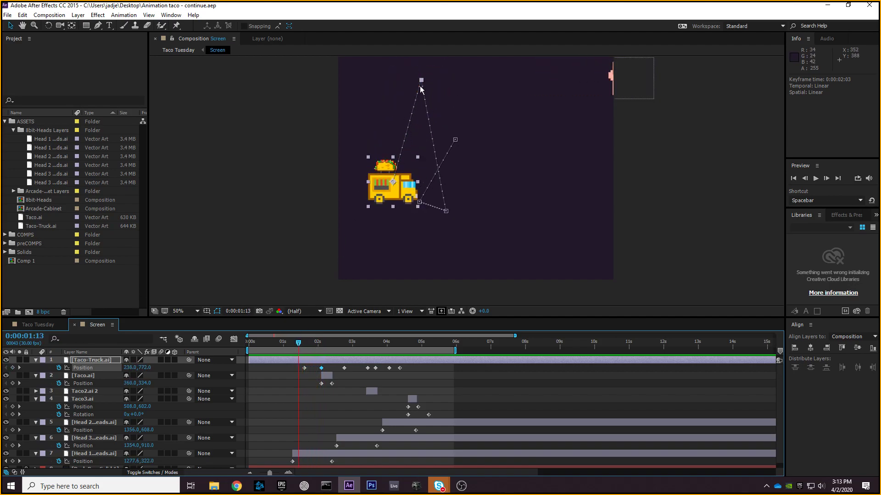
key("space")
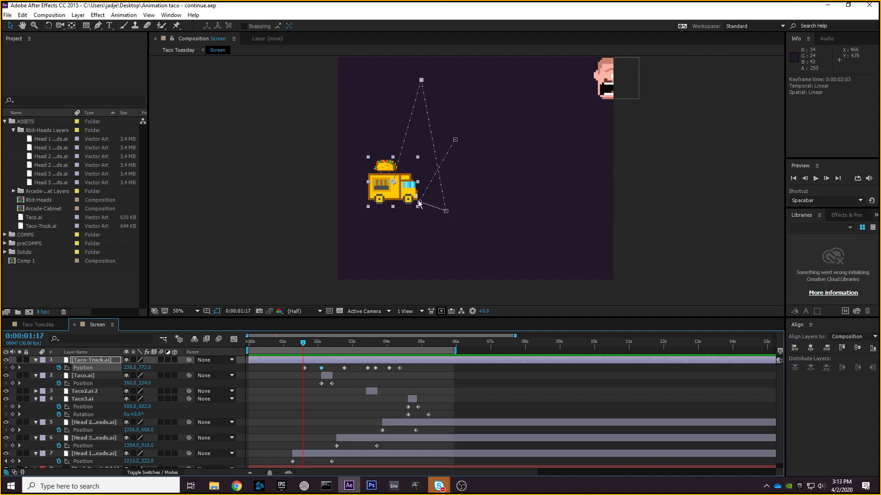
left_click_drag(302, 343, 300, 342)
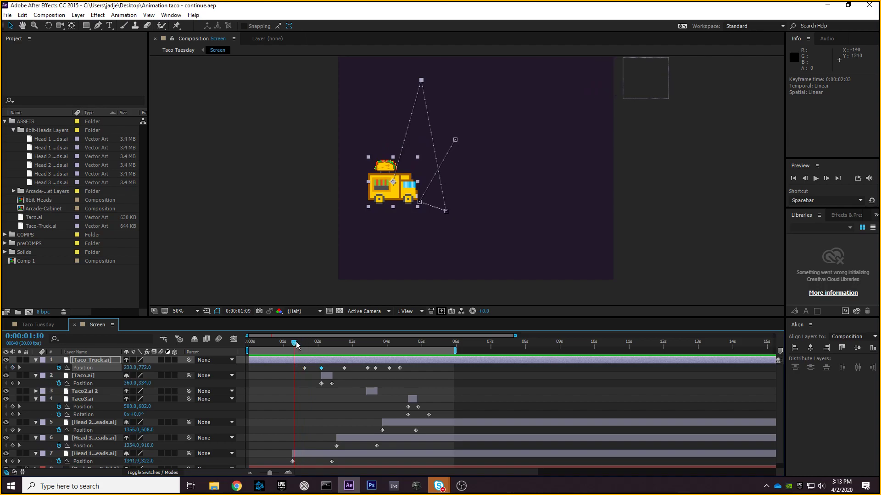
- Collapse the revealed properties of the taco and head layers, leaving only the Taco-Truck's Position expanded
left_click(36, 376)
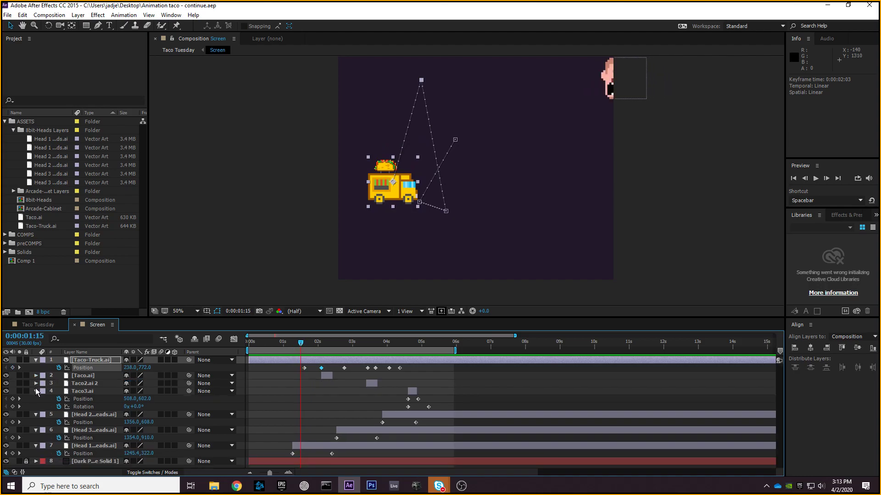
left_click(36, 391)
left_click(36, 399)
left_click(36, 407)
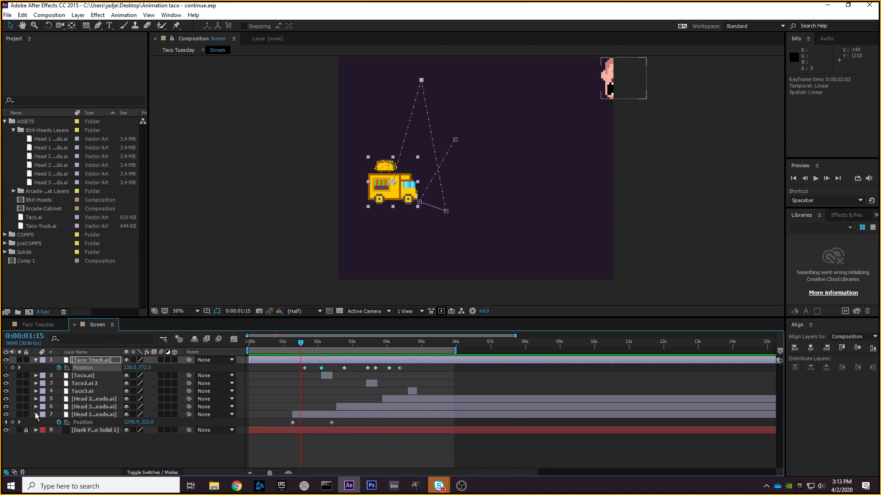
left_click(35, 414)
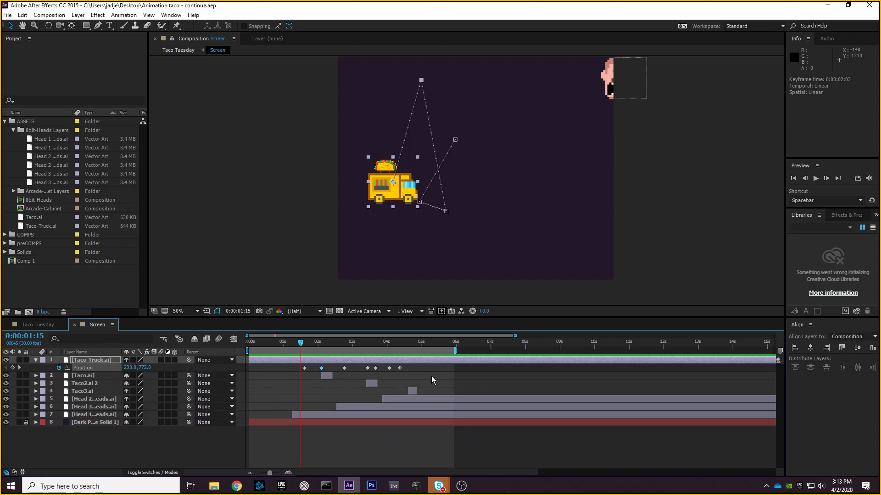
- Select all Position keyframes of the Taco-Truck layer and apply Easy Ease to them
left_click(442, 264)
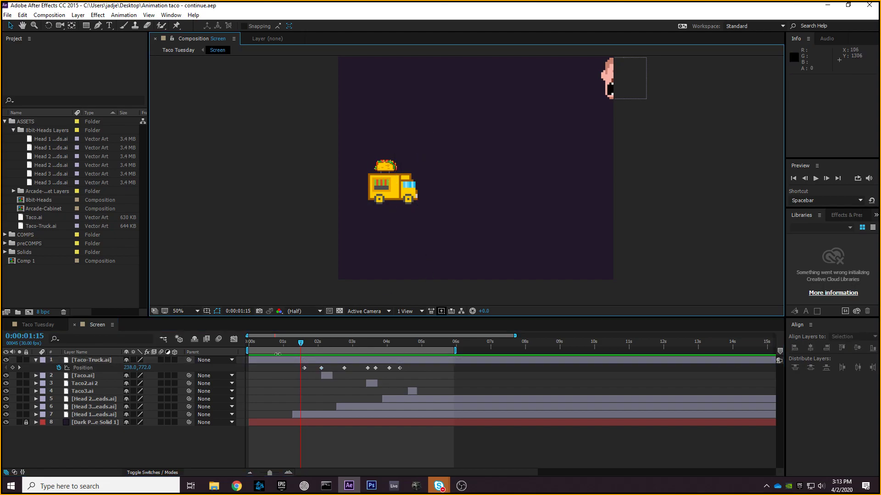
left_click(95, 360)
left_click_drag(497, 73, 365, 194)
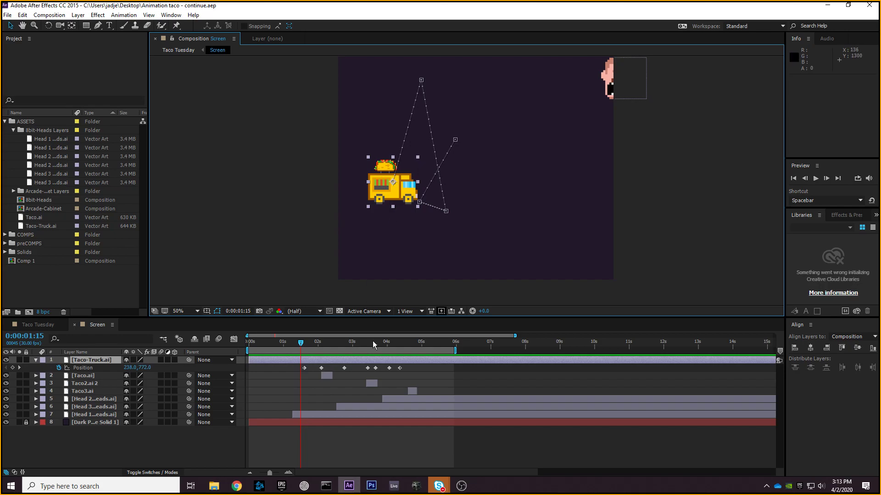
left_click_drag(422, 369, 315, 374)
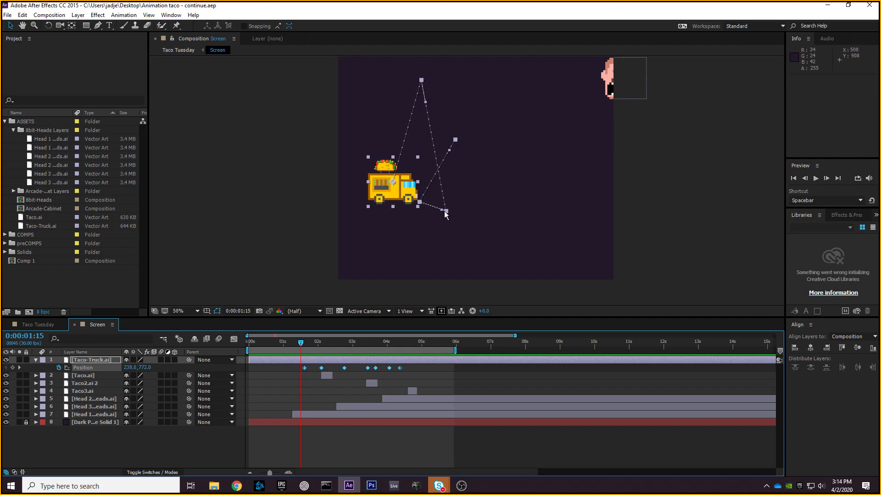
right_click(304, 368)
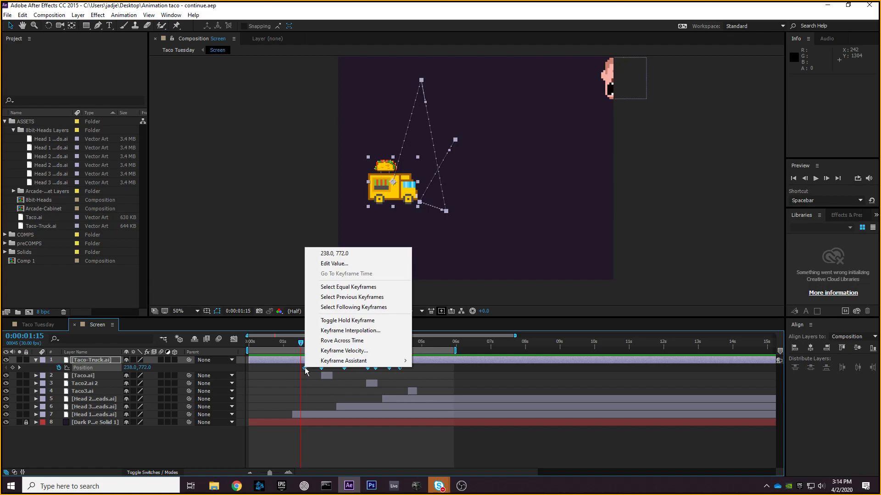
mouse_move(315, 364)
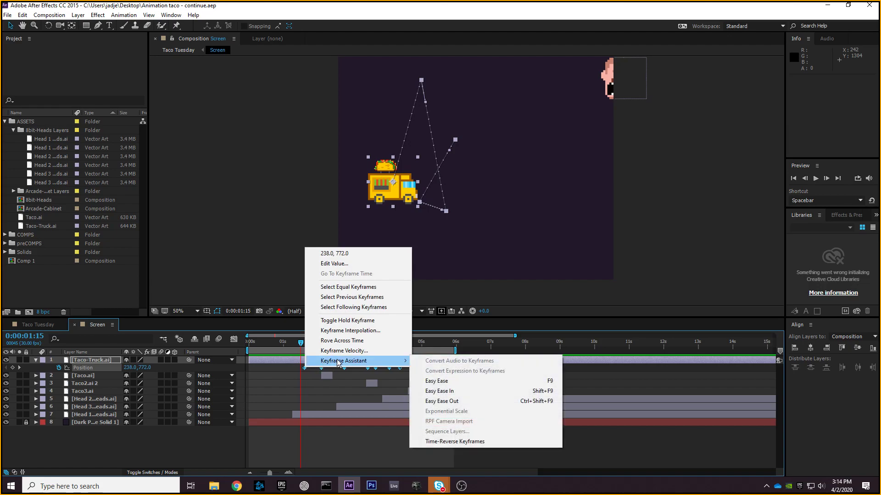
left_click(448, 382)
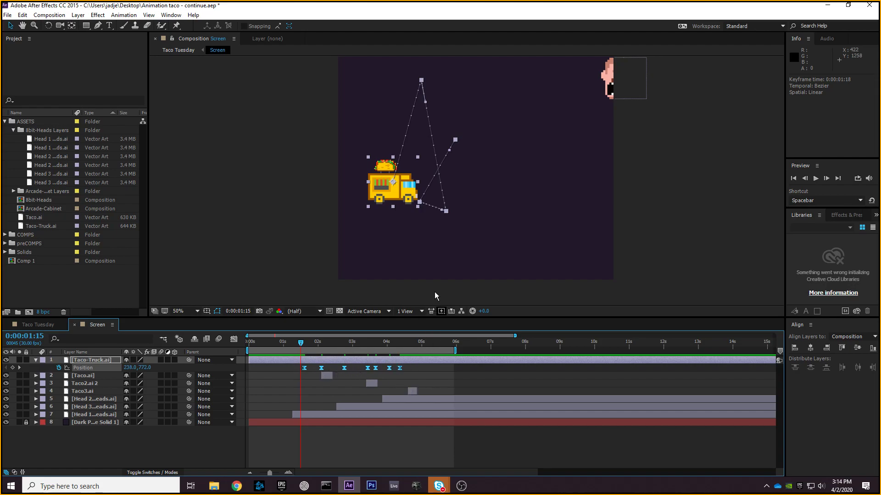
- Play the composition from the start to review the truck's eased movement
left_click_drag(304, 343, 230, 344)
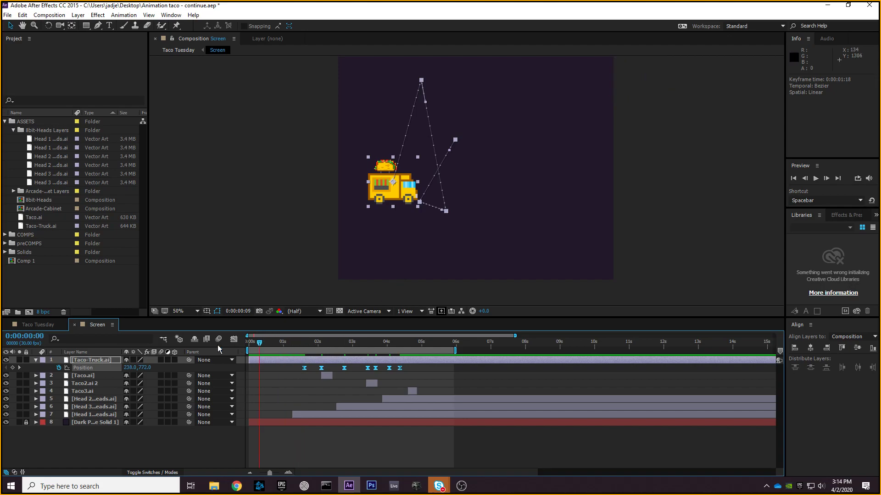
key("space")
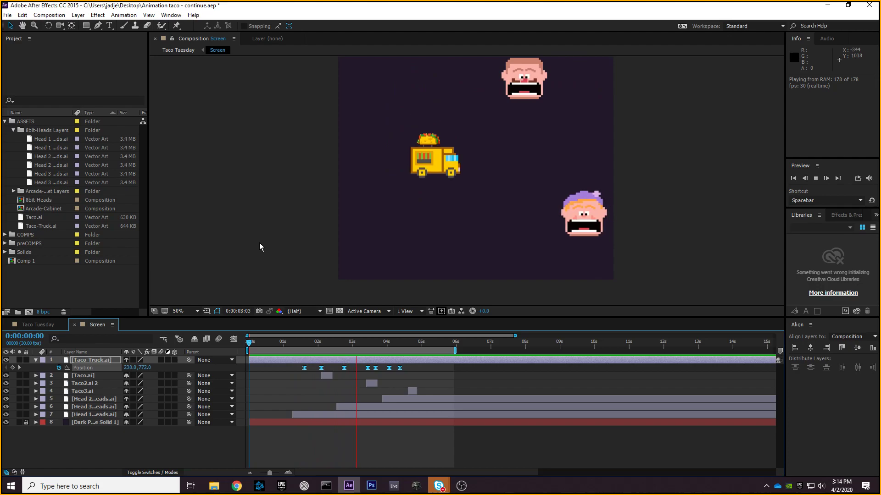
key("space")
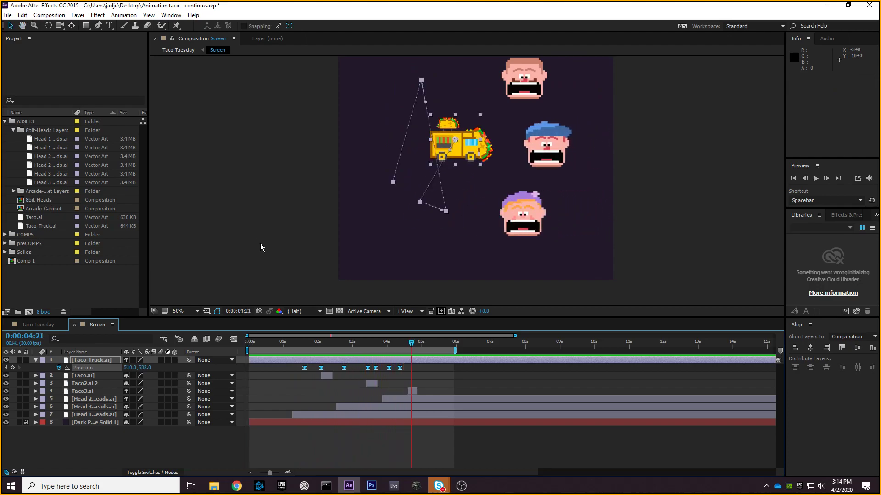
- Return to the start of the composition and hide every layer except Taco-Truck
left_click_drag(411, 343, 7, 423)
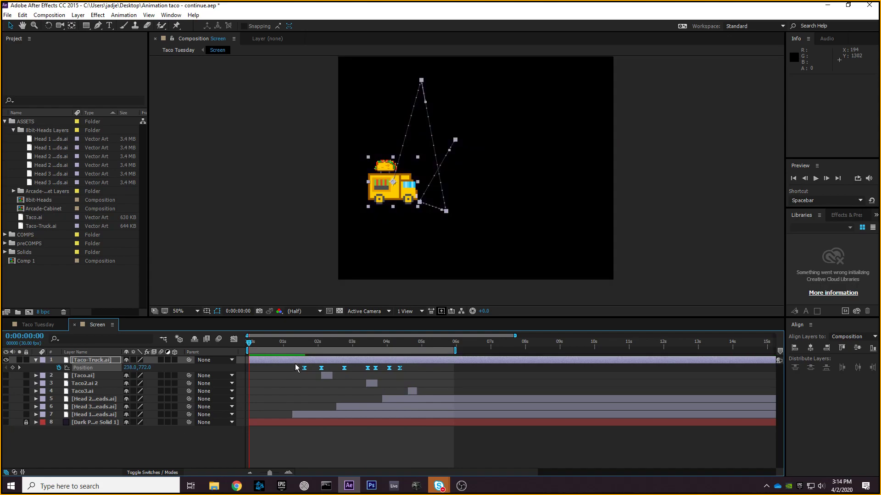
- Undo the layer visibility changes and the Easy Ease on the Taco-Truck's Position keyframes
left_click(6, 422)
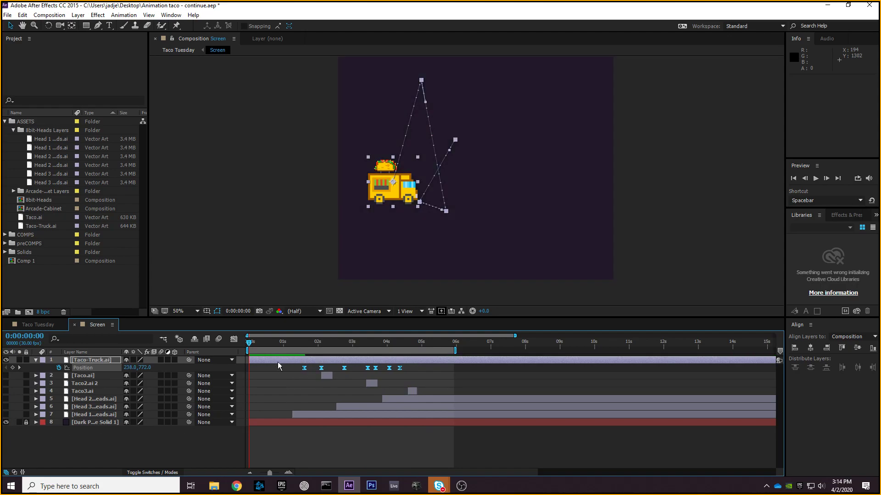
left_click(120, 434)
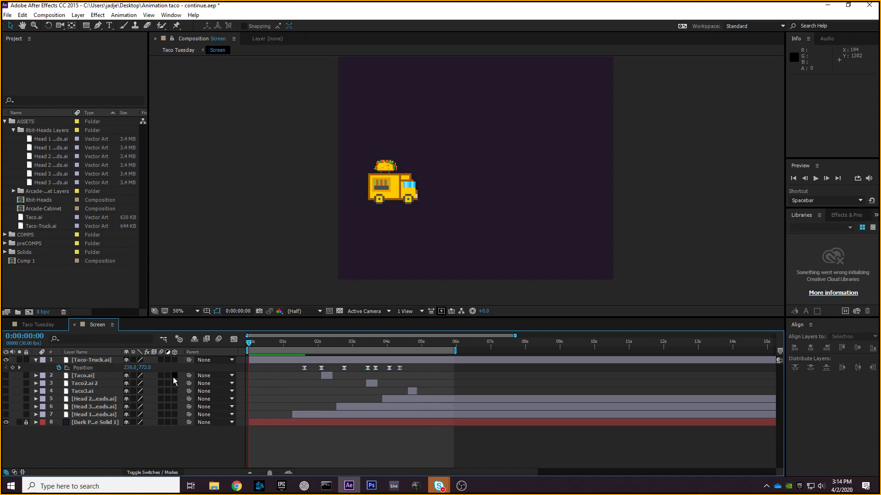
key("ctrl+z")
key("ctrl+z")
key("ctrl+z")
key("ctrl+z")
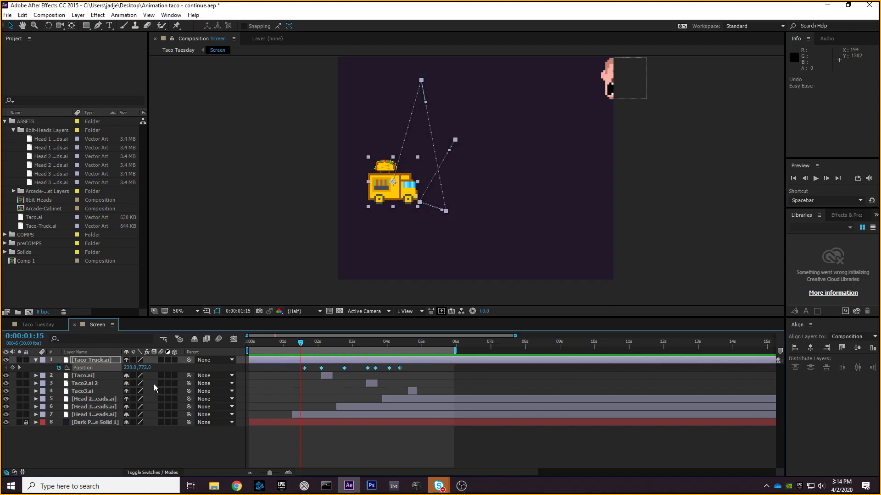
- Duplicate the Taco-Truck layer and expand the duplicate's Transform properties
left_click(106, 360)
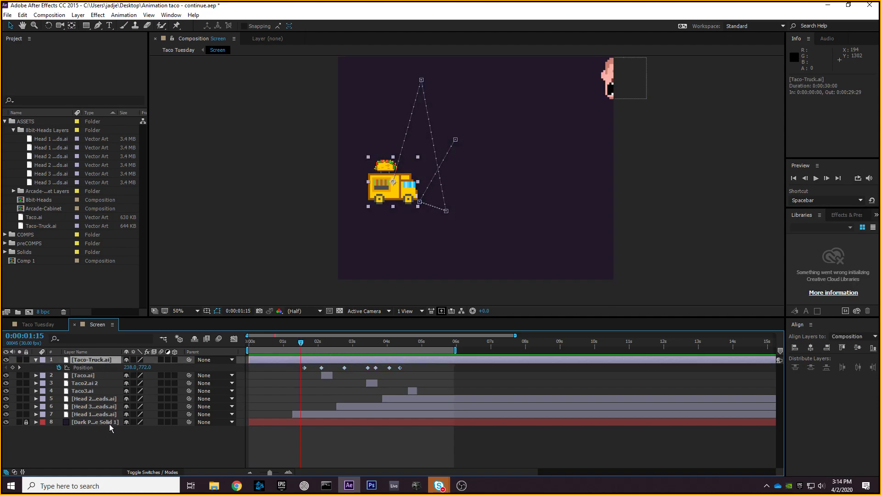
key("ctrl+d")
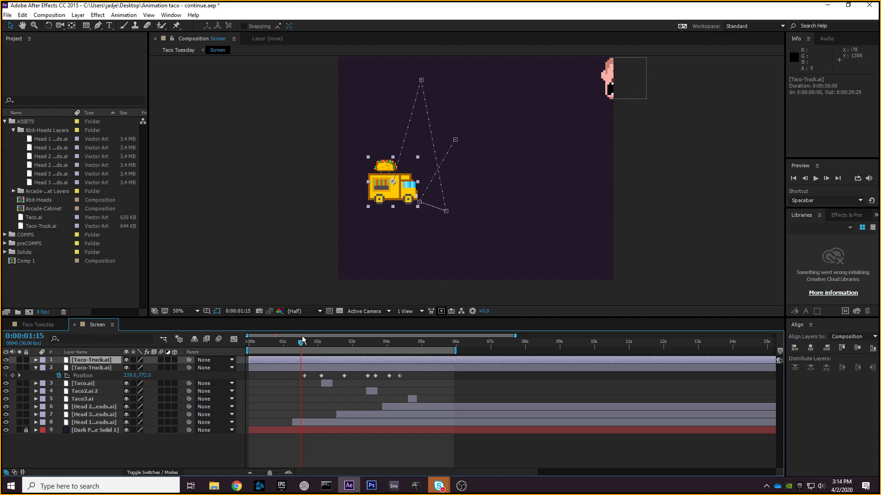
left_click(36, 360)
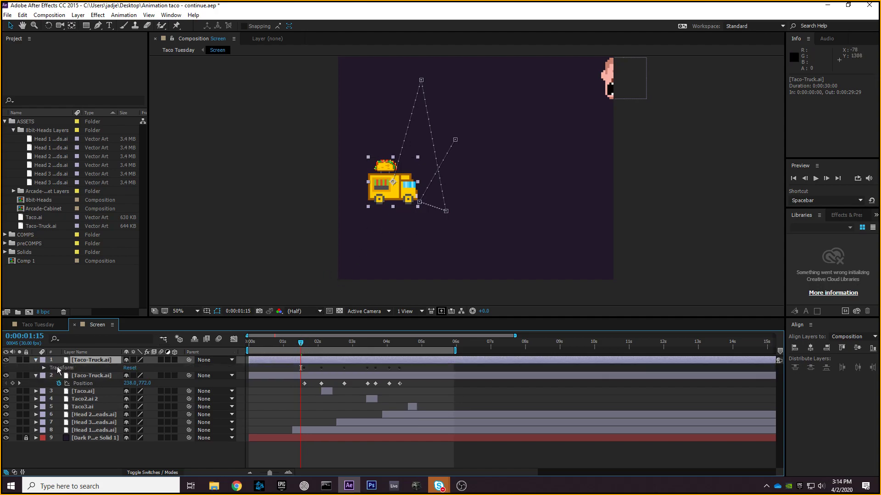
left_click(43, 368)
- Select all Position keyframes of the duplicate truck and, at 0:00:01:18, shift its motion path right, placing the truck at about 666, 784
left_click(87, 383)
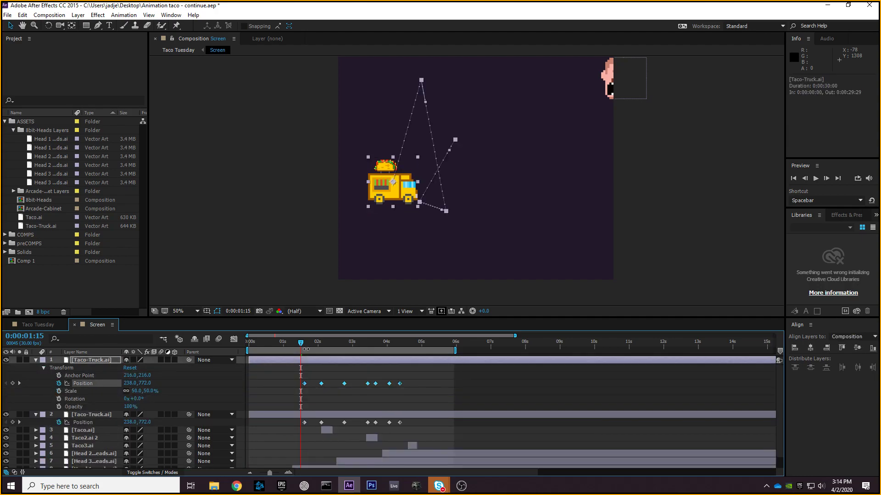
left_click_drag(300, 342, 303, 342)
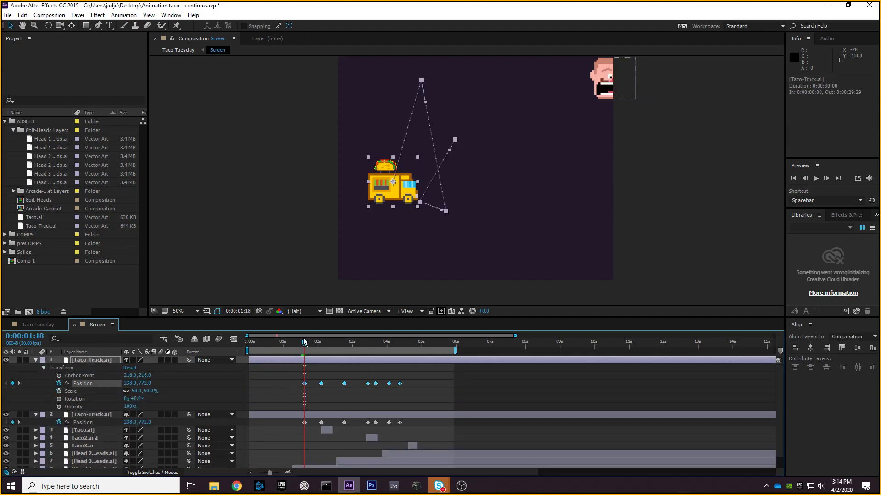
left_click_drag(395, 194, 494, 196)
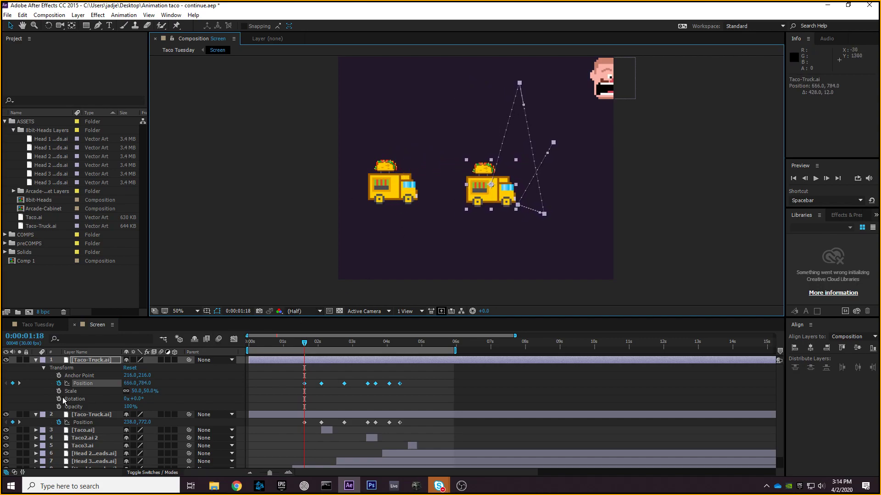
- Hide all the taco and head layers, leaving only the two trucks and the dark background solid visible
scroll(41, 421, "down", 1)
left_click_drag(7, 403, 5, 461)
left_click(5, 463)
scroll(37, 429, "up", 1)
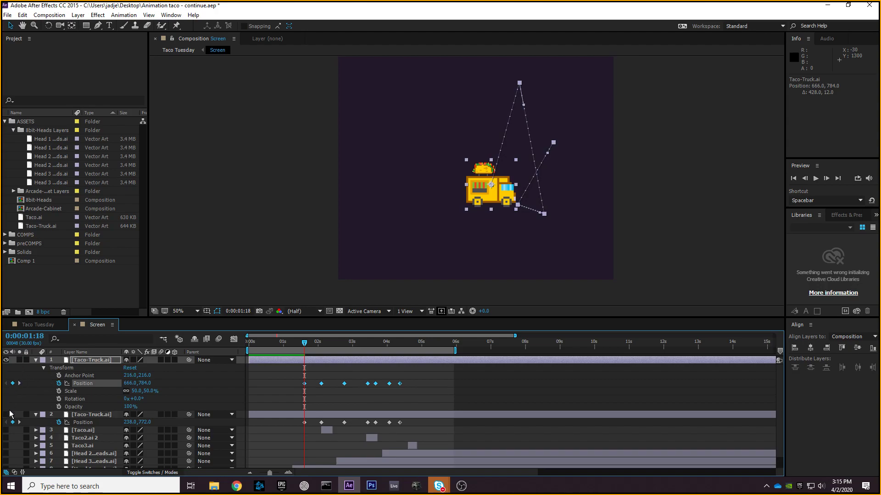
left_click(6, 414)
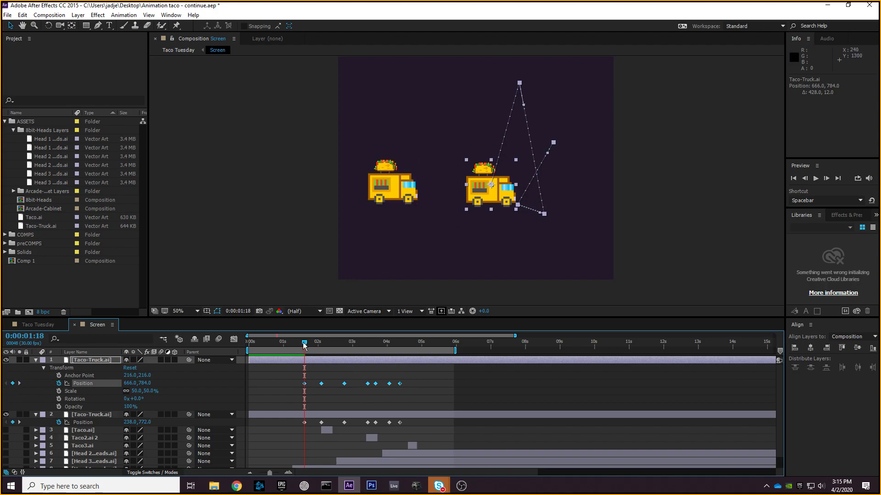
- Play the composition to review both trucks moving with linear keyframes, and return to its start
key("space")
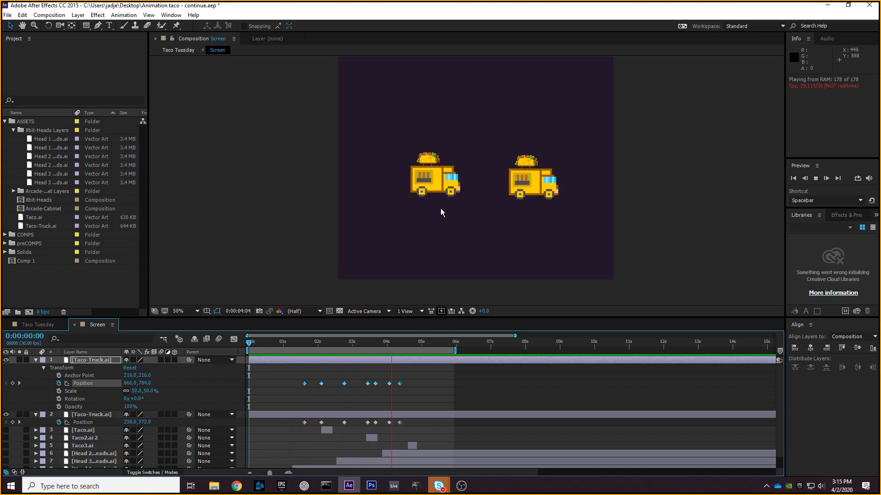
key("space")
left_click_drag(416, 344, 95, 359)
- Apply Easy Ease to all Position keyframes of the duplicate Taco-Truck layer
left_click_drag(407, 380, 298, 387)
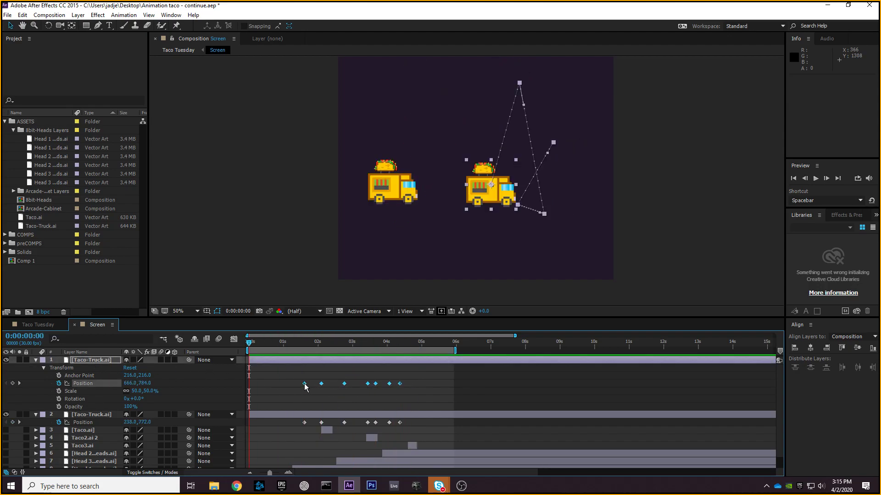
right_click(305, 385)
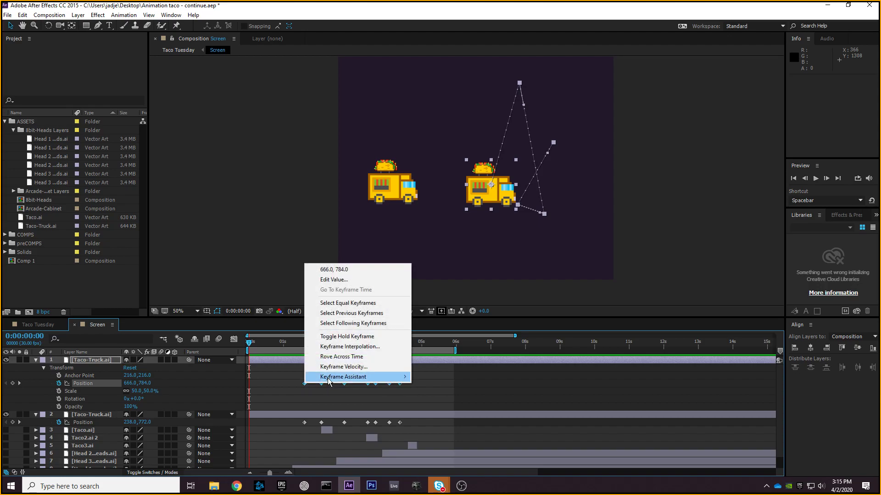
mouse_move(329, 379)
left_click(441, 397)
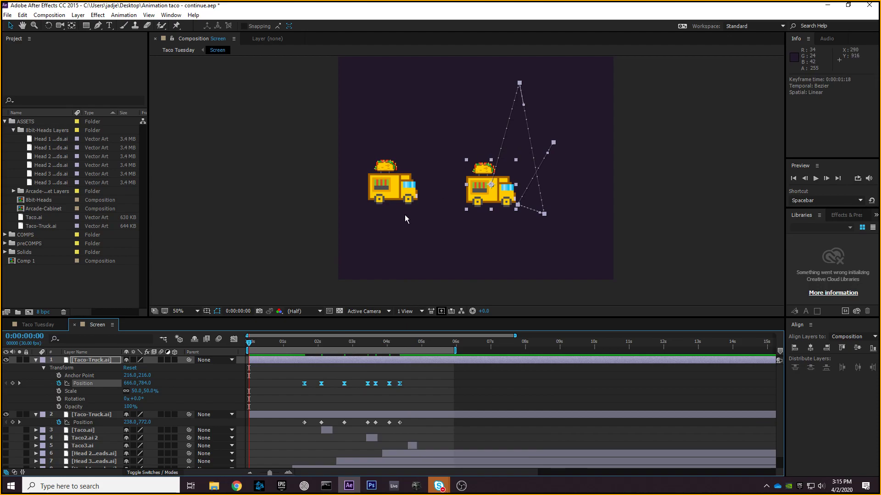
- Play the composition from the start several times to compare the original truck's linear movement with the duplicate's eased movement
left_click(390, 186)
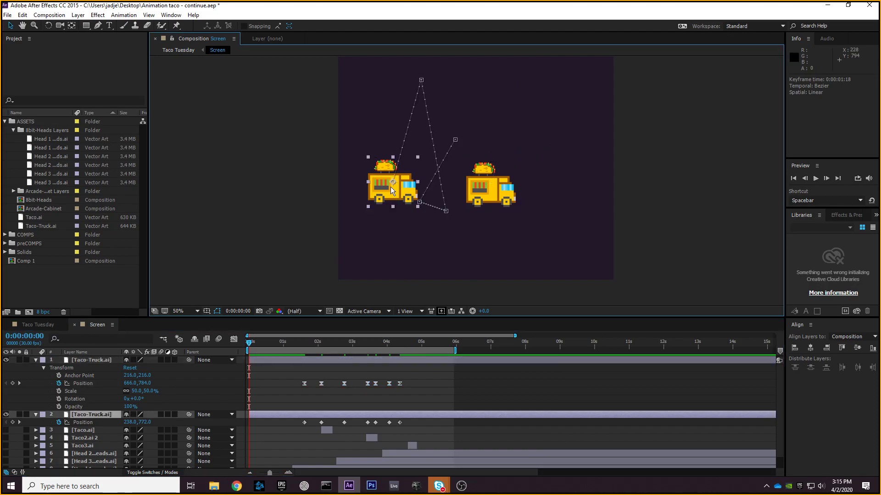
left_click(474, 185)
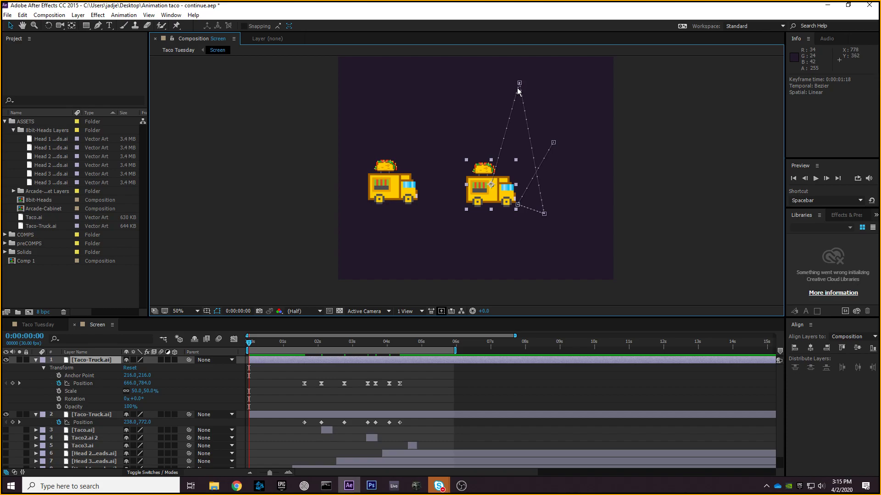
left_click_drag(249, 343, 224, 349)
key("space")
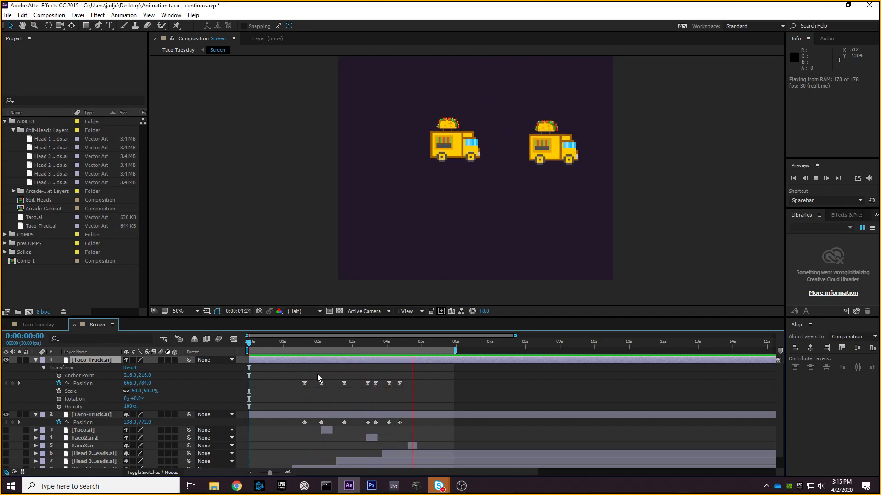
key("space")
left_click_drag(418, 343, 221, 338)
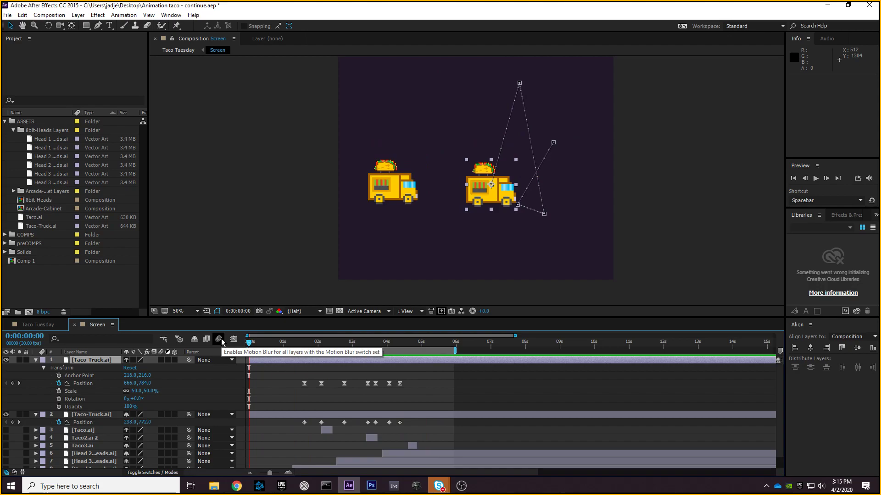
key("space")
key("space")
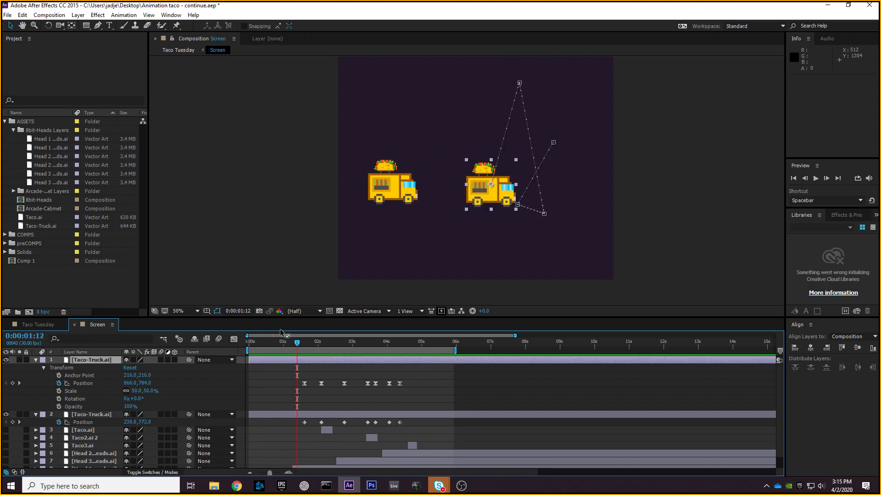
left_click_drag(295, 343, 252, 347)
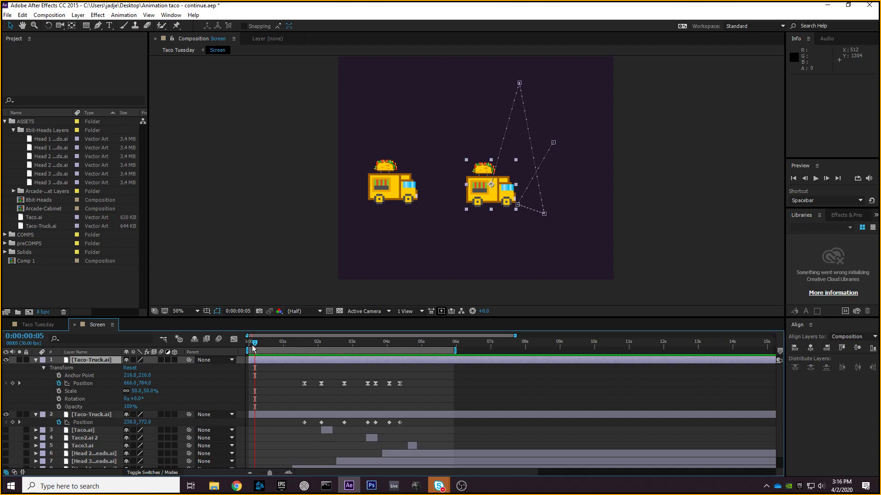
left_click_drag(252, 345, 236, 341)
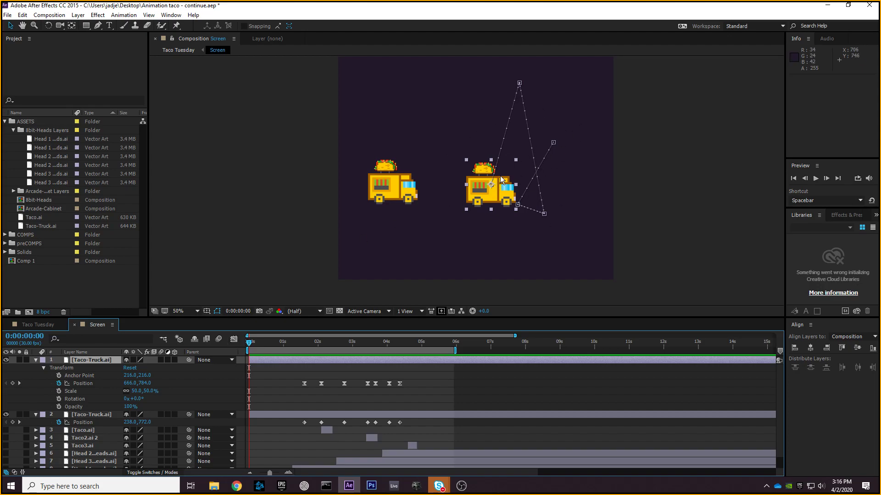
key("space")
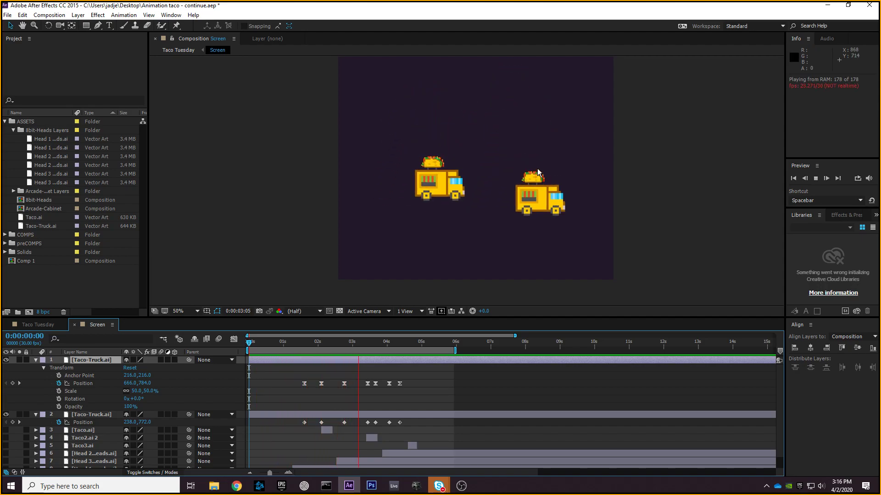
key("space")
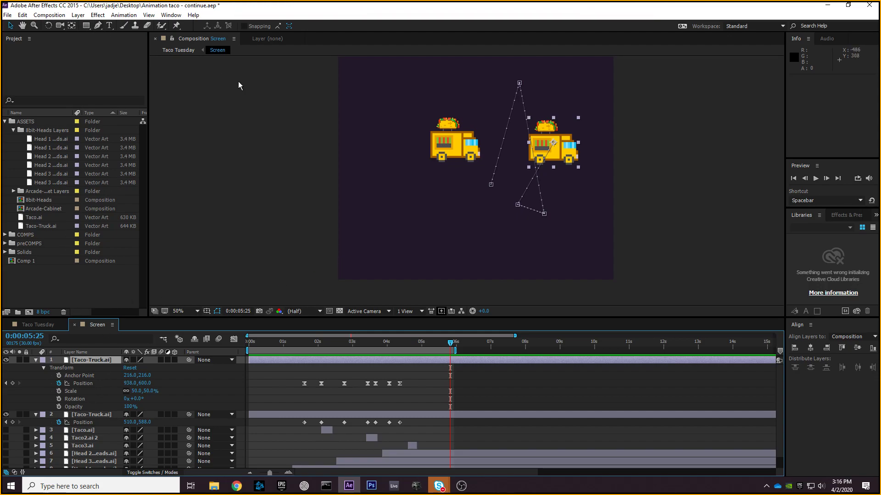
- Add the open-mouthed Head 3 artwork near the left edge of the Screen composition and set its scale to 50%
left_click(48, 183)
left_click_drag(51, 183, 376, 187)
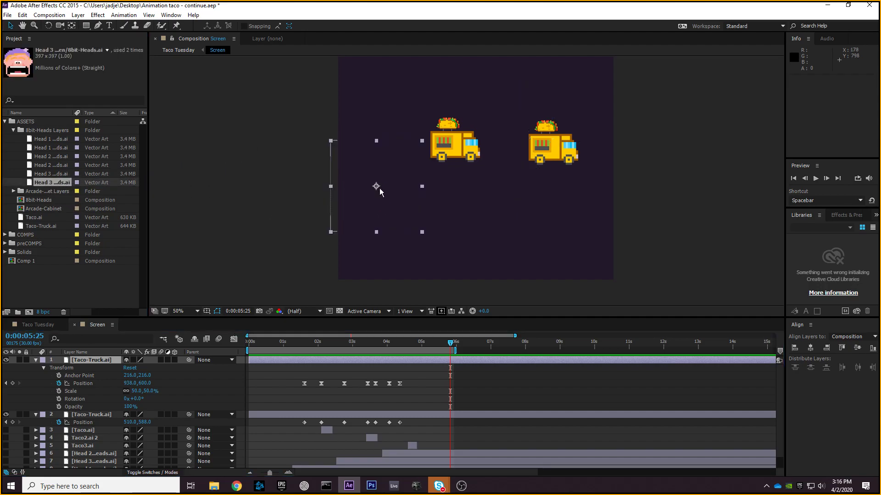
left_click(36, 360)
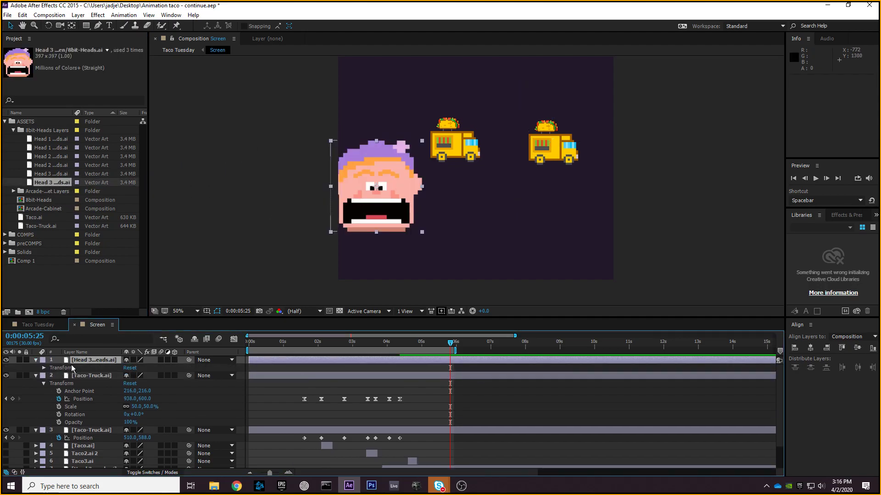
key("s")
left_click(138, 367)
type("50")
key("Return")
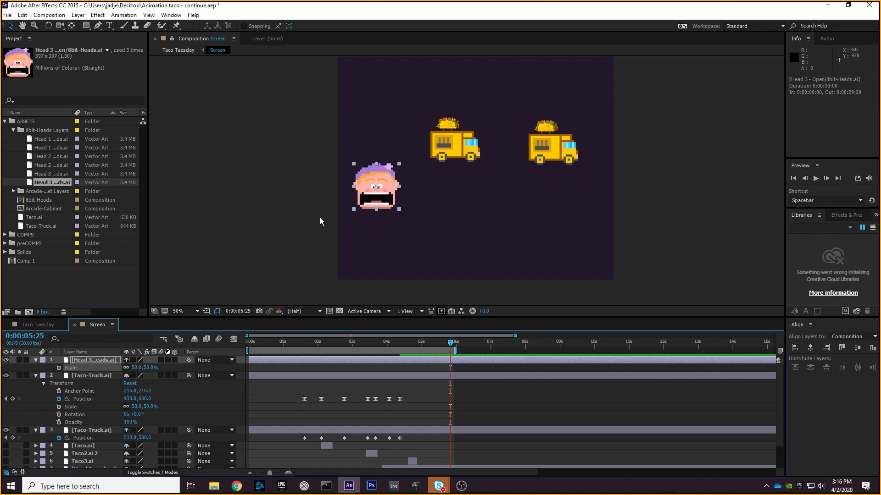
- Duplicate the head layer, place the copy directly below the original at about 160, 1050, and reselect the upper head
key("ctrl+d")
left_click_drag(372, 195, 371, 235)
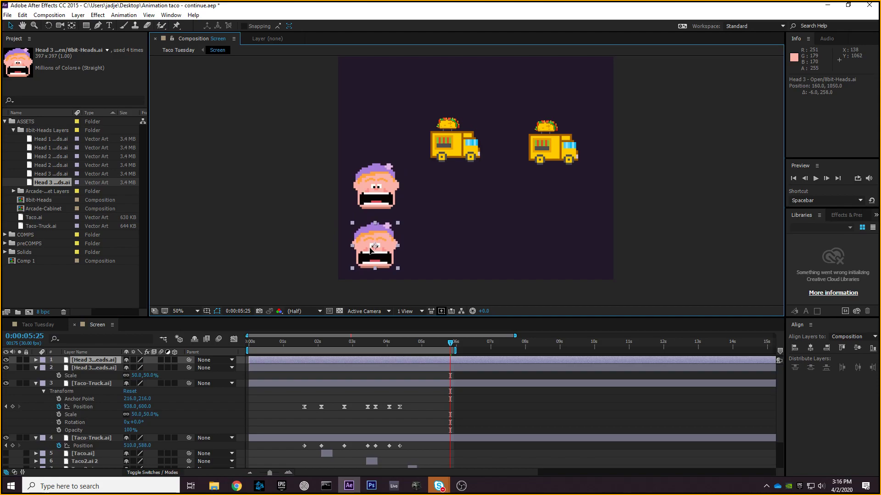
left_click(364, 189)
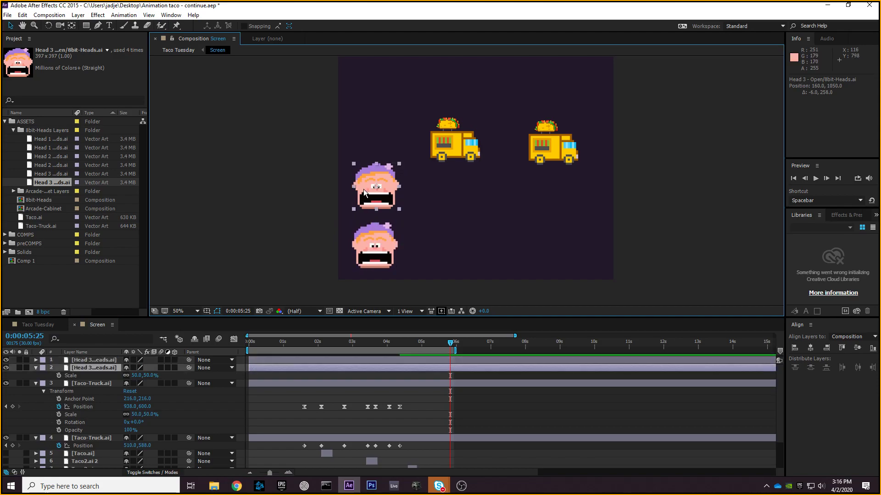
- Collapse both Taco-Truck layers and set a Position keyframe for the upper head at 0:00:00:00
left_click(35, 384)
left_click(35, 391)
left_click(36, 367)
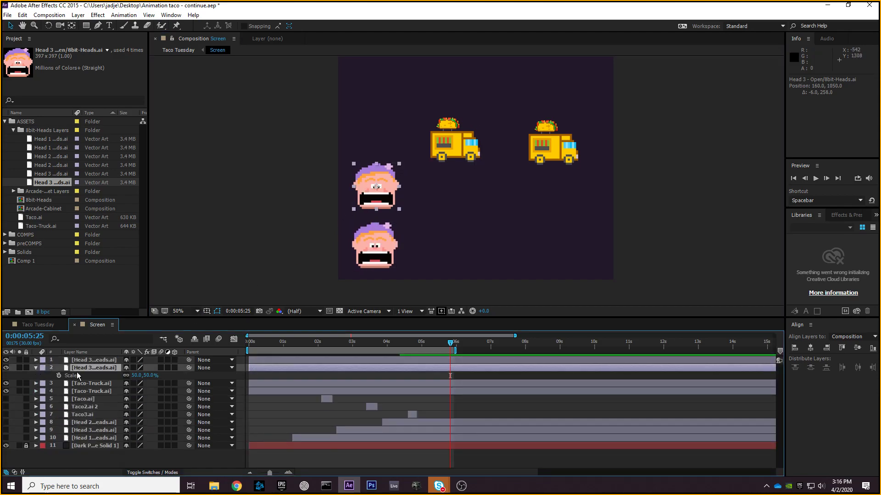
key("p")
key("Home")
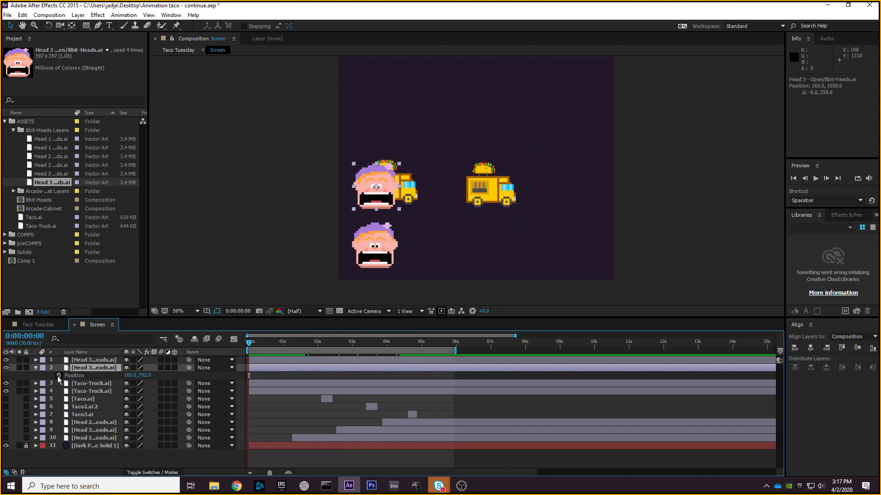
left_click(58, 375)
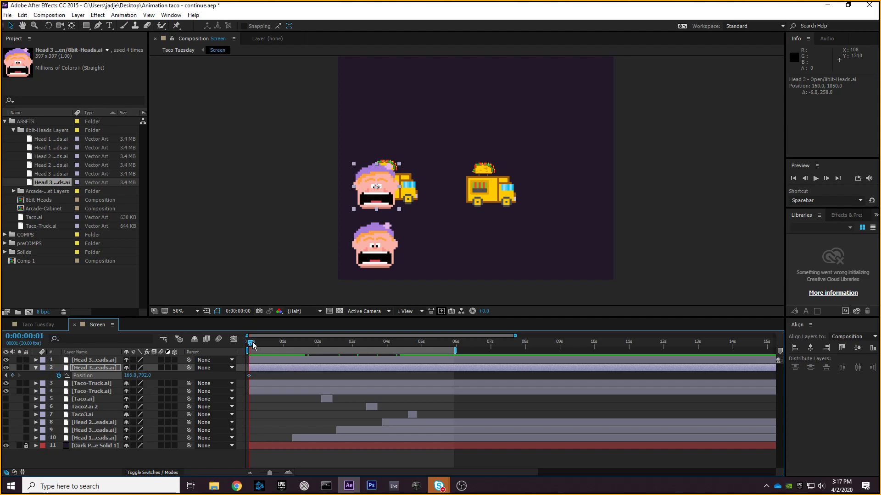
- At 0:00:01:00, move the upper head straight right to 998, 792, and hide both Taco-Truck layers
left_click_drag(278, 343, 282, 337)
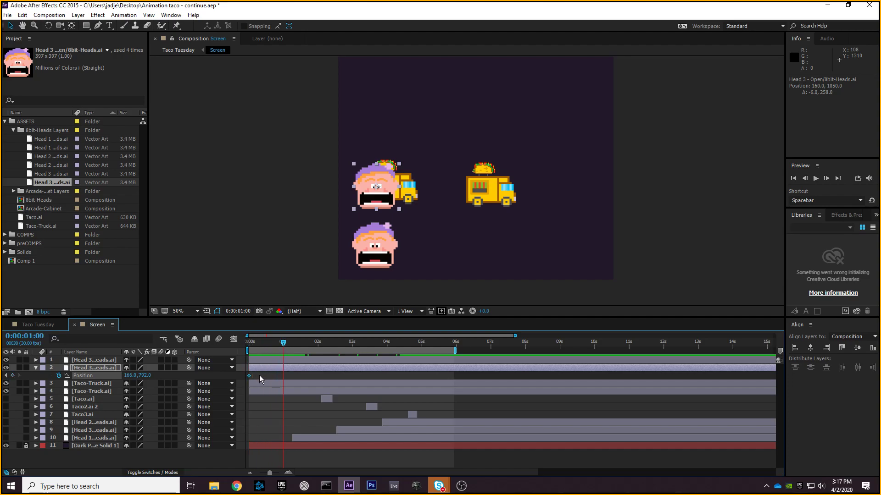
left_click_drag(131, 375, 504, 372)
left_click(5, 383)
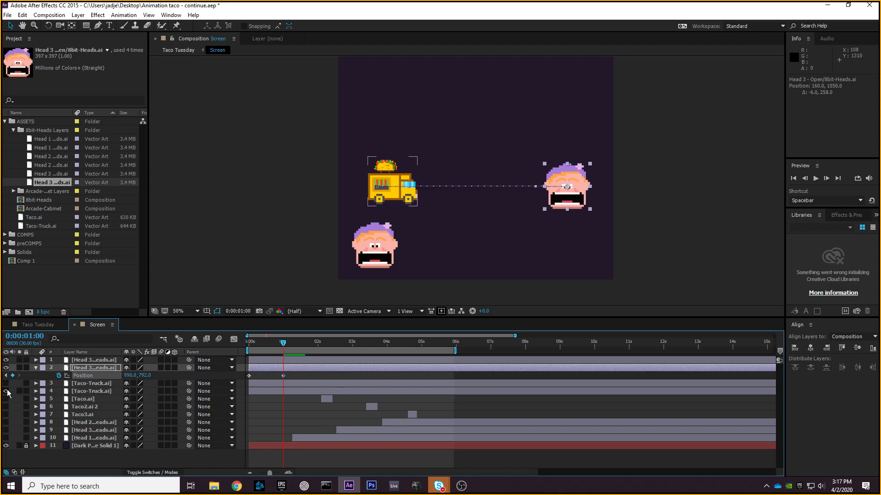
left_click(6, 390)
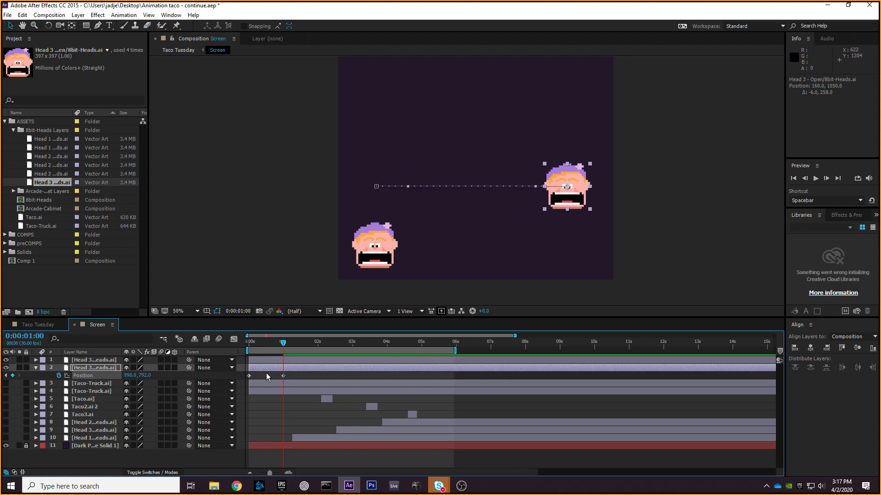
- Set the upper head's horizontal position to 1000 on its keyframe at 0:00:01:00
left_click(282, 344)
left_click_drag(284, 345, 284, 343)
left_click(126, 377)
type("1000")
key("Return")
- Reveal the lower head's Position property and set a keyframe for it at 0:00:00:00
left_click(37, 360)
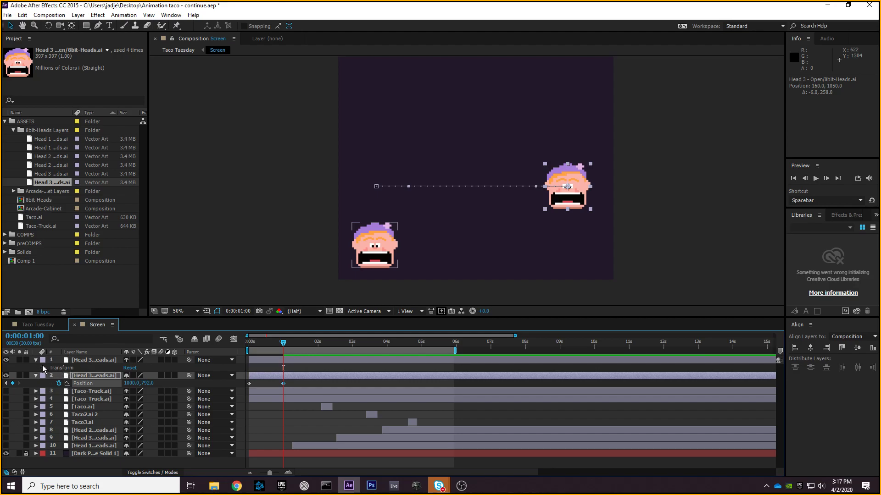
left_click(75, 360)
key("p")
left_click_drag(283, 343, 248, 345)
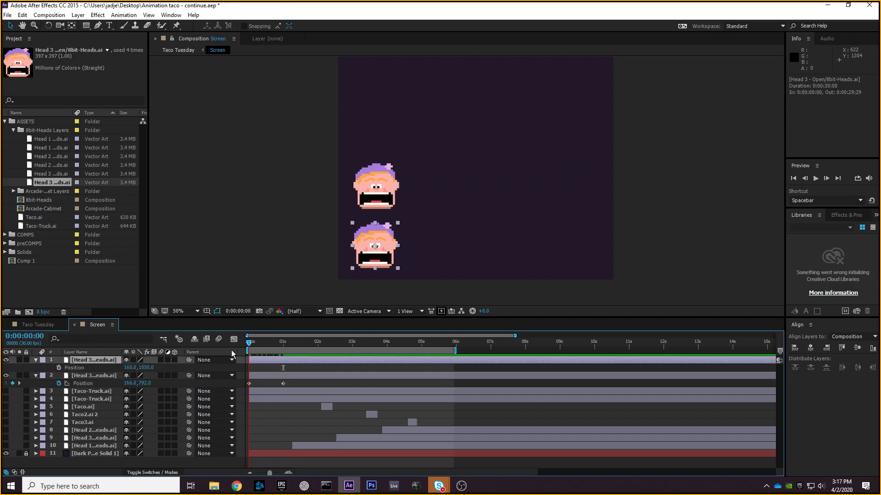
left_click(58, 368)
- At 0:00:01:00, set the lower head's horizontal position to 1000 and preview both heads moving
left_click_drag(251, 345, 285, 349)
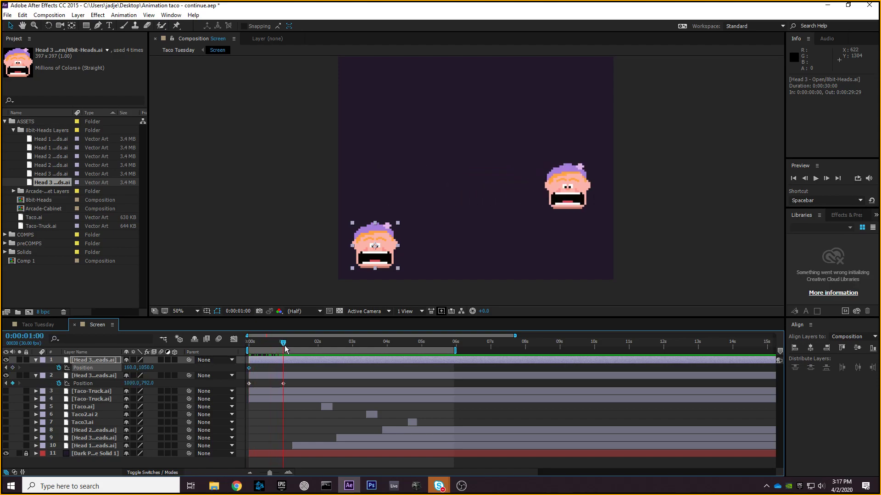
left_click(130, 368)
type("1000")
key("Return")
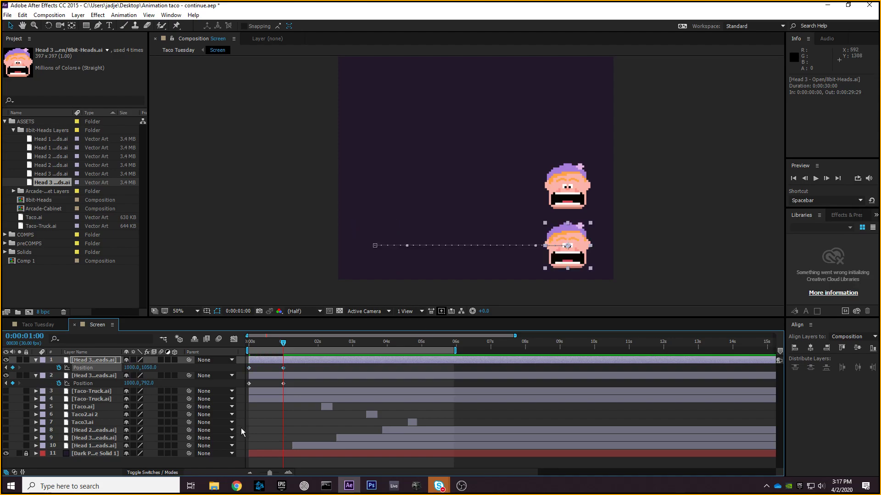
key("space")
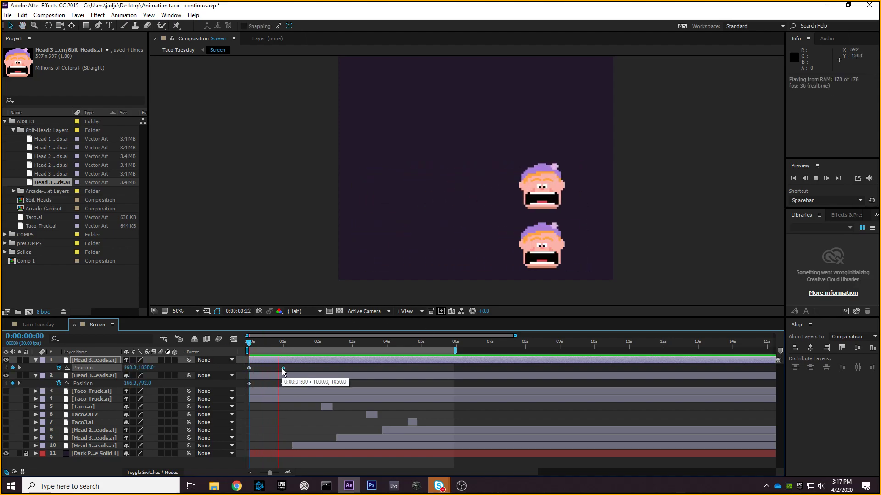
key("space")
- Apply Easy Ease to both of the lower head's Position keyframes
left_click_drag(291, 366, 244, 374)
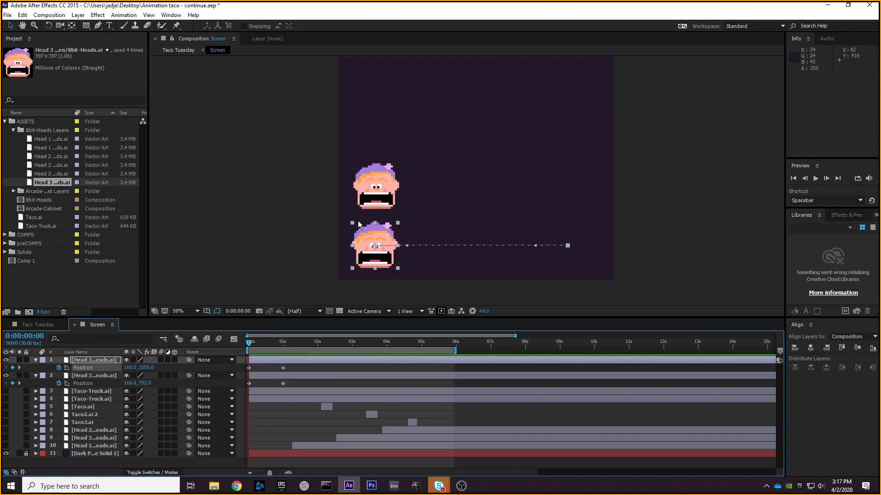
right_click(284, 367)
mouse_move(336, 362)
left_click(412, 381)
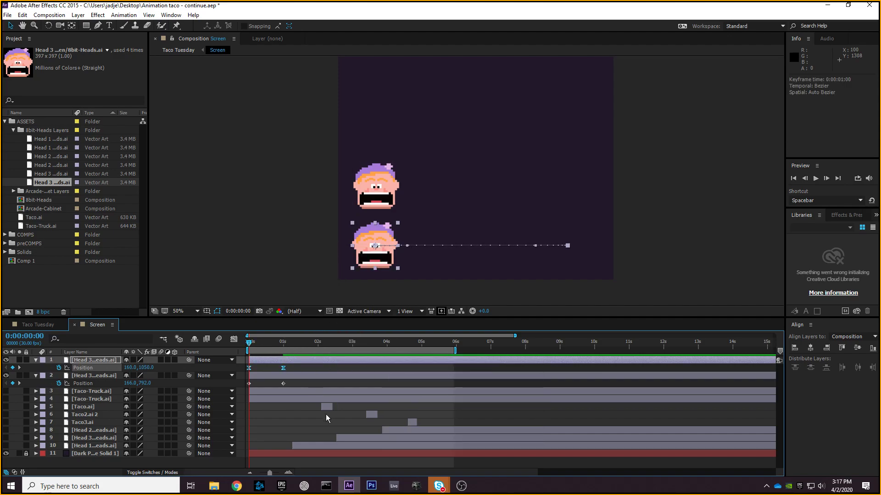
- Play the Screen composition repeatedly to compare the linear upper head with the eased lower head
key("space")
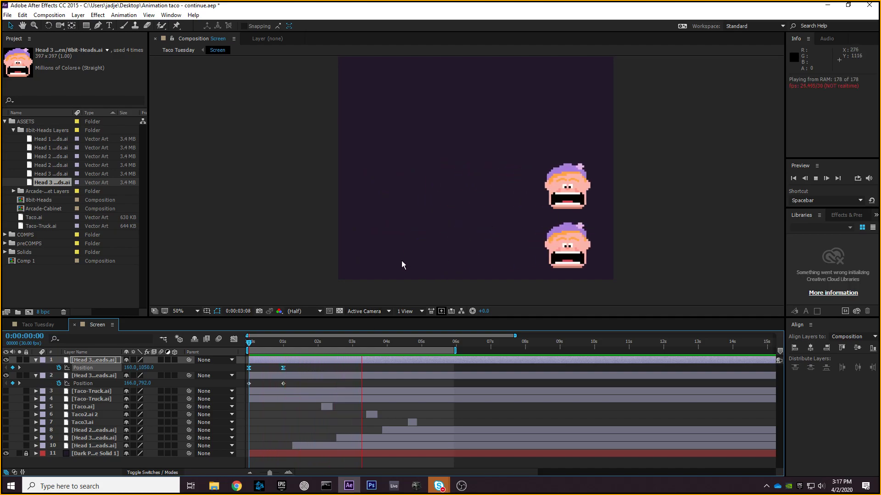
key("space")
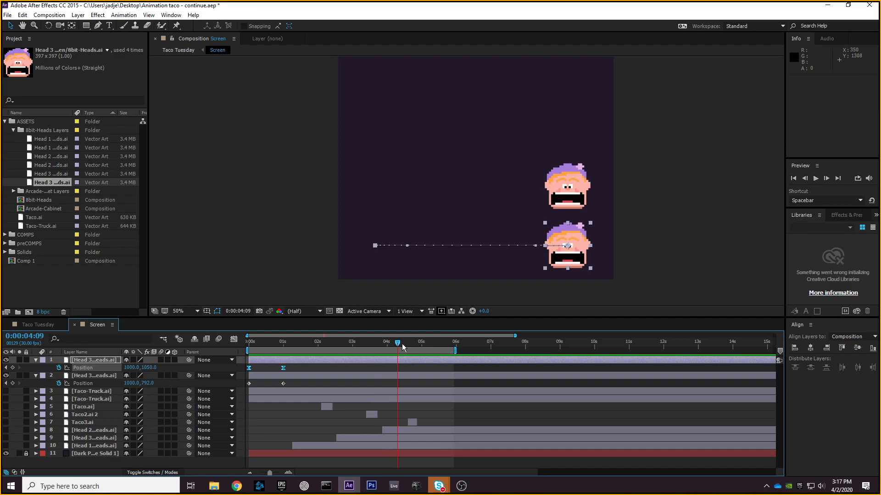
key("space")
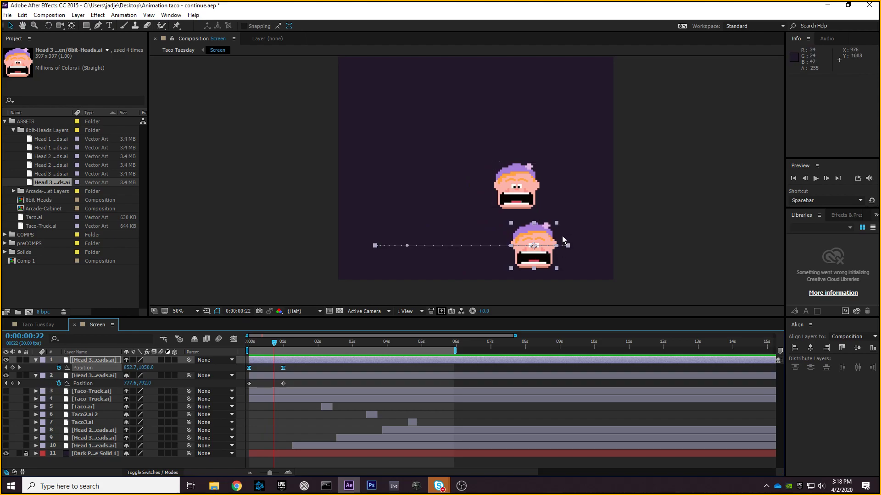
key("space")
key("space")
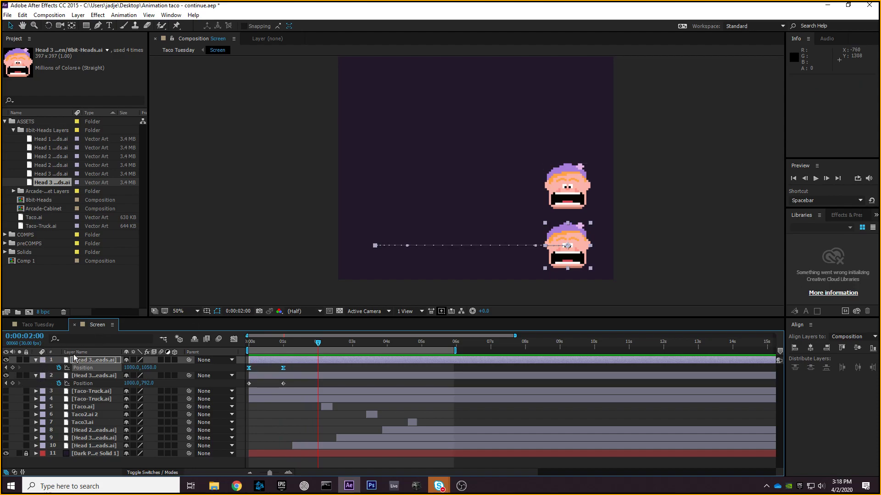
- Delete both demonstration head layers and the upper duplicate Taco-Truck layer from the Screen composition
key("Delete")
left_click(89, 361)
key("Delete")
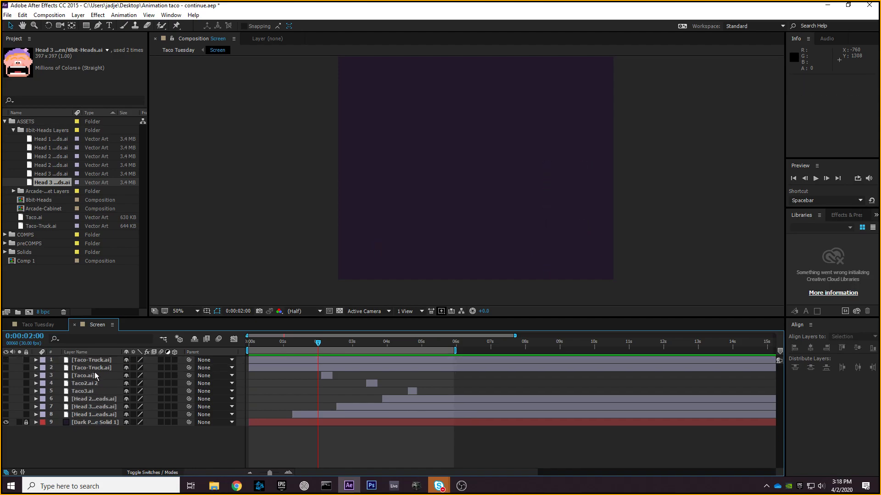
left_click(92, 361)
key("Delete")
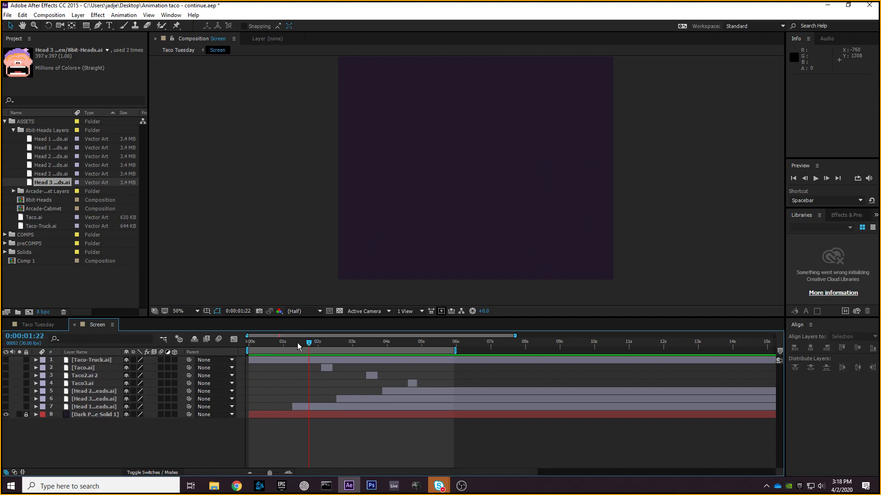
- Make all hidden truck, taco and head layers visible again and return to 0:00:00:00
left_click_drag(6, 360, 5, 407)
left_click(286, 343)
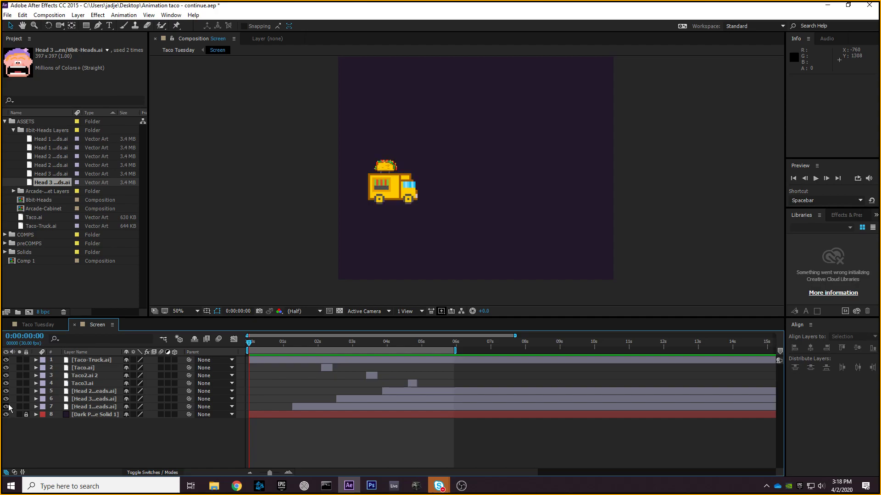
left_click_drag(291, 347, 189, 359)
- Expand the Taco-Truck layer and apply Easy Ease to all of its Position keyframes
left_click(40, 361)
left_click(35, 360)
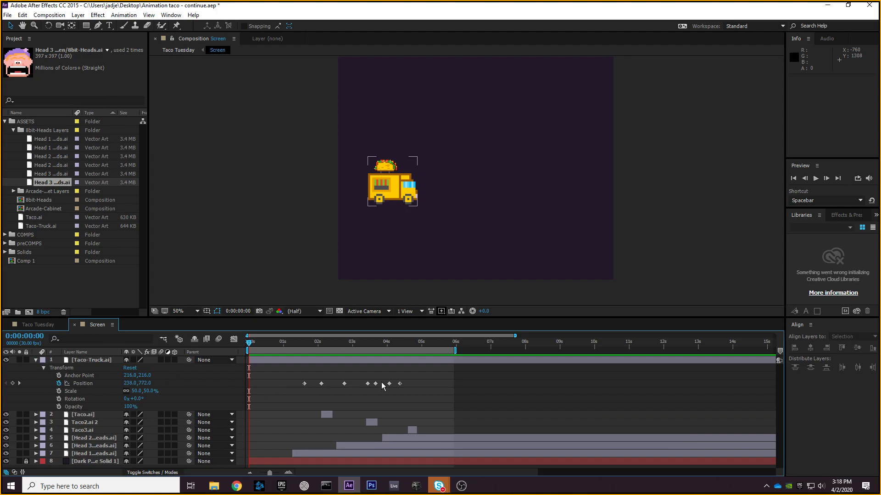
left_click_drag(405, 383, 285, 392)
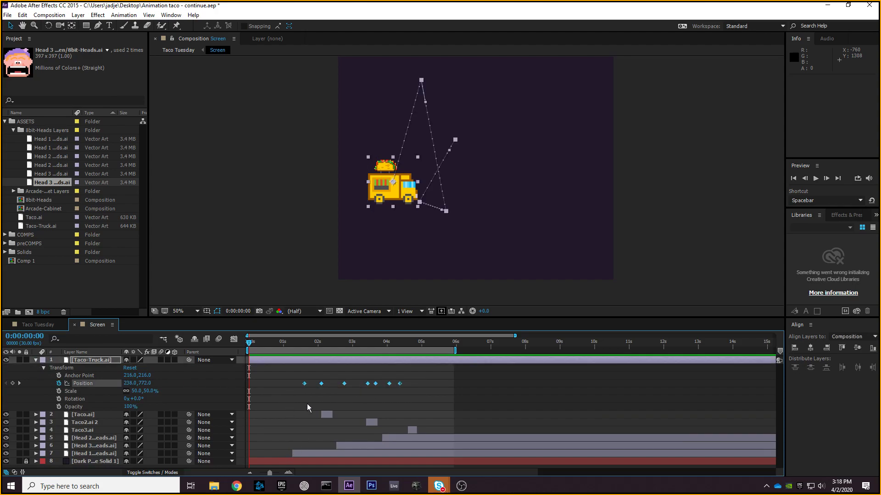
right_click(305, 384)
mouse_move(326, 378)
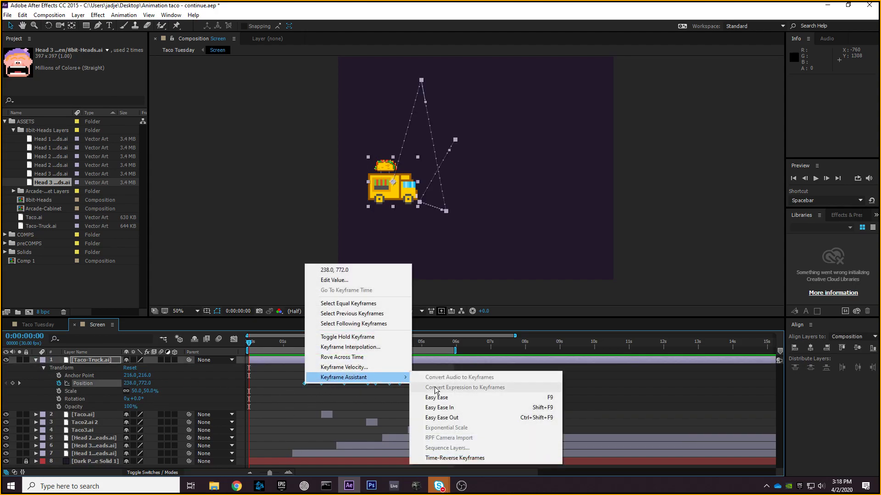
left_click(444, 399)
left_click(267, 418)
- Preview the truck animation in the Screen composition and return to its first frame
key("space")
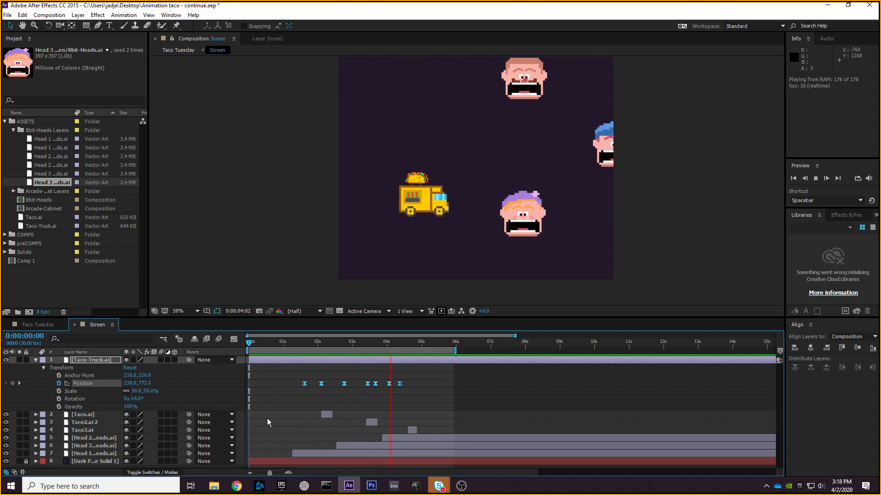
key("space")
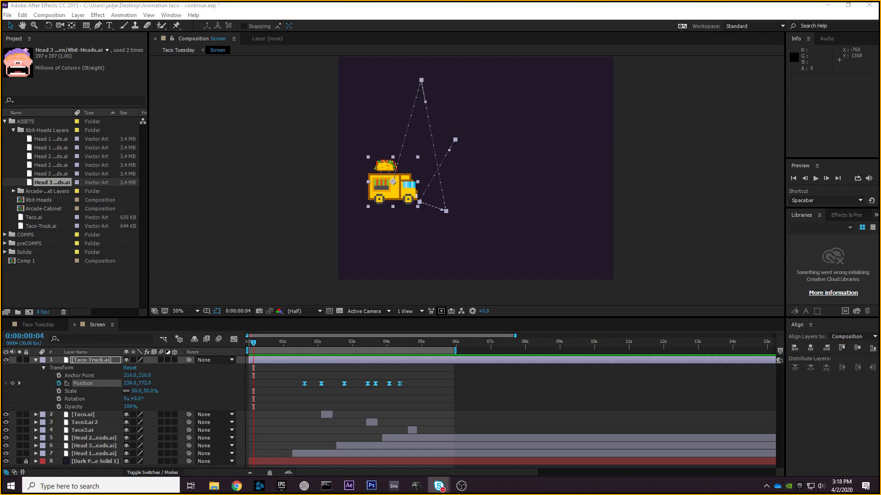
left_click(346, 347)
left_click_drag(346, 349, 250, 344)
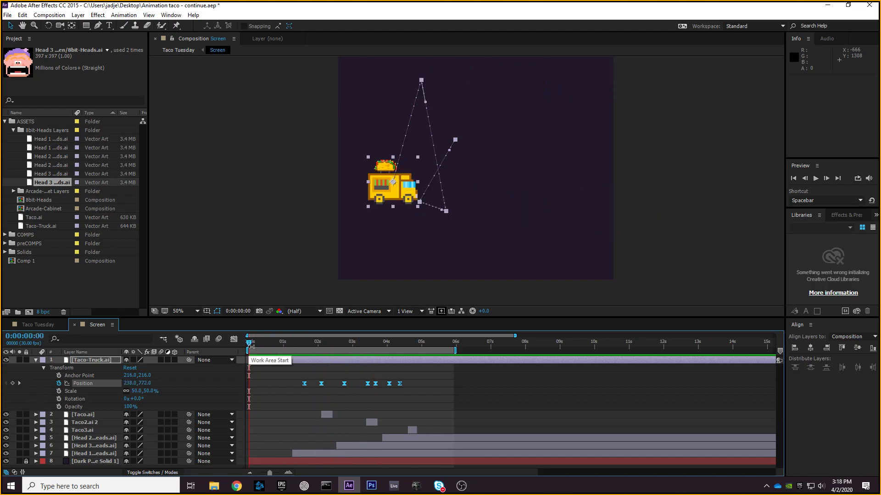
scroll(461, 183, "down", 2)
left_click_drag(461, 182, 444, 189)
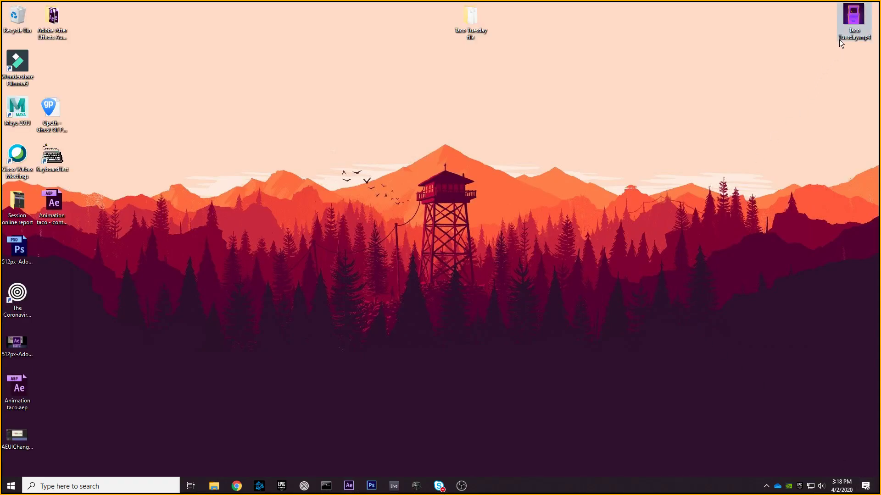
- Play the Taco Tuesday.mp4 reference video on the desktop from its beginning, and close the player
double_click(840, 41)
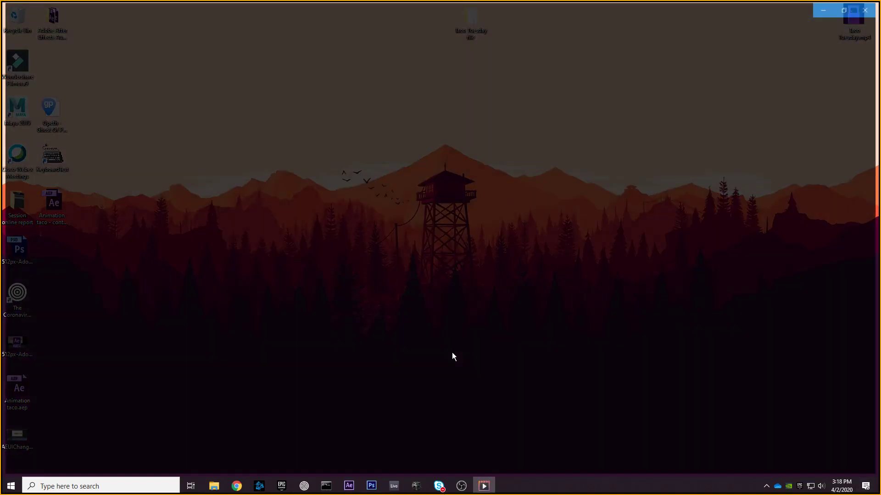
left_click_drag(47, 447, 16, 443)
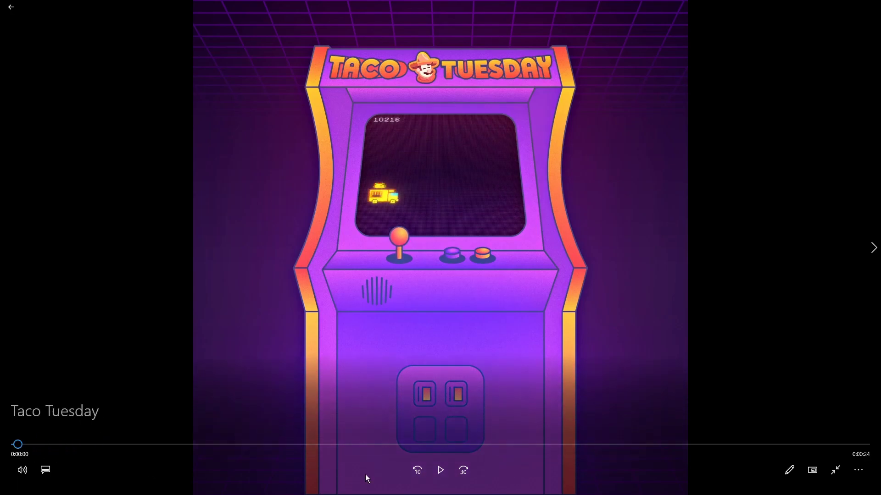
left_click(442, 461)
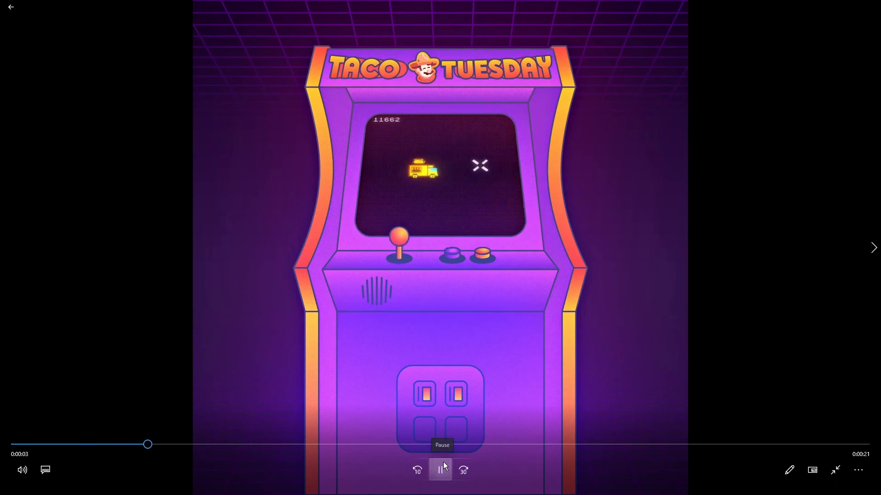
left_click(441, 467)
double_click(487, 225)
left_click(869, 8)
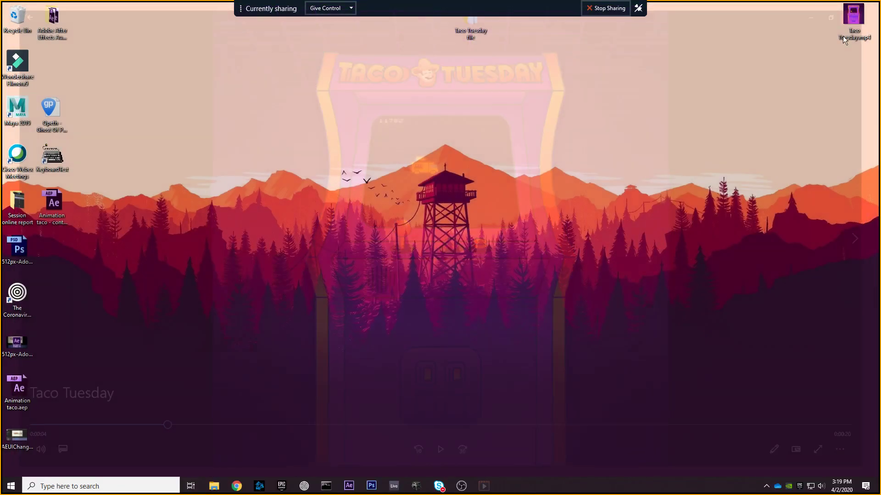
- Switch back to After Effects, collapse the Taco-Truck layer, and examine the Head 1 layer's movement between 0:00:02:19 and 0:00:02:02
left_click(349, 485)
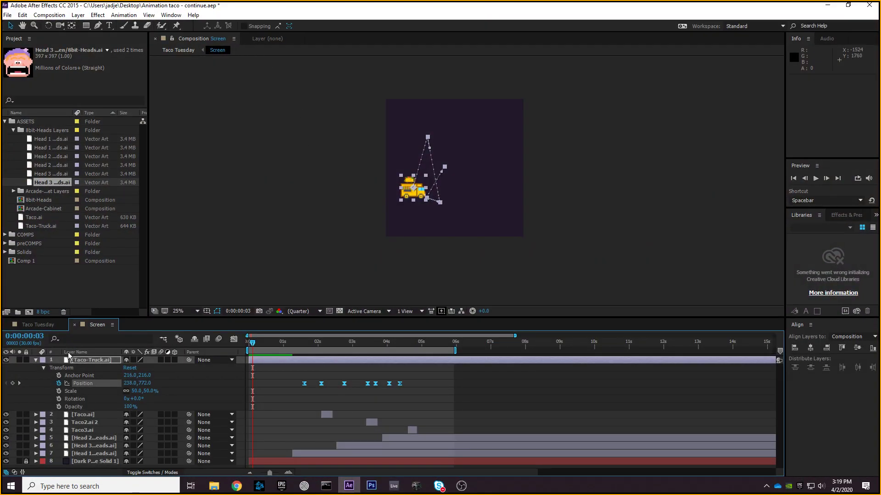
left_click(35, 360)
left_click_drag(255, 343, 340, 316)
left_click(479, 138)
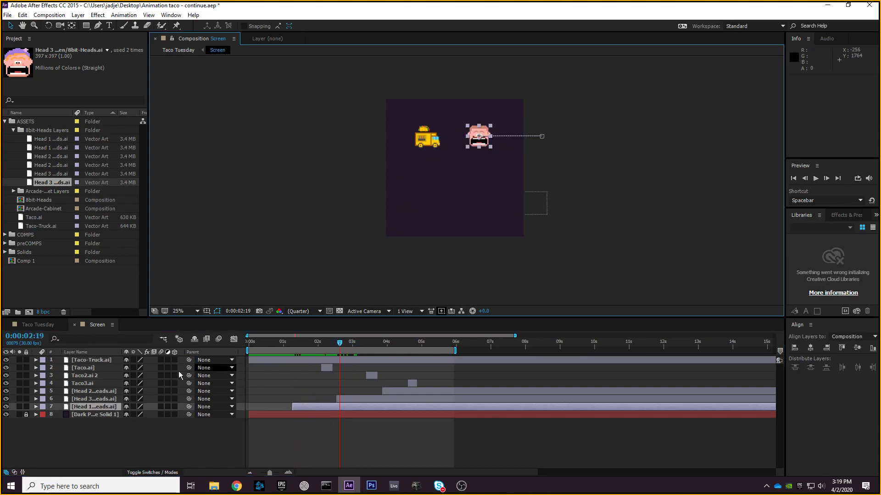
left_click_drag(339, 345, 319, 347)
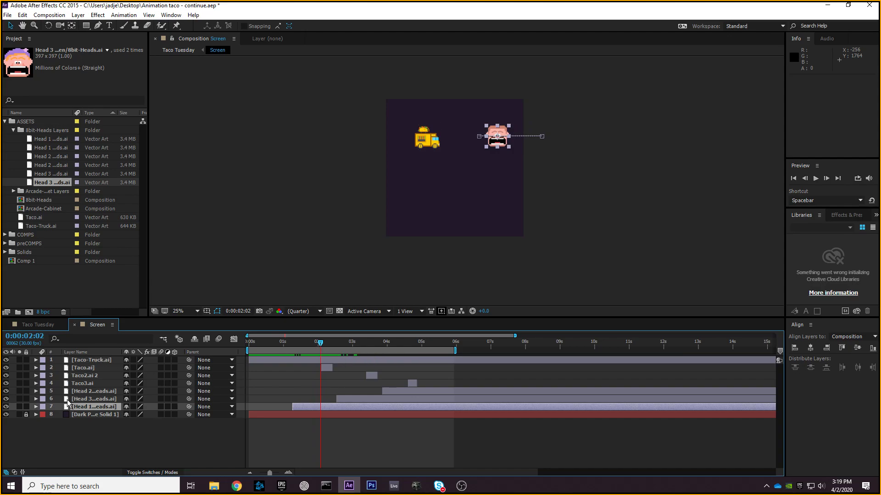
- Examine how the Screen layer nests in the Taco Tuesday composition by opening it and returning to Taco Tuesday
left_click(39, 325)
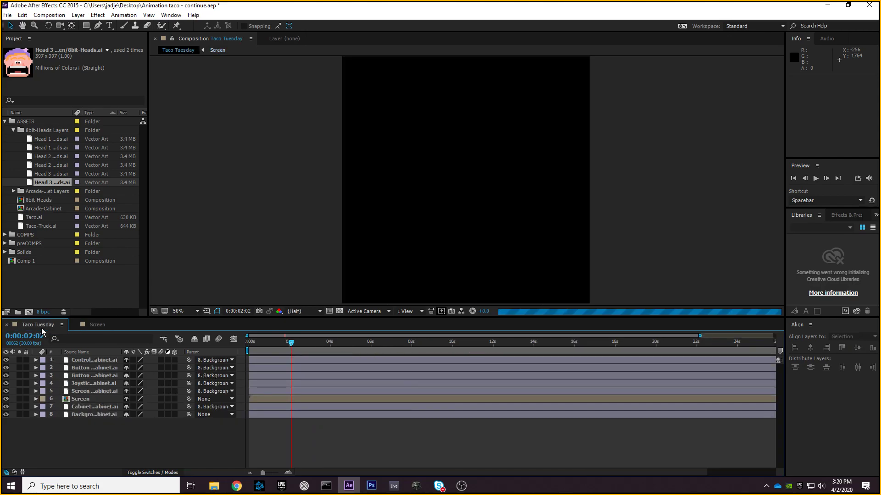
left_click(84, 401)
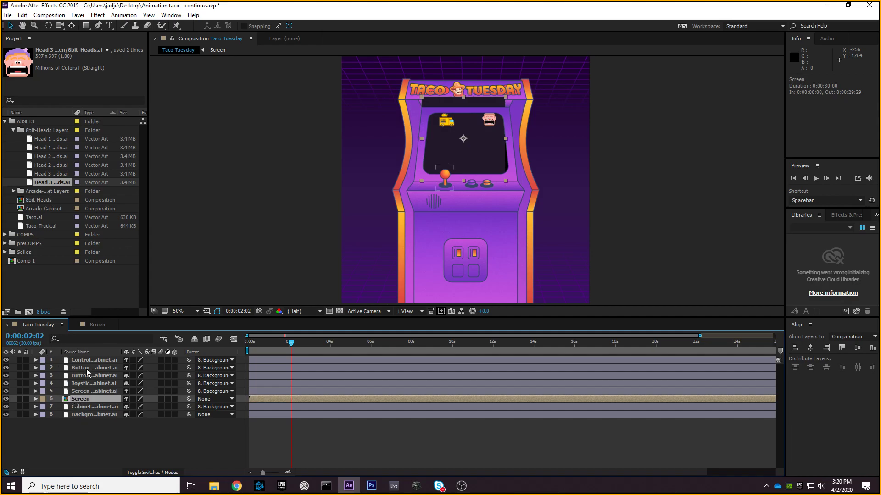
double_click(73, 399)
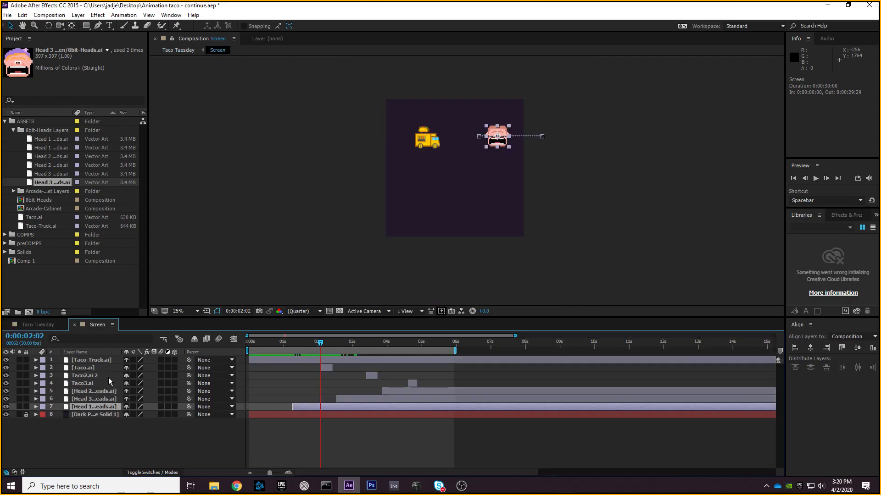
left_click(28, 324)
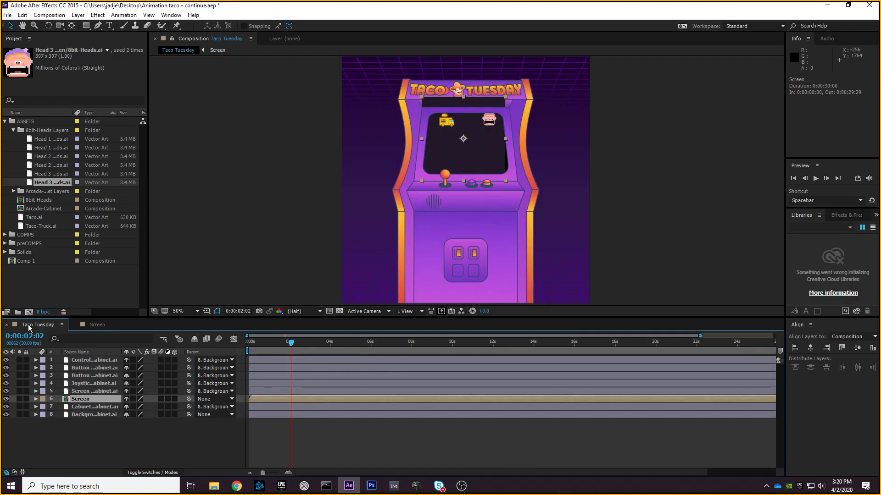
- Scrub the Screen composition's timeline and preview the Taco Tuesday composition from 0:00:00:00
left_click(97, 325)
mouse_move(327, 343)
left_mouse_down()
mouse_move(251, 344)
mouse_move(323, 343)
mouse_move(315, 343)
left_mouse_up()
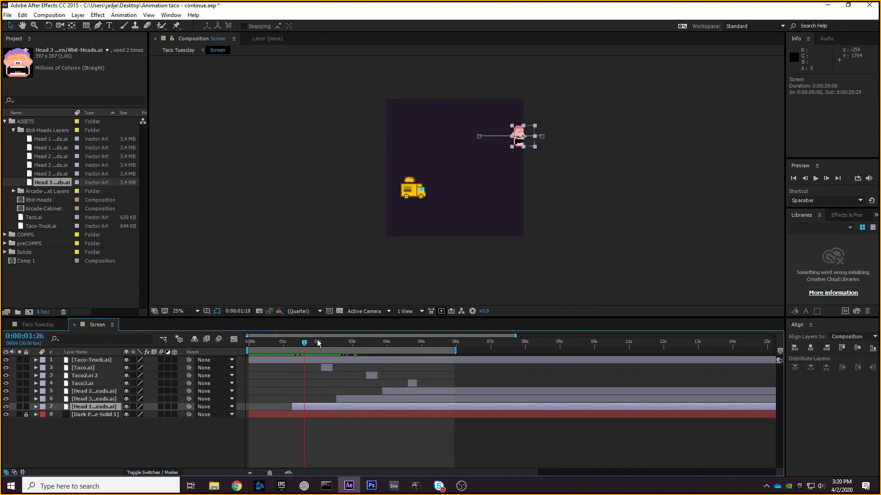
left_click(55, 324)
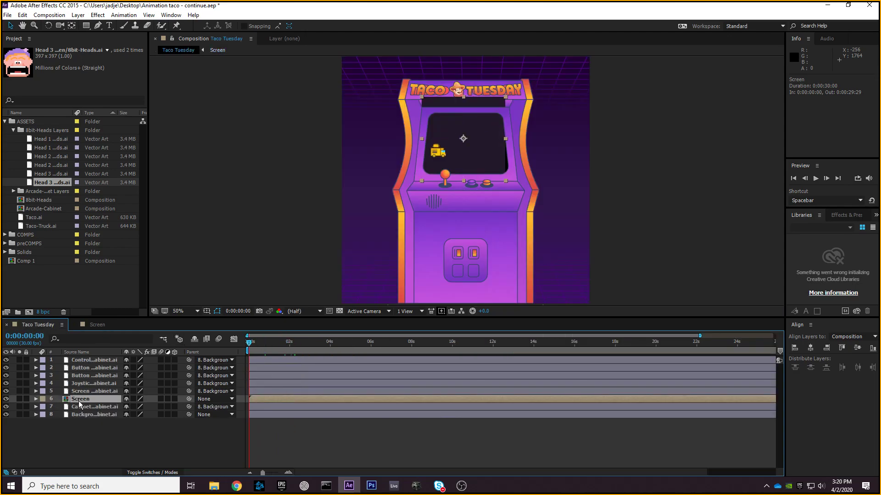
key("space")
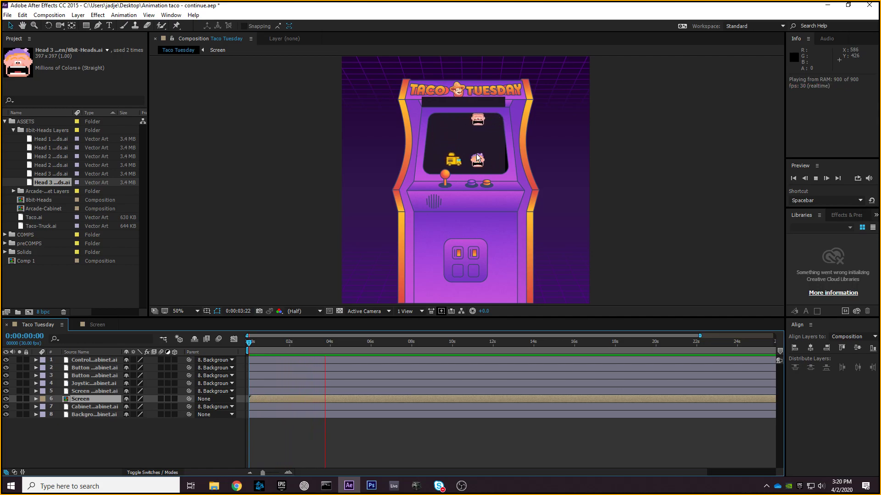
- Stop the Taco Tuesday preview, switch to the Screen composition, and select the Head 1 layer
key("space")
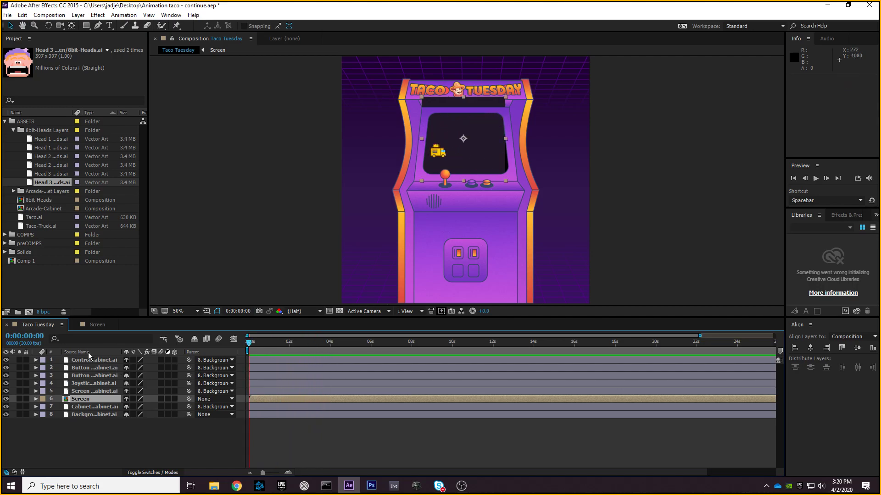
left_click(98, 325)
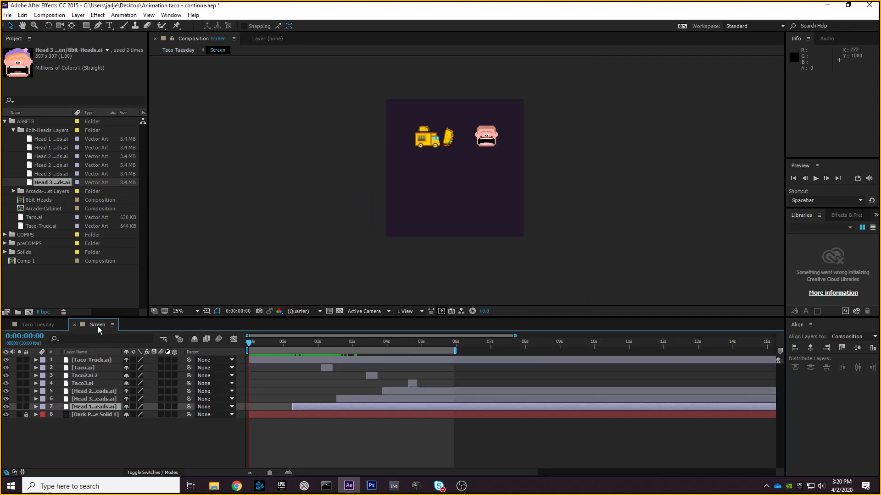
left_click(98, 407)
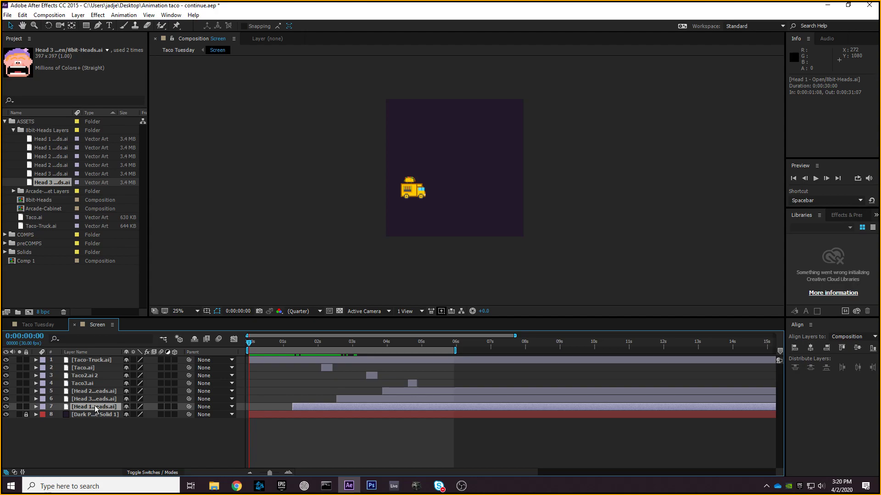
right_click(94, 408)
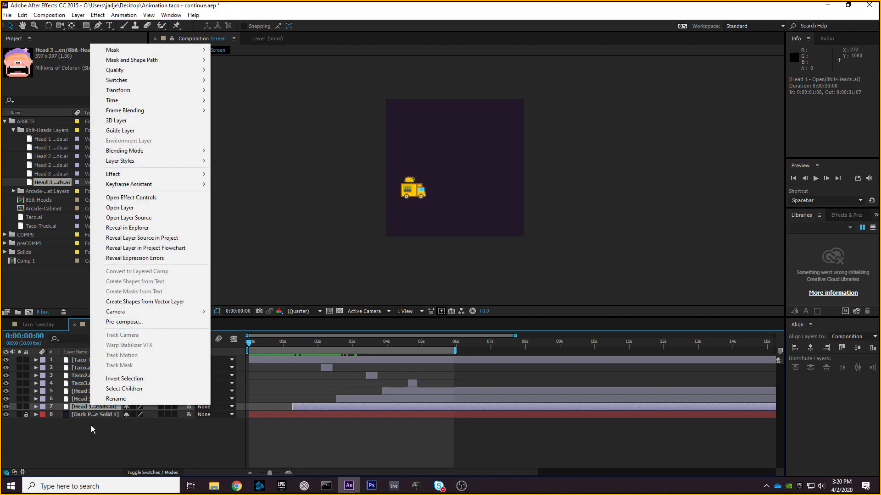
left_click(90, 425)
left_click(91, 409)
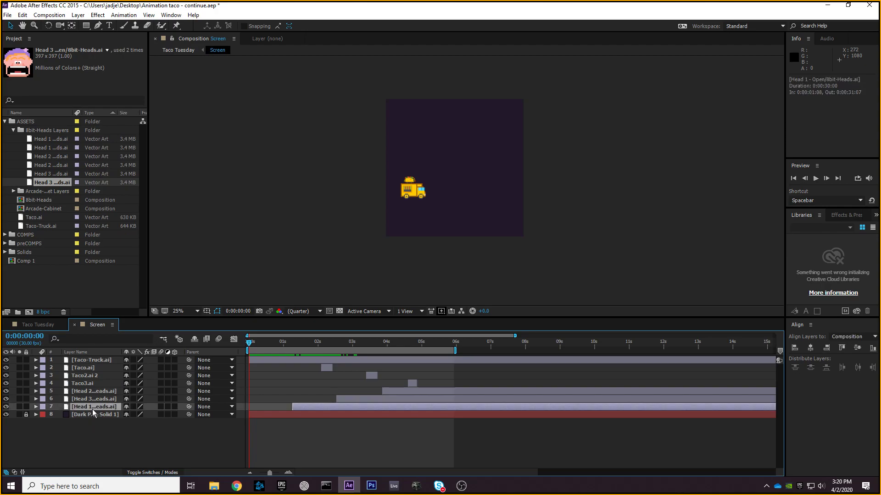
left_click(79, 17)
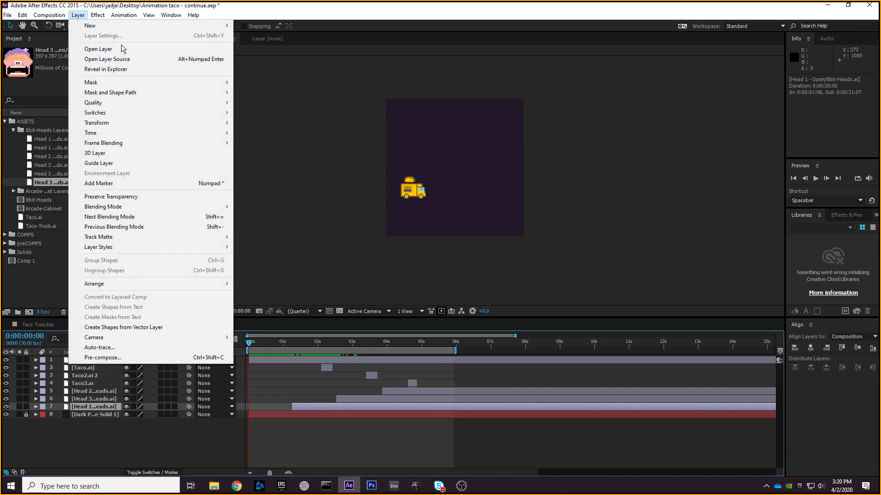
left_click(144, 357)
left_click_drag(605, 153, 383, 143)
left_click(492, 261)
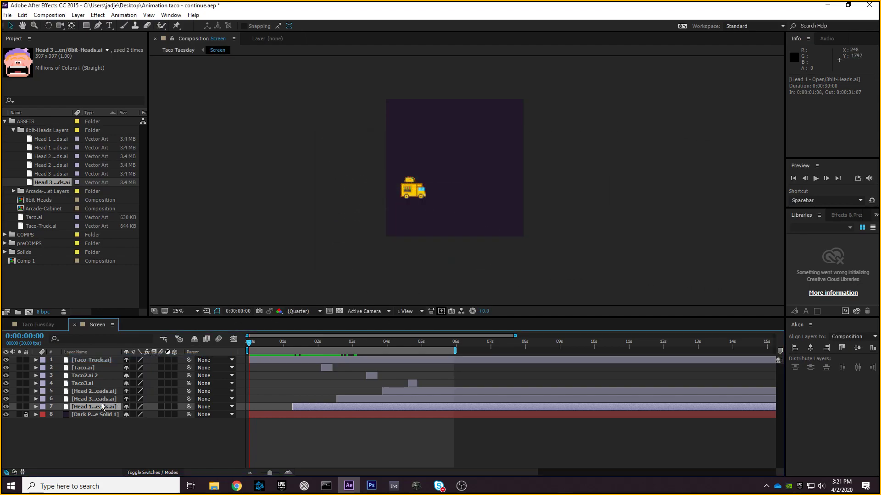
- Pre-compose the Head 1 layer under the name "Head 1", leaving all attributes in Screen
left_click(78, 15)
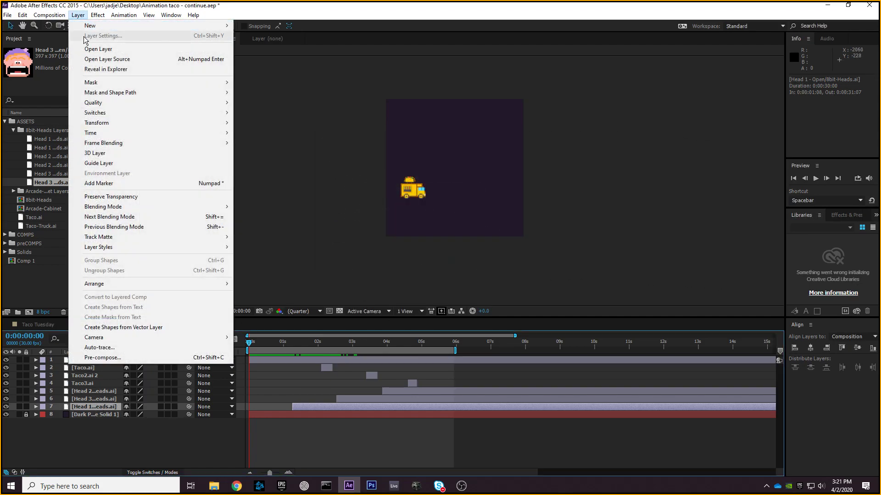
left_click(123, 358)
left_click_drag(359, 145, 303, 139)
left_click(403, 151)
left_click_drag(403, 150, 349, 152)
key("BackSpace")
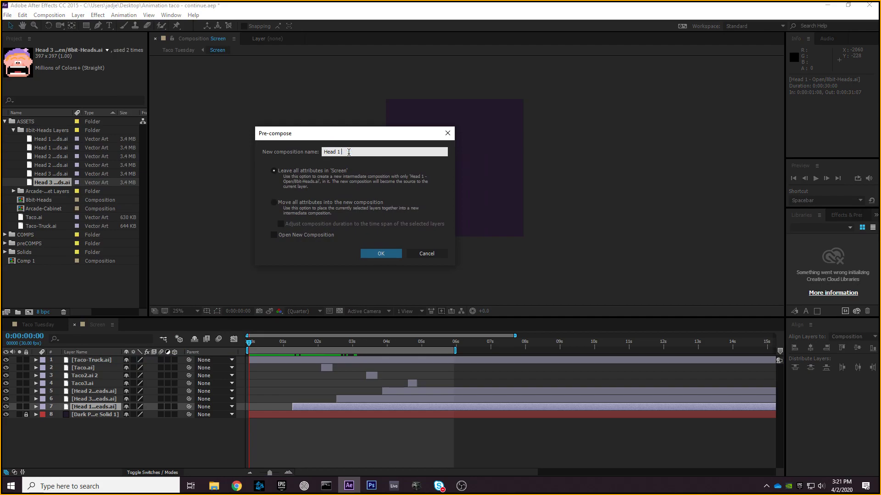
left_click_drag(283, 134, 297, 127)
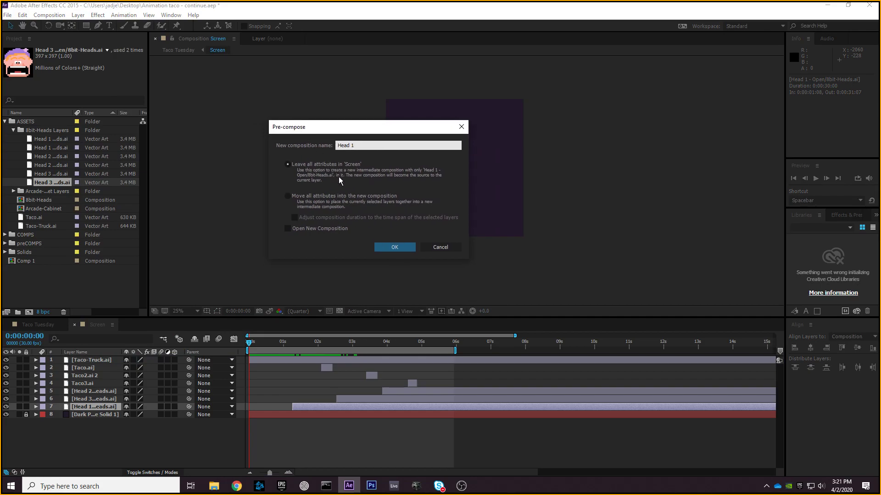
left_click(401, 247)
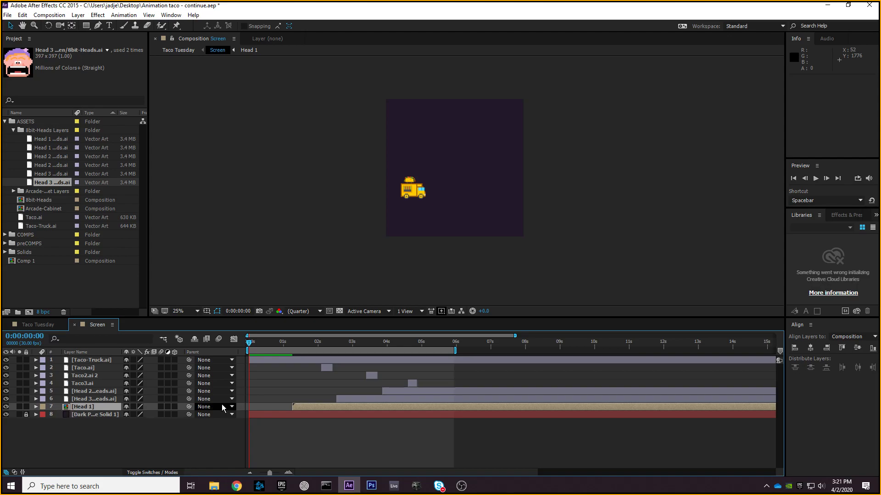
- Open the Head 1 composition from its layer in Screen and preview the head it contains
left_click(343, 397)
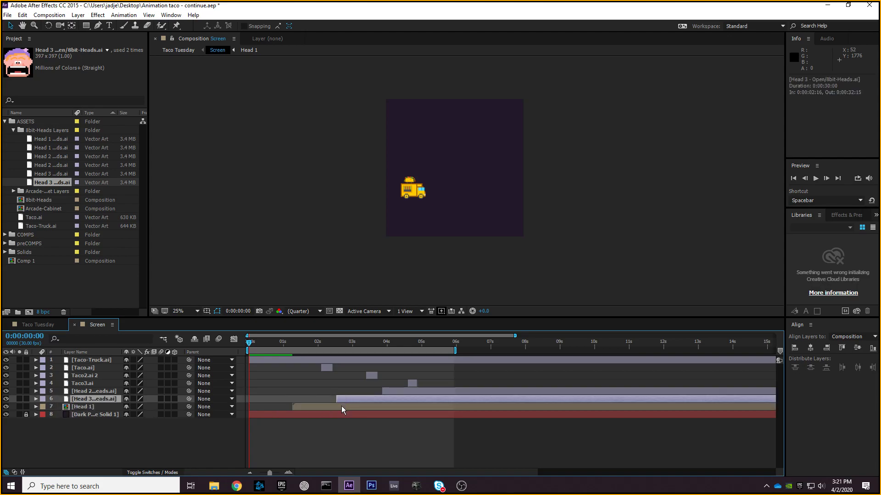
left_click(340, 406)
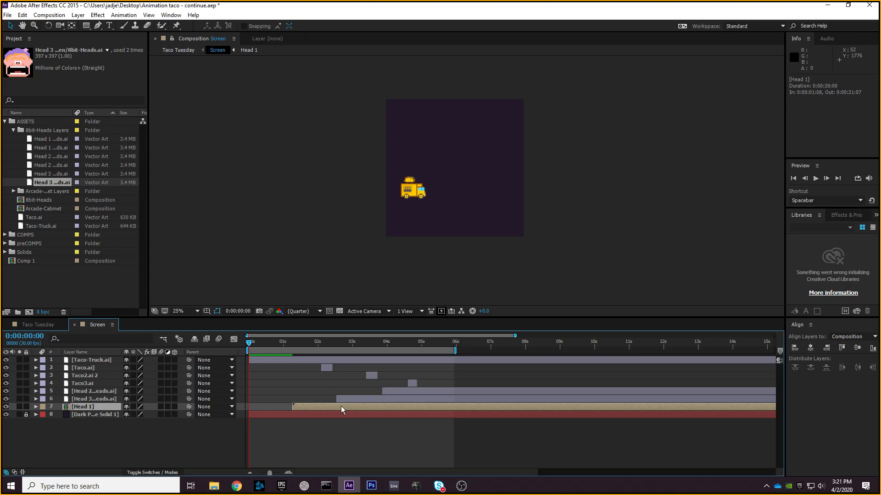
double_click(92, 405)
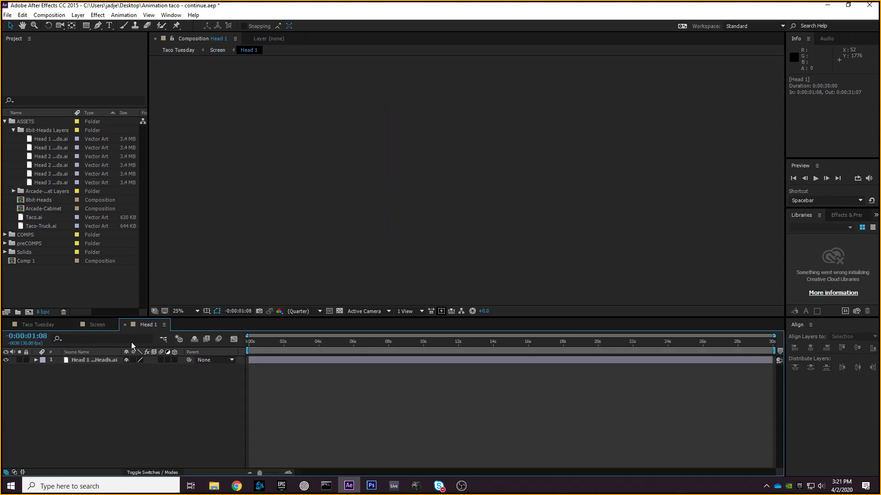
left_click(109, 360)
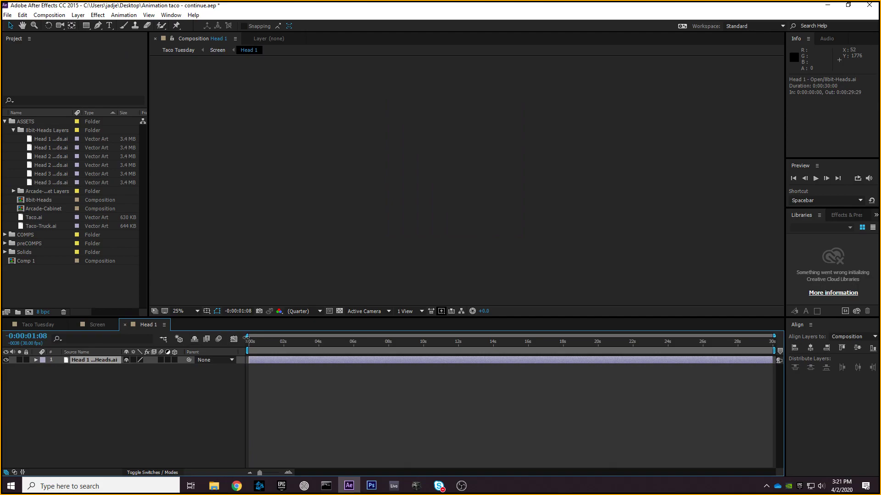
key("space")
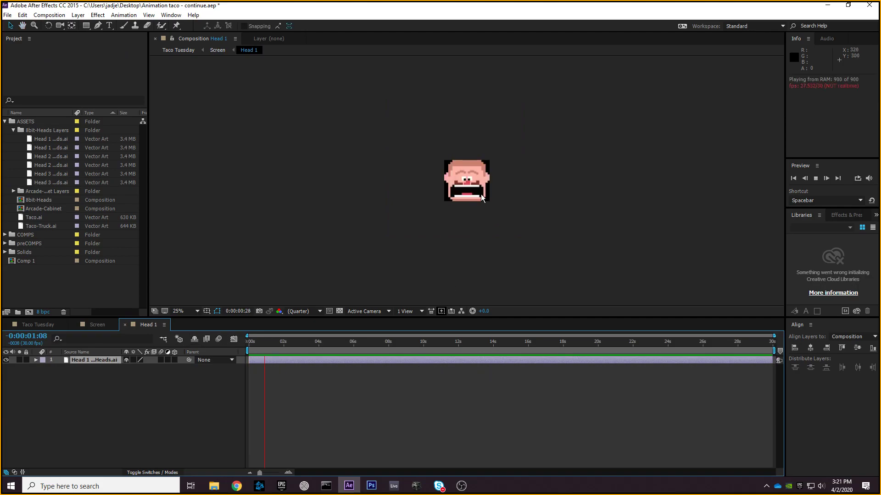
key("space")
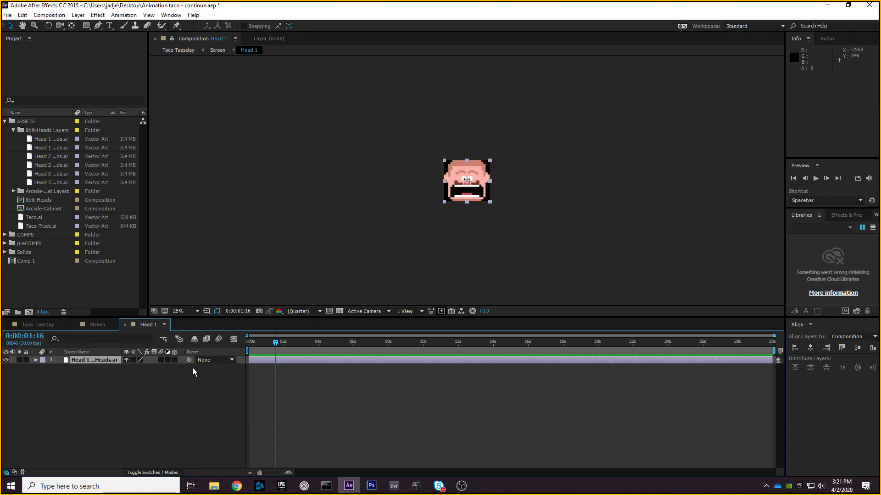
- Return to the Screen composition and pre-compose the Head 3 layer as "Head 3", leaving all attributes in Screen
left_click(97, 325)
left_click(89, 399)
left_click_drag(295, 342, 349, 342)
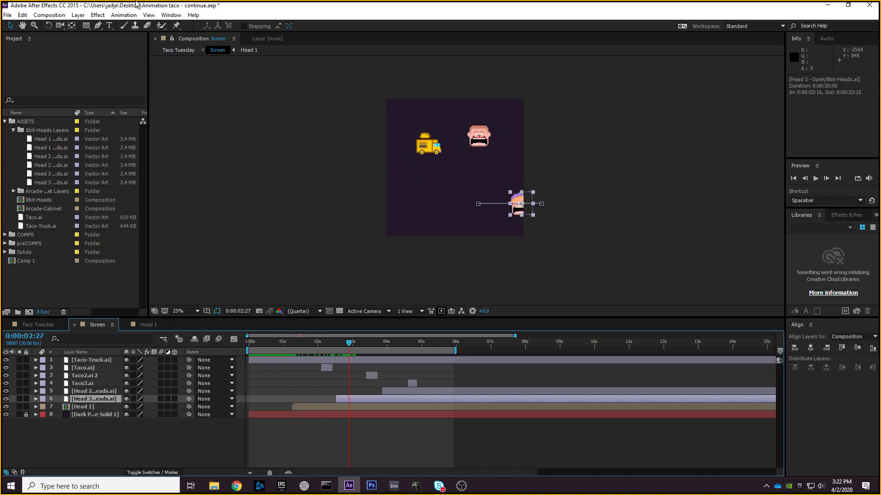
left_click(78, 15)
left_click(139, 359)
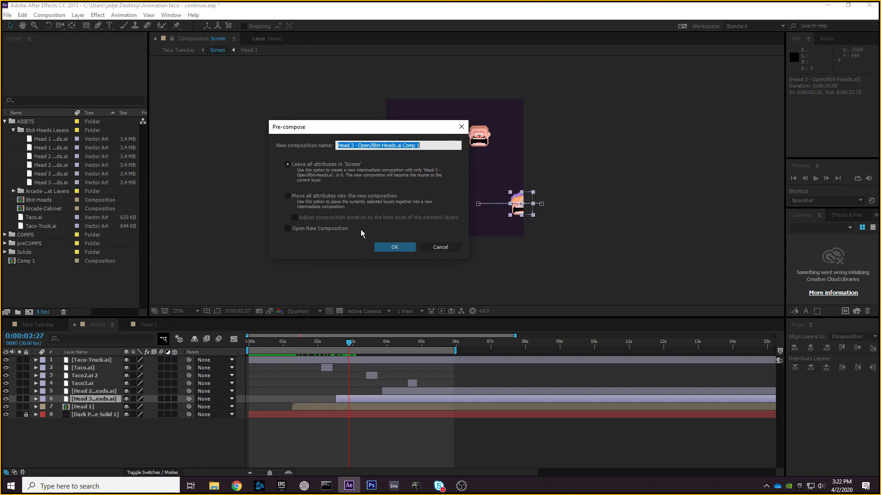
left_click_drag(422, 145, 360, 145)
key("BackSpace")
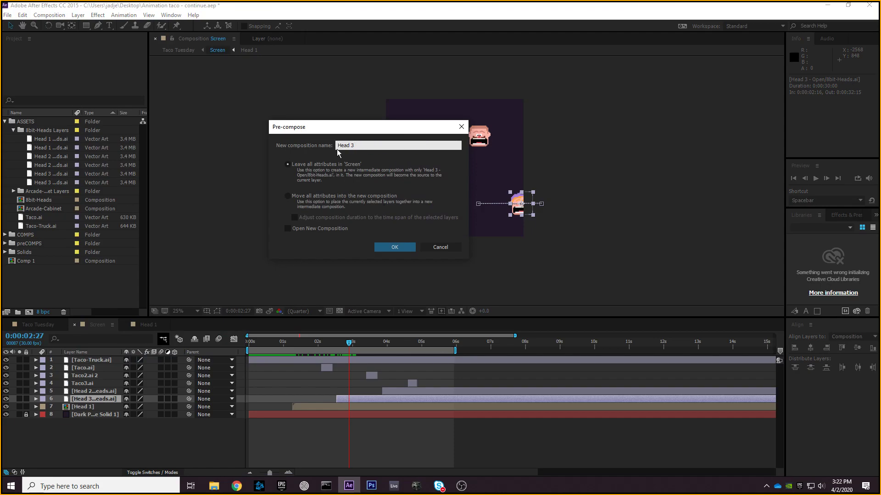
left_click(394, 246)
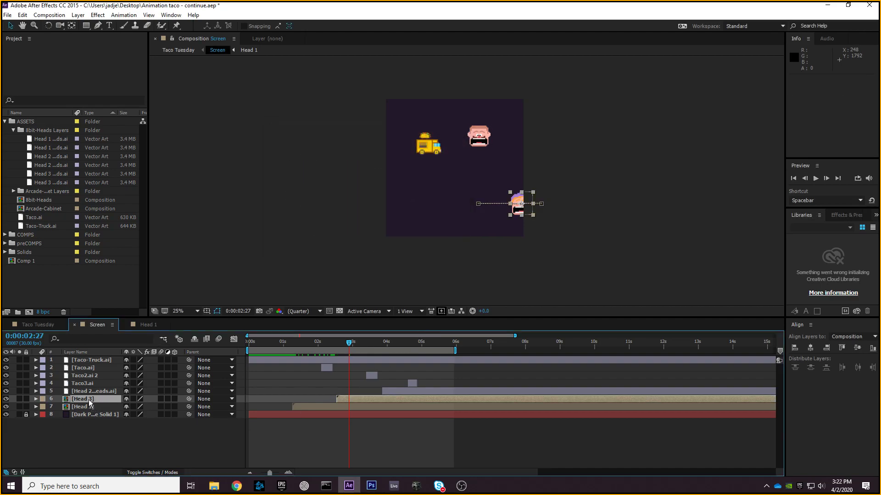
- Open the Head 3 composition to examine its contents, compare it with Head 1, and return to Screen
double_click(90, 403)
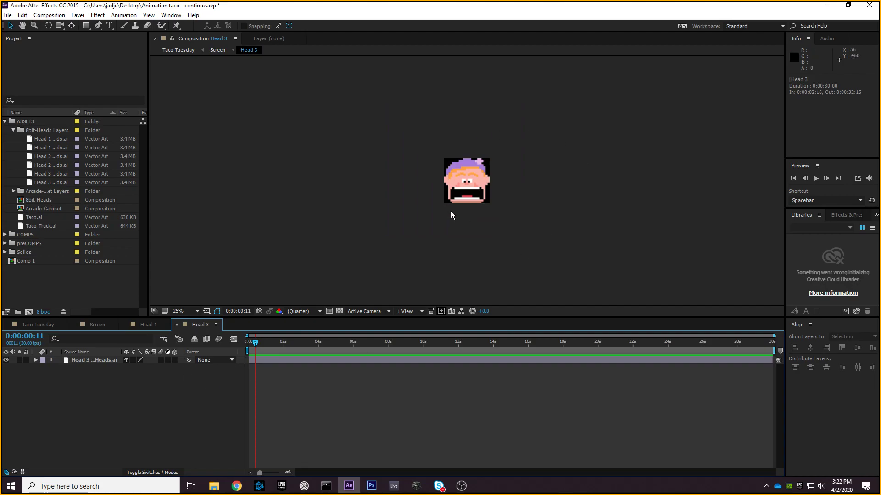
left_click(148, 324)
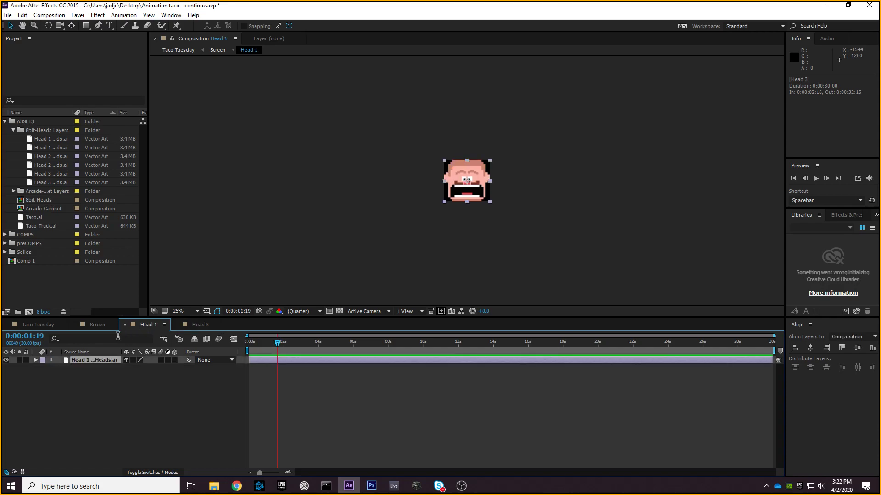
left_click(97, 327)
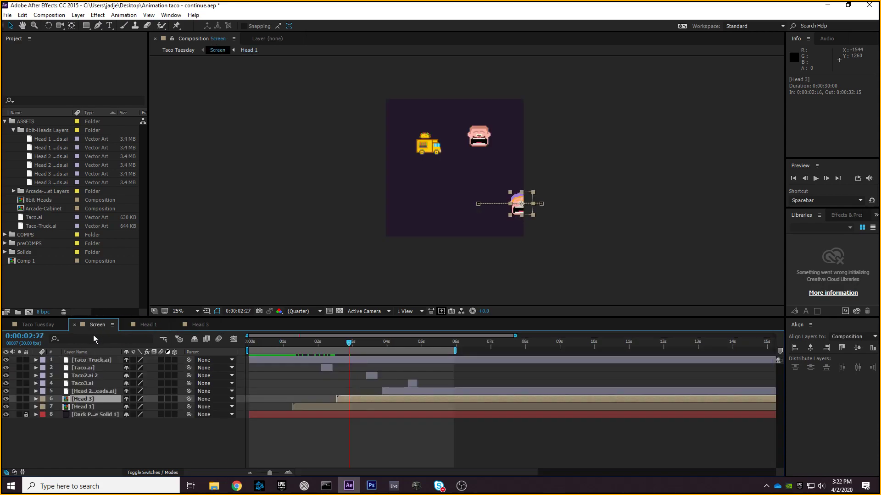
- Pre-compose the Head 2 layer under the name "Head 2", leaving all attributes in Screen
left_click(88, 392)
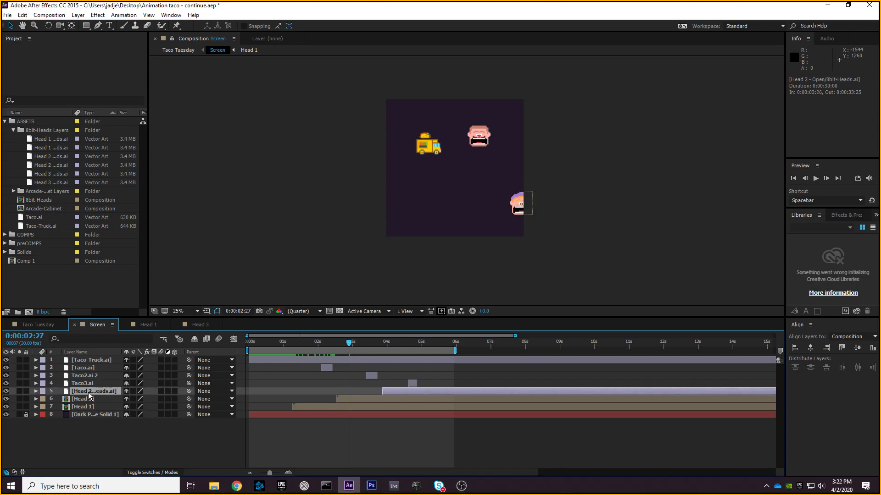
left_click(78, 15)
left_click(125, 358)
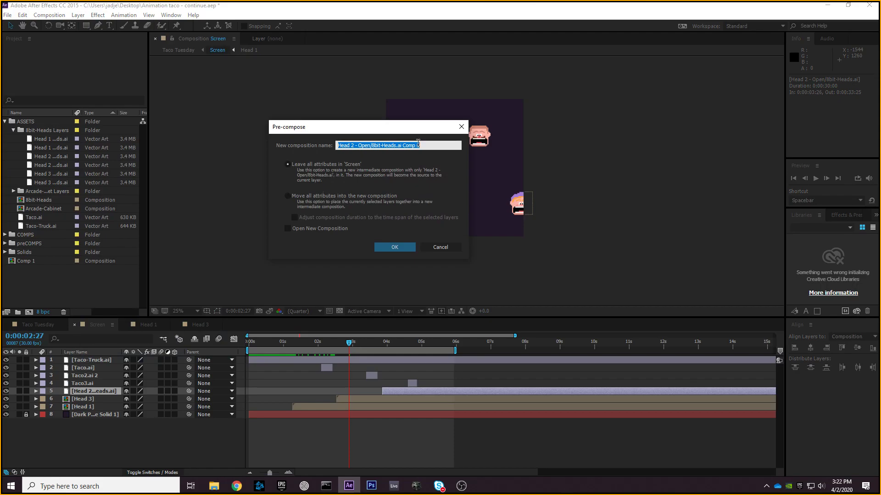
left_click_drag(420, 145, 353, 145)
key("BackSpace")
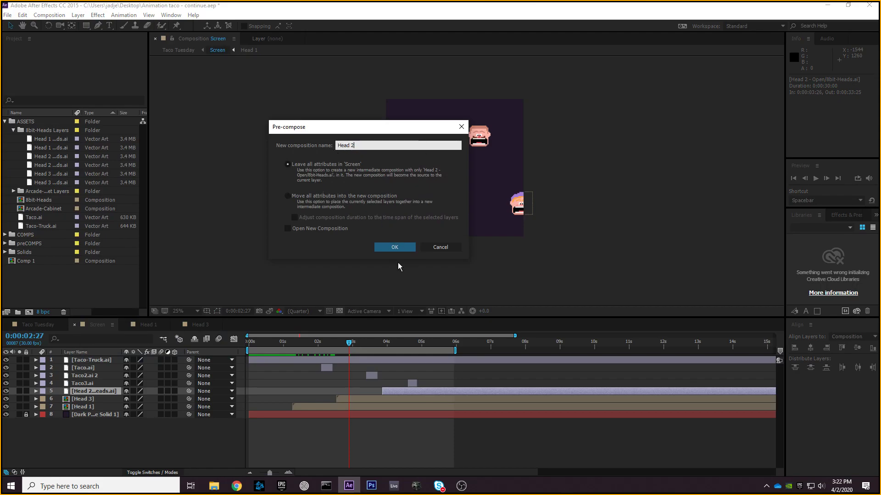
left_click(397, 251)
- Open and preview the Head 2 composition, and check the three heads in Screen back to 0:00:03:13
left_click(92, 391)
double_click(92, 391)
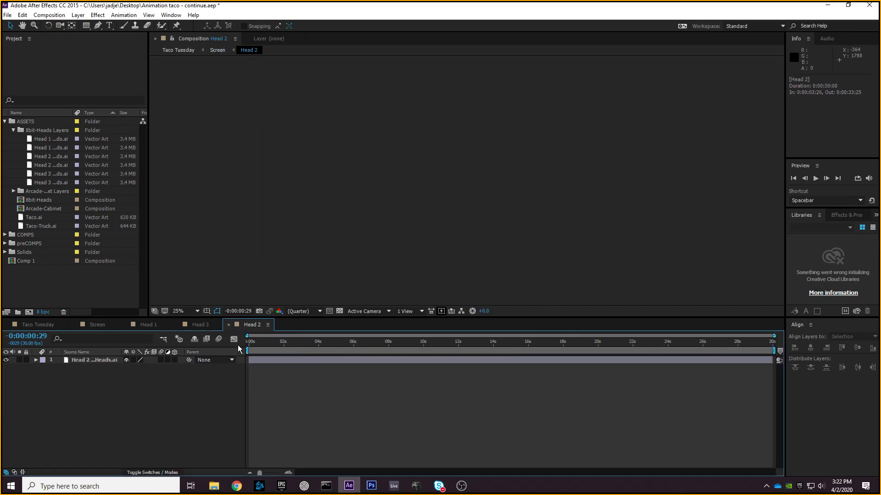
left_click(101, 361)
key("space")
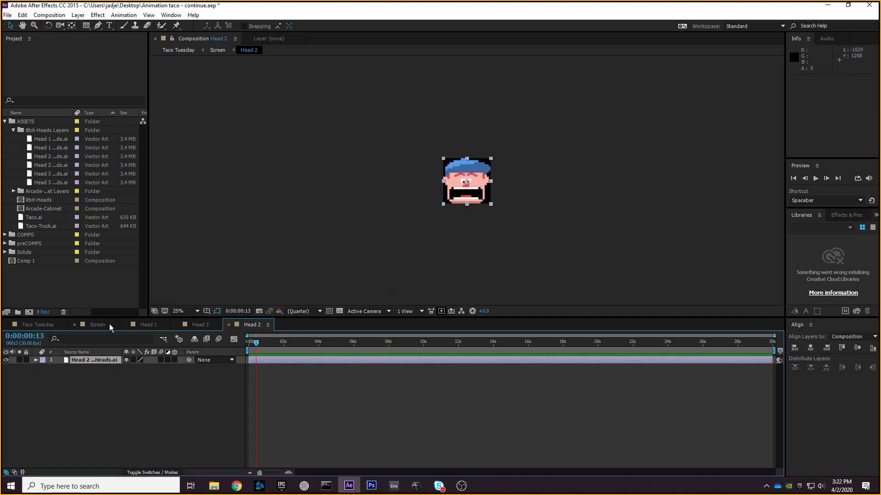
left_click(98, 325)
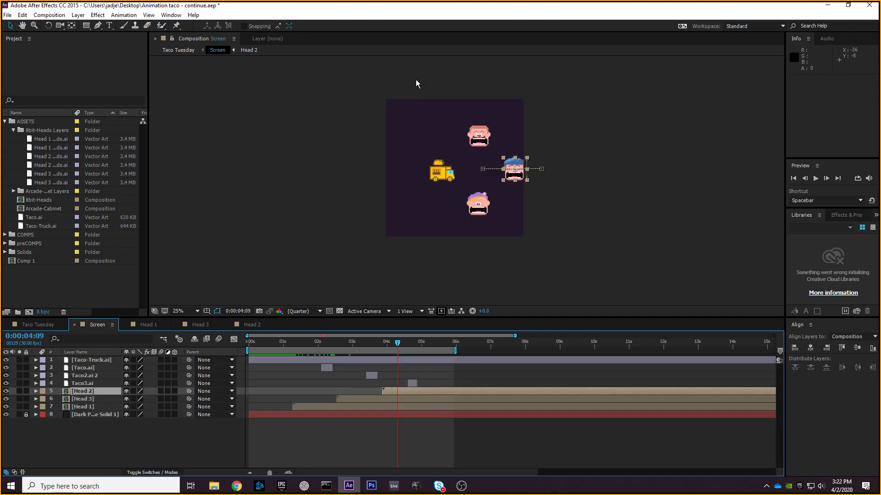
left_click_drag(388, 346, 368, 345)
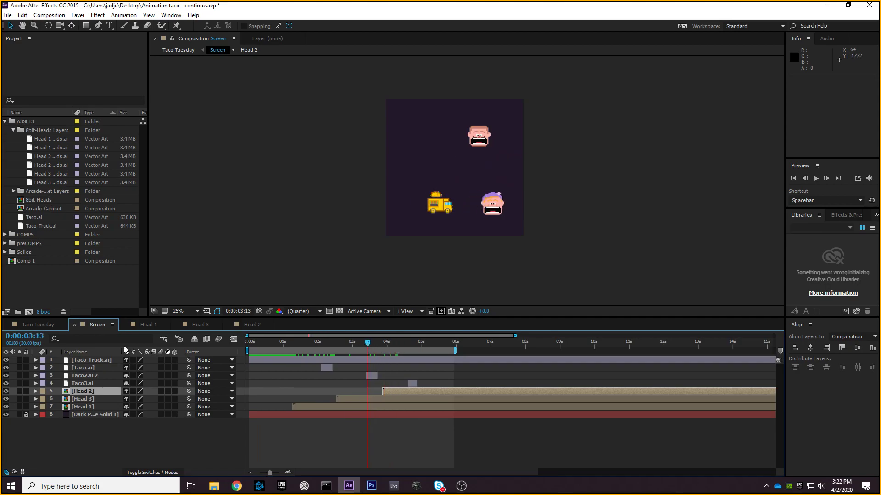
- Set the Head 1 composition's time to 0:00:00:00 and select the closed-mouth Head 1 footage in 8bit-Heads Layers
left_click(144, 325)
left_click_drag(289, 341, 231, 346)
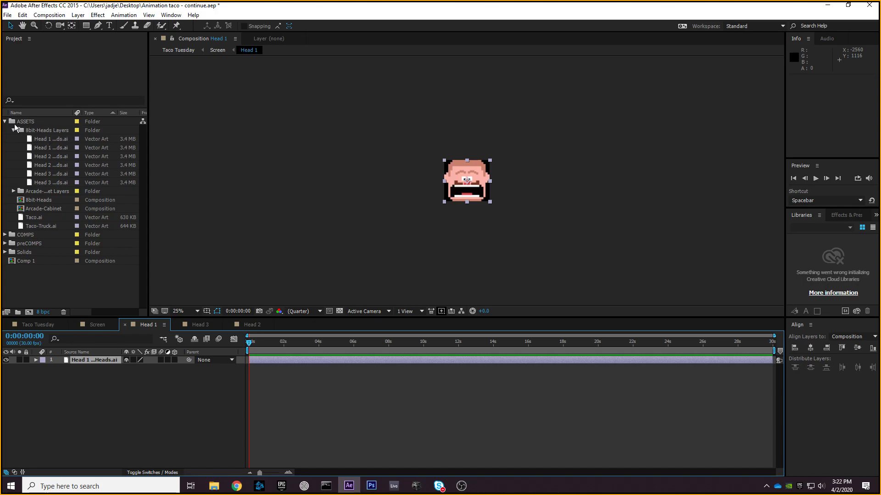
left_click(55, 139)
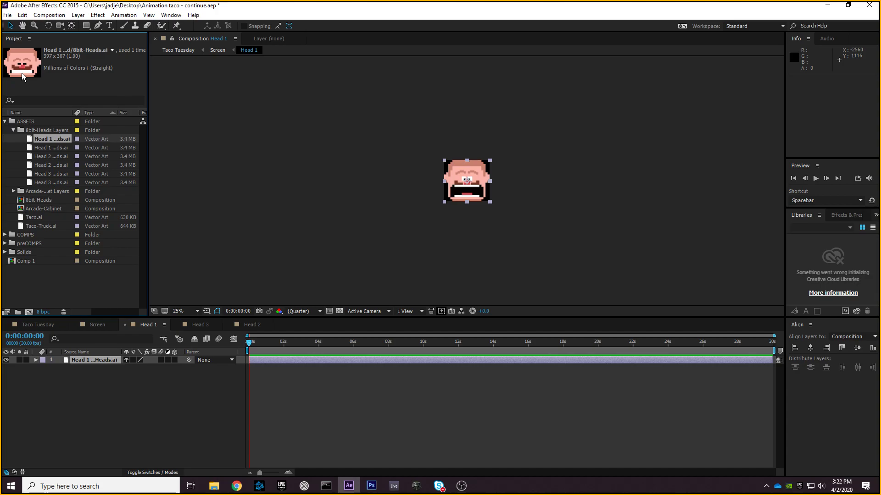
left_click(57, 145)
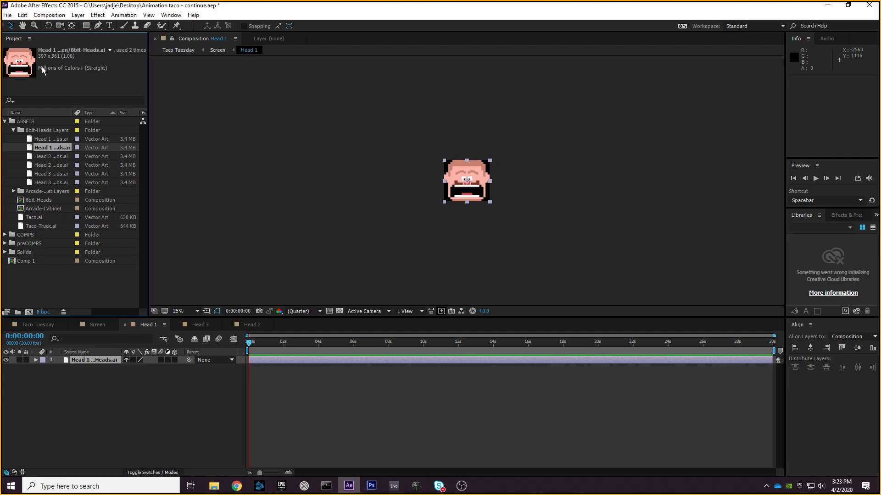
left_click(51, 138)
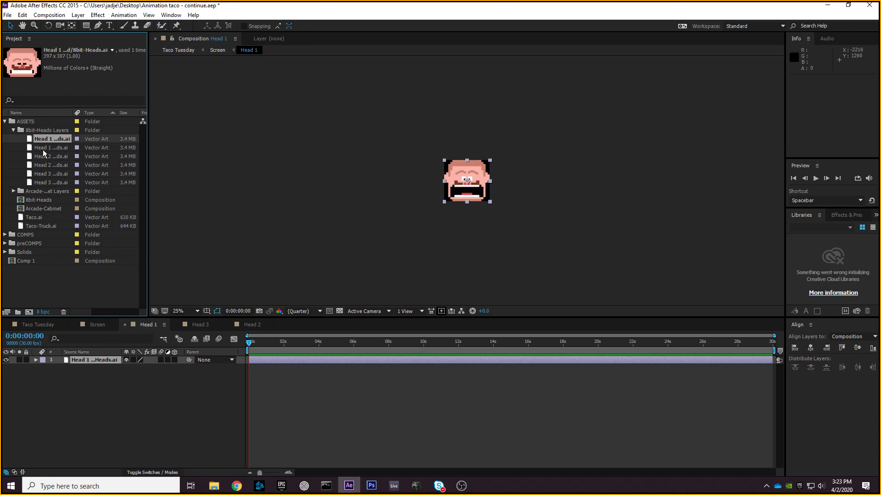
- Add the closed-mouth Head 1 footage above the open-mouth layer in the Head 1 composition and view it at 100%
left_click_drag(45, 139, 82, 358)
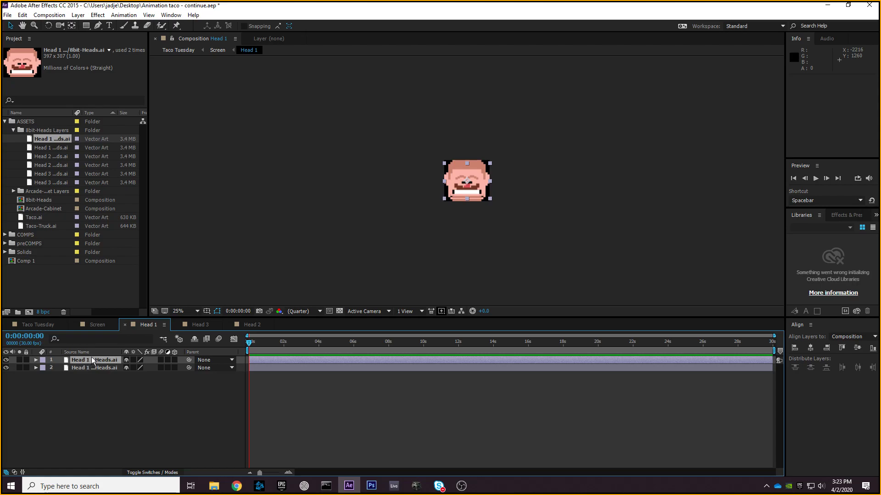
key("slash")
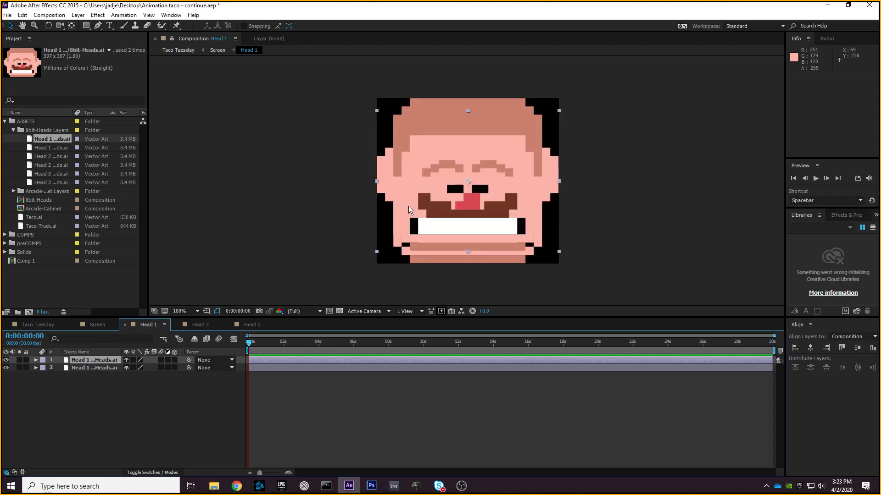
- Compare the closed-mouth and open-mouth heads by repeatedly hiding and showing the closed-mouth layer, leaving it visible
left_click(5, 360)
left_click(6, 361)
left_click(6, 361)
left_click(6, 362)
left_click(6, 361)
left_click(6, 361)
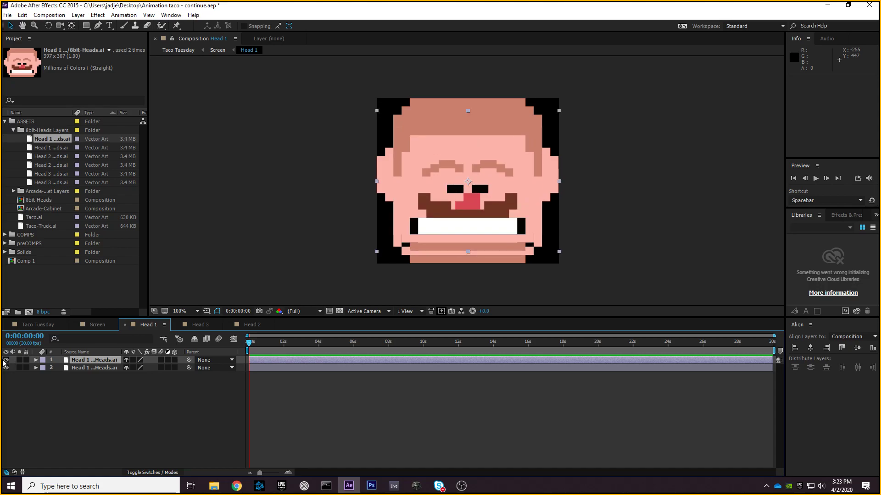
left_click(4, 360)
left_click(4, 360)
left_click(4, 360)
left_click(5, 361)
left_click(4, 360)
left_click(4, 361)
left_click(4, 361)
left_click(5, 361)
left_click(5, 361)
left_click(6, 360)
left_click(5, 360)
left_click(5, 360)
left_click(516, 171)
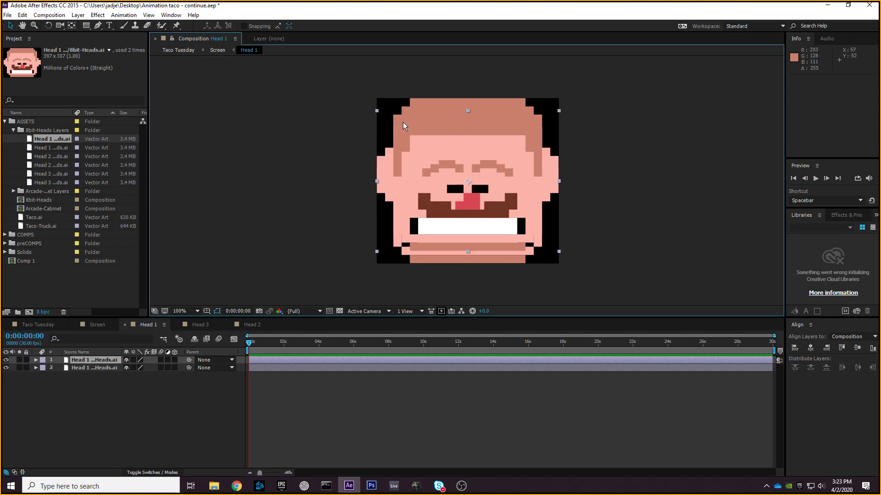
- Compare the bounds of the two head layers by selecting them alternately, ending on the closed-mouth layer
left_click(100, 367)
left_click(99, 362)
left_click(100, 368)
left_click(98, 361)
left_click(98, 368)
left_click(96, 361)
left_click(96, 367)
left_click(96, 361)
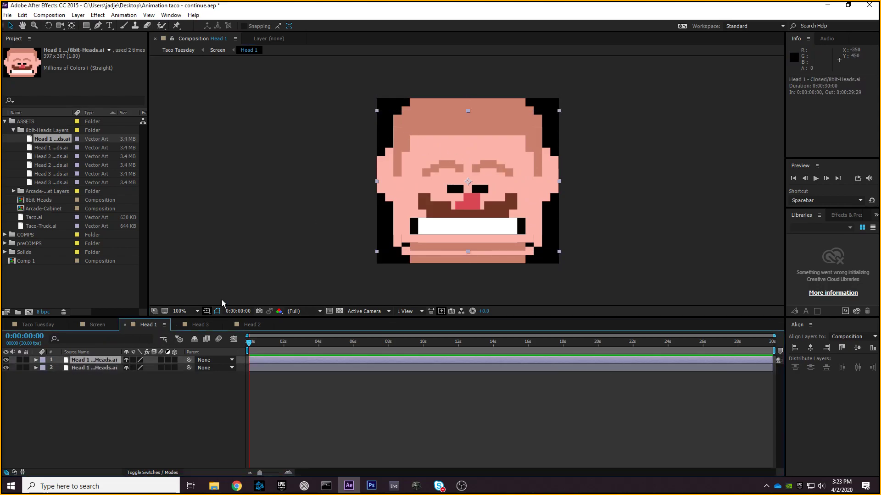
- Try repositioning the closed-mouth head by hand over the open-mouth head, and undo both moves
left_click_drag(426, 131, 422, 160)
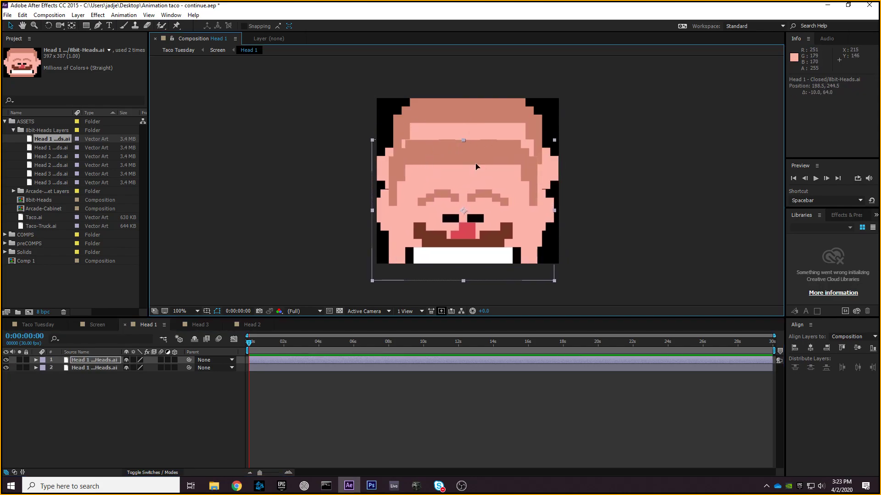
left_click_drag(475, 168, 480, 163)
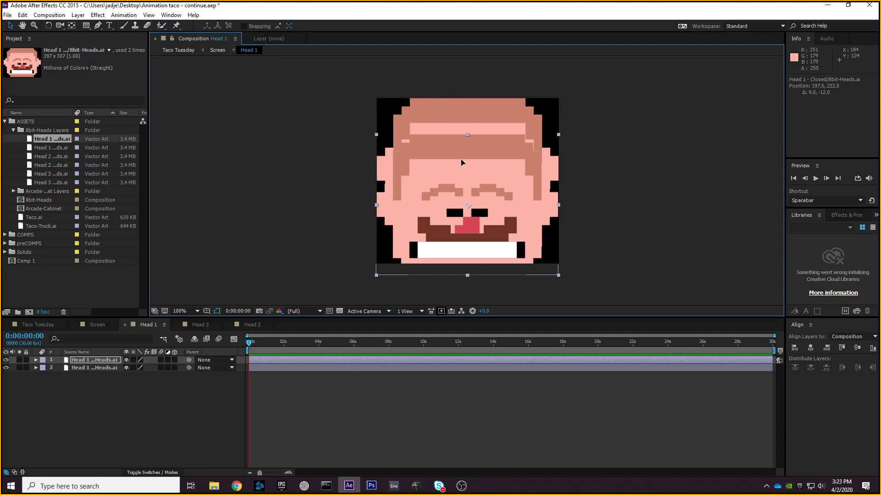
key("ctrl+z")
key("ctrl+z")
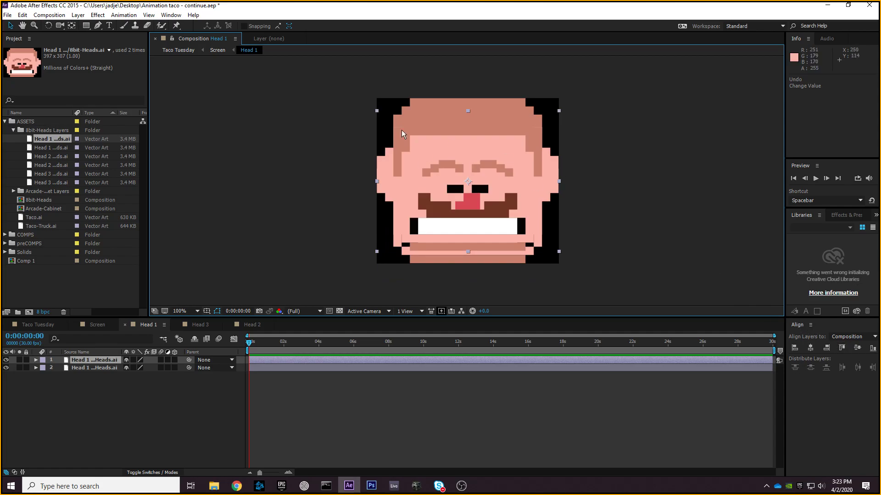
- Check that the Align tools are enabled and examine the alignment reference options with both head layers selected
left_click(171, 16)
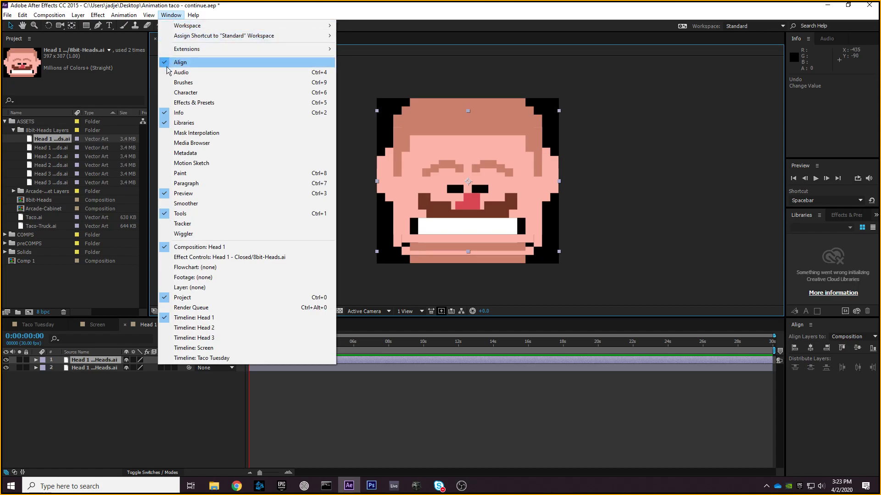
left_click(494, 68)
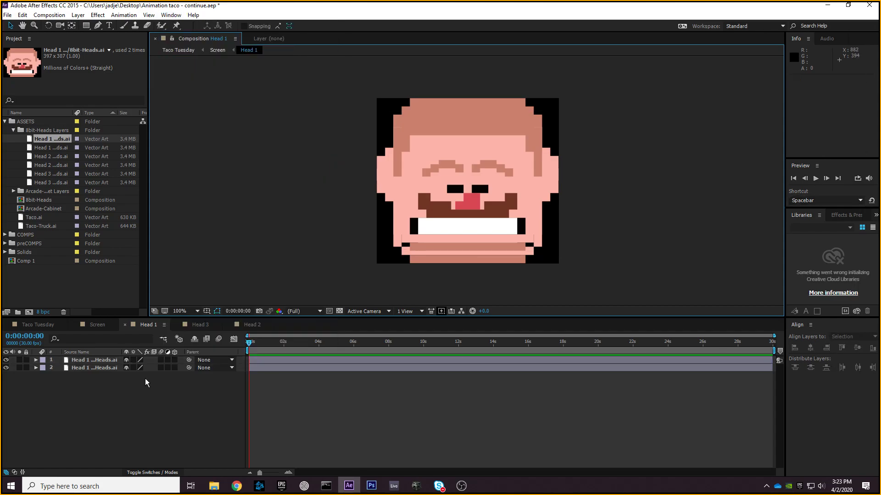
left_click(90, 360)
left_click(90, 367, "shift")
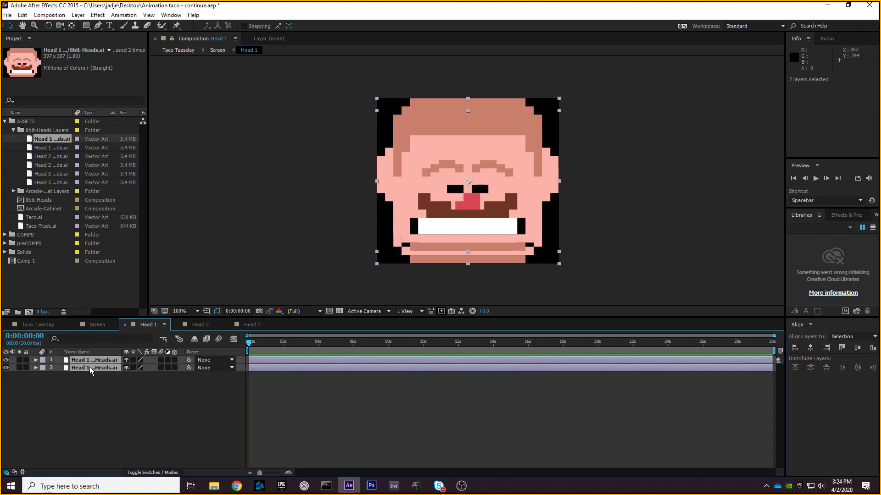
left_click(853, 337)
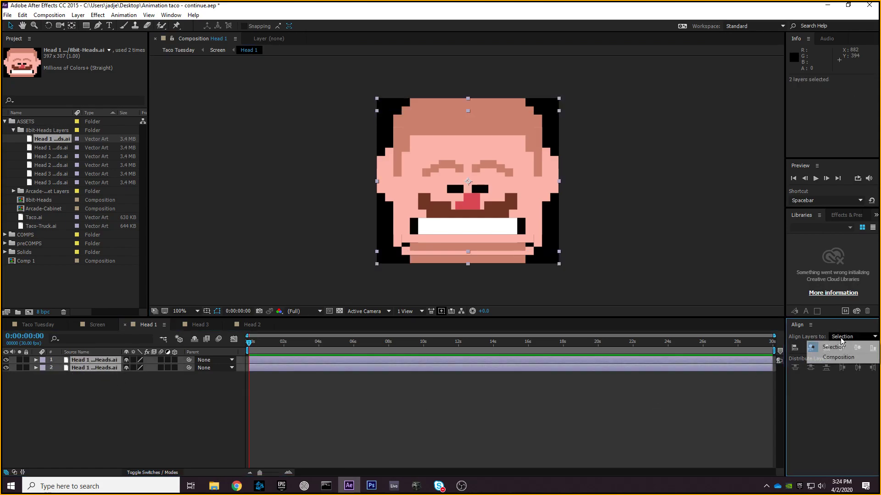
left_click(125, 385)
- Align the closed-mouth layer to the top edge of the composition, with alignment relative to Composition
left_click(100, 361)
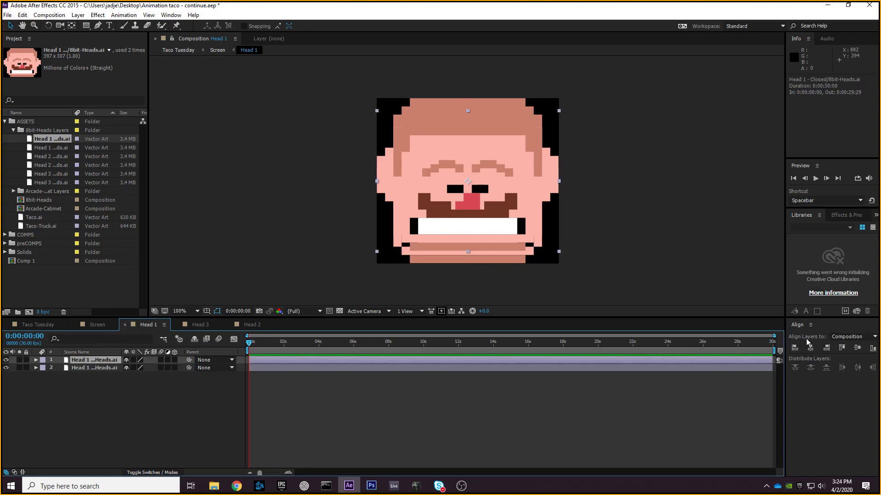
left_click(852, 339)
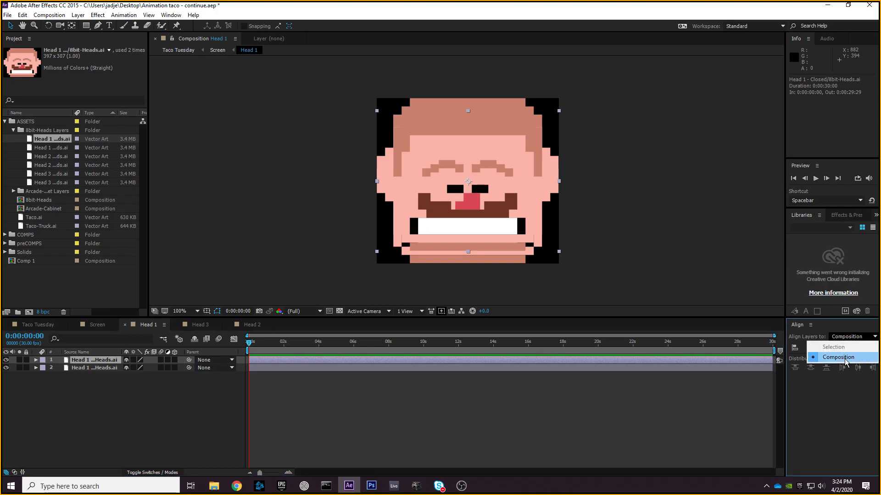
left_click(846, 356)
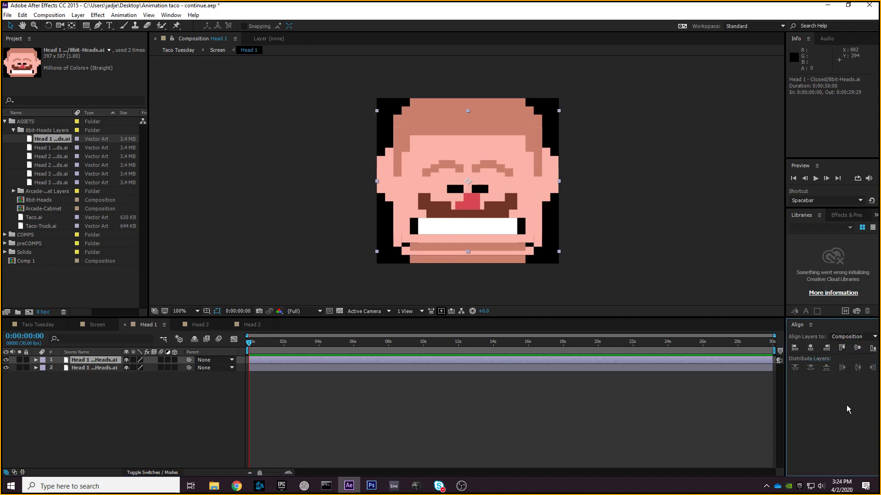
left_click(844, 349)
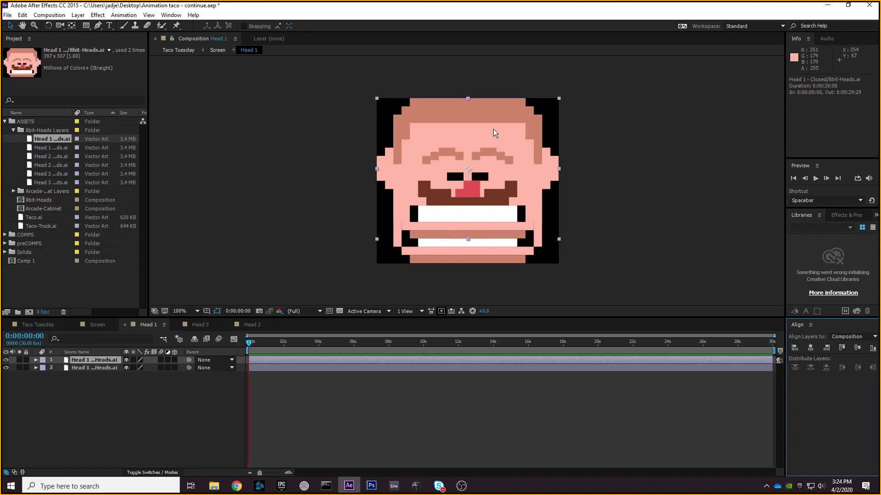
key("ctrl+z")
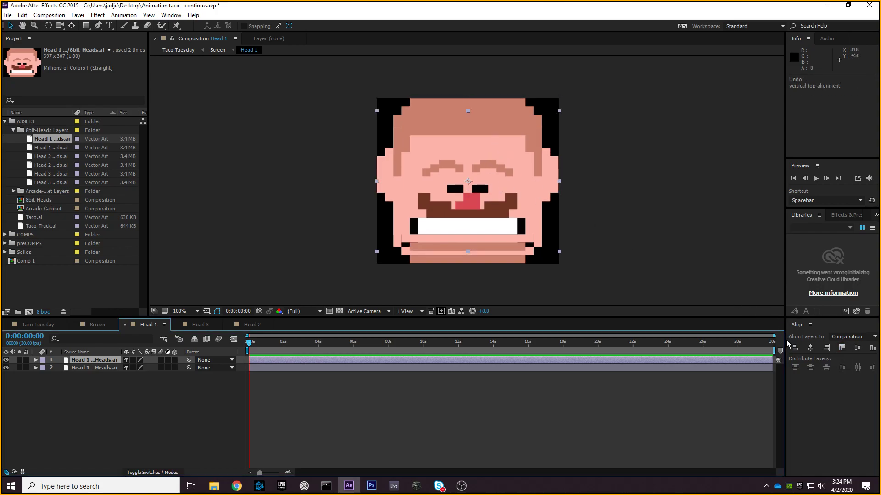
left_click(841, 349)
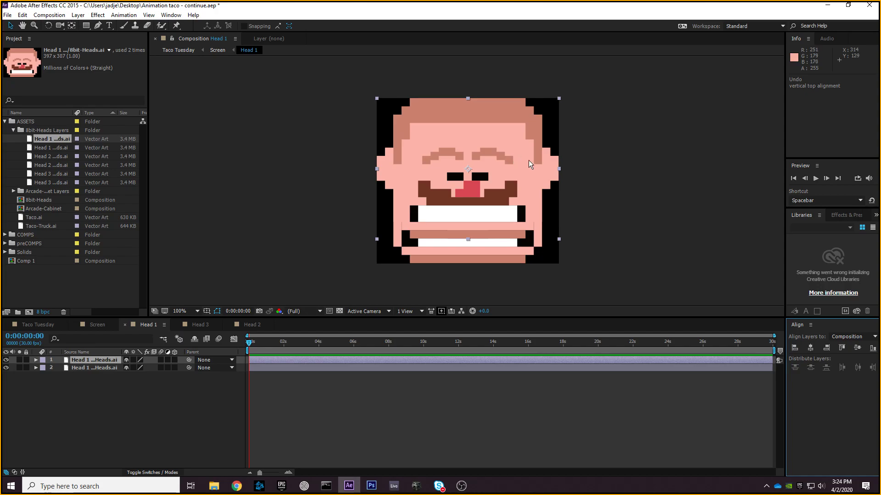
- Check how the top-aligned closed-mouth head matches the open-mouth head by switching its visibility off and on
left_click(8, 360)
left_click(9, 360)
left_click(9, 360)
left_click(8, 360)
left_click(9, 360)
left_click(9, 360)
left_click(9, 361)
left_click(9, 361)
left_click(8, 360)
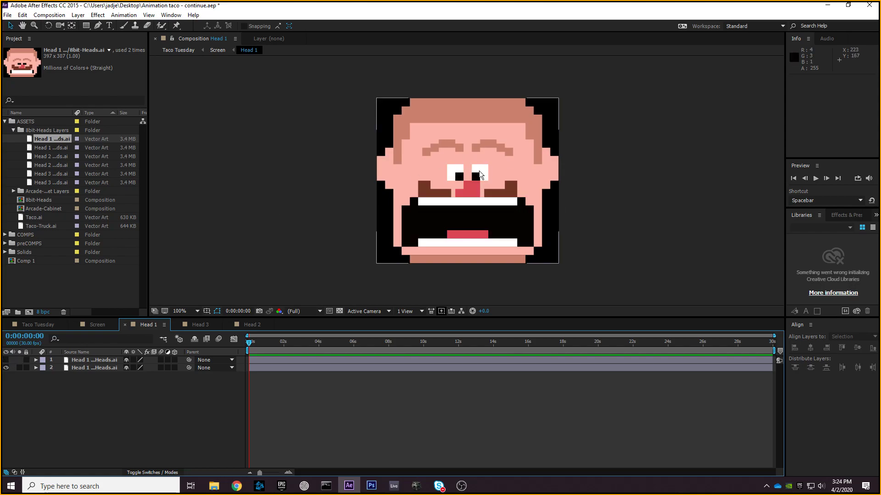
left_click(6, 360)
left_click(6, 360)
left_click(6, 360)
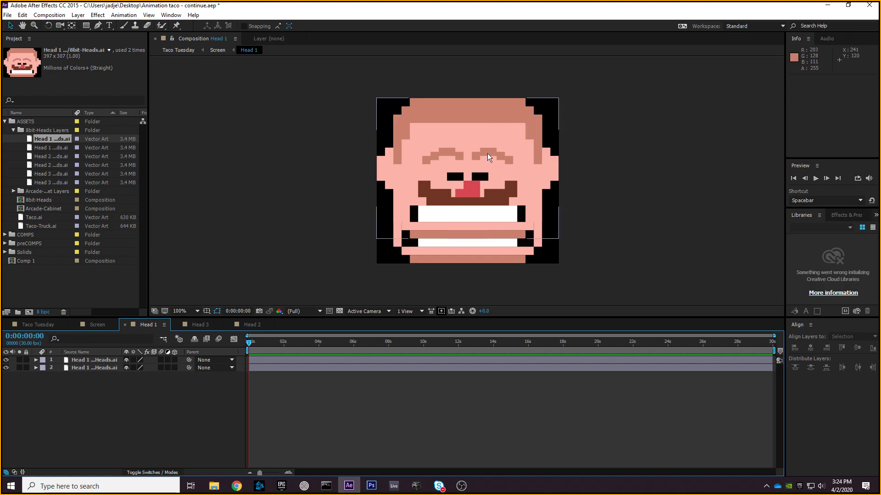
- Reveal the opacity of both head layers and add opacity keyframes to them at 0:00:00:00
left_click_drag(88, 408, 80, 358)
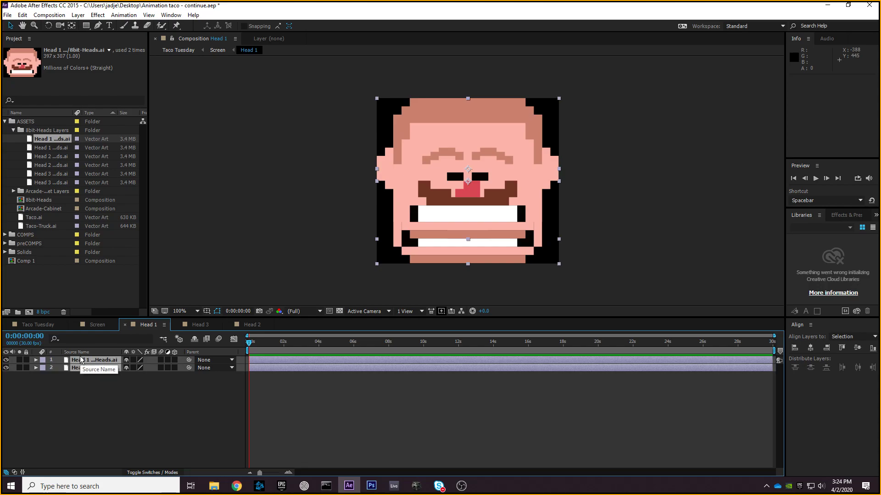
left_click_drag(86, 417, 67, 358)
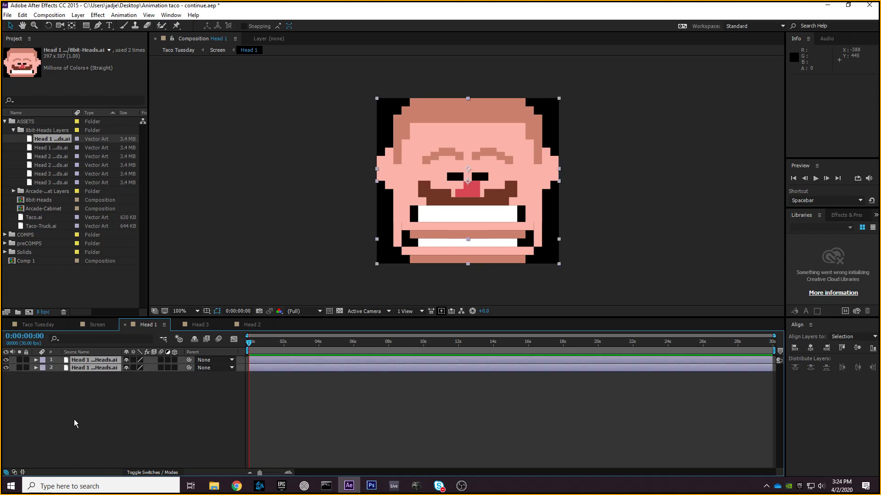
key("t")
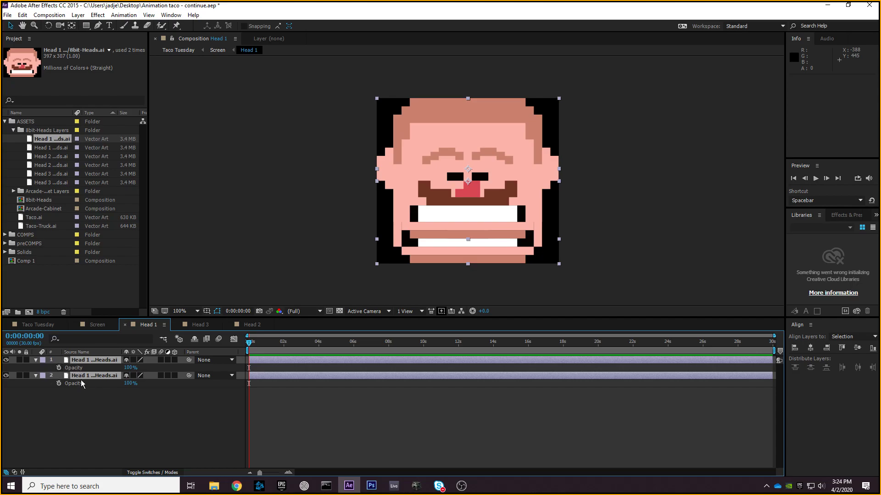
left_click(59, 367)
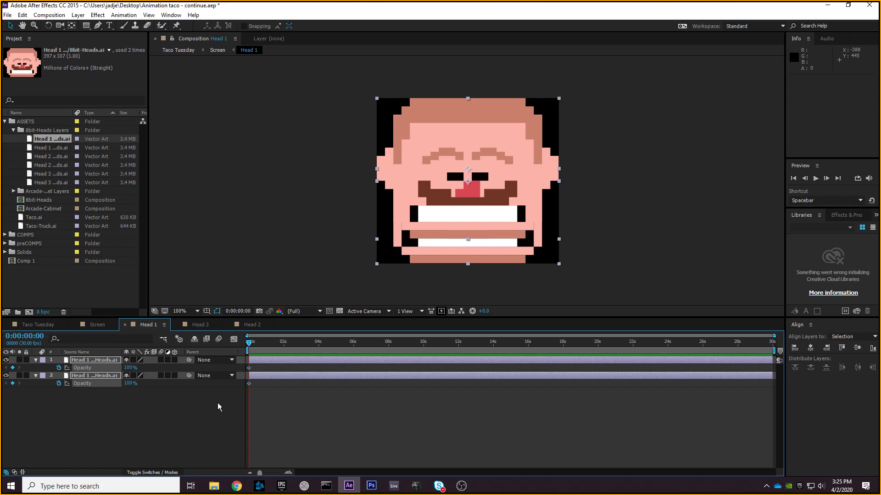
- Examine the open-mouth and closed-mouth heads separately by toggling each layer's visibility, leaving both layers visible
left_click(6, 360)
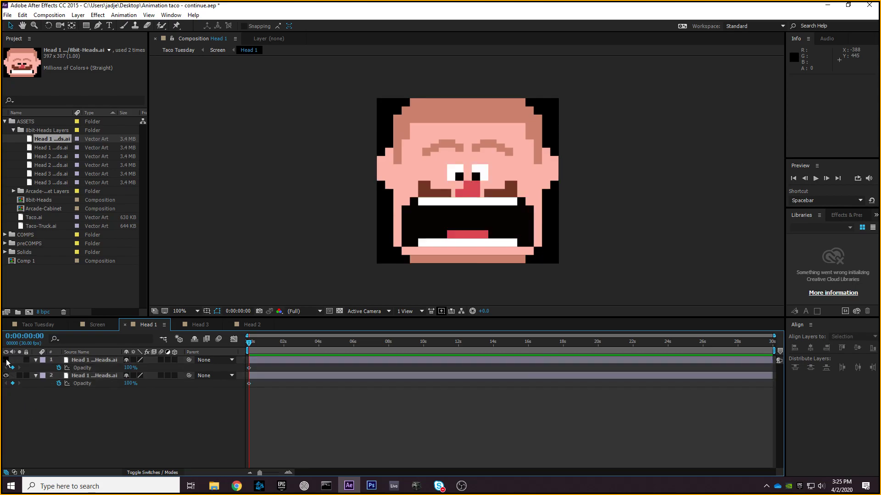
left_click(6, 360)
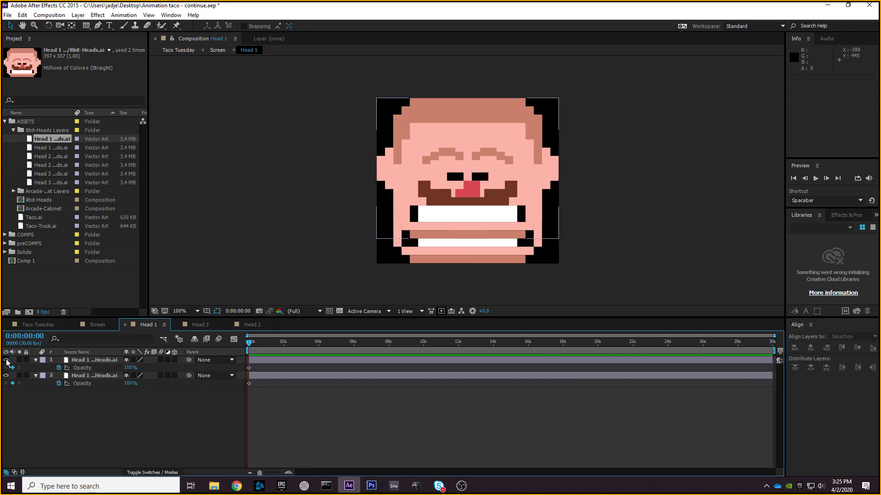
left_click(6, 360)
left_click(6, 360)
left_click(6, 360)
left_click(5, 360)
left_click(6, 360)
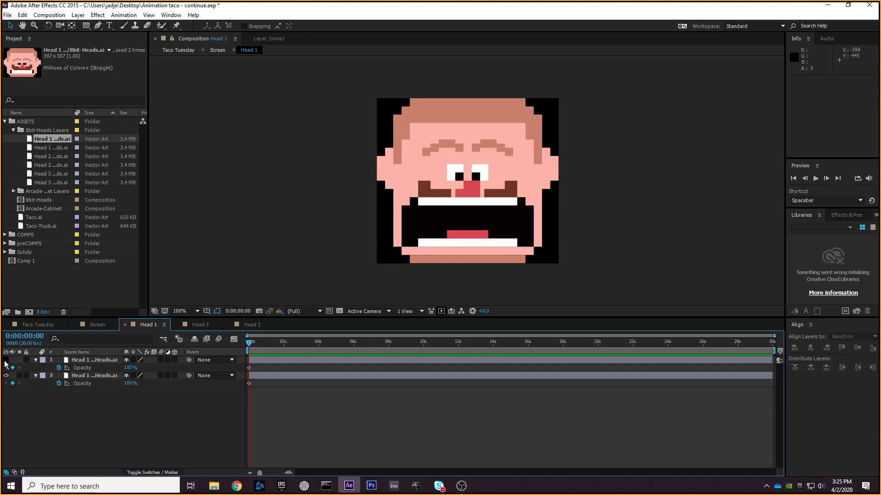
left_click(6, 376)
left_click(6, 360)
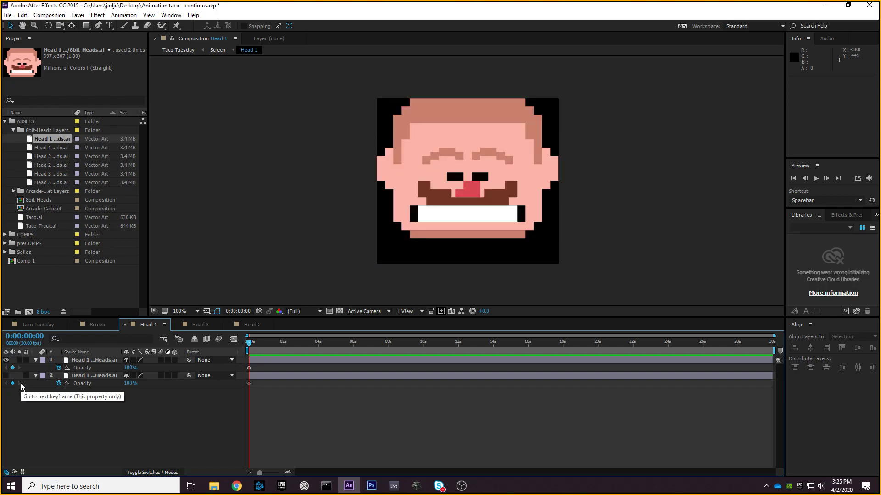
left_click(6, 375)
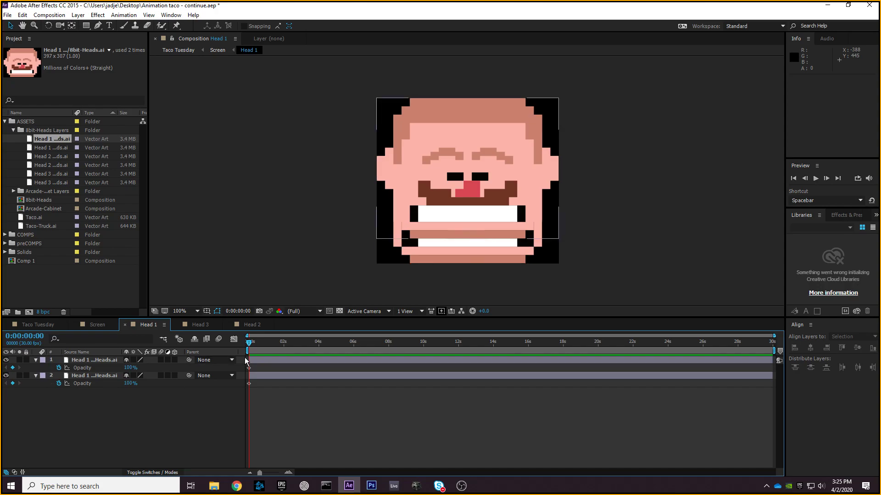
- Set the closed-mouth layer's opacity to 0% at 0:00:00:00
left_click(247, 342)
left_click(130, 367)
type("0")
key("Return")
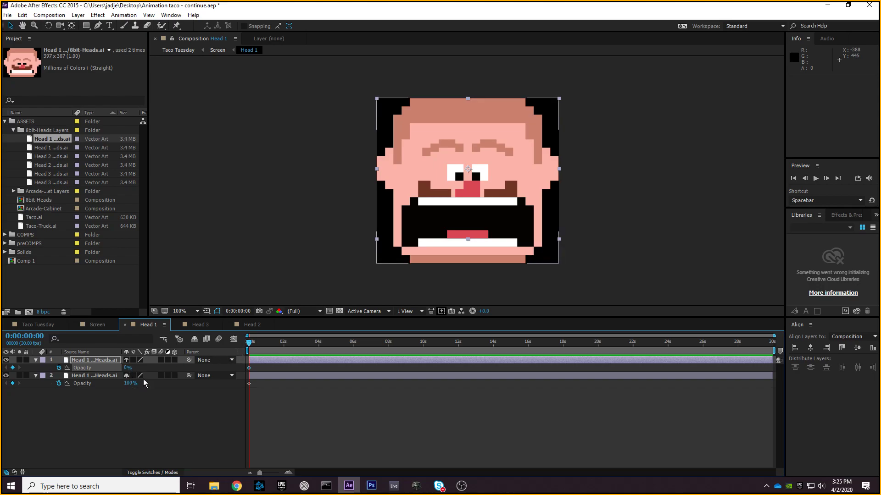
- At 0:00:00:28, set opacity to 100% on the closed-mouth layer and 0% on the open-mouth layer, and check the blend at 0:00:00:12
left_click_drag(248, 346, 264, 340)
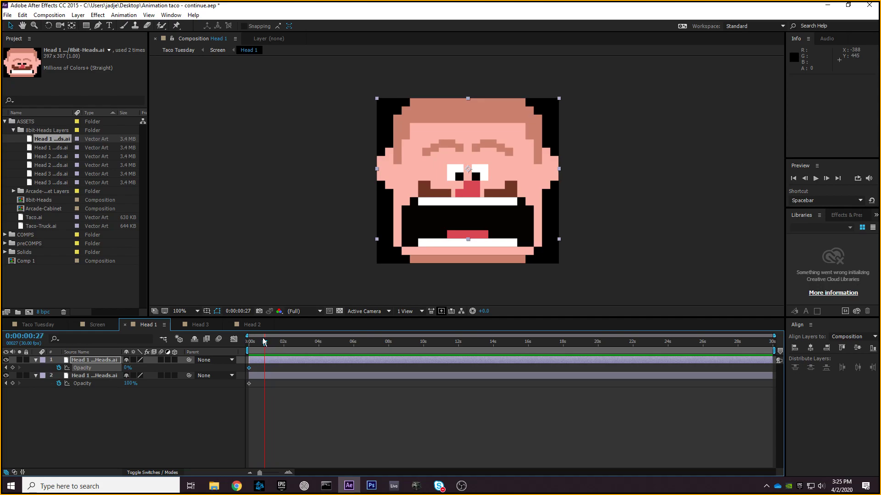
left_click_drag(264, 341, 265, 340)
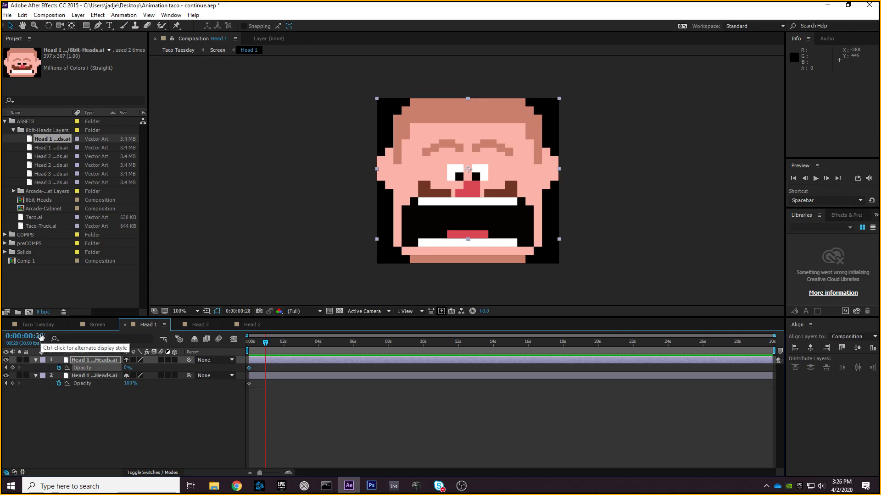
left_click(128, 368)
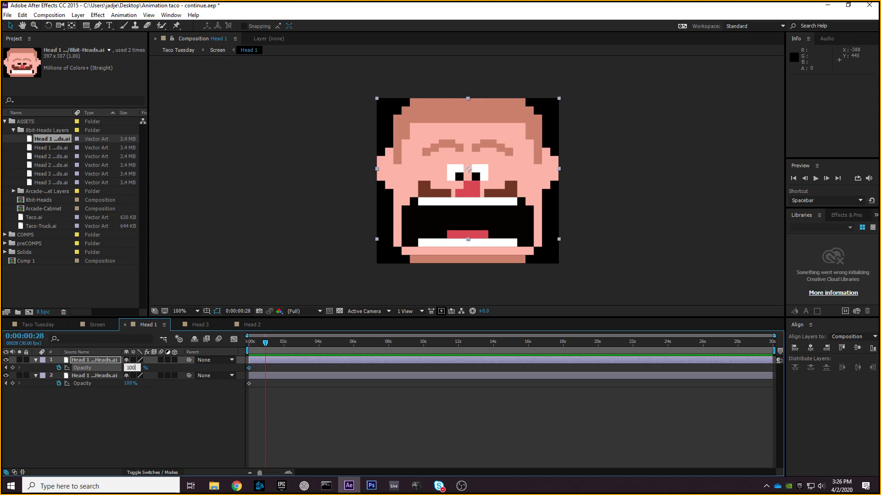
type("100")
key("Return")
left_click(130, 383)
type("0")
key("Return")
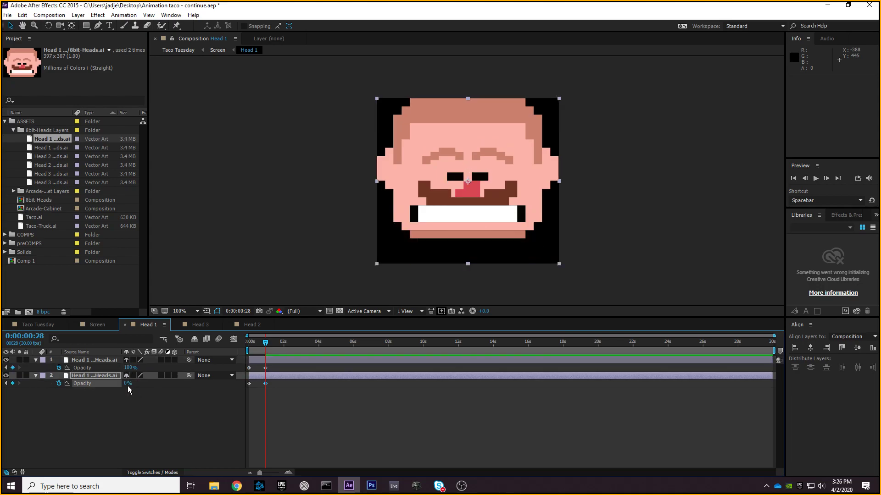
mouse_move(264, 344)
left_mouse_down()
mouse_move(235, 351)
mouse_move(266, 357)
mouse_move(236, 342)
mouse_move(257, 341)
left_mouse_up()
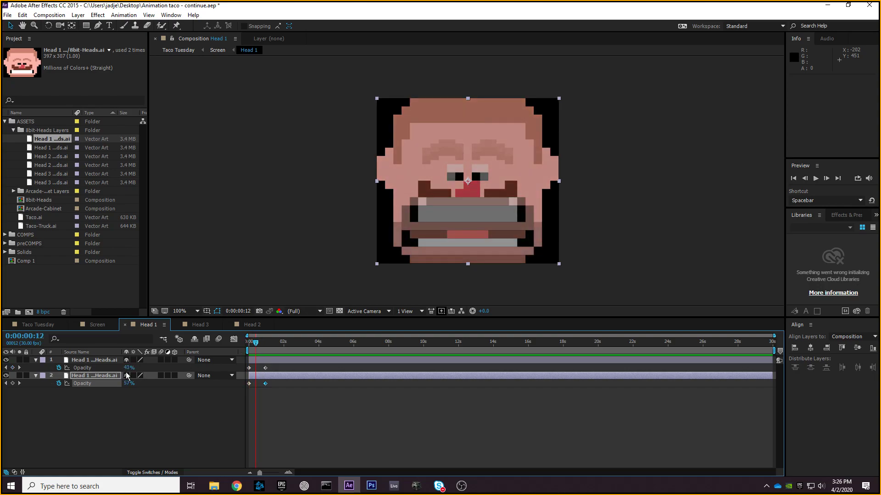
- At 0:00:01:05, set opacity to 0% on the closed-mouth layer and 100% on the open-mouth layer
left_click_drag(256, 343, 257, 345)
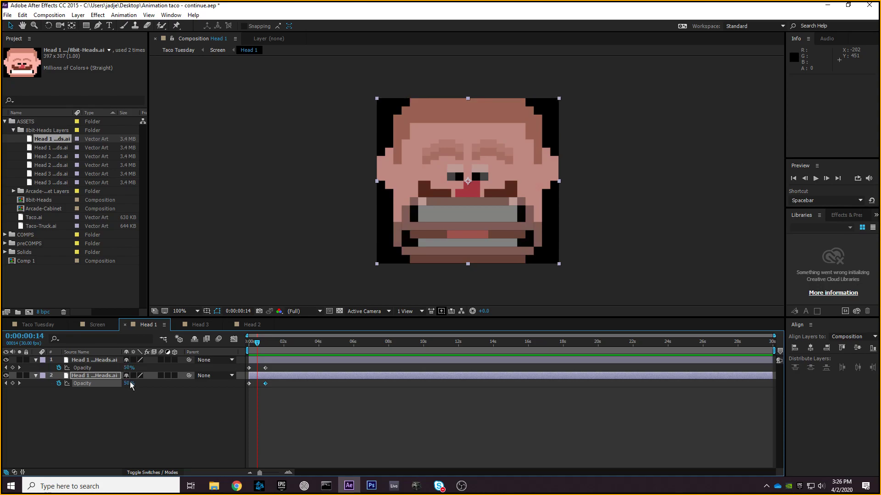
left_click_drag(256, 345, 264, 373)
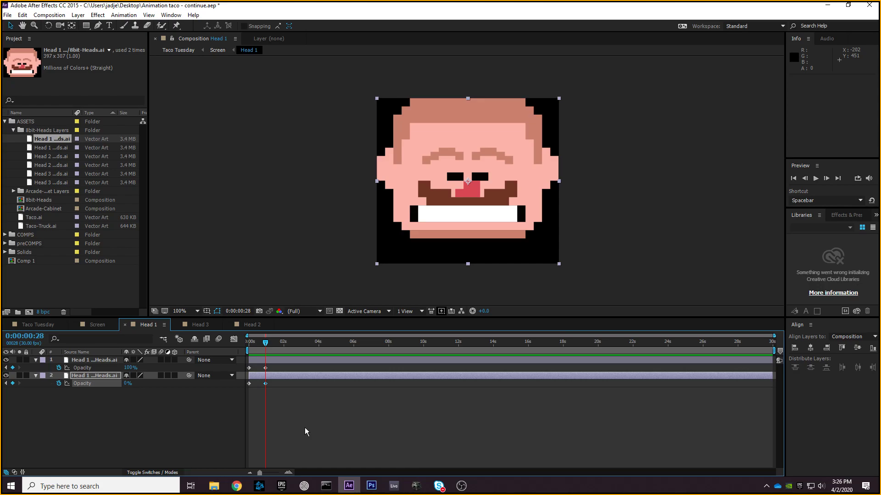
key("Page_Down")
key("Page_Up")
key("Page_Down")
key("Page_Down")
key("Page_Down")
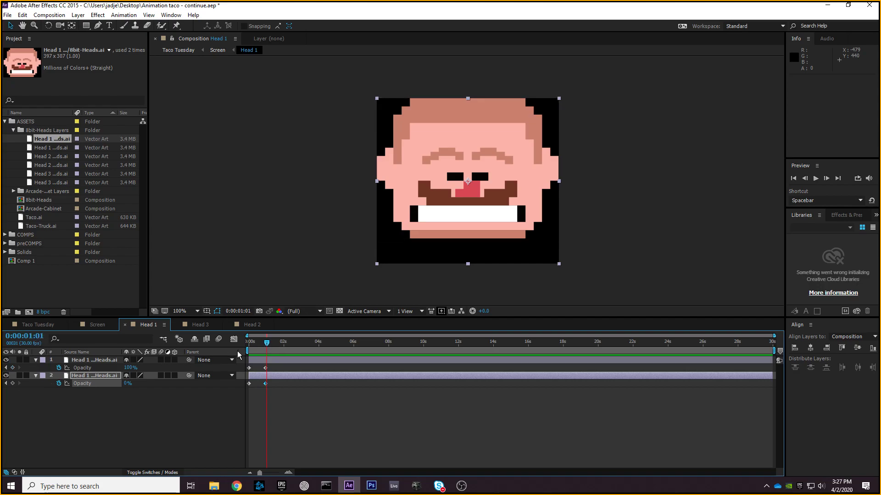
key("Page_Down")
key("Page_Down")
key("Page_Down")
left_click(130, 367)
type("0")
key("Return")
left_click(126, 384)
type("1")
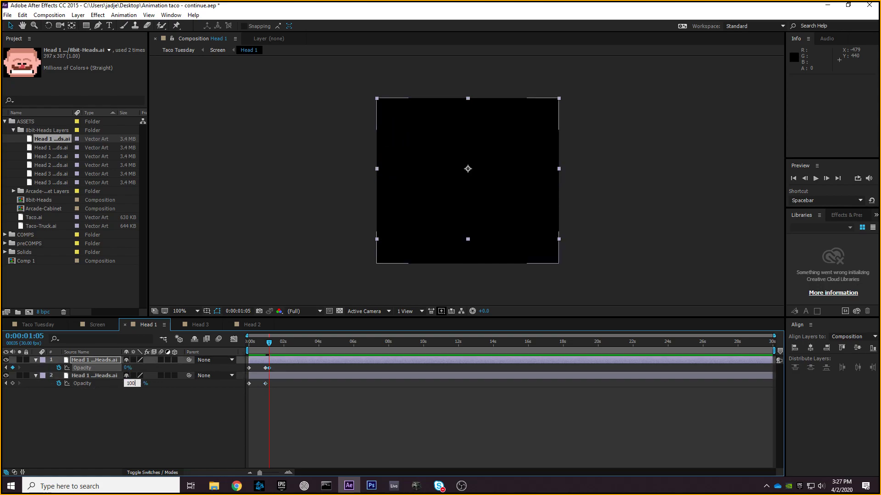
key("Return")
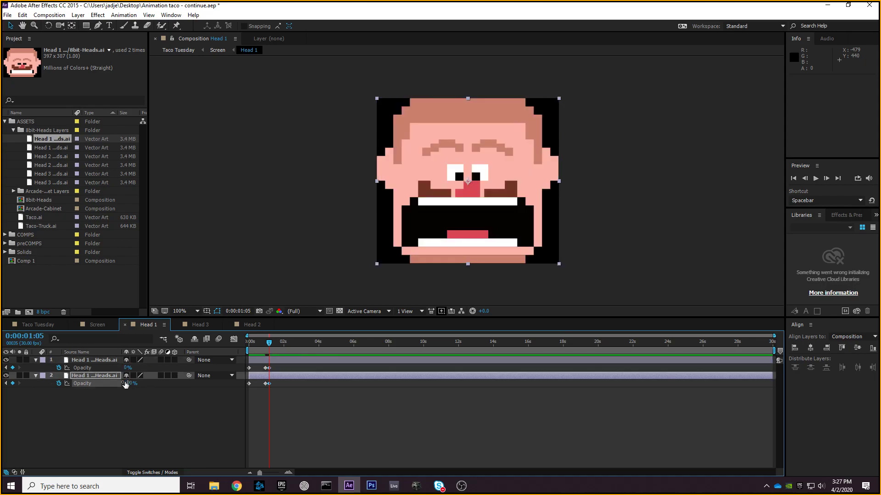
- At 0:00:01:12, set opacity to 100% on the closed-mouth layer and 0% on the open-mouth layer
key("Page_Down")
key("Page_Down")
key("Page_Down")
key("Page_Down")
key("Page_Down")
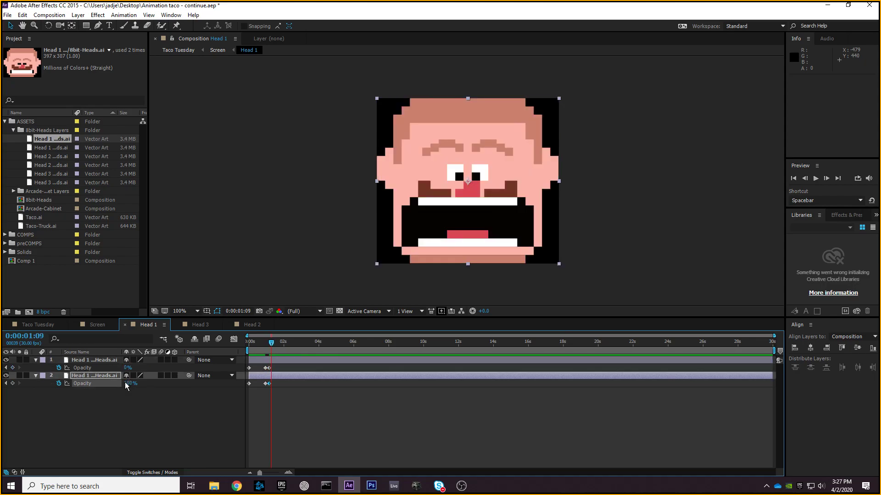
key("Page_Down")
key("Page_Down")
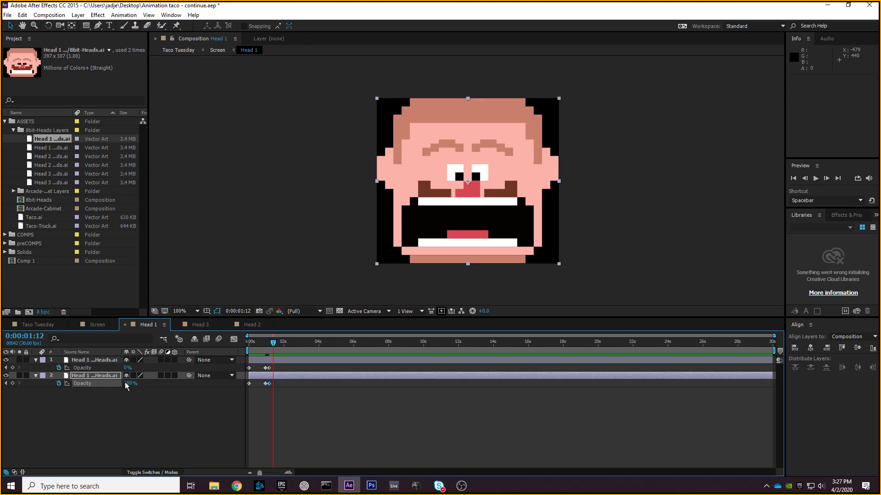
left_click(127, 368)
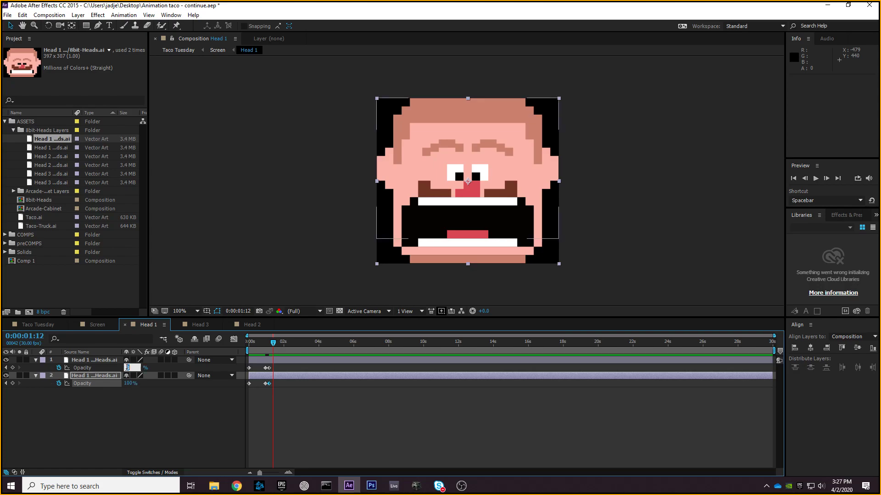
type("100")
key("Return")
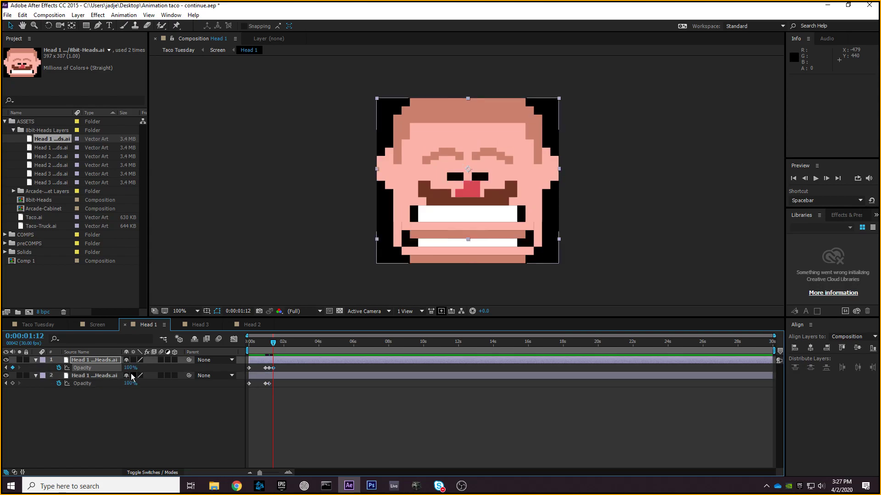
left_click(130, 384)
type("0")
key("Return")
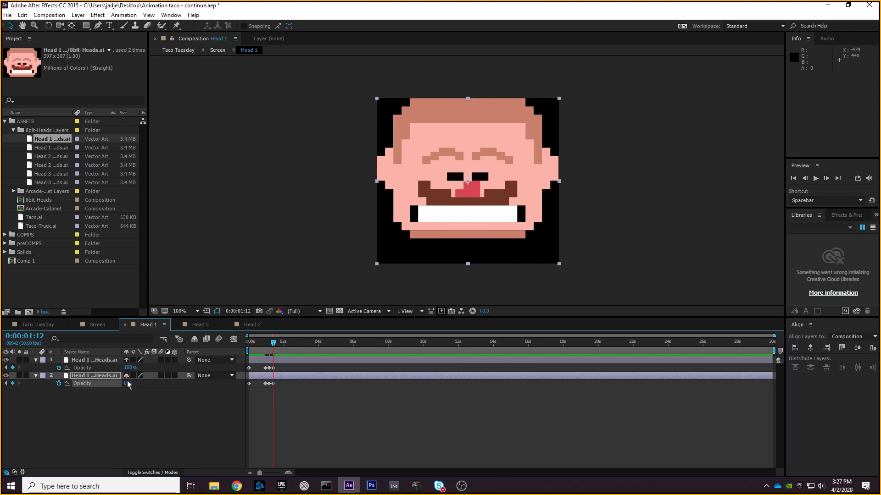
- At 0:00:01:19, set opacity to 0% on the closed-mouth layer and 100% on the open-mouth layer
key("Page_Down")
key("Page_Down")
key("Page_Down")
key("Page_Down")
key("Page_Down")
key("Page_Down")
key("Page_Down")
left_click(128, 368)
type("0")
key("Return")
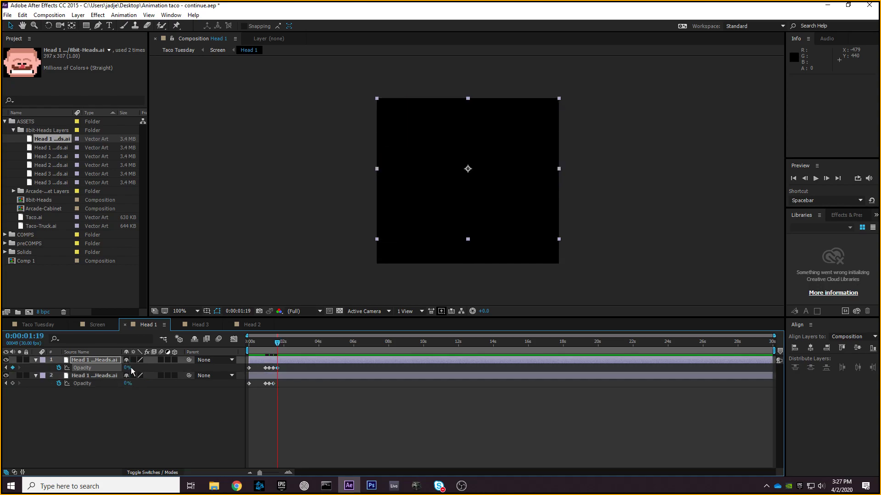
left_click(129, 385)
type("1")
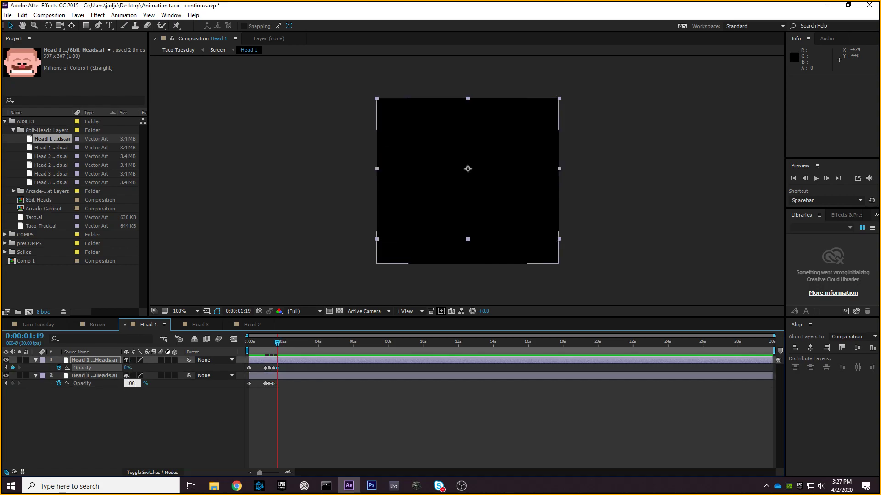
type("00")
key("Return")
- At 0:00:01:26, set opacity to 100% on the closed-mouth layer and 0% on the open-mouth layer
key("Page_Down")
key("Page_Down")
key("Page_Down")
key("Page_Down")
key("Page_Down")
key("Page_Down")
key("Page_Down")
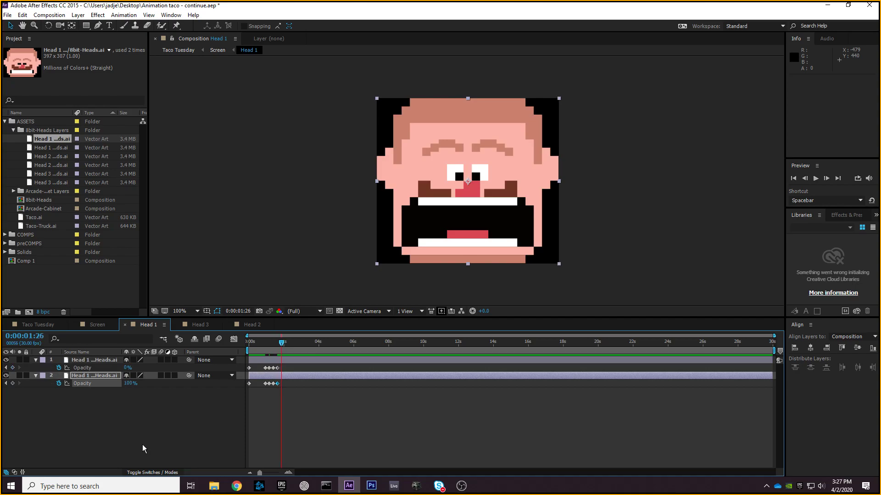
left_click(127, 367)
type("100")
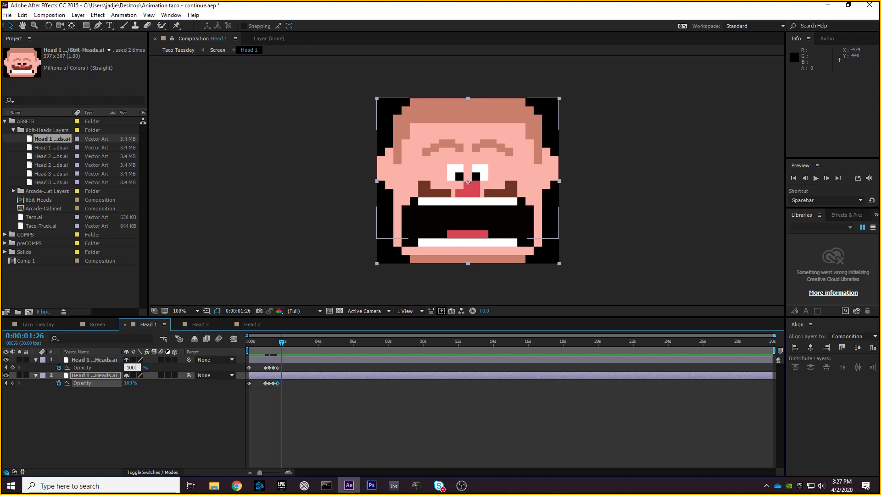
key("Return")
left_click(127, 382)
left_click(127, 383)
type("0")
key("Return")
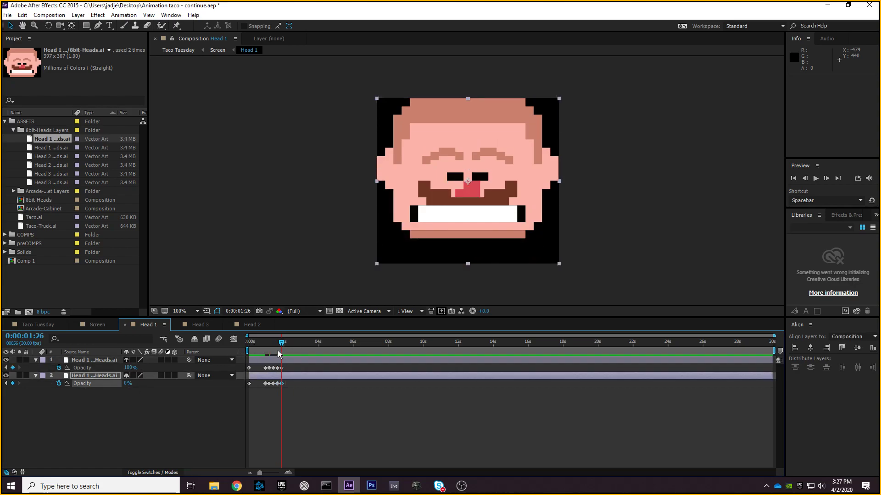
- Preview the Head 1 mouth animation from the beginning, stop playback and return to 0:00:00:00
key("Home")
key("space")
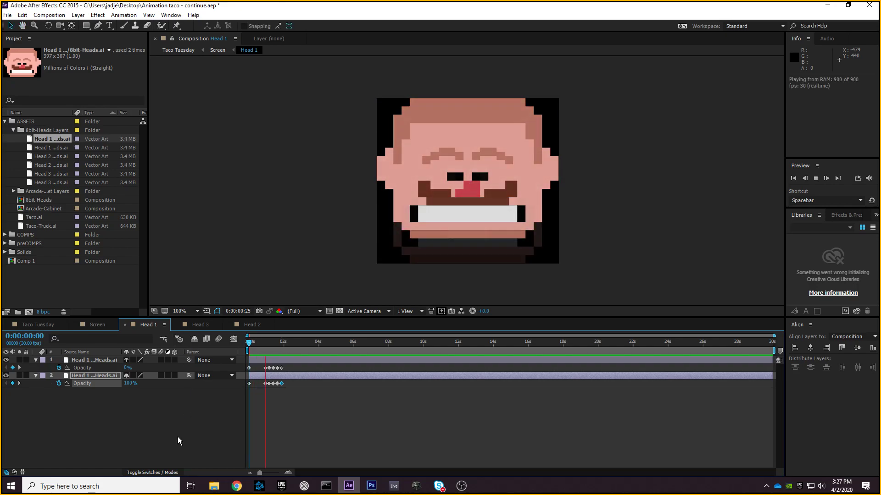
key("space")
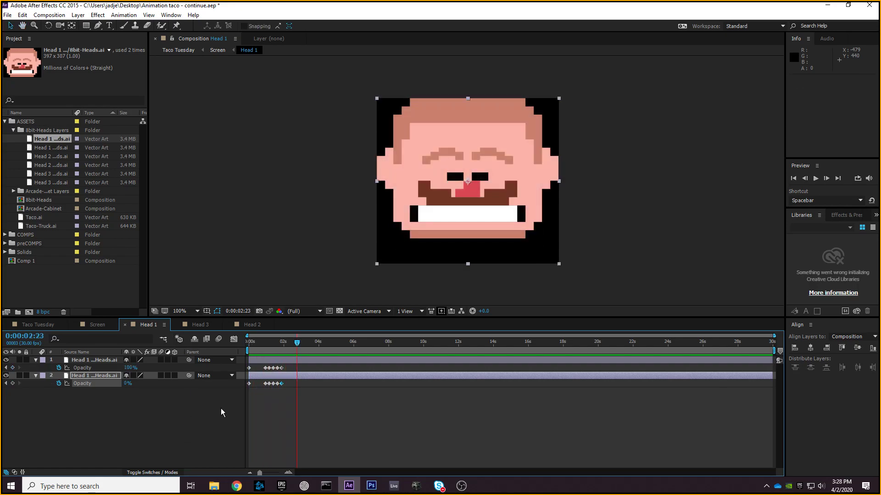
left_click_drag(297, 346, 246, 347)
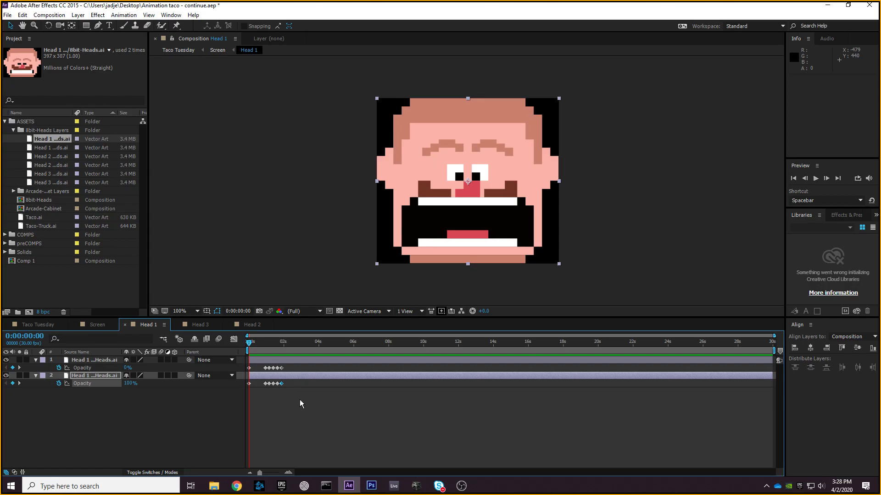
- Convert all opacity keyframes on the open-mouth and closed-mouth layers to hold keyframes
left_click_drag(316, 408, 252, 390)
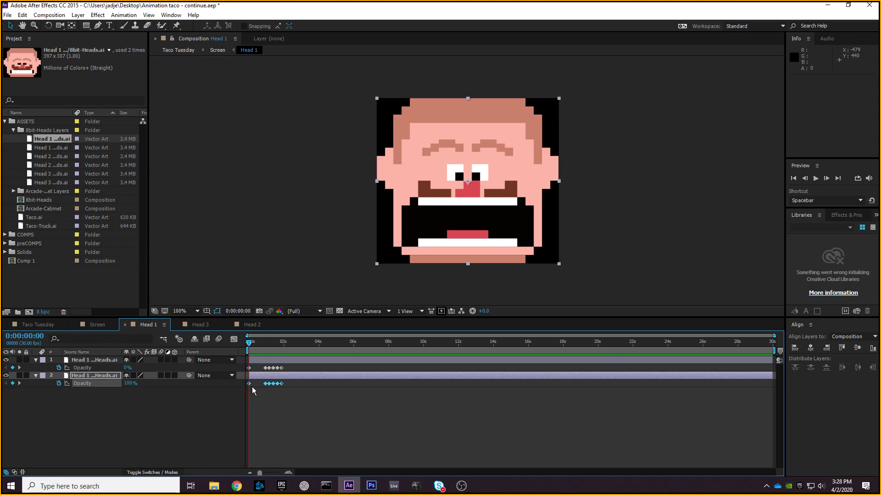
right_click(277, 384)
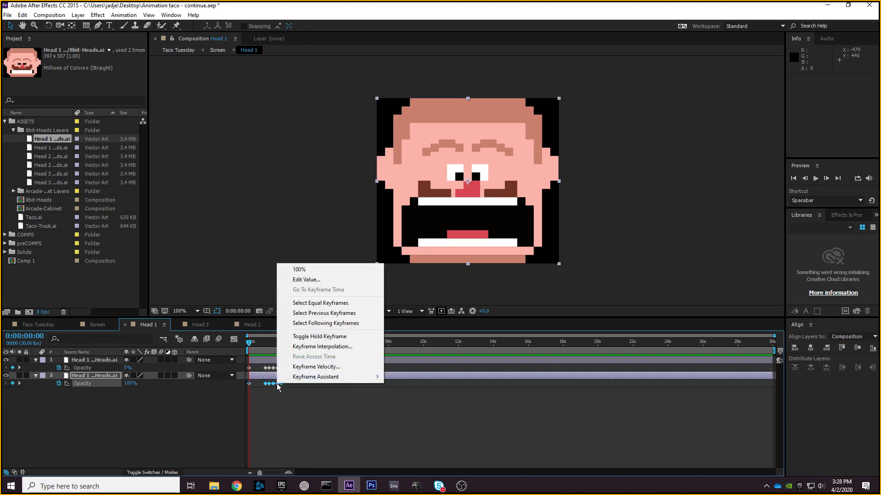
left_click(302, 342)
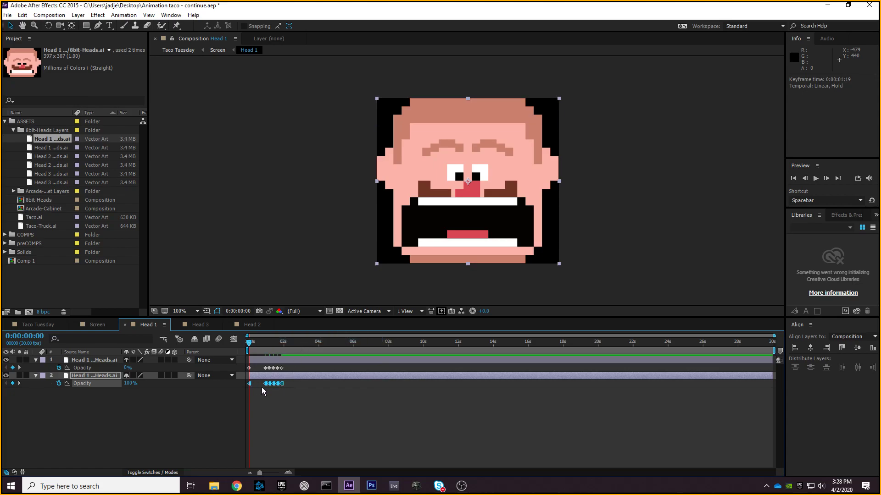
left_click_drag(290, 367, 249, 372)
right_click(270, 368)
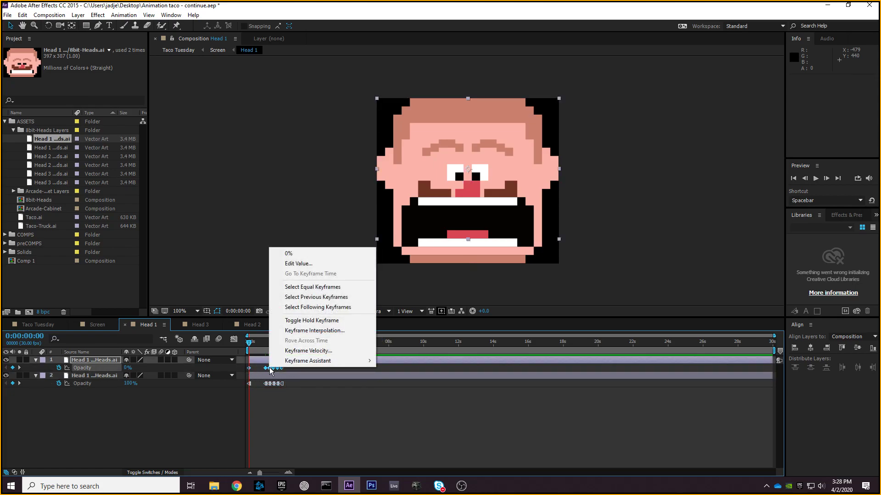
left_click(297, 321)
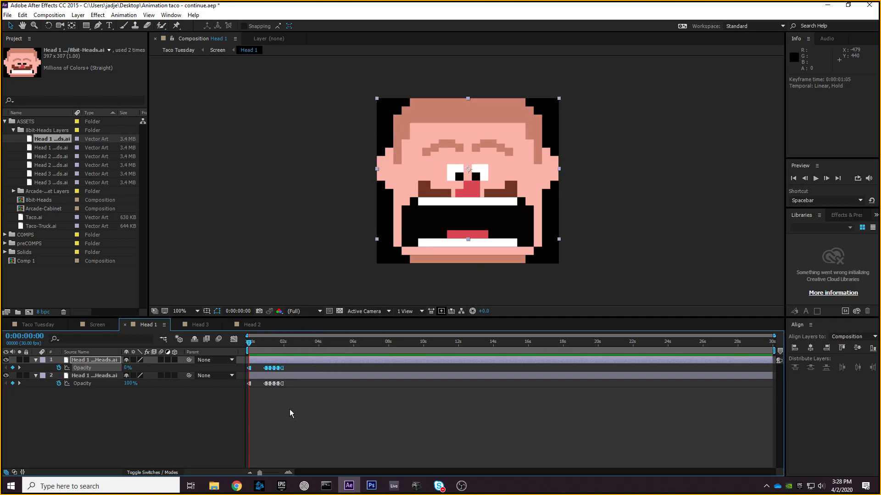
- Preview the hold-keyframed mouth animation, check the opacity values around 0:00:00:29, and replay it from the start
key("space")
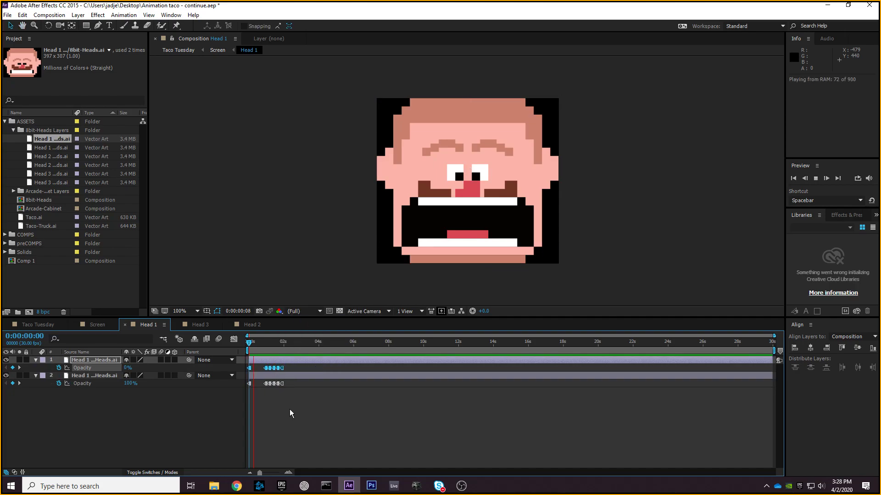
key("space")
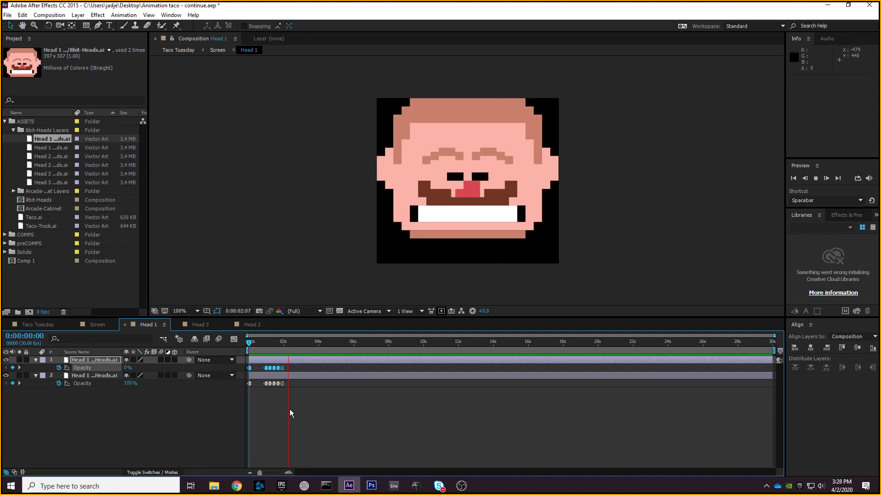
mouse_move(288, 346)
left_mouse_down()
mouse_move(252, 341)
mouse_move(240, 350)
mouse_move(266, 347)
left_mouse_up()
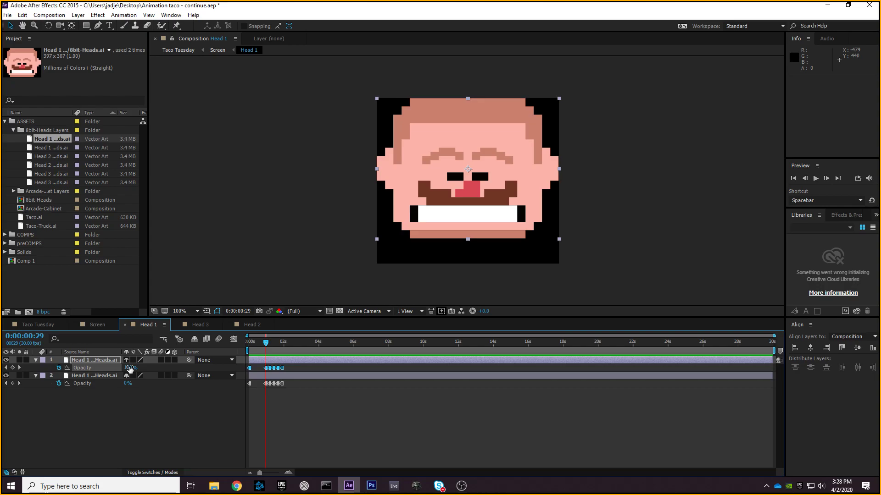
mouse_move(265, 344)
left_mouse_down()
mouse_move(281, 347)
mouse_move(220, 351)
left_mouse_up()
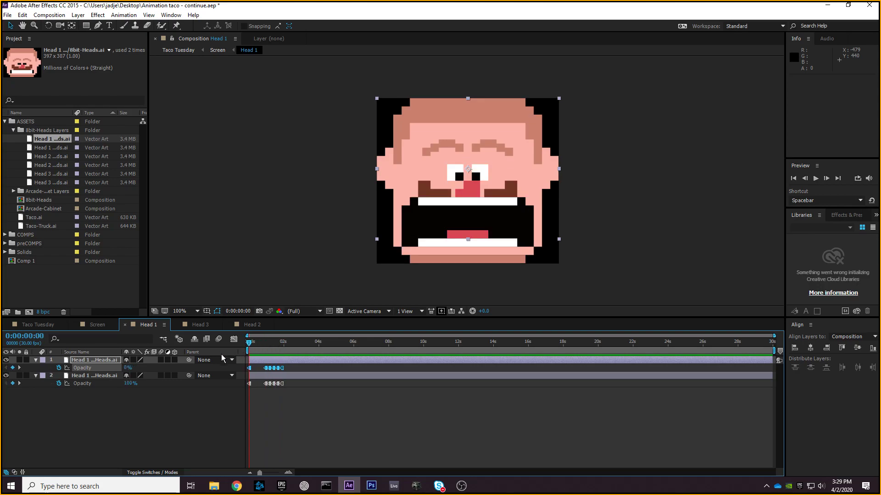
key("space")
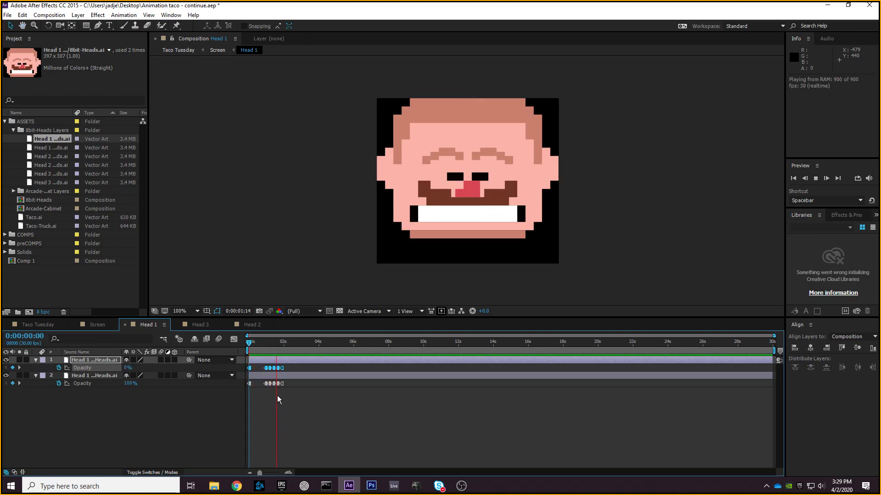
key("space")
key("Home")
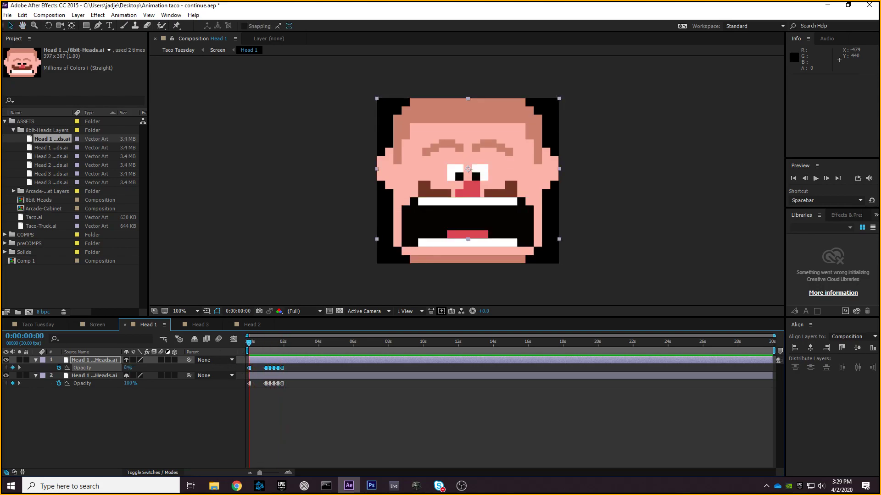
- Switch to the Skype conversation window, read the chat messages, and return to After Effects
key("alt+Tab")
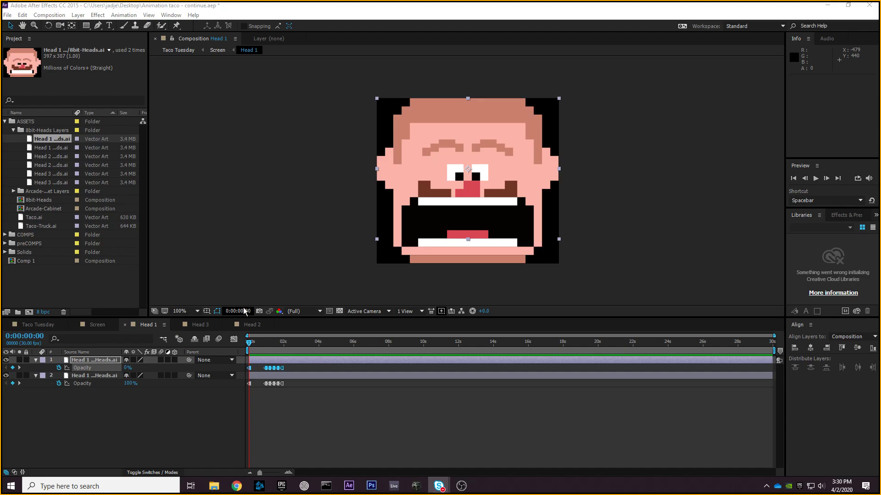
left_click_drag(249, 343, 139, 336)
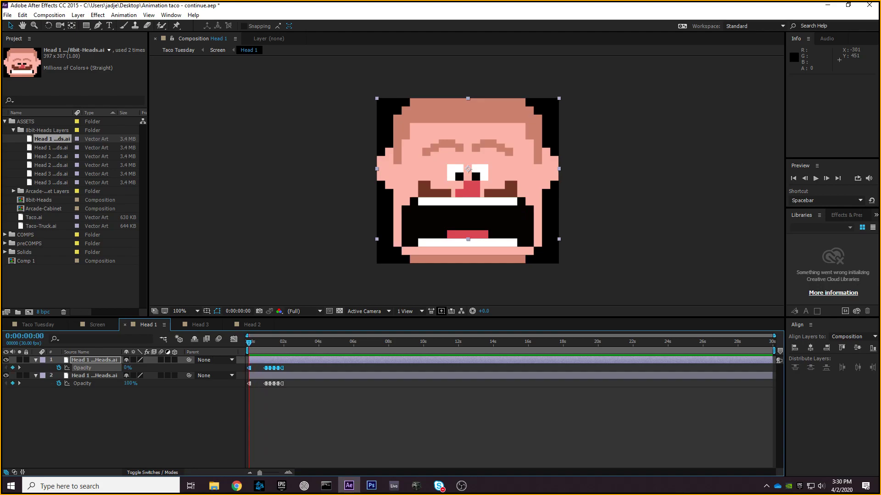
left_click_drag(1, 91, 491, 89)
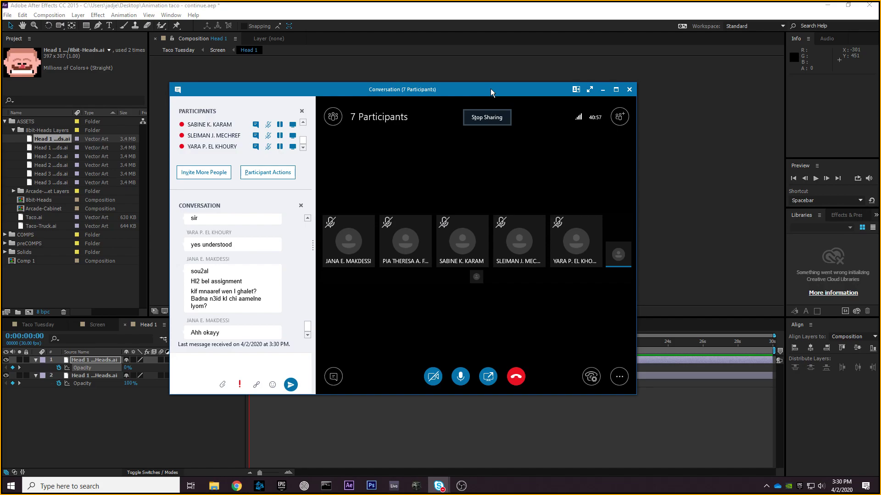
left_click_drag(490, 89, 0, 96)
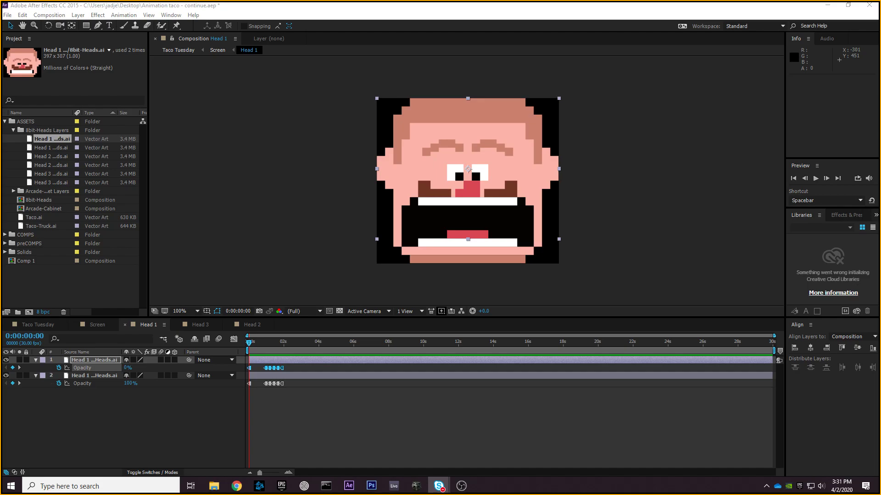
key("alt+Tab")
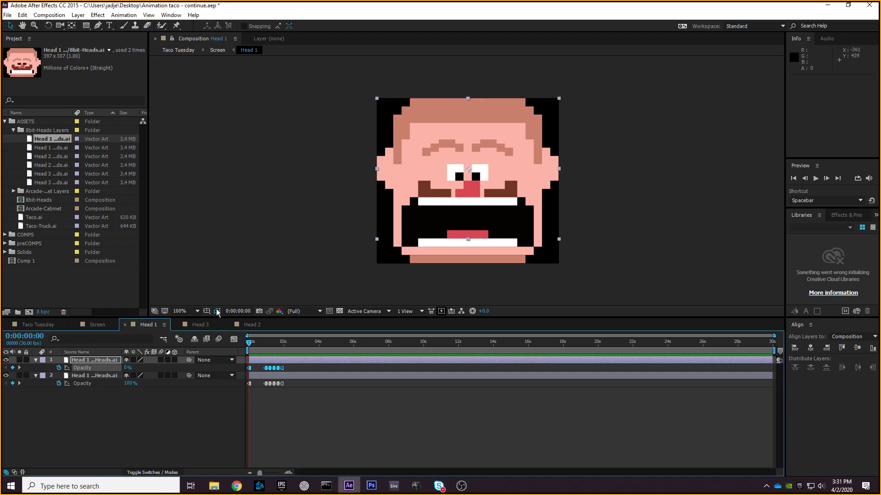
- Deselect the head layers and their opacity keyframes, keeping the current time at 0:00:00:00
left_click_drag(250, 343, 221, 350)
left_click_drag(122, 399, 112, 357)
left_click_drag(110, 417, 99, 359)
left_click(110, 406)
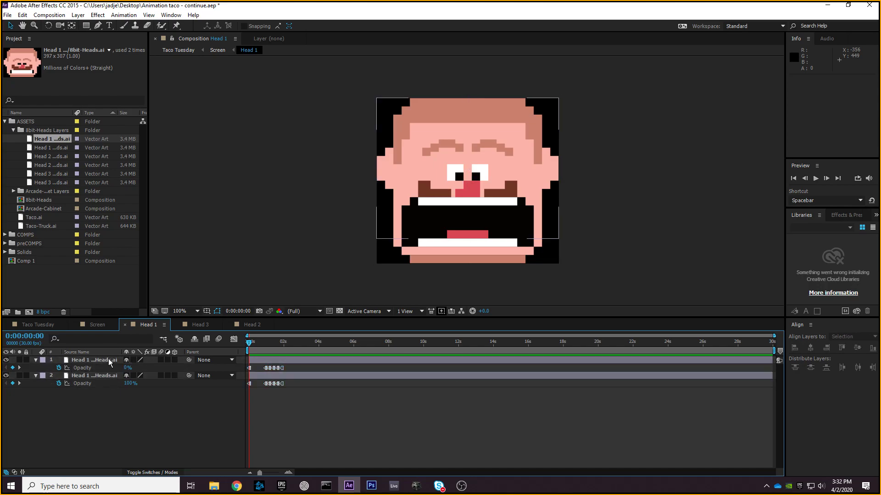
- Preview the Screen composition from the start, inspect the Head 1 precomp's mouth layers, and return to the Screen composition
left_click(98, 326)
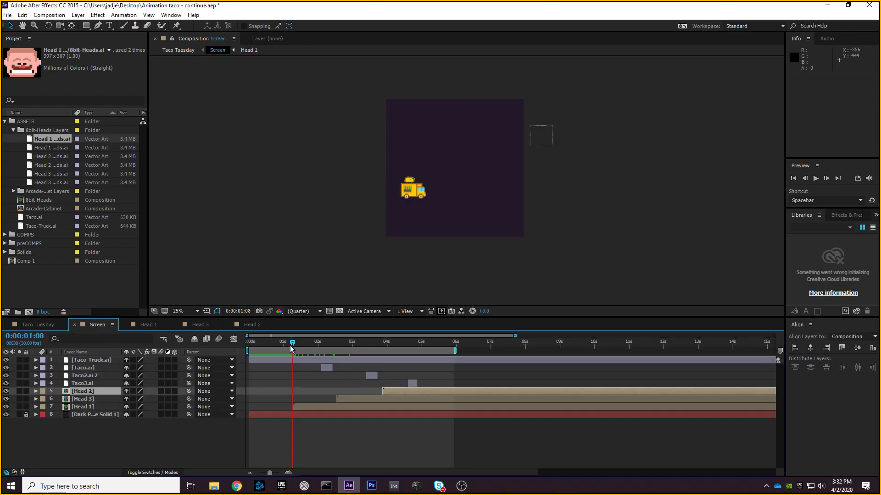
key("Home")
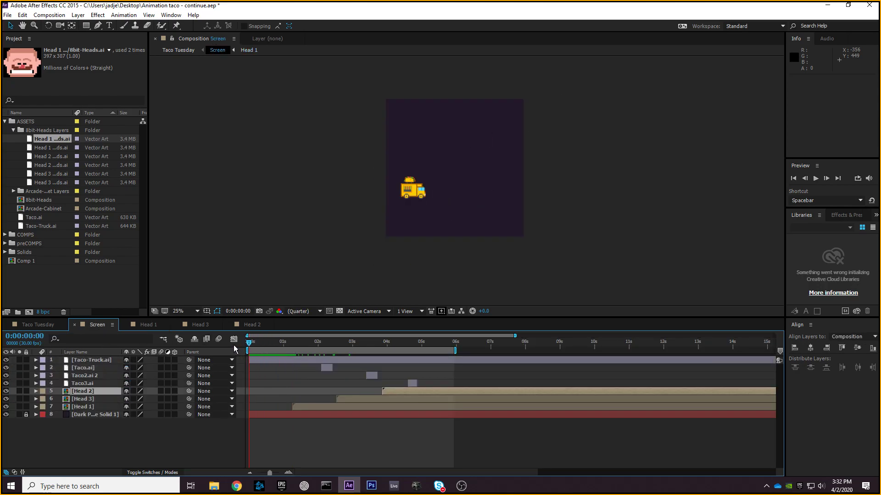
key("space")
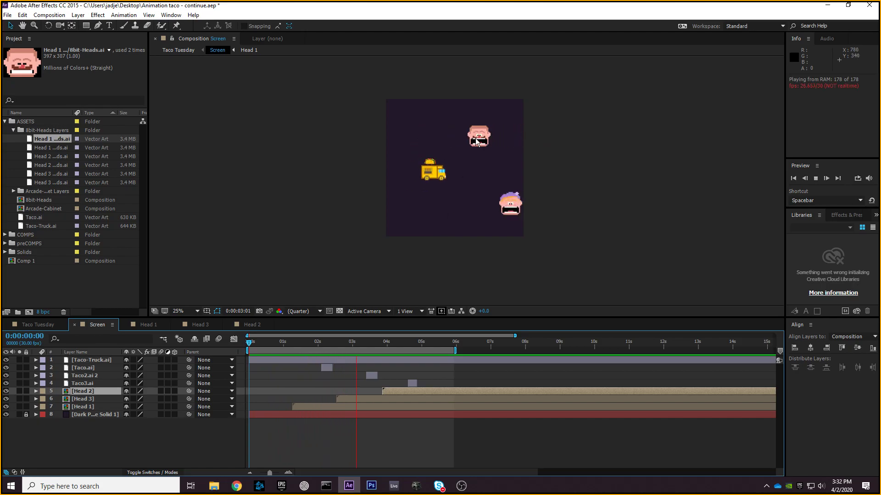
key("space")
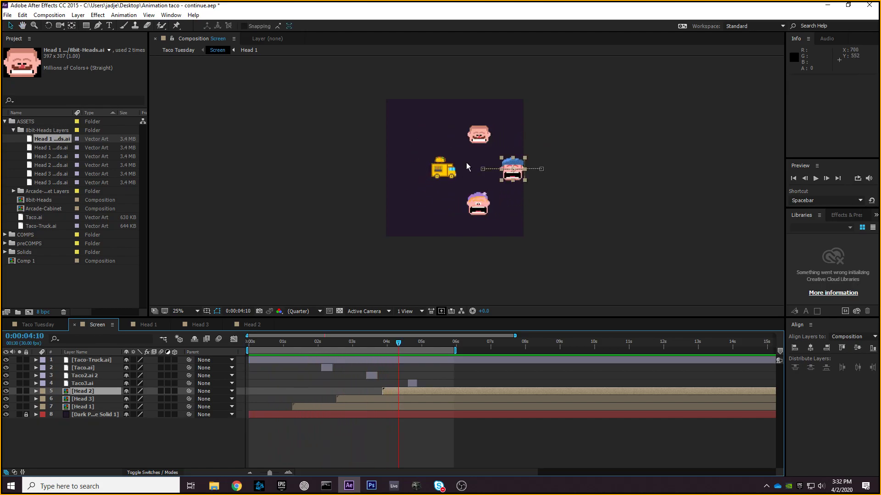
left_click(77, 408)
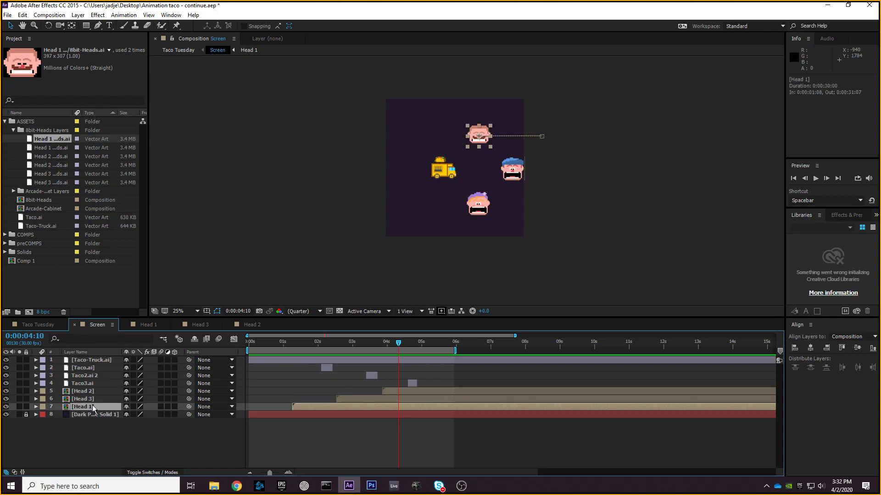
double_click(84, 407)
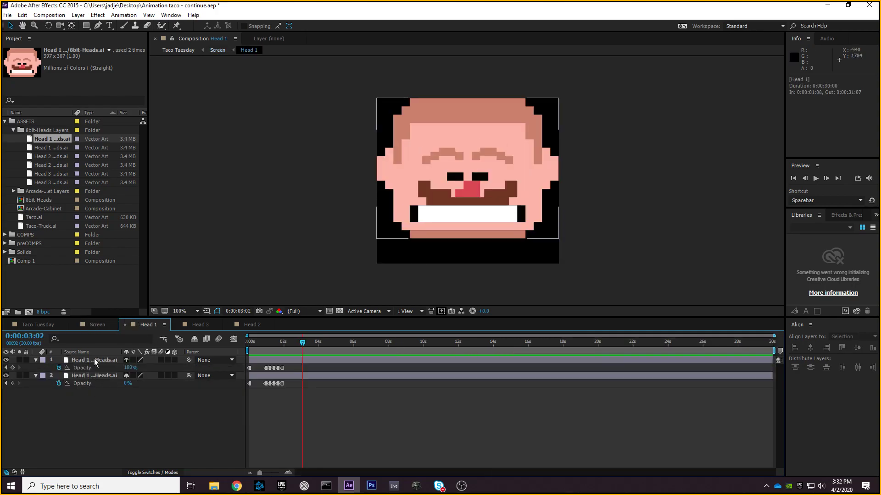
left_click(98, 325)
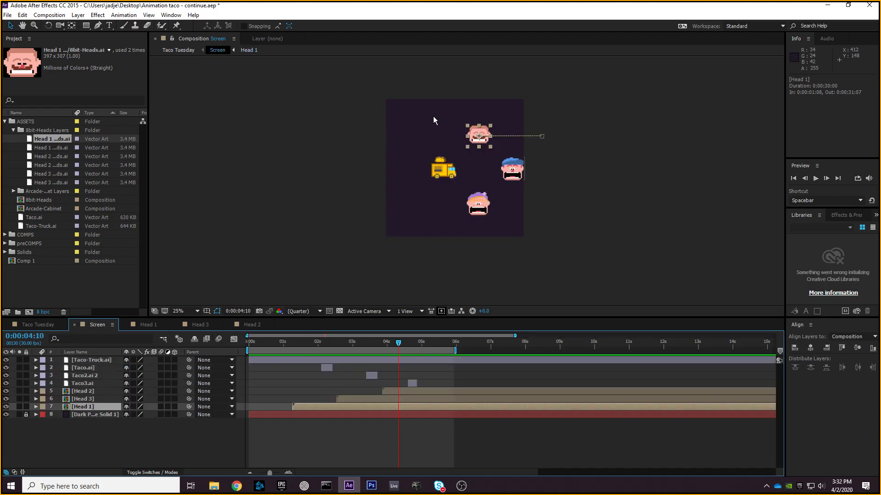
- Play back the Taco Tuesday composition from 0:00:00:03 to check the heads' animation on the arcade screen
left_click_drag(398, 343, 252, 342)
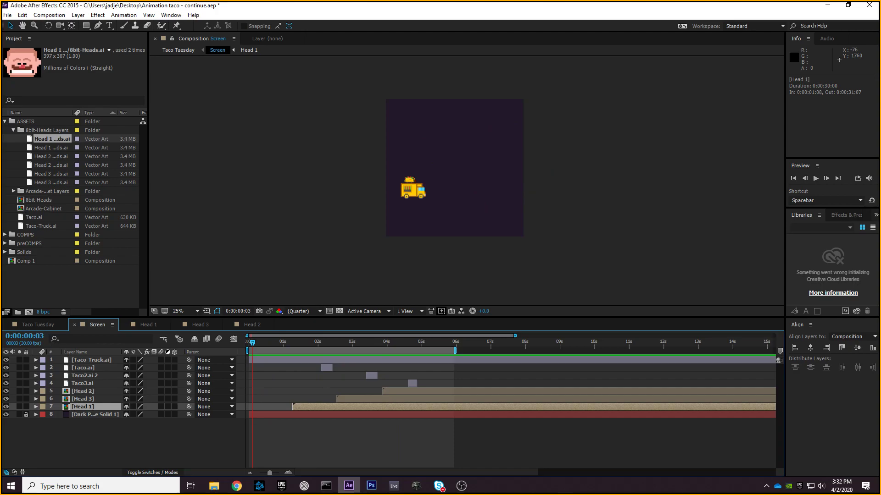
left_click(45, 326)
left_click(95, 325)
left_click(46, 327)
left_click(98, 399)
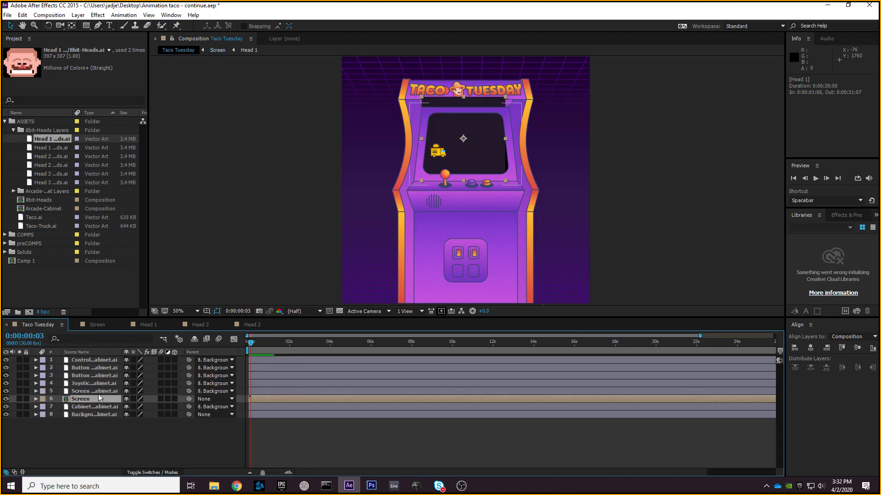
key("space")
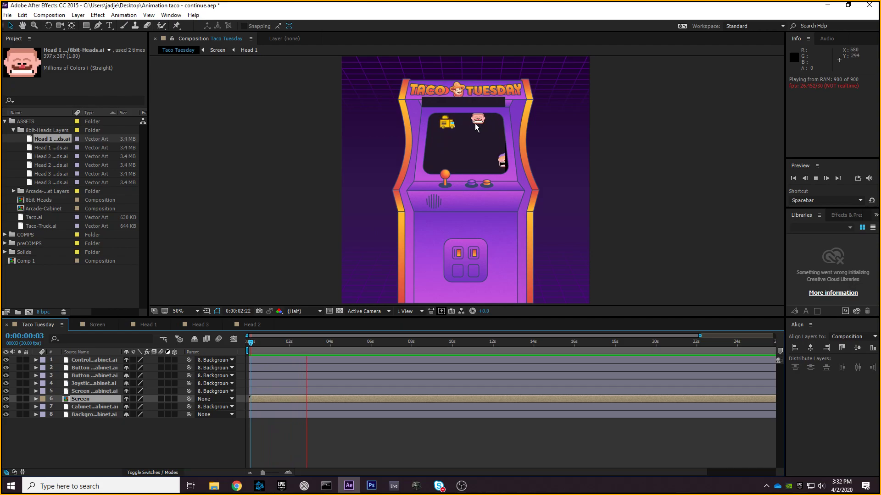
key("space")
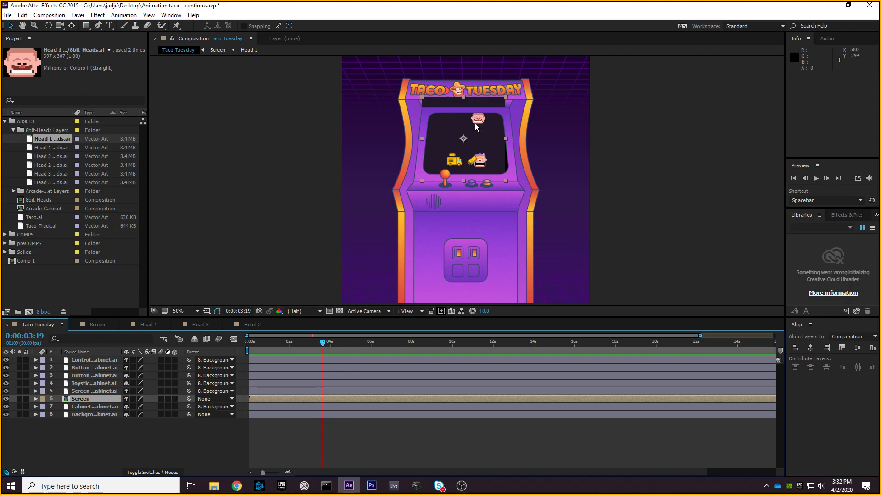
- Scrub the Screen composition from Head 1's entrance to 0:00:02:12, where the taco reaches its mouth, at 50% magnification
left_click(158, 326)
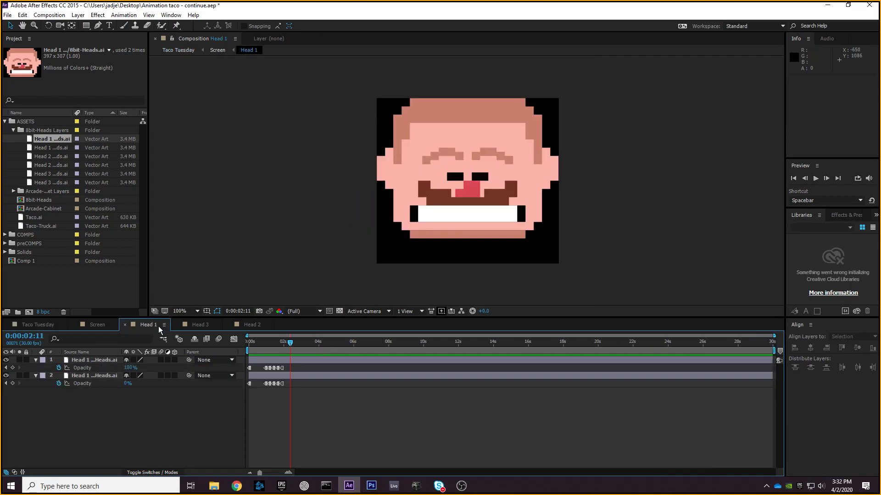
left_click_drag(292, 342, 250, 349)
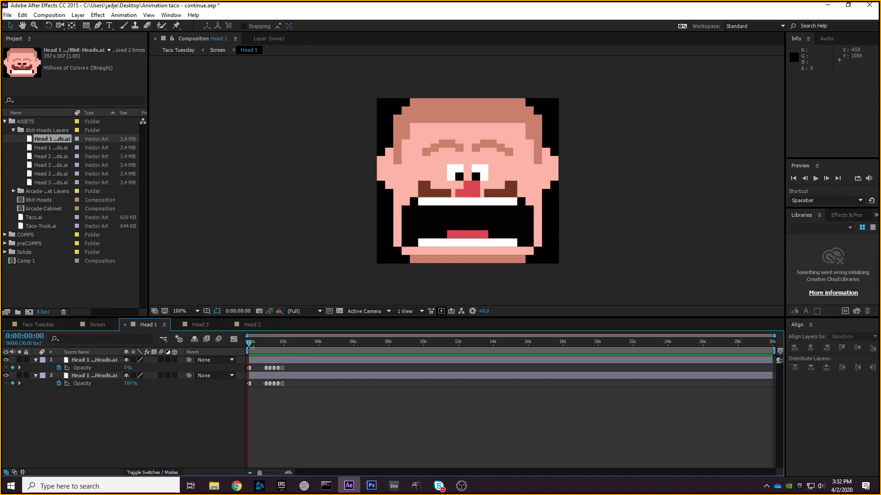
left_click(97, 325)
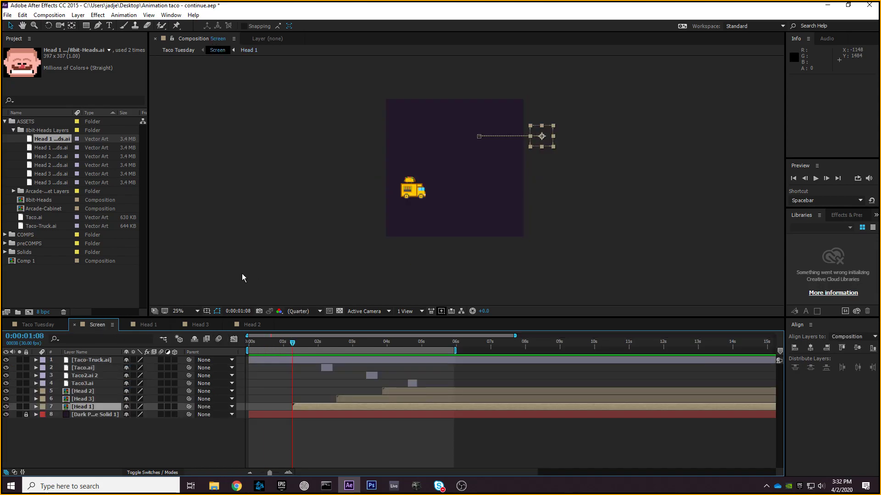
key("period")
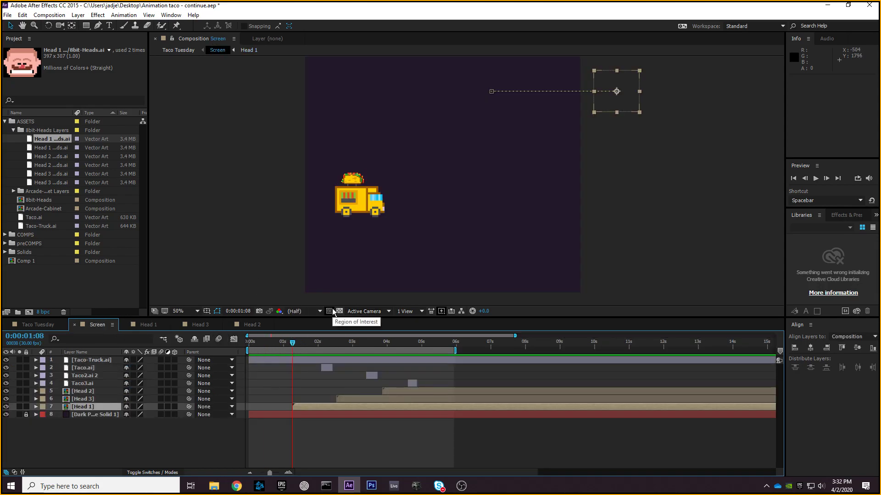
left_click_drag(293, 343, 323, 337)
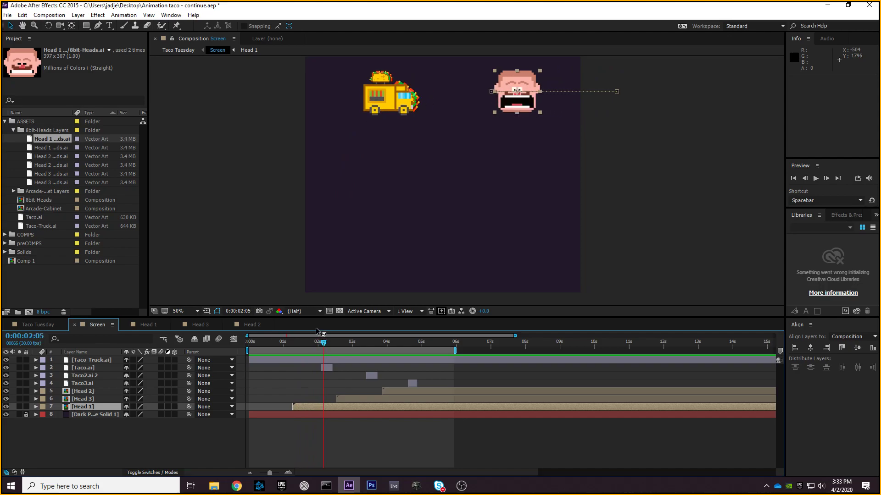
mouse_move(324, 338)
left_mouse_down()
mouse_move(307, 349)
mouse_move(332, 345)
left_mouse_up()
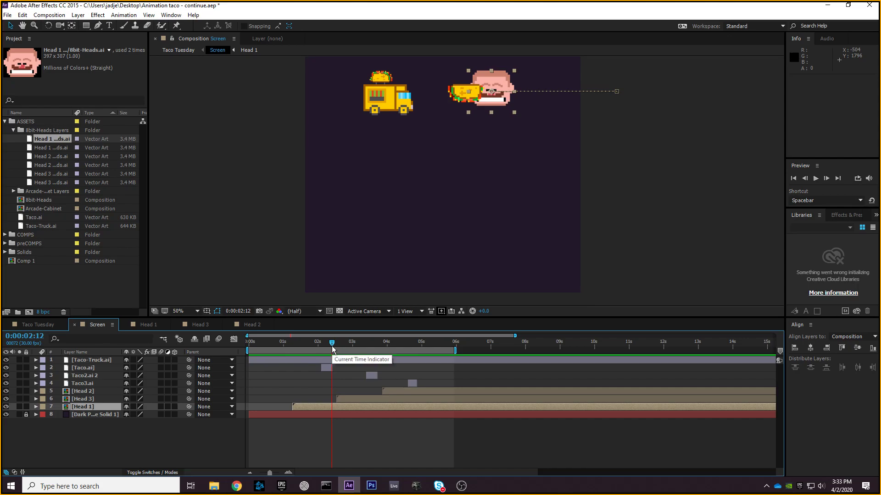
mouse_move(332, 345)
left_mouse_down()
mouse_move(321, 345)
mouse_move(331, 344)
left_mouse_up()
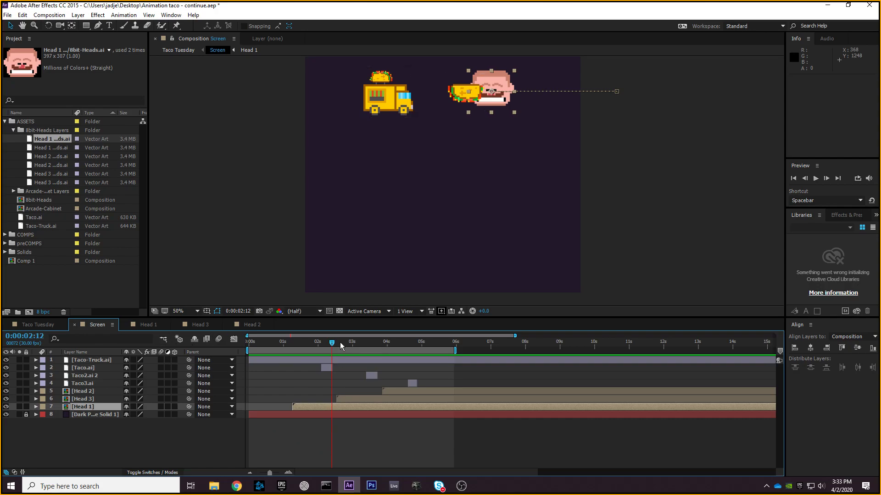
- Compare the Screen and Head 1 timings, then shift the chewing opacity keyframes on both Head 1 layers to start at 0:00:01:04
left_click(143, 324)
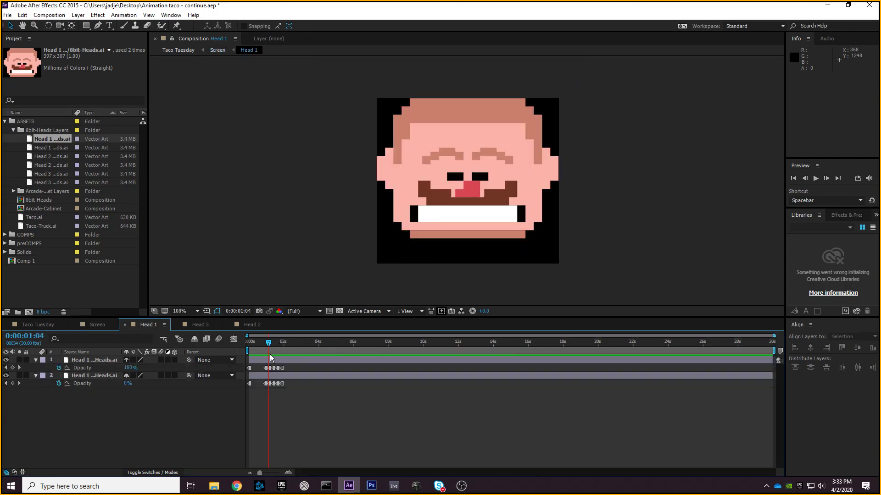
left_click(94, 325)
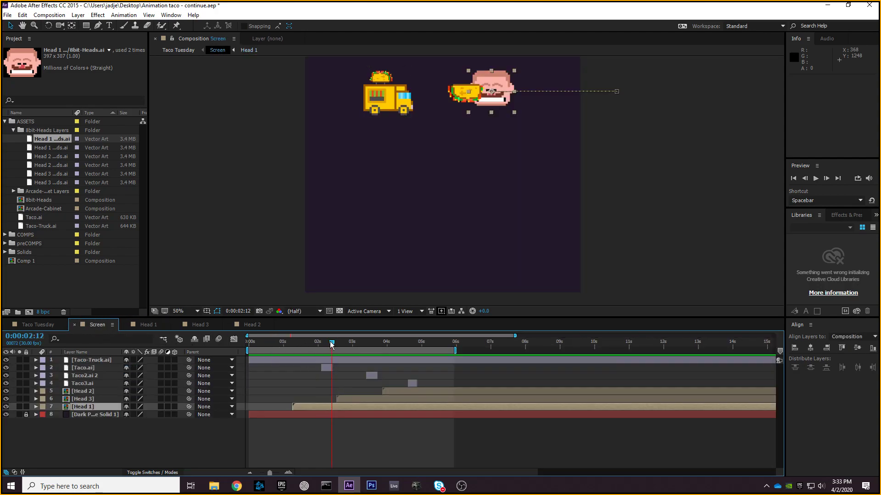
left_click_drag(331, 344, 413, 343)
left_click(142, 324)
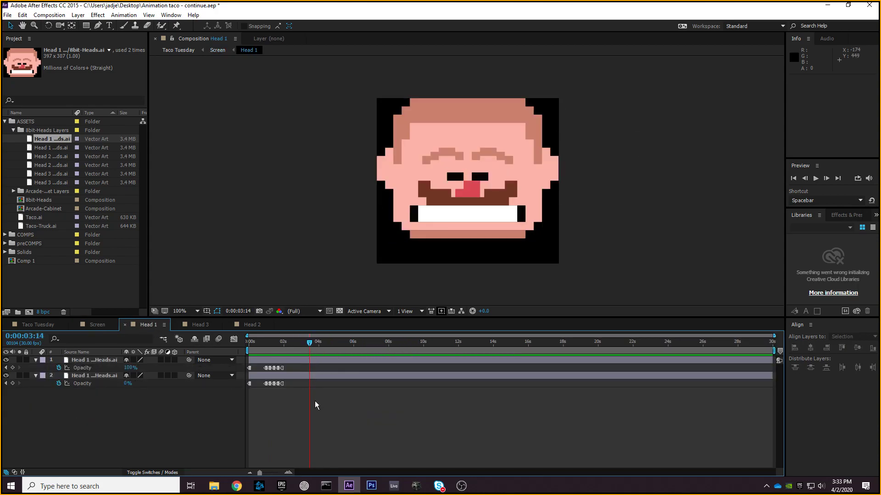
left_click(106, 327)
left_click_drag(411, 343, 331, 343)
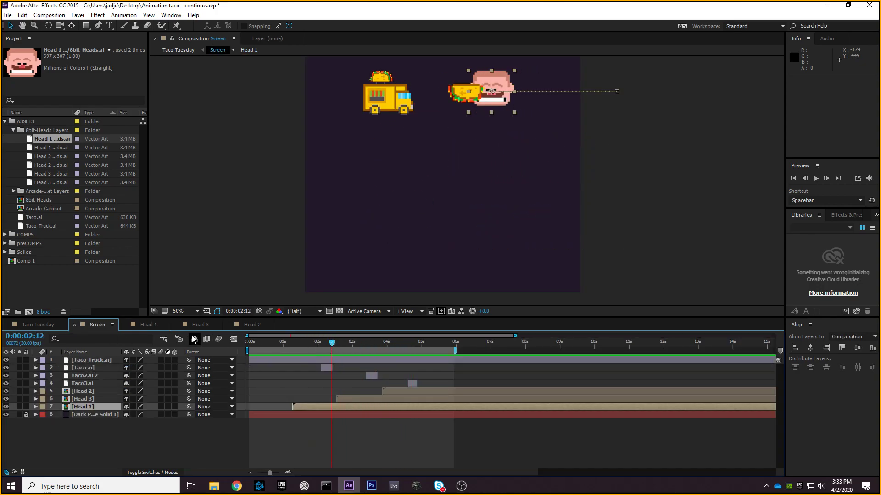
left_click(149, 328)
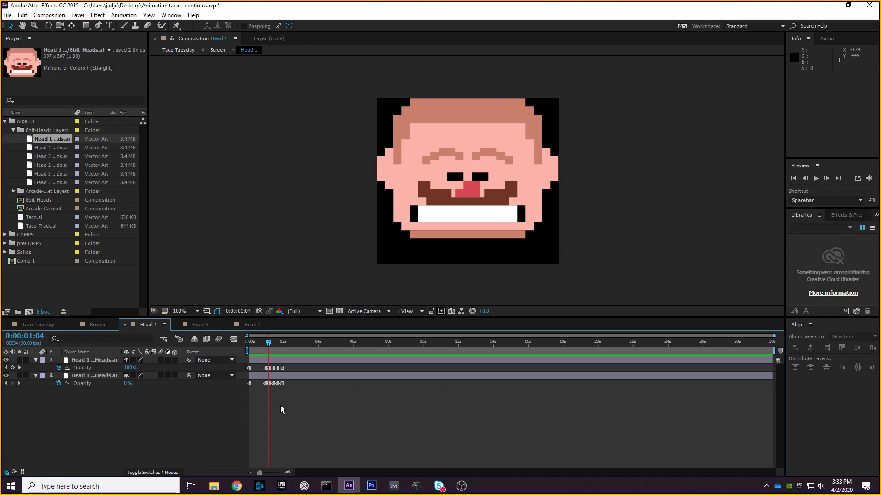
left_click_drag(293, 404, 281, 372)
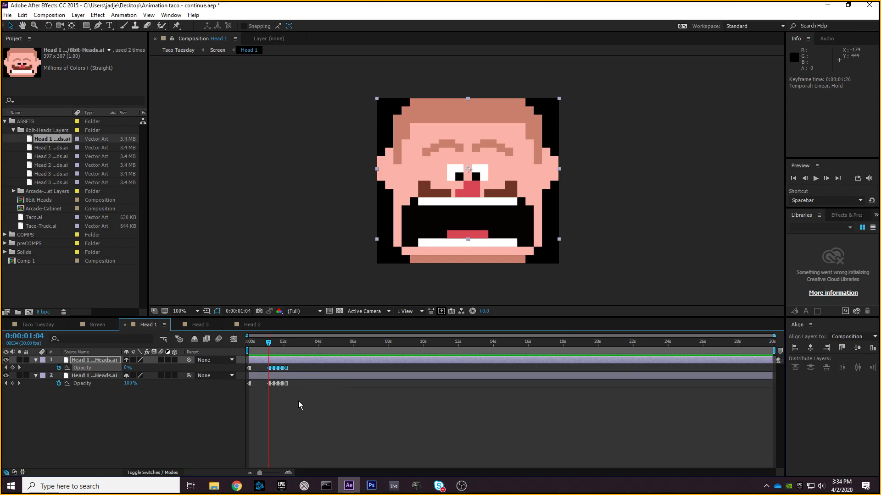
- Scrub the Screen composition through to 0:00:03:10 to check Head 1's retimed chewing against the taco
left_click(98, 325)
left_click_drag(328, 345, 357, 324)
key("alt+Tab")
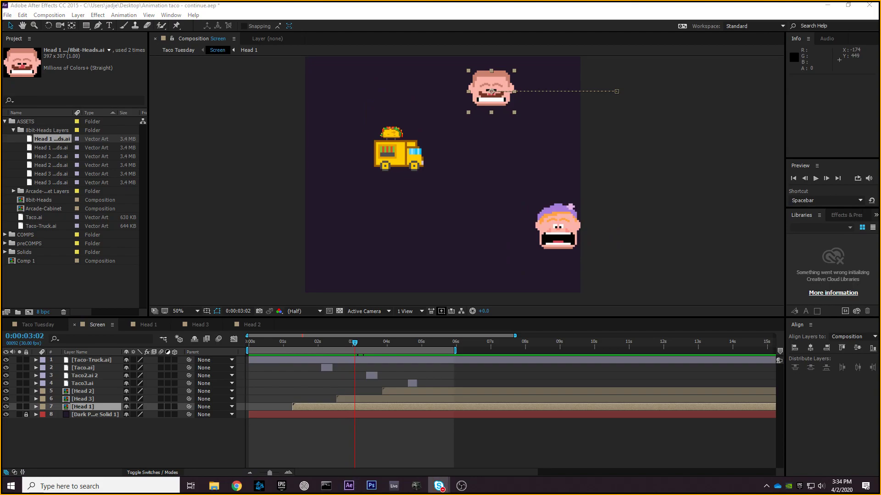
key("alt+Tab")
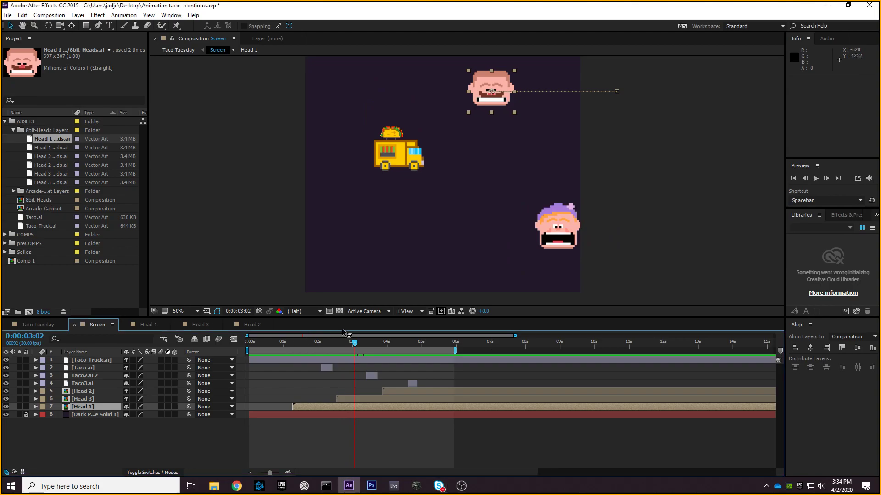
left_click_drag(353, 342, 364, 343)
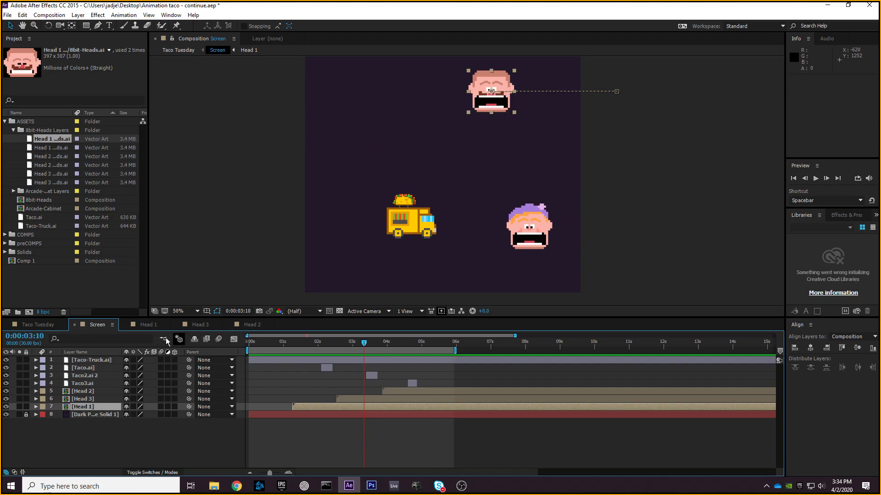
- Delete the existing open-mouth layer from the Head 3 composition
left_click(96, 400)
left_click(209, 326)
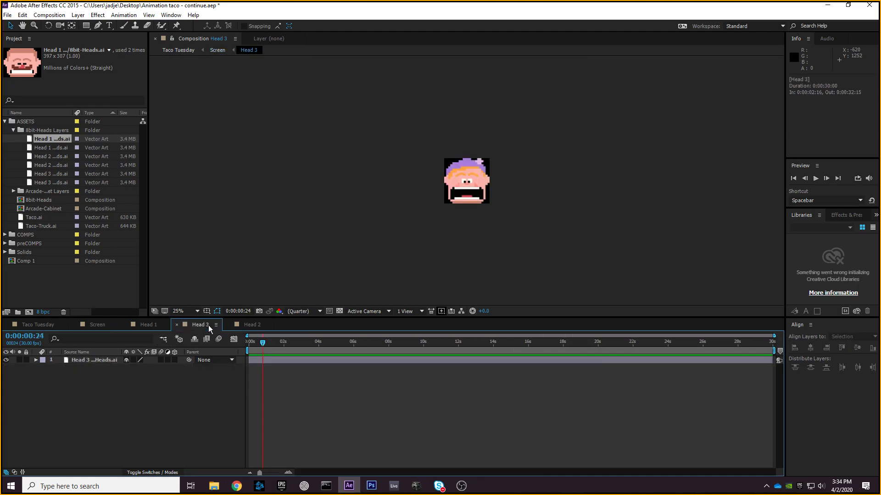
left_click(89, 360)
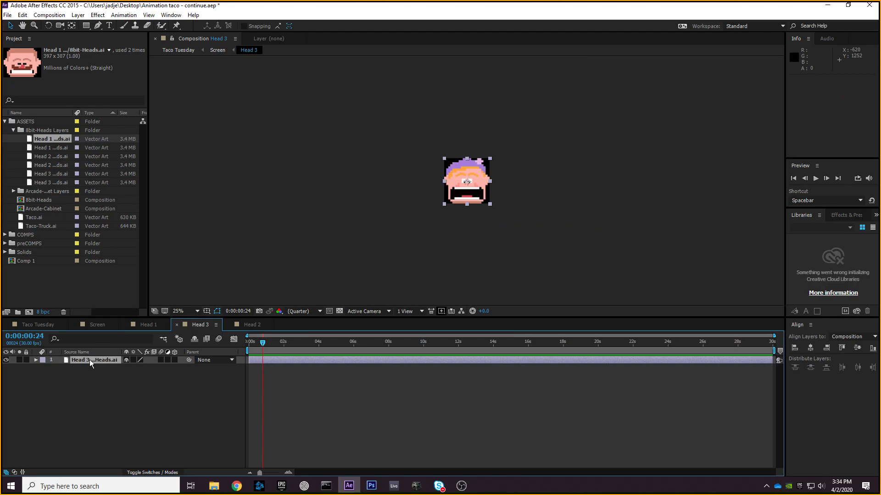
key("Delete")
- Copy both animated mouth layers from the Head 1 composition and paste them into the Head 3 composition
left_click(151, 324)
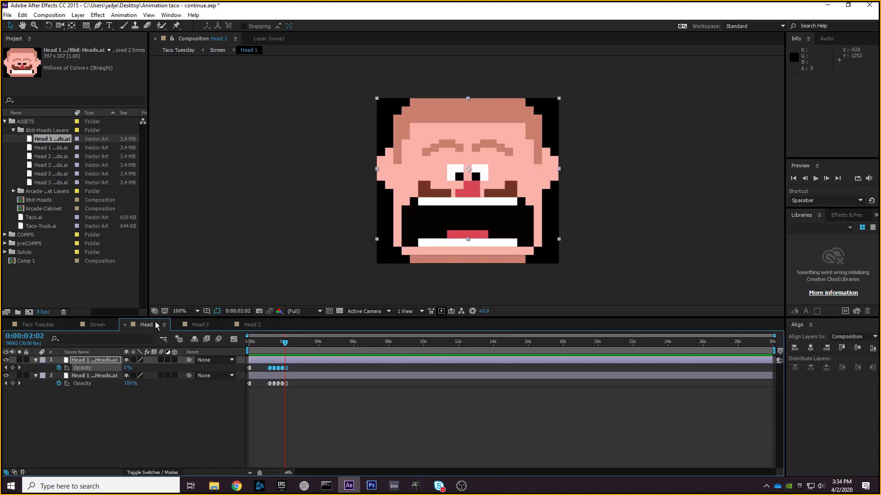
left_click(133, 430)
left_click(36, 376)
left_click(37, 360)
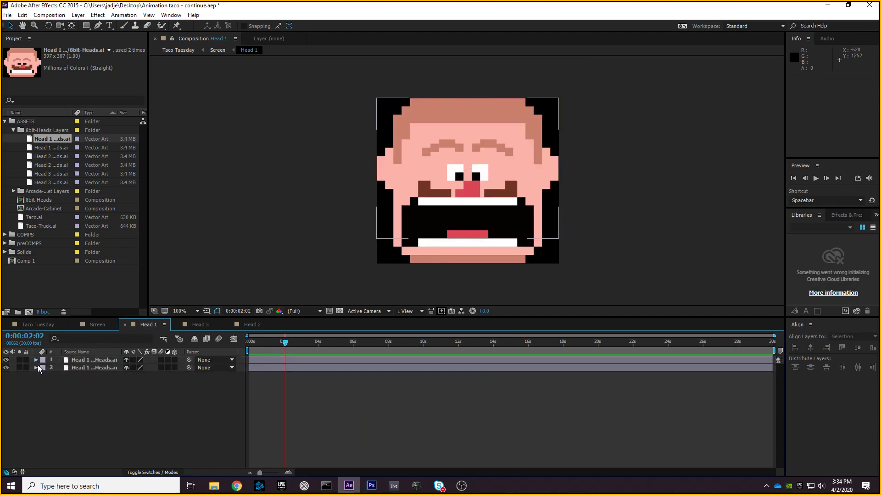
key("ctrl+a")
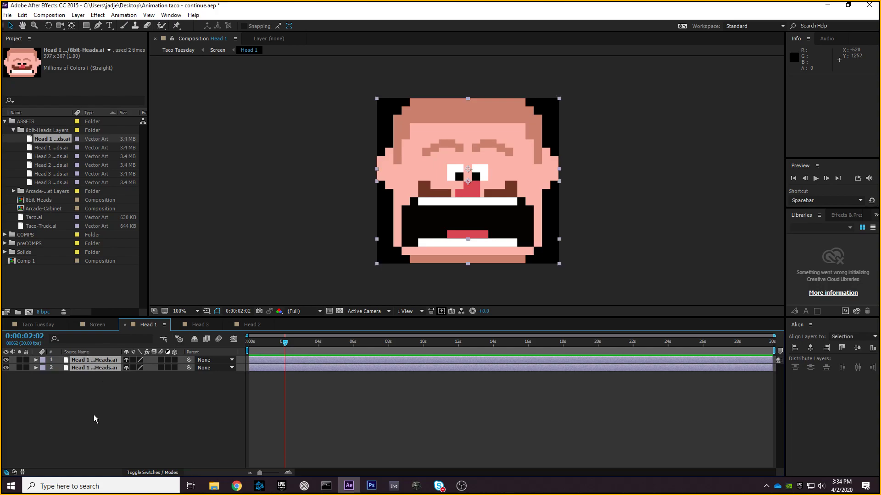
key("ctrl+c")
left_click(200, 324)
key("ctrl+v")
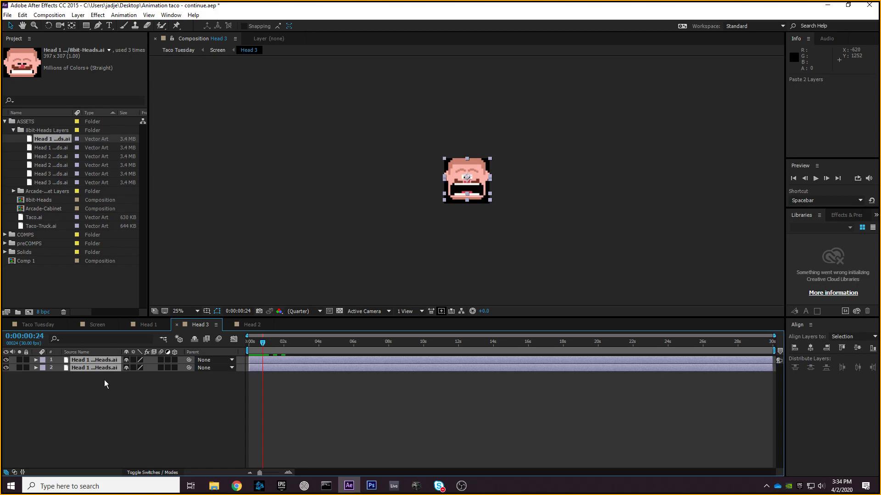
- Set the current time in Head 3 to 0:00:00:00 and show the opacity keyframes of both pasted layers
left_click(36, 360)
left_click(37, 375)
key("p")
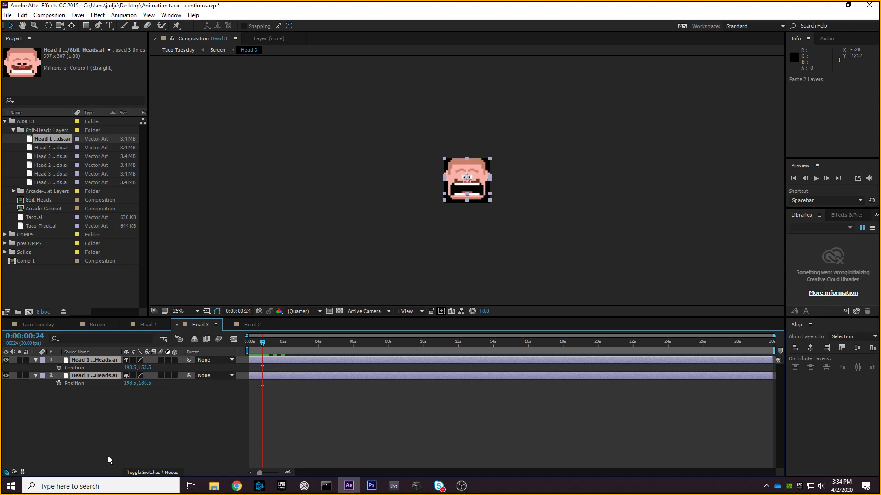
left_click_drag(257, 344, 153, 363)
key("t")
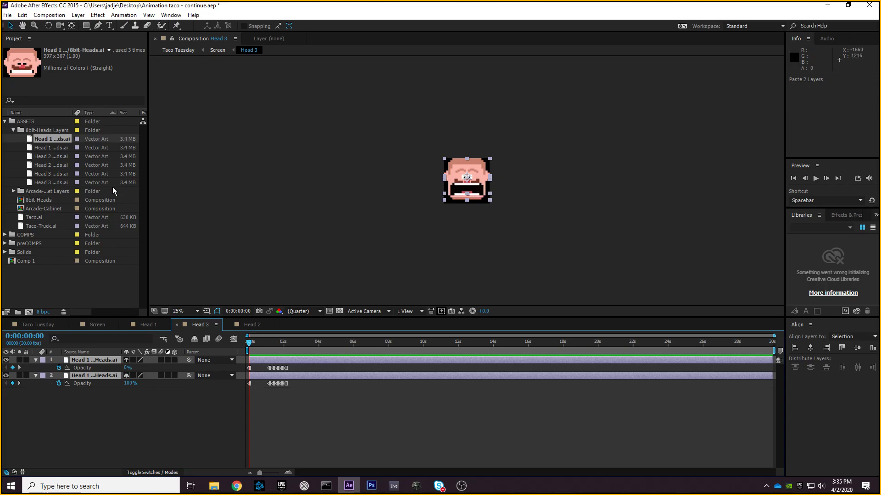
- Rename the pasted open-mouth layer in the Head 3 composition as Opened
left_click(183, 402)
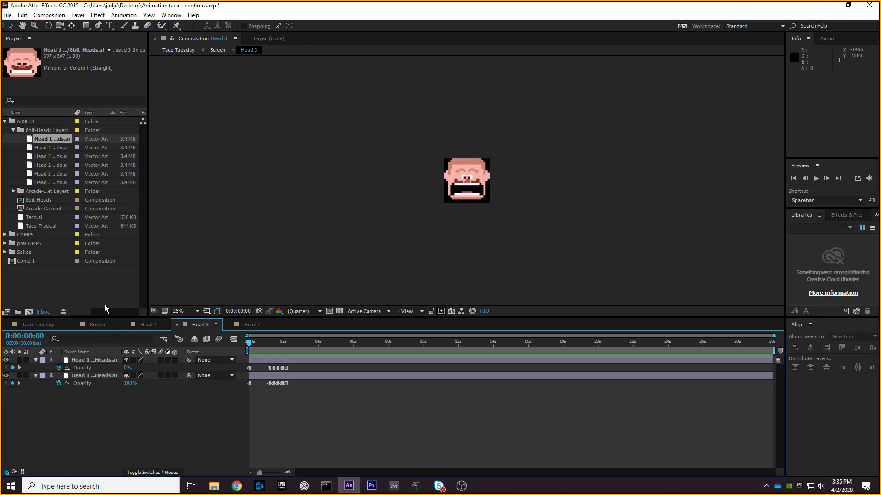
left_click(59, 183)
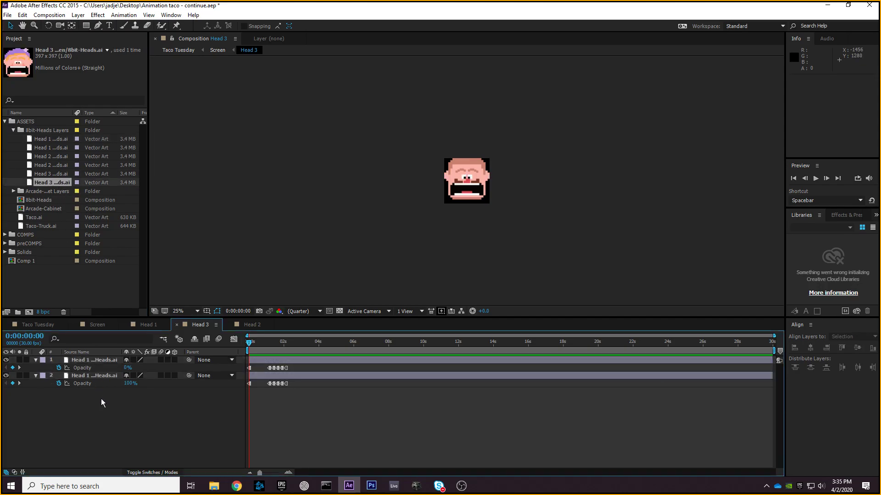
left_click(103, 375)
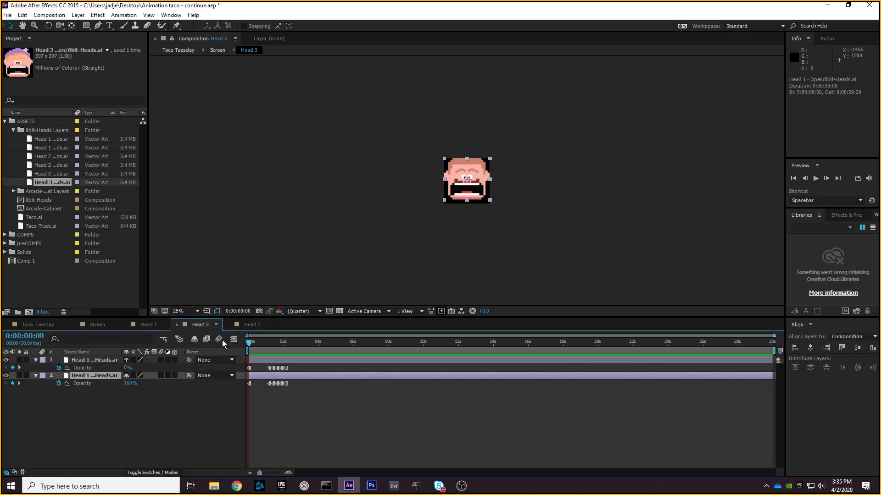
left_click(81, 361)
right_click(86, 372)
left_click(109, 369)
type("Opened")
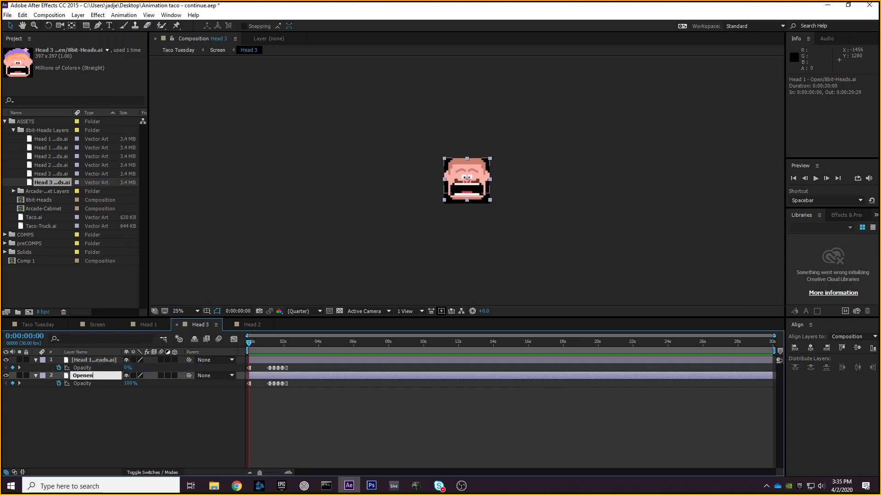
- Rename the pasted closed-mouth layer in the Head 3 composition as Closed
left_click(105, 359)
right_click(106, 359)
left_click(131, 470)
type("Closed")
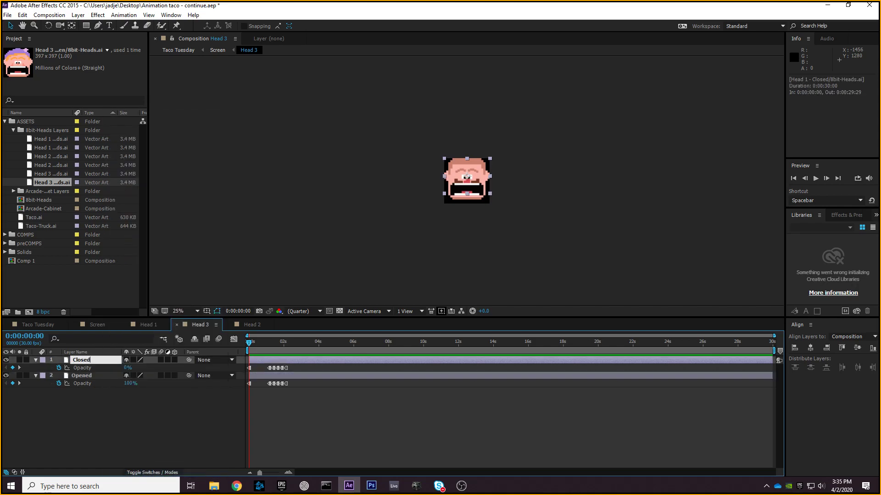
key("Return")
- Replace the Opened layer's source with the Head 3 open-mouth artwork, keeping its opacity keyframes
left_click(97, 378)
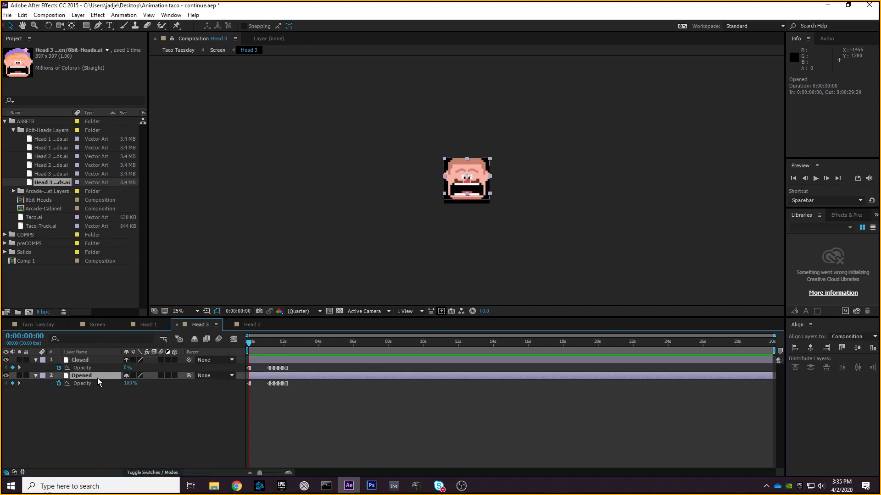
left_click(48, 175)
left_click(48, 183)
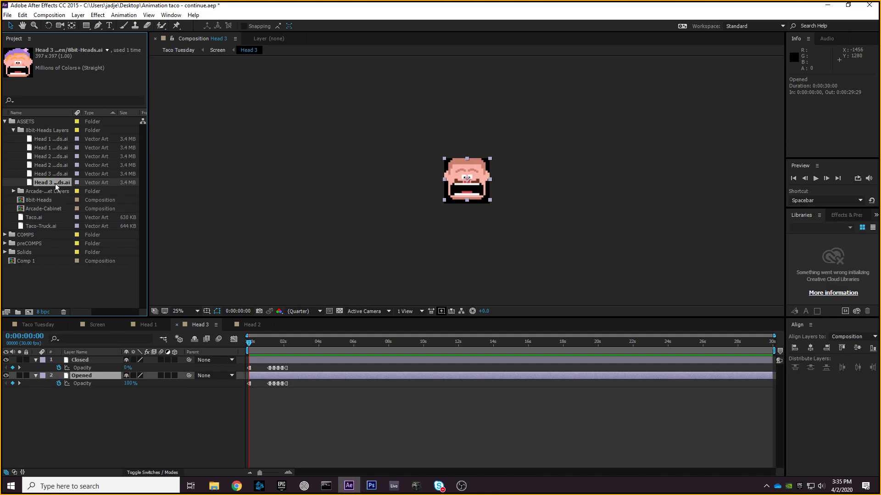
left_click_drag(55, 183, 96, 376)
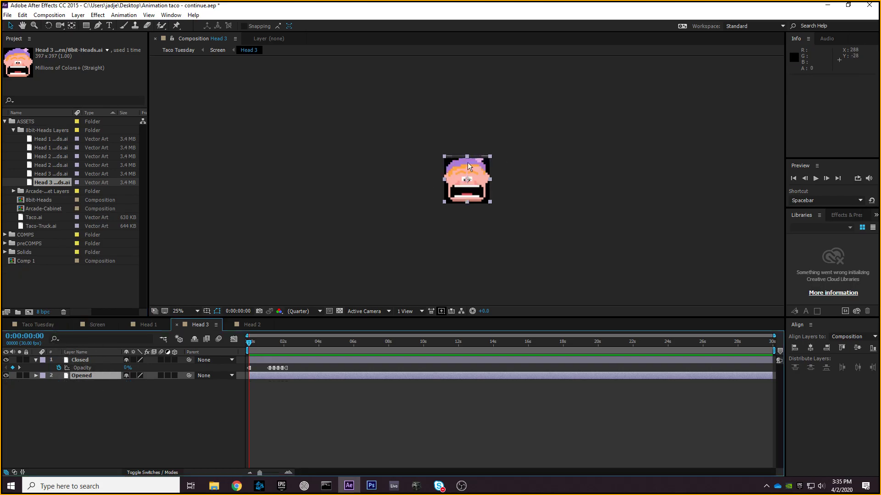
- Replace the Closed layer's source in Head 3 with the Head 3 closed-mouth artwork
left_click(36, 376)
left_click(104, 360)
left_click(57, 174)
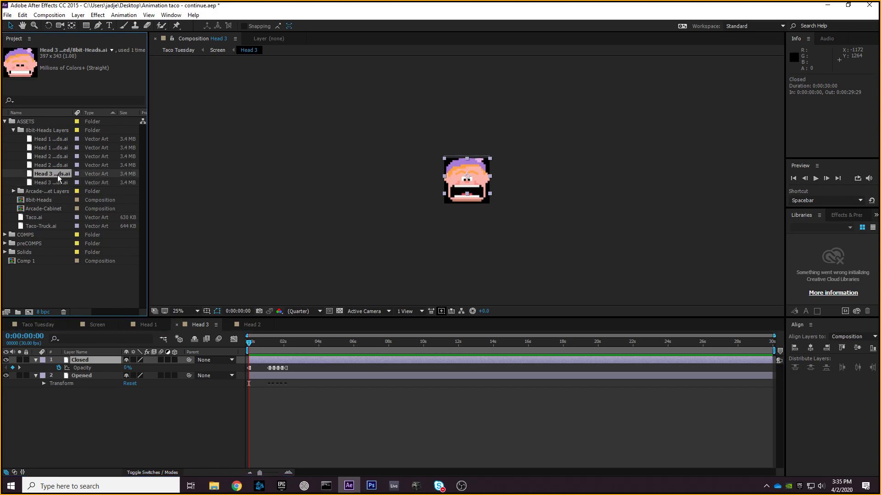
left_click_drag(58, 172, 95, 360)
- Play back Head 3's chewing from the start and scrub the Screen composition to 0:00:04:21 to check it in context
left_click_drag(249, 347, 279, 348)
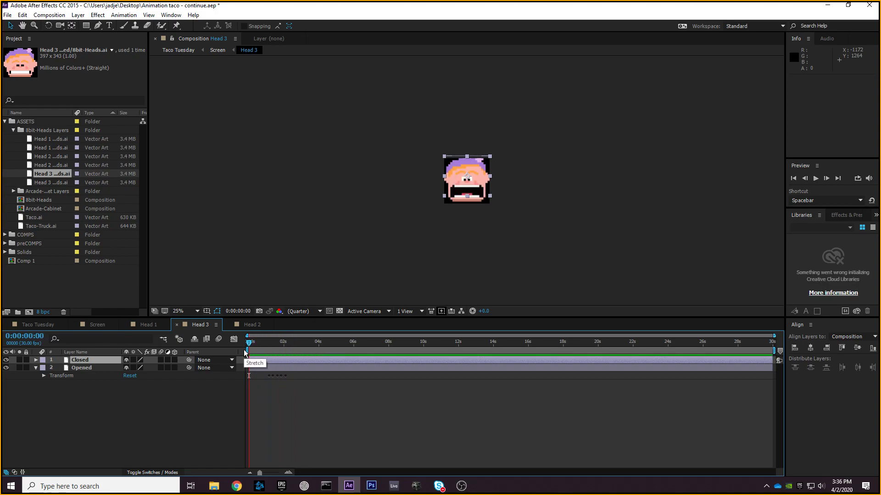
mouse_move(250, 343)
left_mouse_down()
mouse_move(281, 344)
mouse_move(248, 344)
left_mouse_up()
key("space")
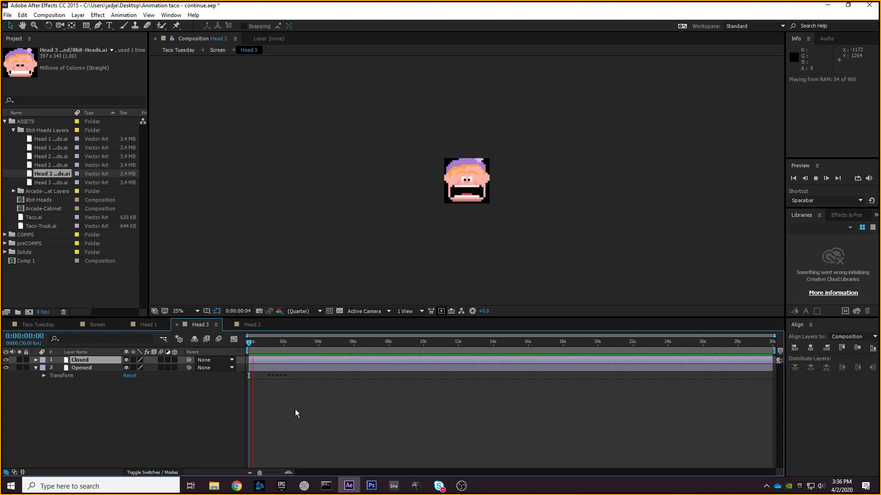
key("space")
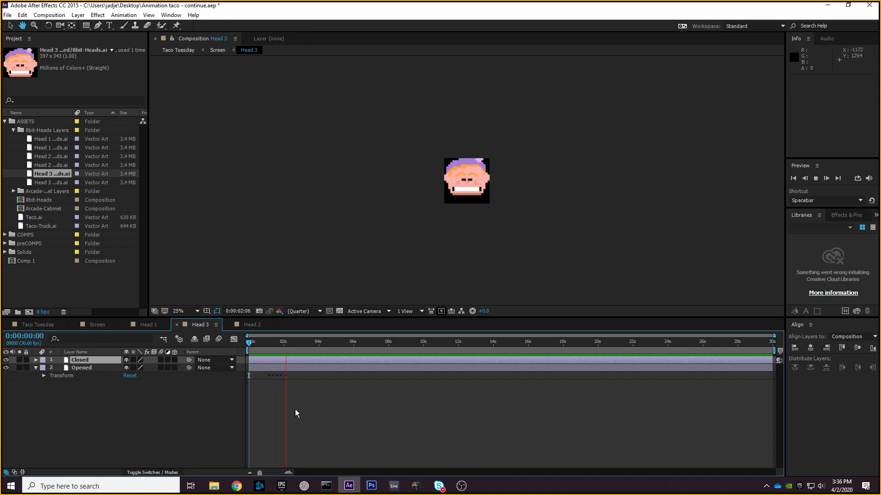
left_click_drag(289, 344, 147, 351)
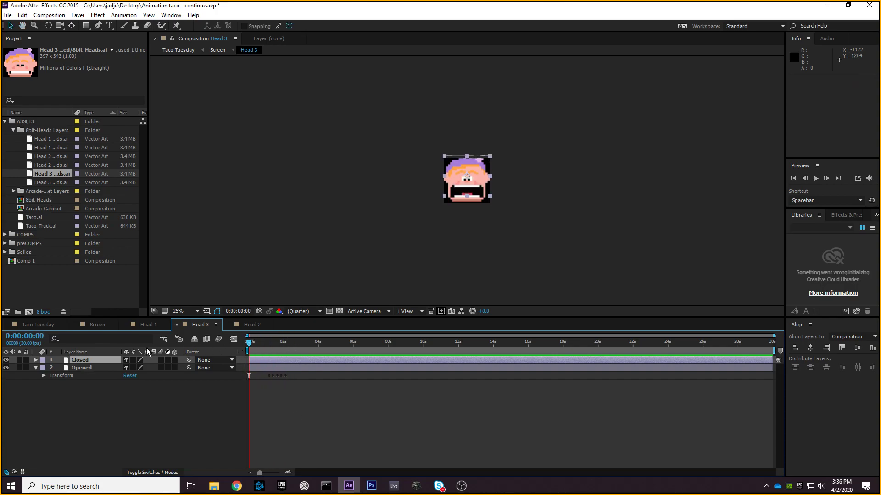
left_click(111, 326)
left_click_drag(337, 347, 413, 332)
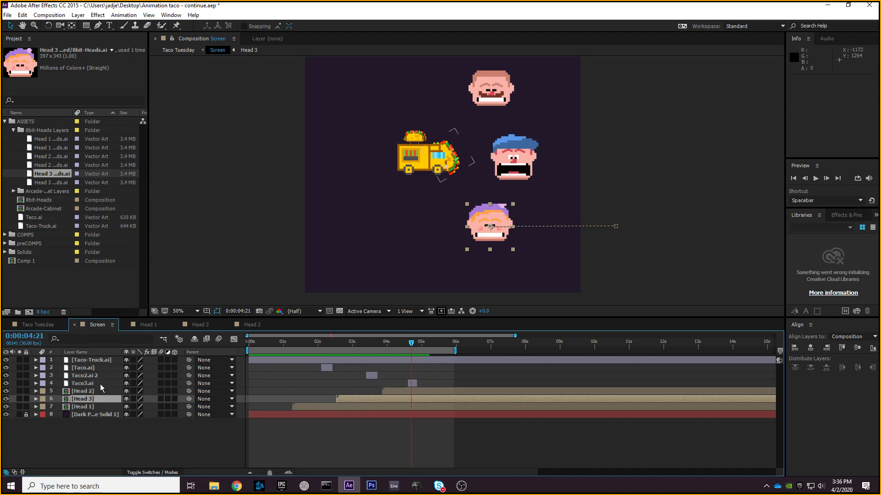
- Delete the existing open-mouth layer from the Head 2 composition
left_click(101, 390)
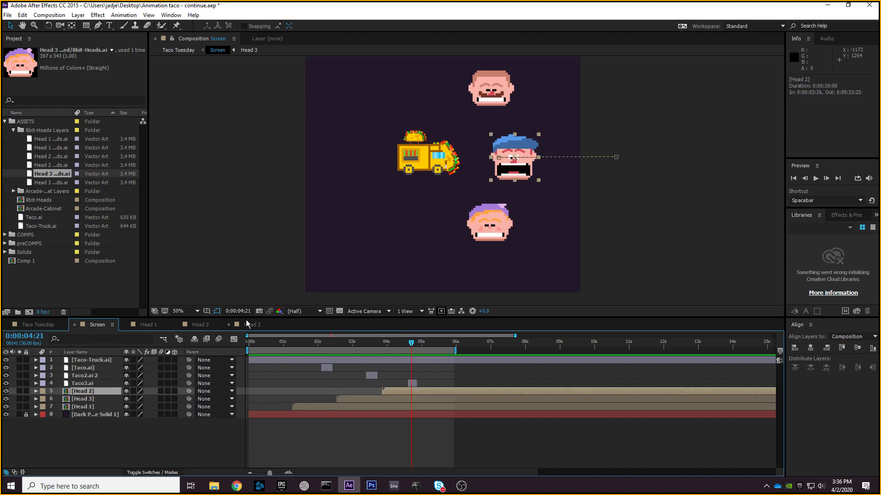
left_click(219, 323)
left_click(259, 326)
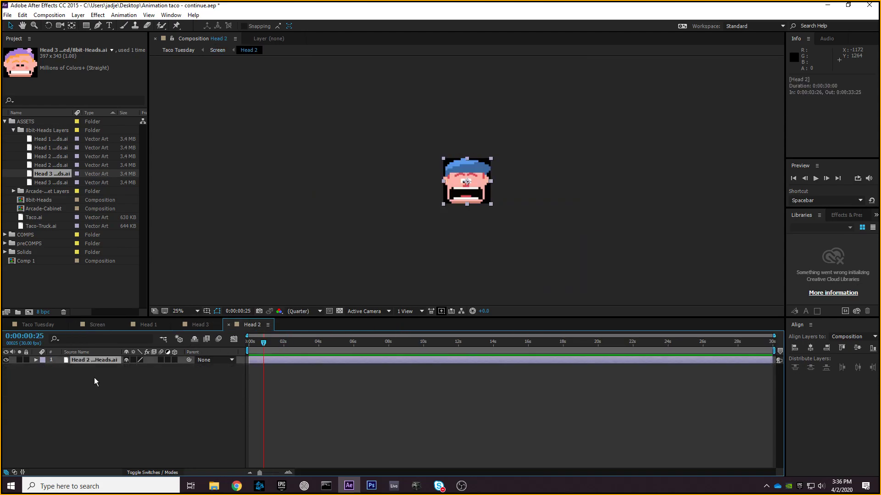
left_click(94, 361)
key("Delete")
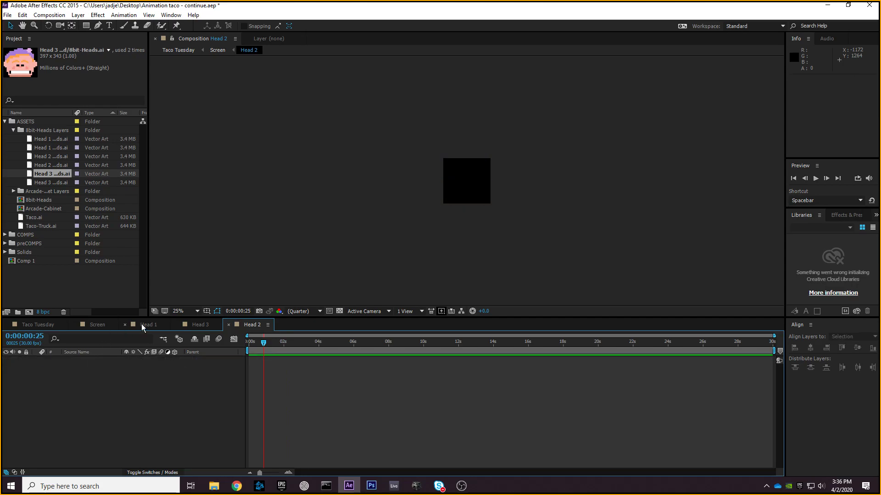
- Copy the Closed and Opened layers from the Head 3 composition and paste them into the Head 2 composition
left_click(204, 325)
left_click(101, 393)
left_click(36, 367)
left_click_drag(89, 405, 90, 357)
key("ctrl+c")
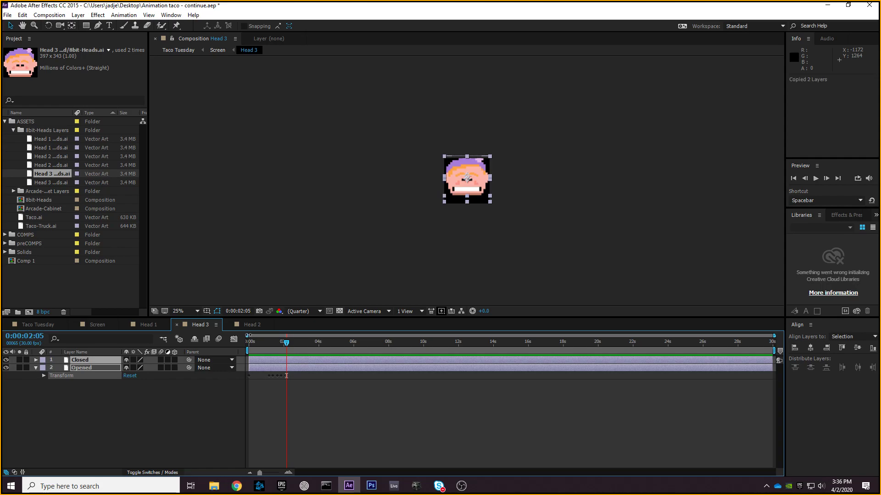
left_click(252, 324)
key("ctrl+v")
- Set the current time in Head 2 to 0:00:00:00 and reveal the opacity keyframes of both pasted layers
left_click_drag(263, 343, 247, 344)
left_click(117, 399)
left_click_drag(40, 376, 76, 354)
key("u")
key("space")
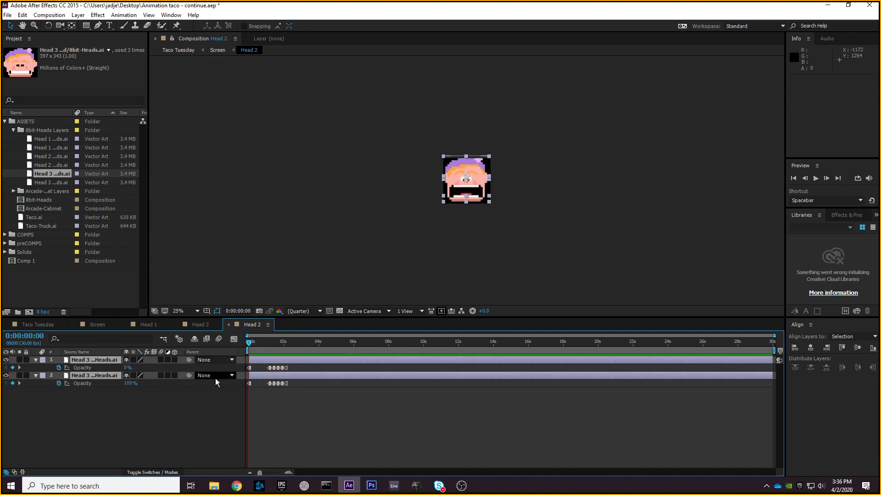
- Switch the Head 2 timeline from source names to layer names so the layers read Closed and Opened
left_click(55, 156)
left_click(60, 164)
right_click(90, 375)
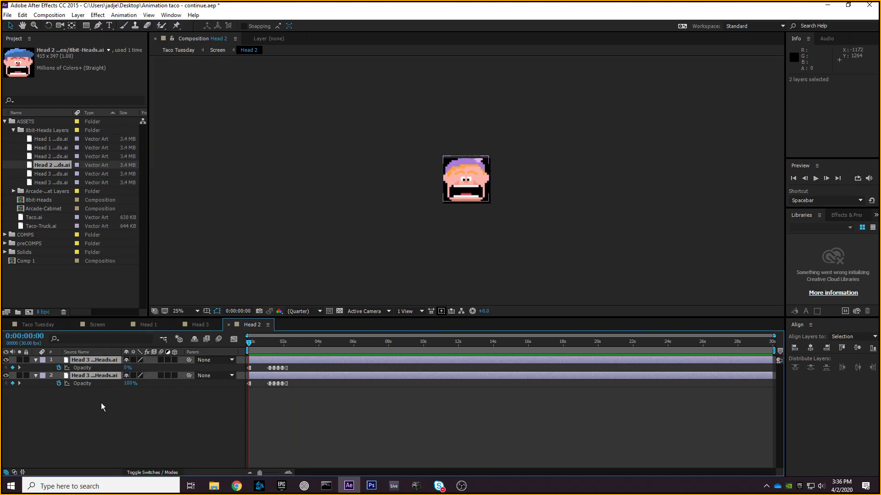
left_click(88, 375)
right_click(88, 375)
left_click(99, 368)
left_click(113, 410)
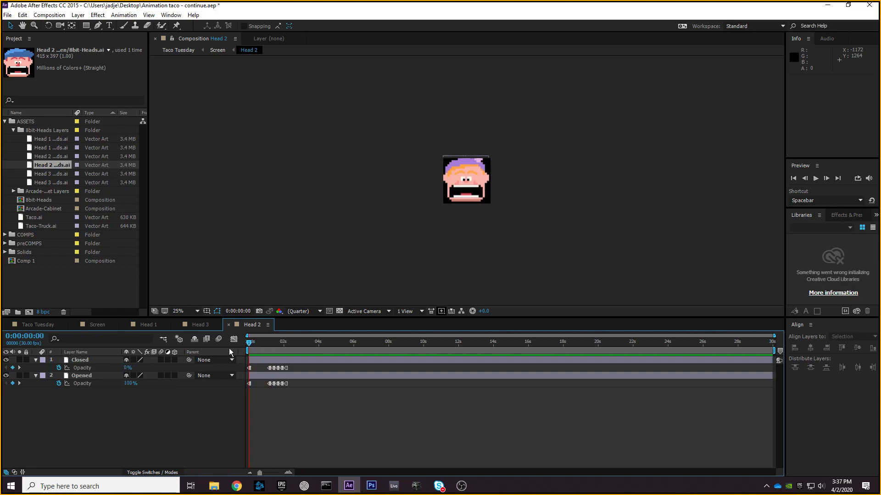
- Replace the Opened layer's source in Head 2 with the Head 2 open-mouth artwork
left_click(89, 378)
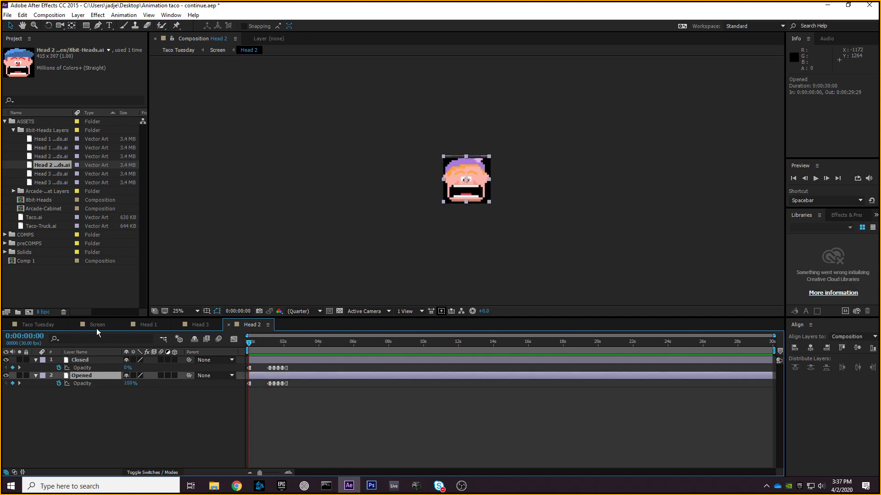
left_click(48, 157)
left_click(49, 164)
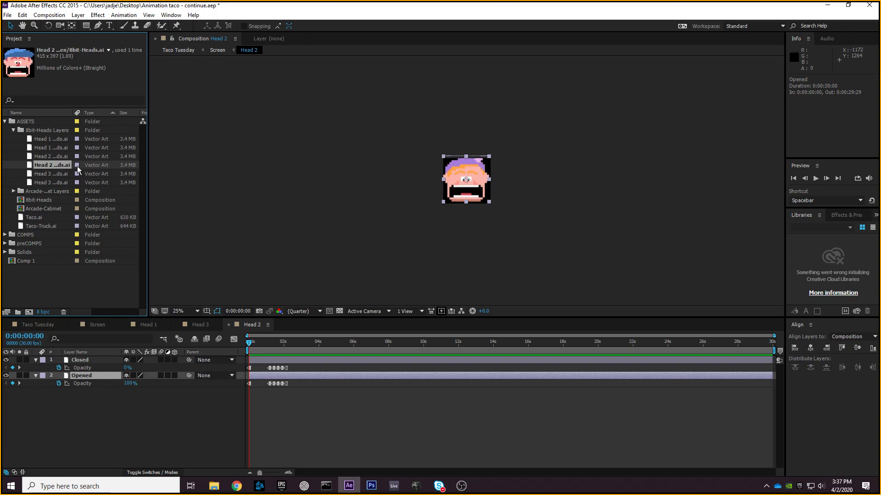
left_click_drag(59, 165, 97, 376)
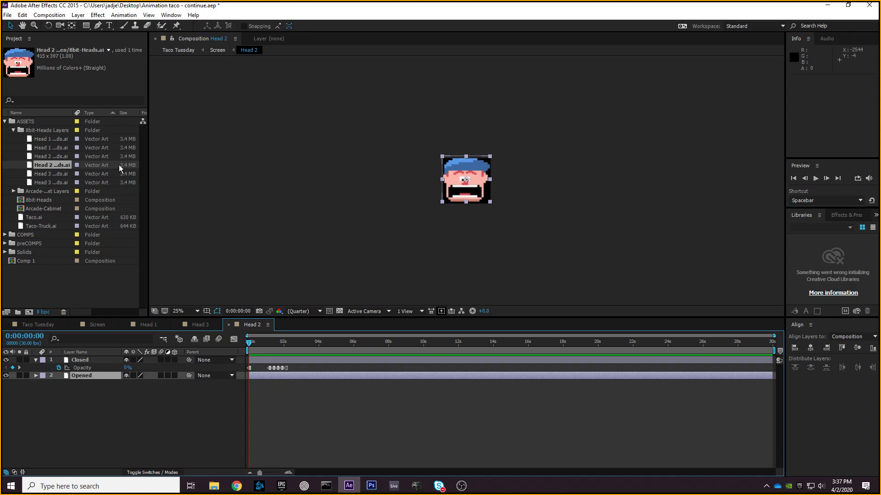
- Replace the Closed layer's source in Head 2 with the Head 2 closed-mouth artwork
left_click(59, 156)
left_click(87, 360)
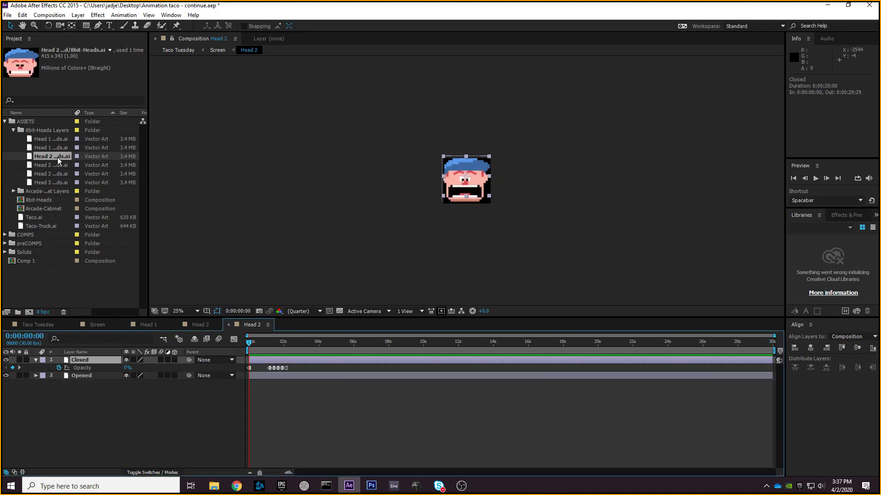
left_click_drag(56, 158, 89, 361)
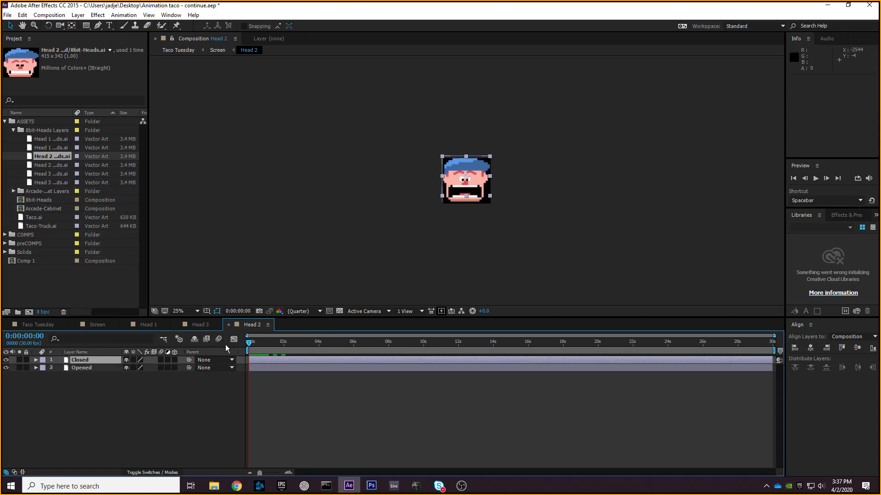
- Play back the Head 2 composition from the start to check the mouth animation
left_click_drag(248, 345, 224, 368)
key("space")
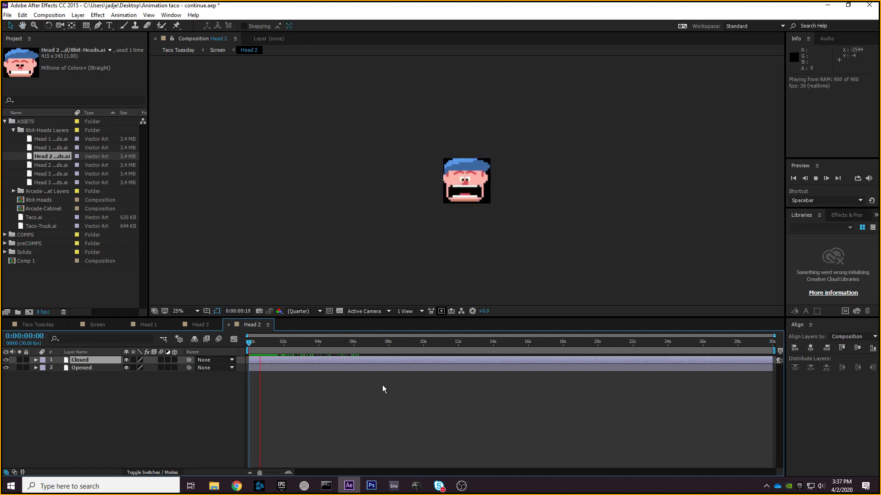
key("space")
- Shift the chewing opacity keyframes of both Head 2 layers to start at 0:00:00:29, matching 0:00:04:25 in the Screen composition
left_click(104, 324)
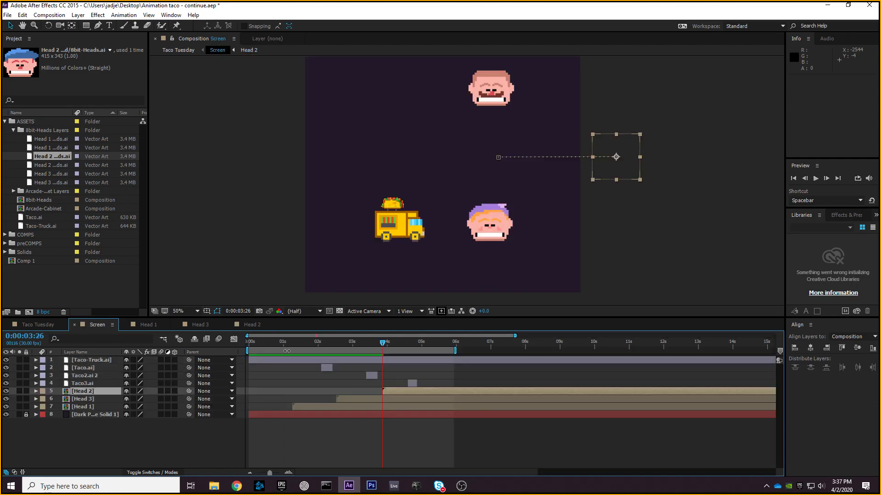
left_click_drag(386, 342, 417, 323)
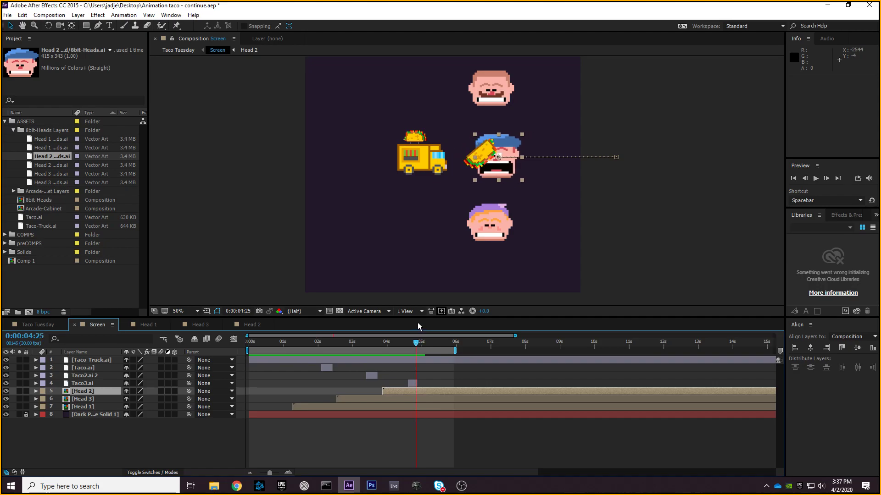
left_click(255, 325)
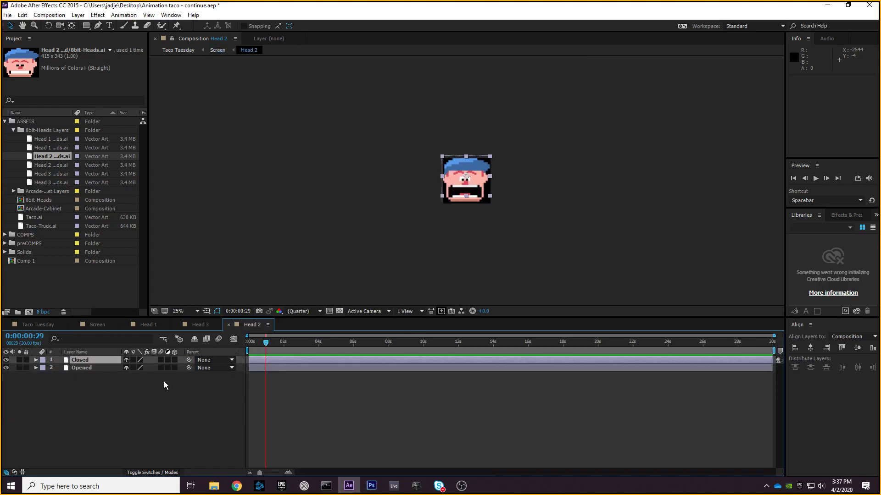
left_click(93, 384)
key("ctrl+a")
key("u")
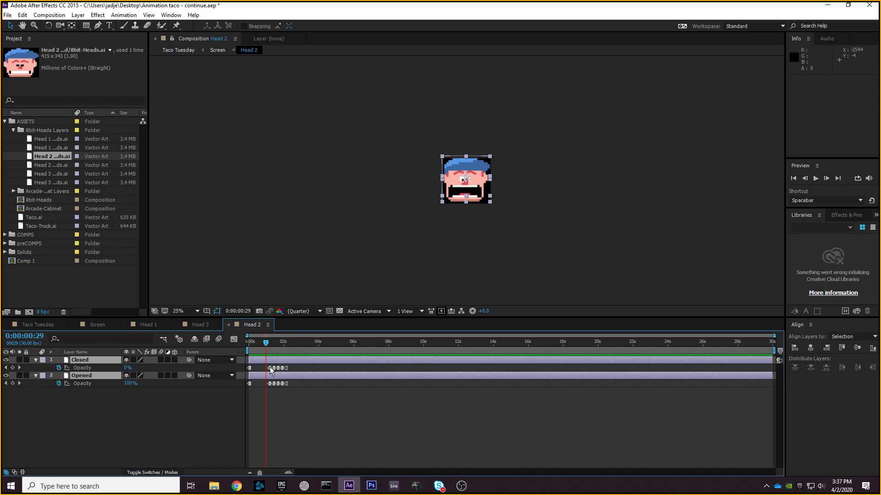
left_click_drag(303, 403, 268, 382)
left_click(280, 384)
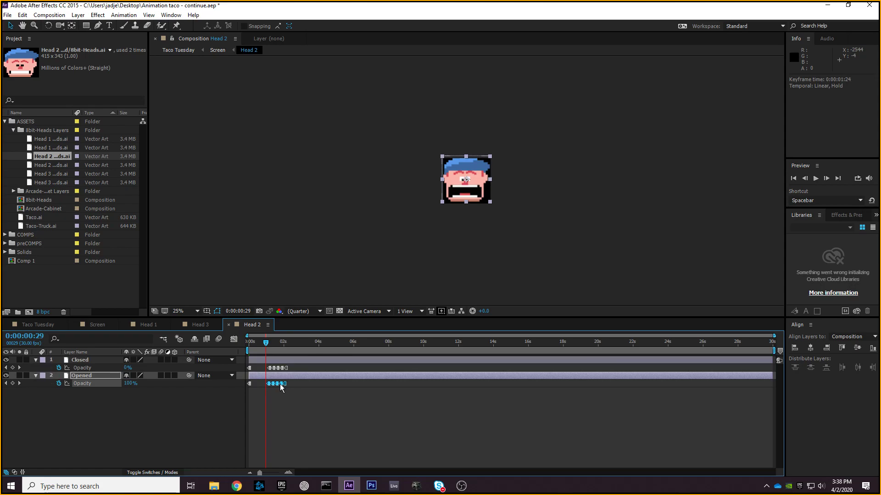
left_click_drag(281, 387, 267, 372)
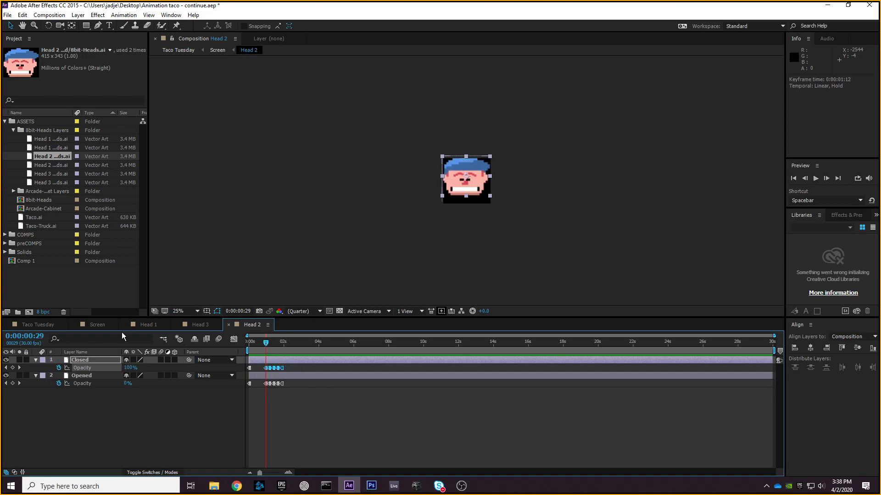
- Play back the Screen composition from 0:00:00:00 to check all three heads' chewing against the tacos
left_click(97, 324)
left_click_drag(403, 347, 225, 339)
key("space")
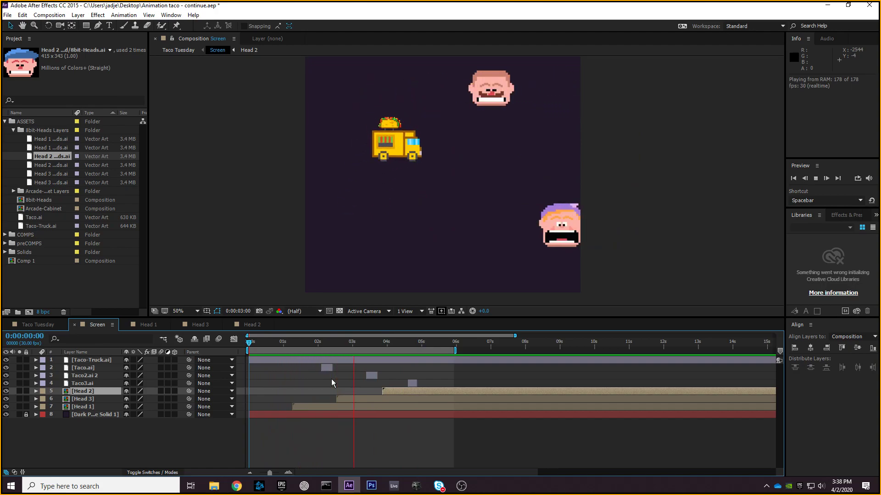
key("space")
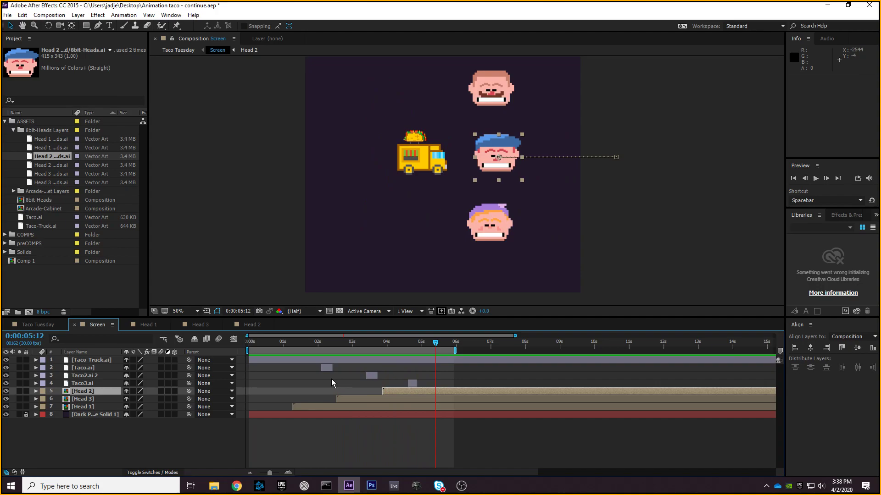
- Return the Screen playhead to 0:00:00:00, then open the Taco Tuesday.mp4 reference video and play the taco-eating heads from about 2 seconds
left_click_drag(440, 342, 248, 343)
left_click(880, 488)
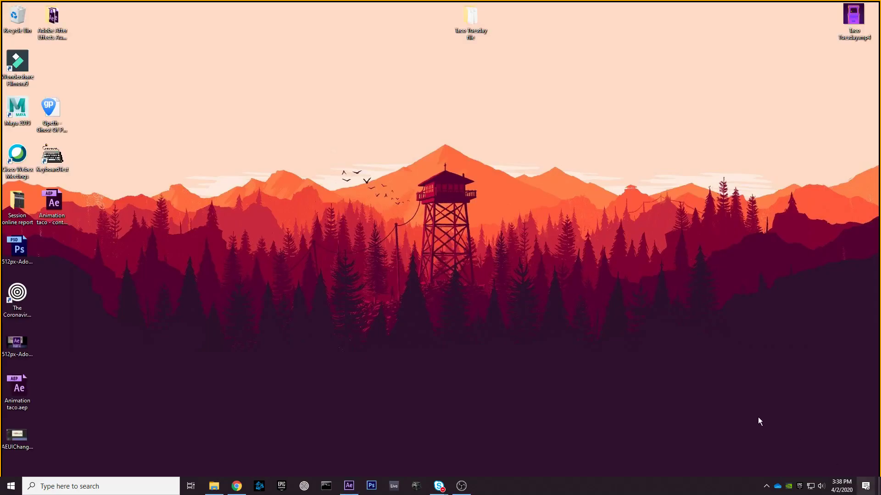
double_click(845, 21)
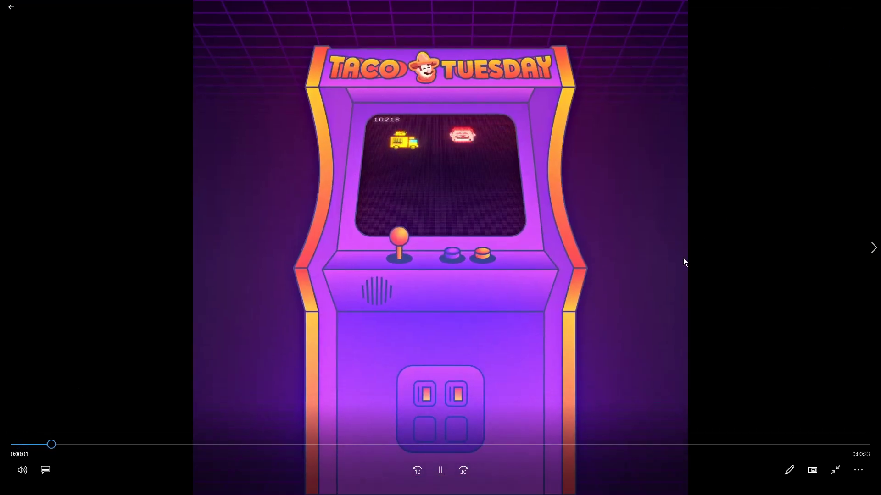
left_click(440, 470)
left_click(47, 444)
left_click_drag(47, 444, 105, 436)
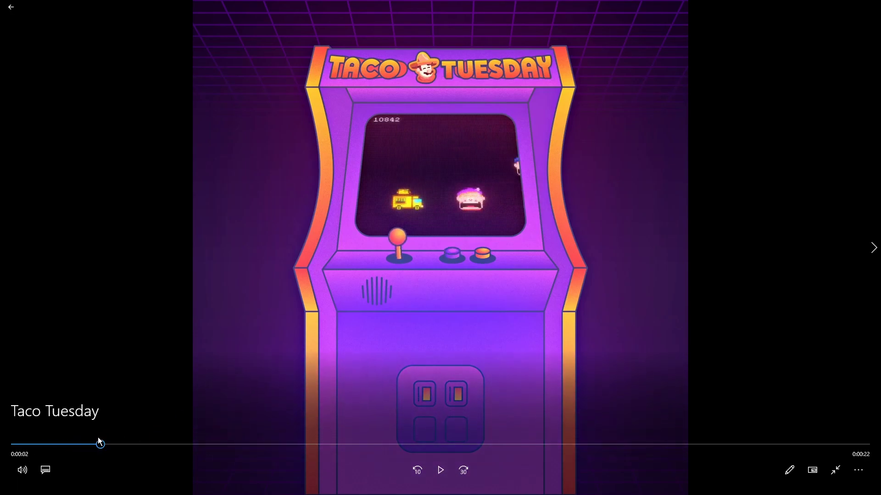
left_click(441, 470)
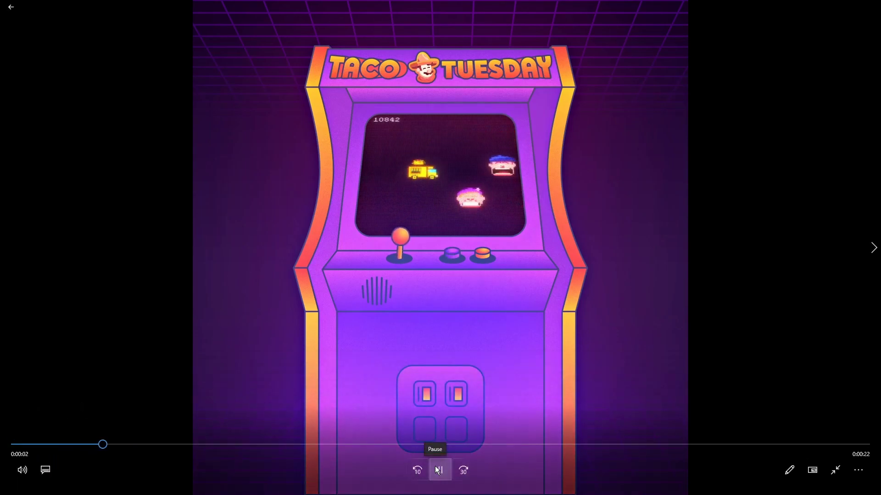
left_click(438, 469)
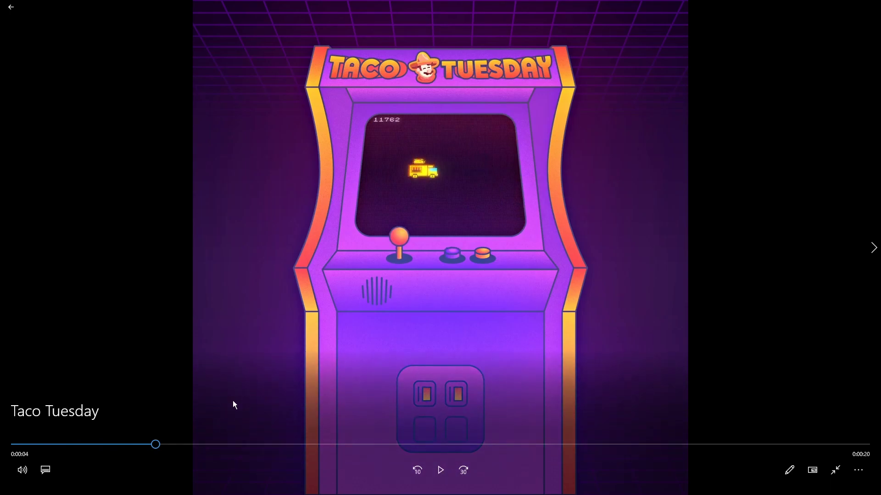
- Replay the reference video from about 2 seconds to examine the heads after eating, then close it and switch back to After Effects
left_click_drag(152, 447, 100, 445)
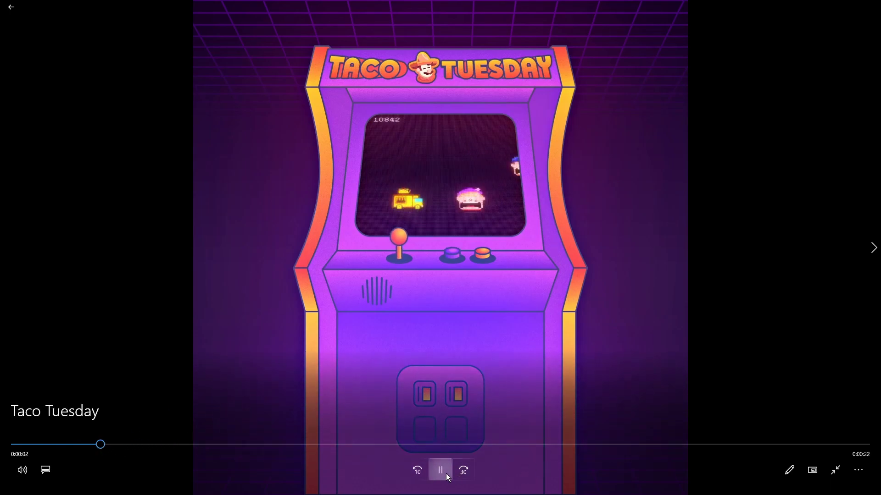
left_click(441, 470)
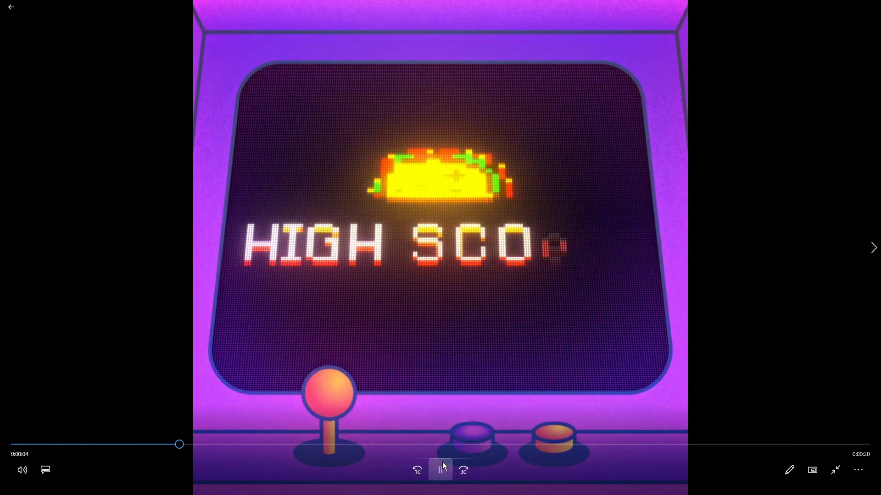
left_click(442, 467)
key("Escape")
left_click(871, 5)
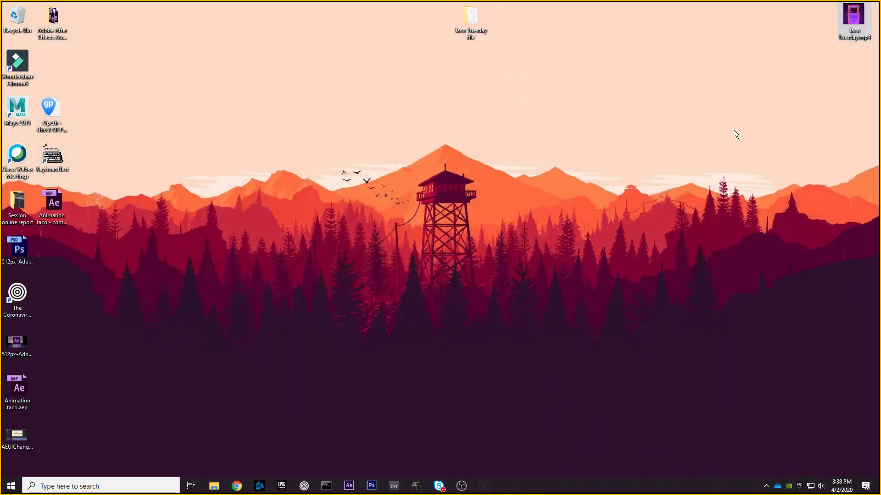
left_click(350, 477)
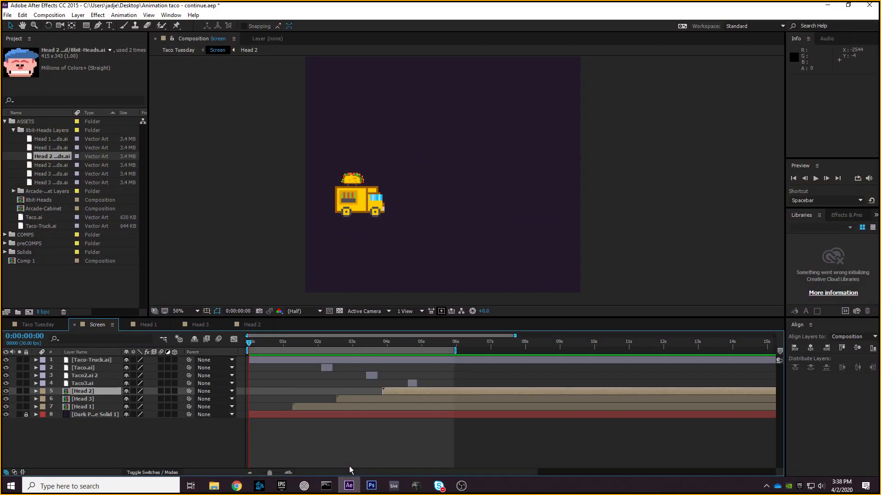
- With the Screen composition at 0:00:00:00, start a new solid layer and name it Burst
mouse_move(251, 343)
left_mouse_down()
mouse_move(353, 351)
mouse_move(249, 344)
left_mouse_up()
left_click_drag(251, 340, 266, 341)
left_click_drag(250, 344, 248, 344)
left_click(78, 14)
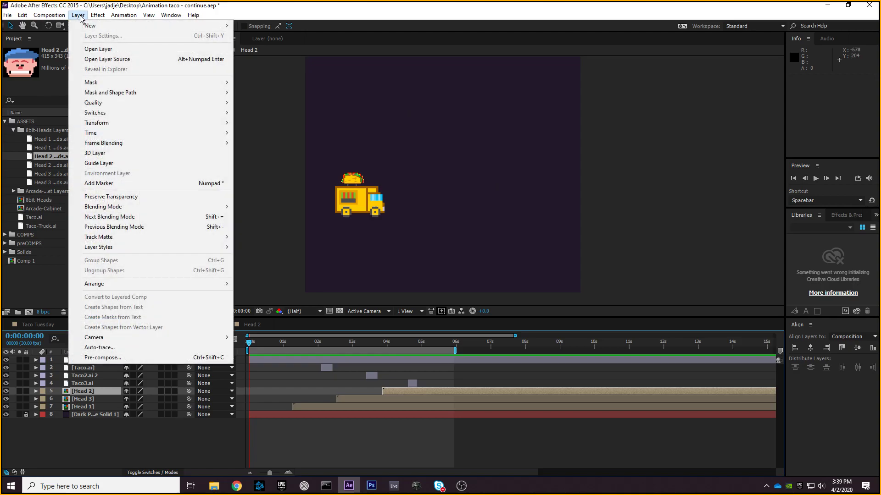
mouse_move(88, 26)
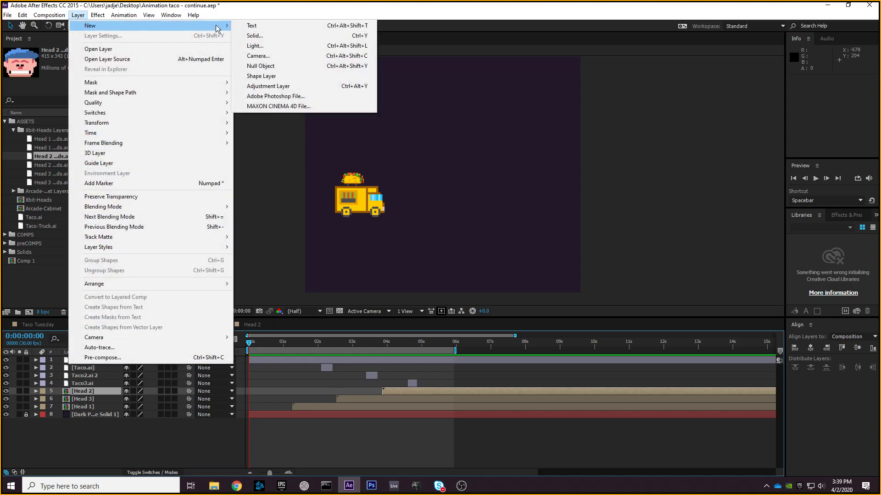
left_click(257, 36)
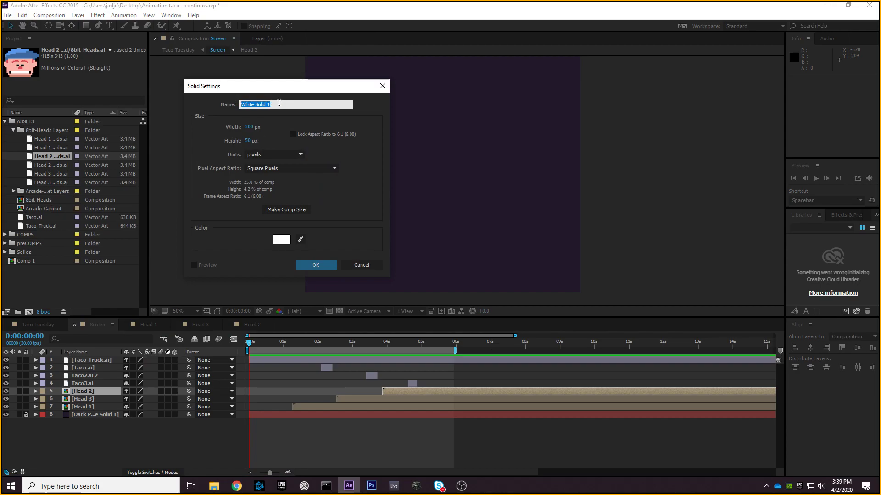
type("Bursty")
key("BackSpace")
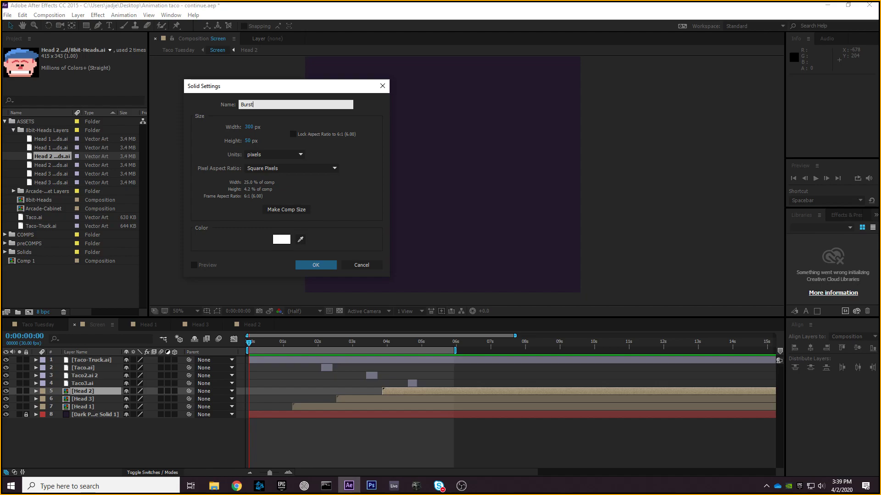
- Set the Burst solid's height to 100 px, keep its color white (FFFFFF), and create the layer
left_click_drag(274, 86, 356, 84)
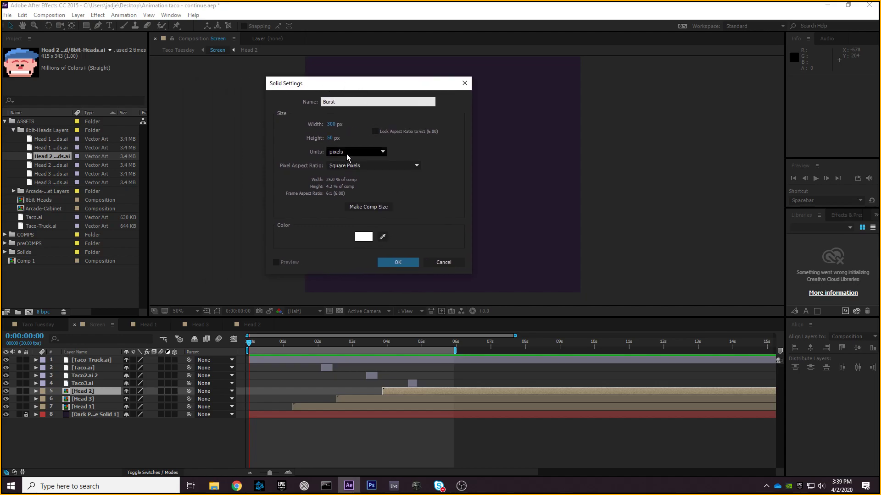
left_click(332, 137)
type("100")
left_click(452, 164)
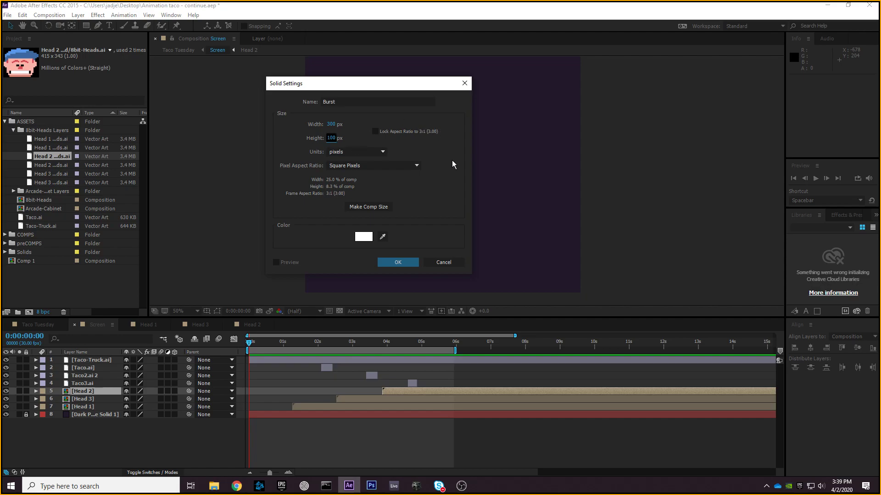
left_click(366, 239)
left_click_drag(300, 191, 231, 150)
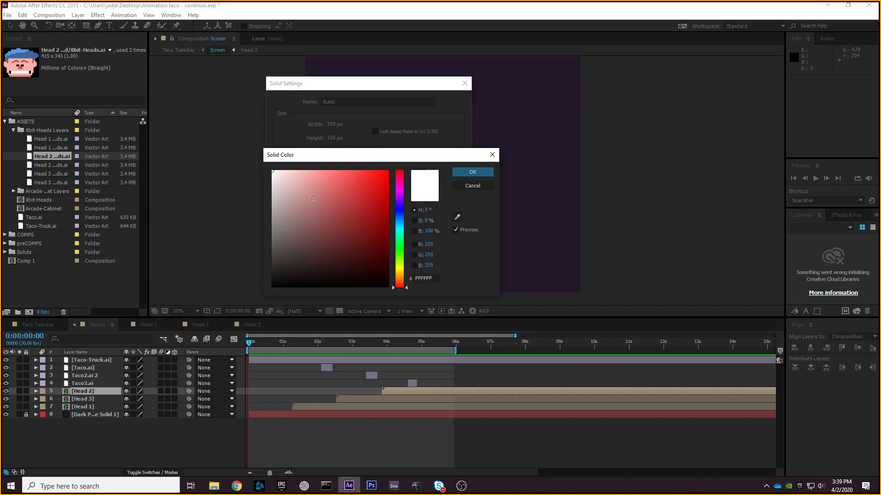
left_click(464, 173)
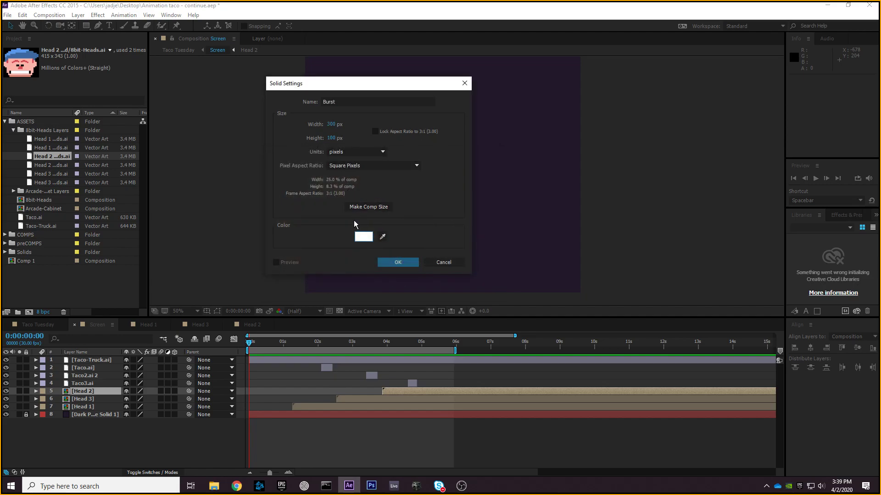
left_click(397, 263)
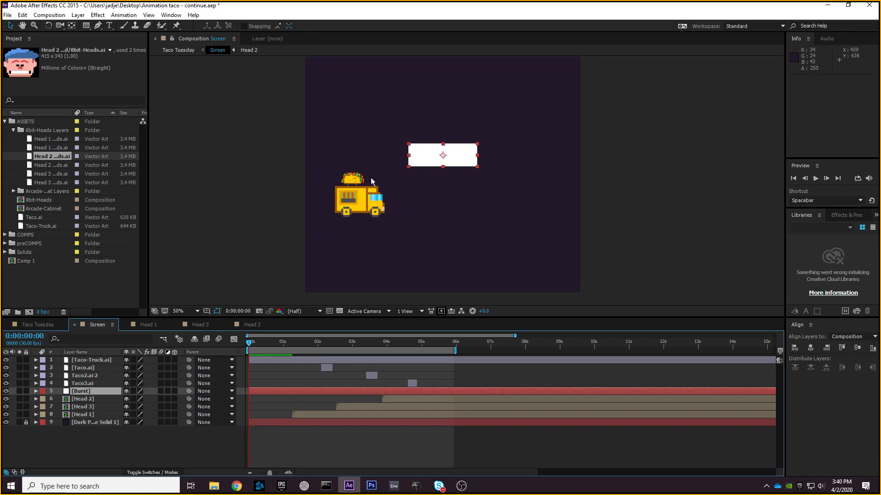
- Pre-compose the Burst layer into a new composition named Burst, leaving all attributes in Screen
left_click(86, 399)
left_click(80, 393)
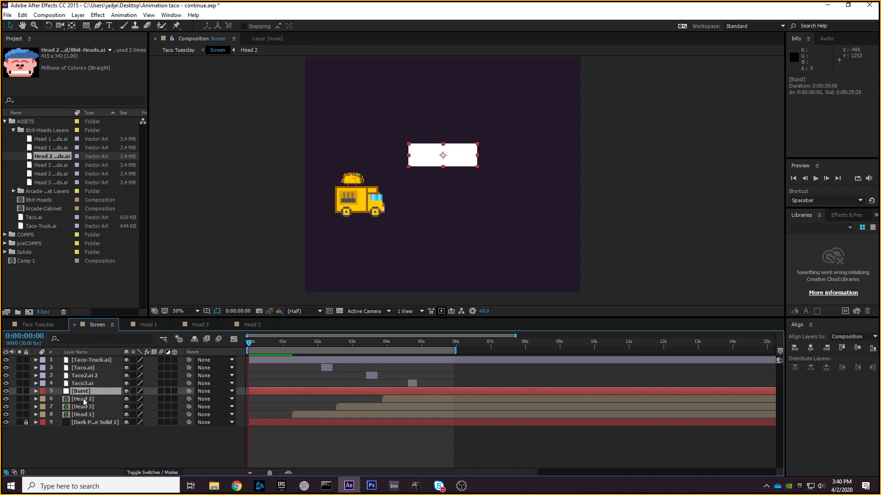
left_click(78, 15)
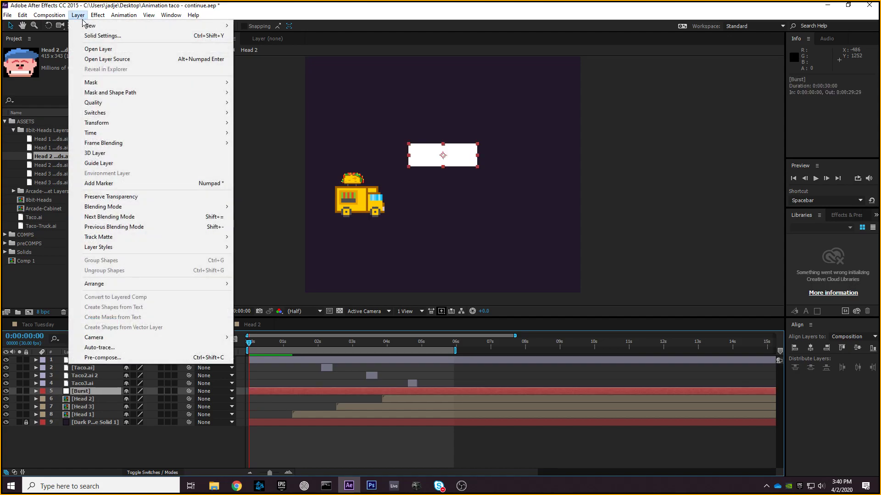
left_click(103, 358)
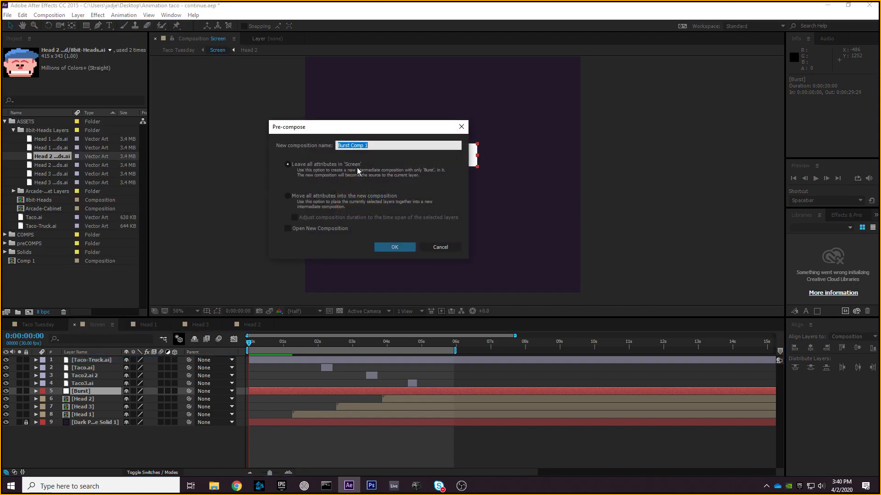
left_click(381, 145)
left_click(398, 249)
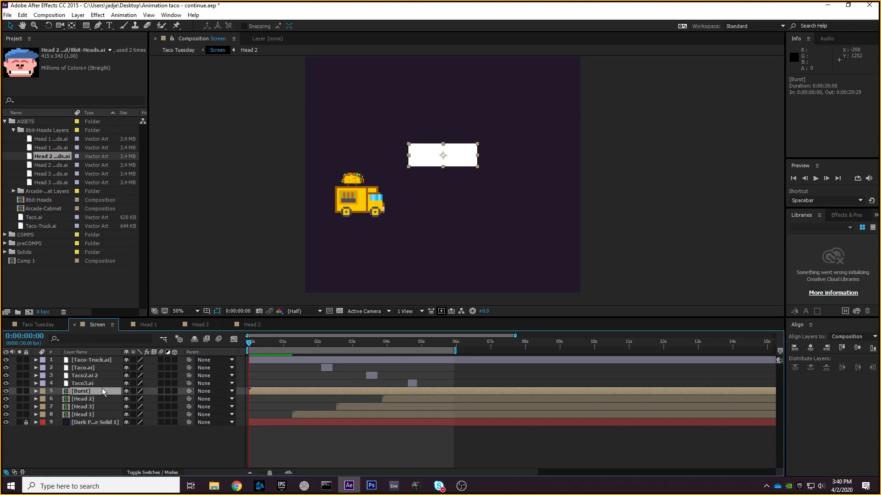
- Close the Head 1, Head 3 and Head 2 compositions and open the Burst precomp
left_click(125, 325)
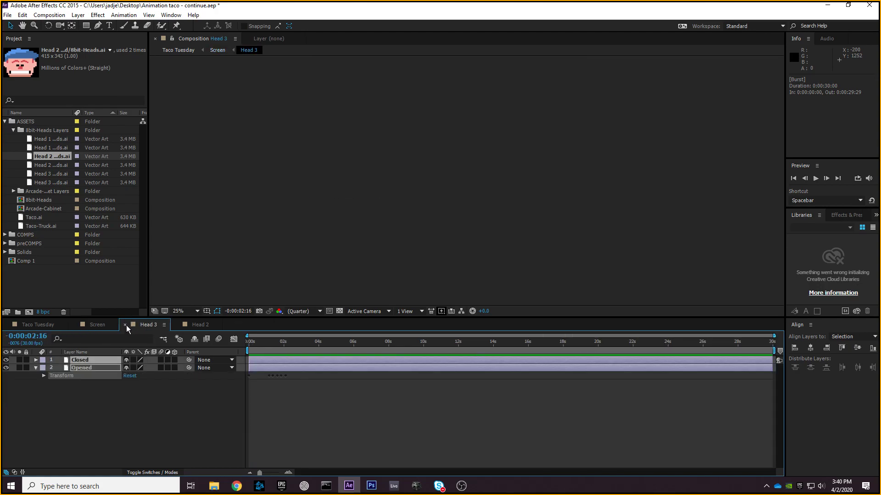
left_click(126, 325)
left_click(126, 325)
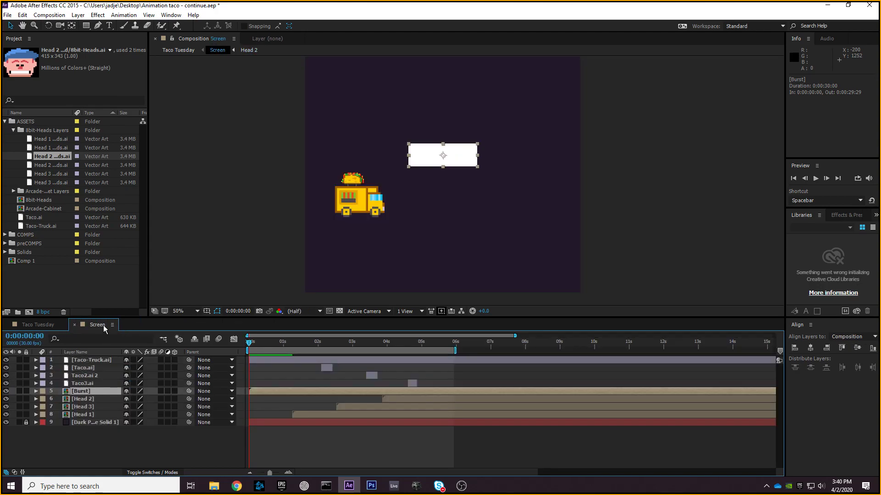
double_click(81, 392)
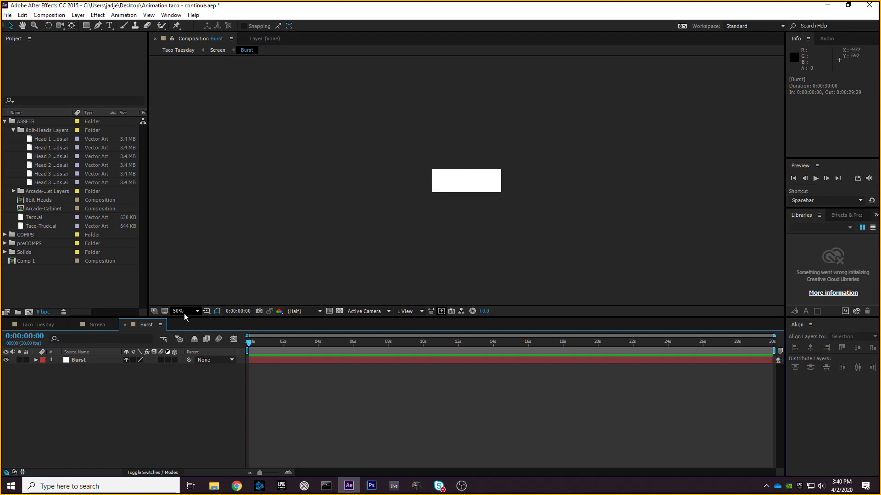
- Examine the white solid inside the Burst precomp and the Burst layer in the Screen composition
left_click(73, 360)
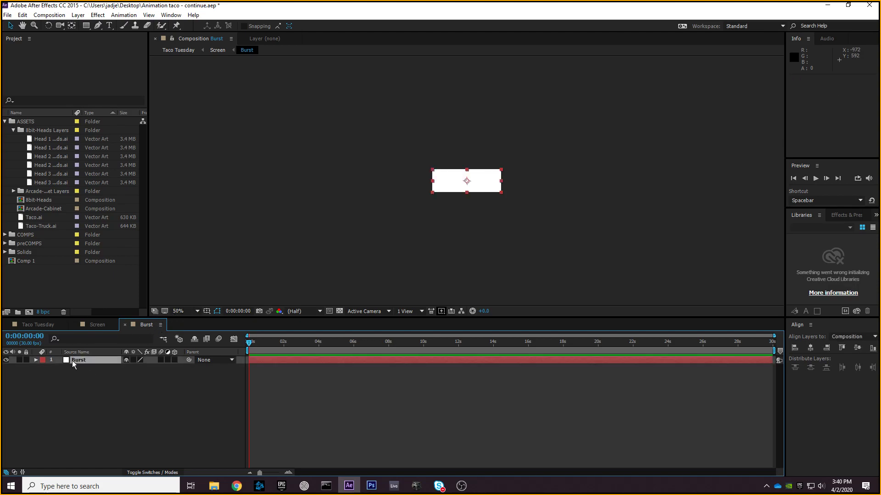
left_click(95, 383)
left_click(76, 360)
left_click(92, 378)
left_click(77, 361)
left_click(98, 381)
left_click(77, 360)
left_click(92, 383)
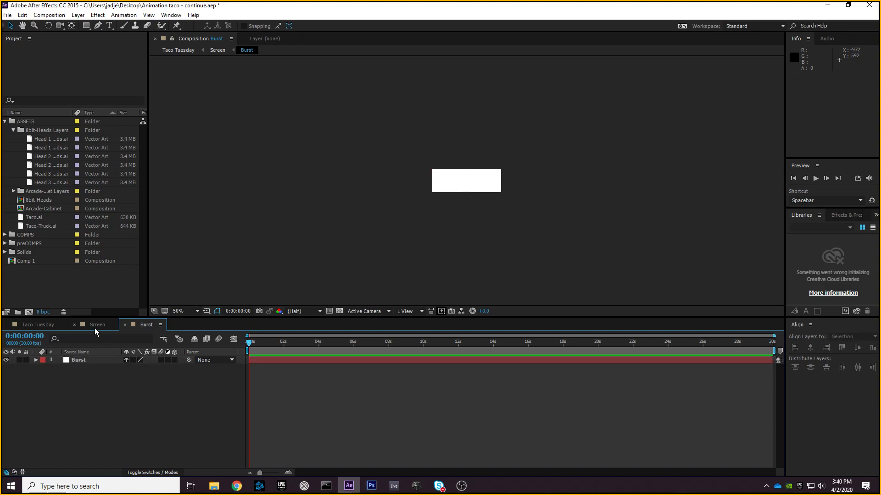
left_click(94, 326)
left_click(94, 392)
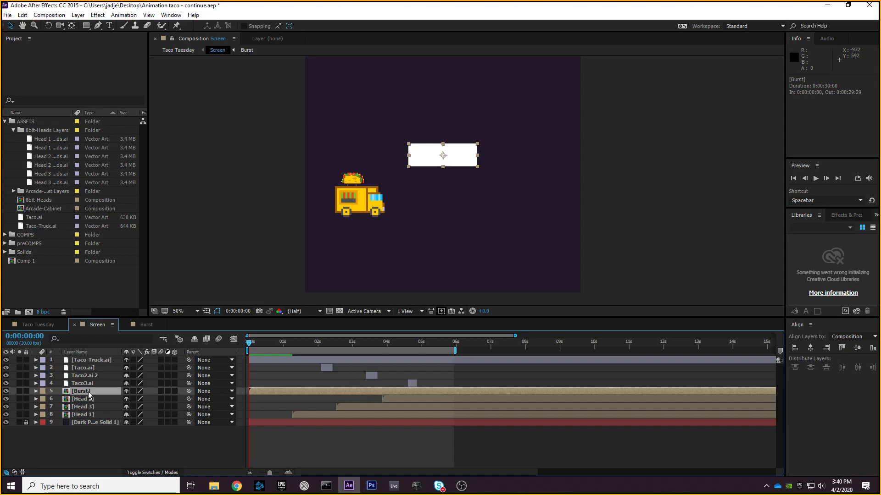
left_click(142, 326)
left_click(71, 362)
left_click(84, 389)
left_click(77, 360)
left_click(104, 393)
left_click(90, 361)
left_click(95, 383)
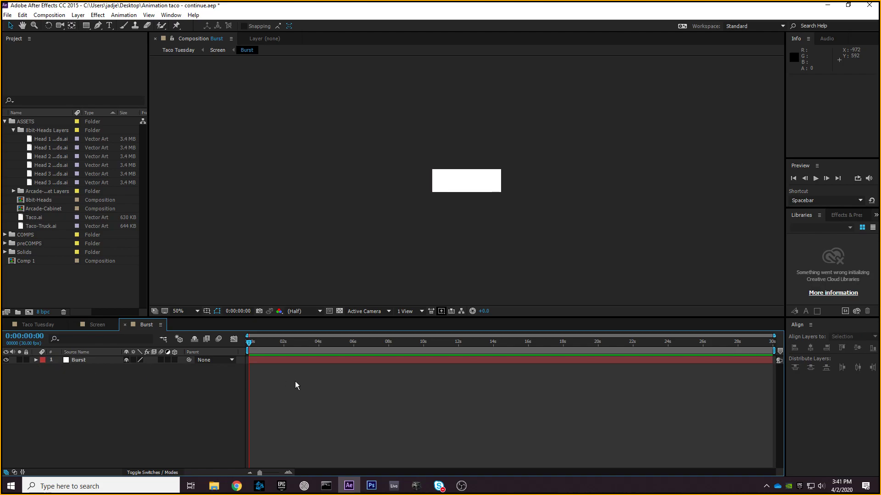
- Magnify the Burst timeline, end its work area at 0:00:01:00 and preview it from the start
mouse_move(249, 346)
left_mouse_down()
mouse_move(266, 342)
mouse_move(239, 342)
left_mouse_up()
left_click_drag(772, 335, 349, 341)
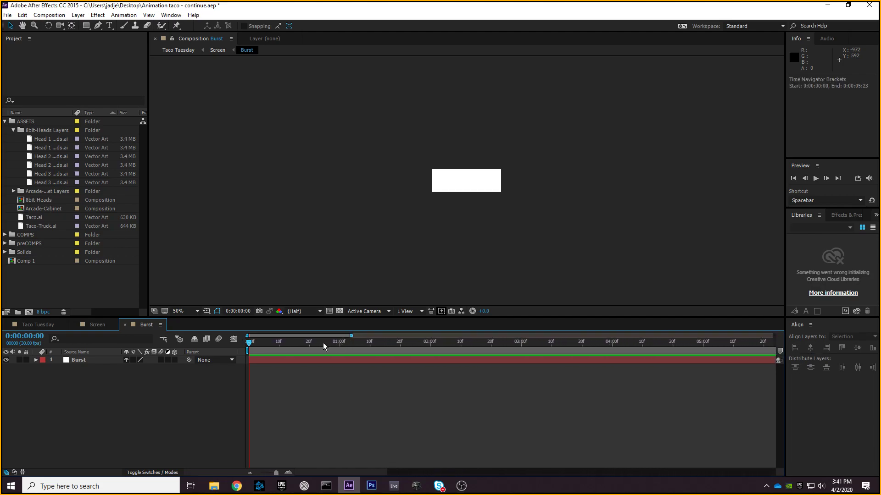
left_click_drag(254, 344, 342, 342)
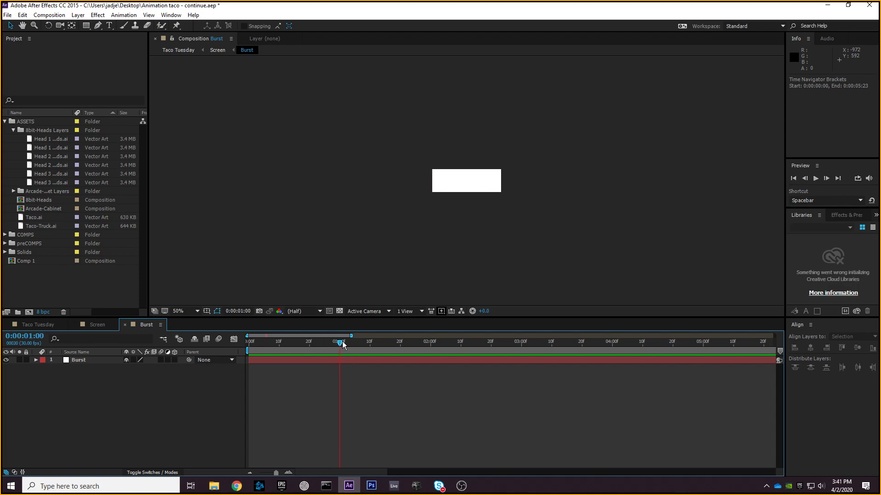
key("n")
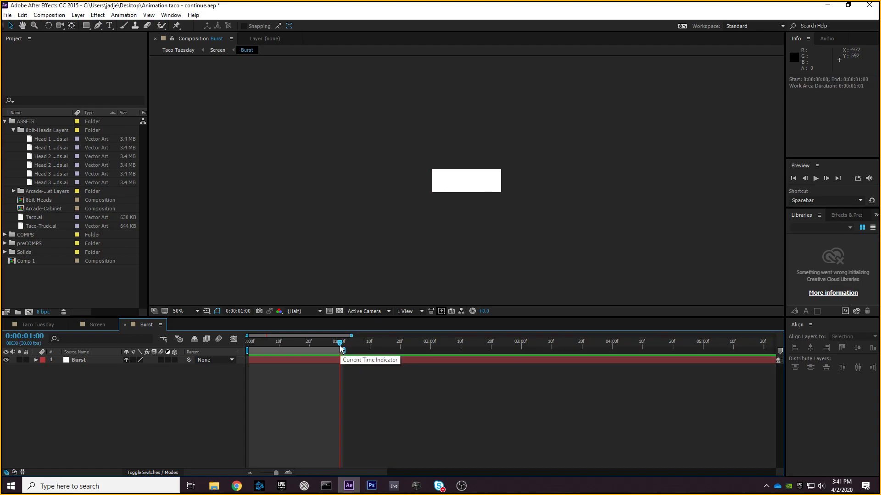
key("space")
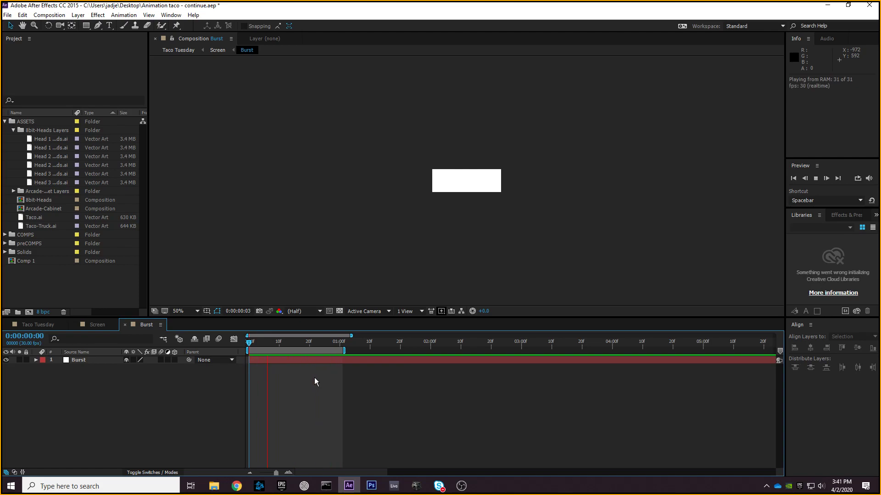
left_click(329, 343)
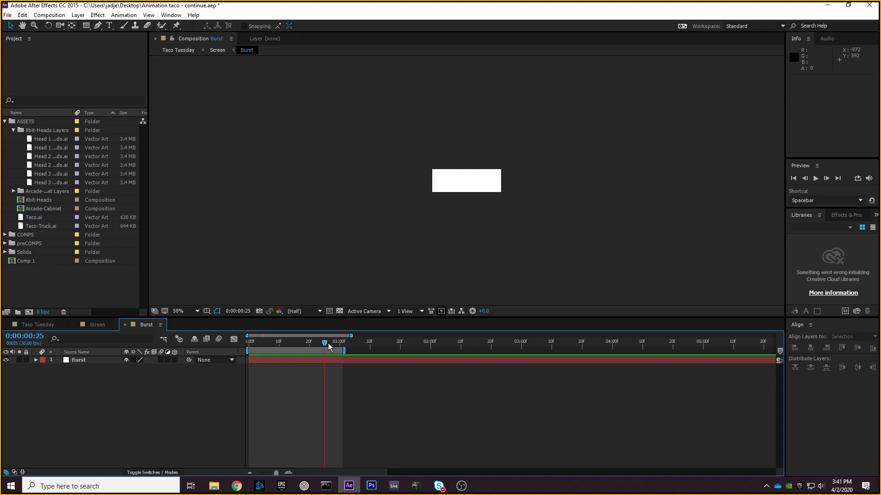
left_click_drag(323, 343, 246, 344)
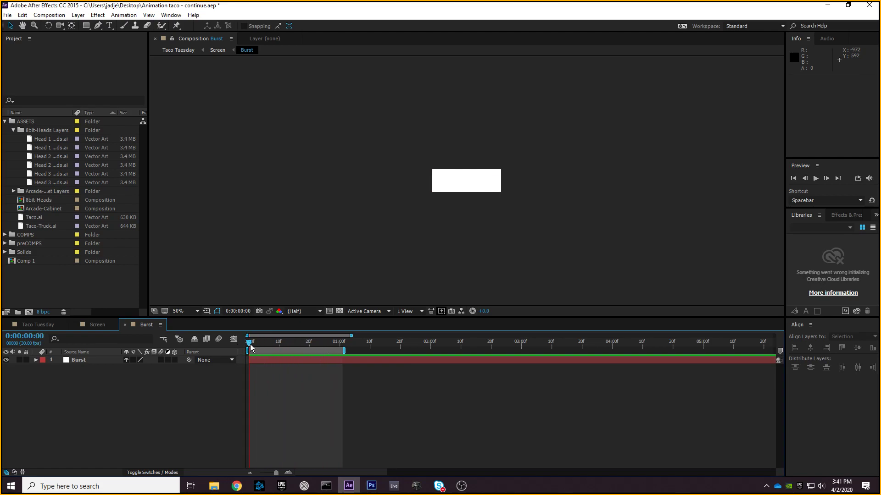
- Keyframe the white solid's Position at 0:00:00:05 where it stands, and at -151, 50 on frame 0 so it slides in
left_click(472, 188)
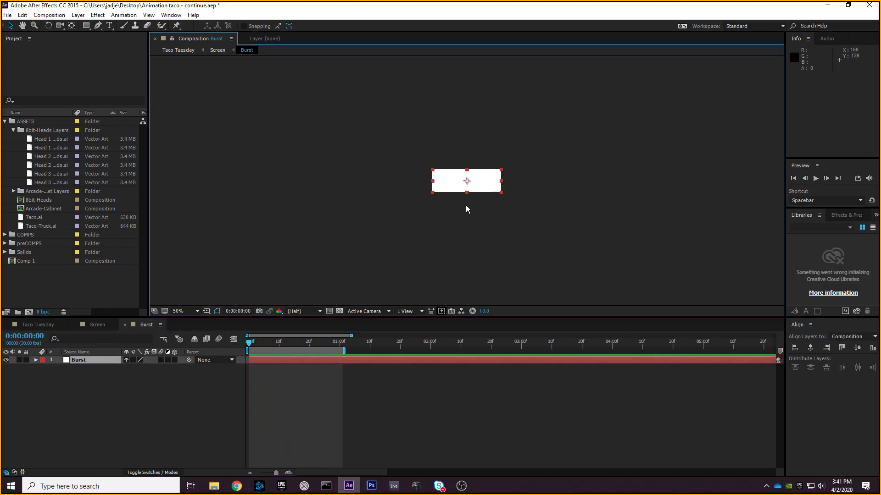
key("p")
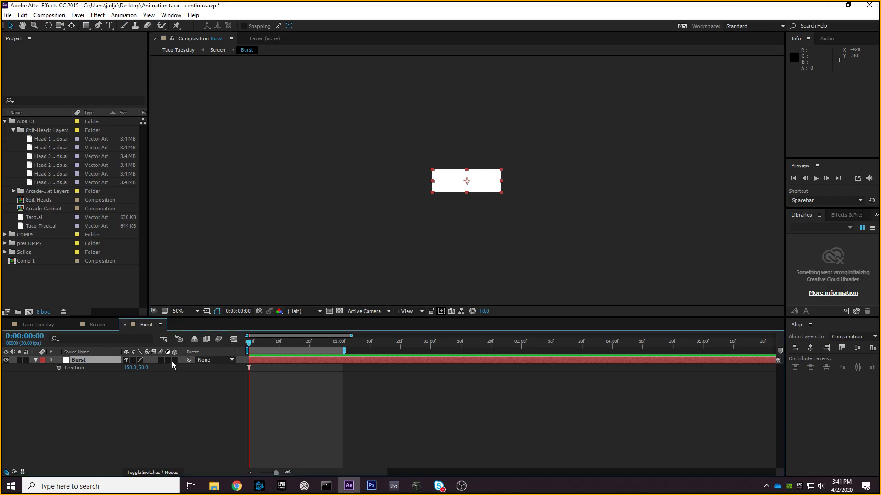
left_click_drag(249, 344, 264, 345)
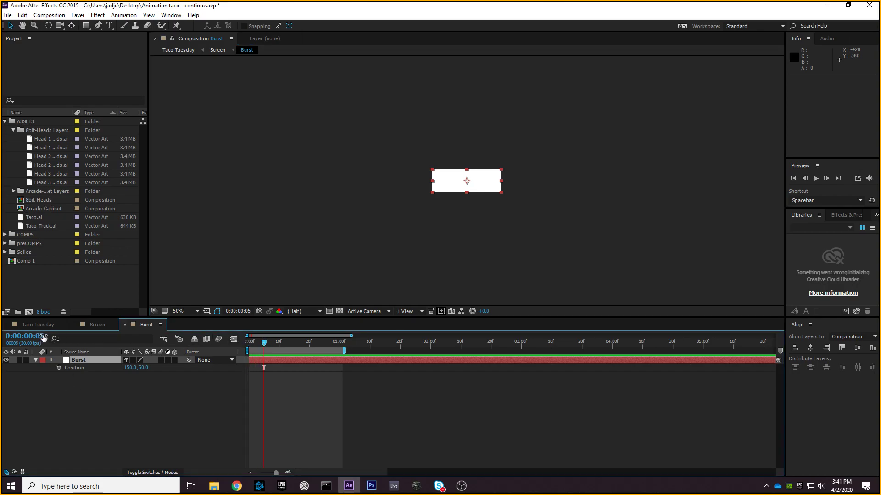
left_click(59, 368)
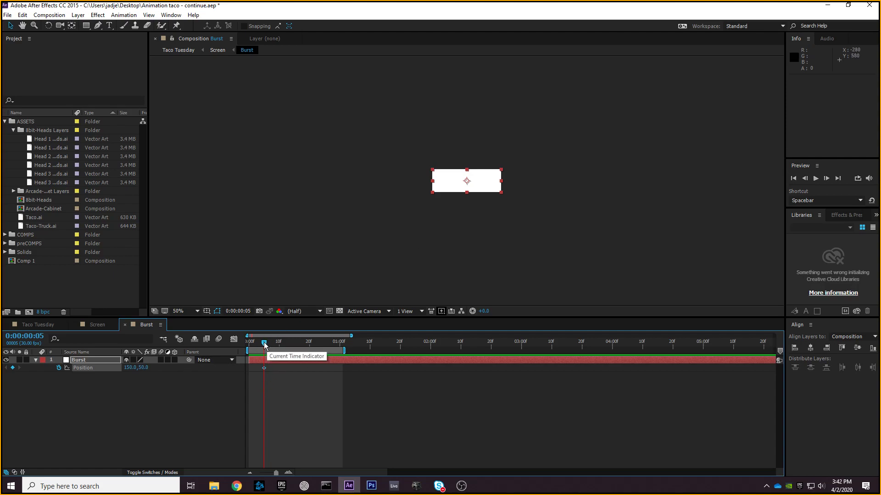
left_click_drag(265, 344, 248, 345)
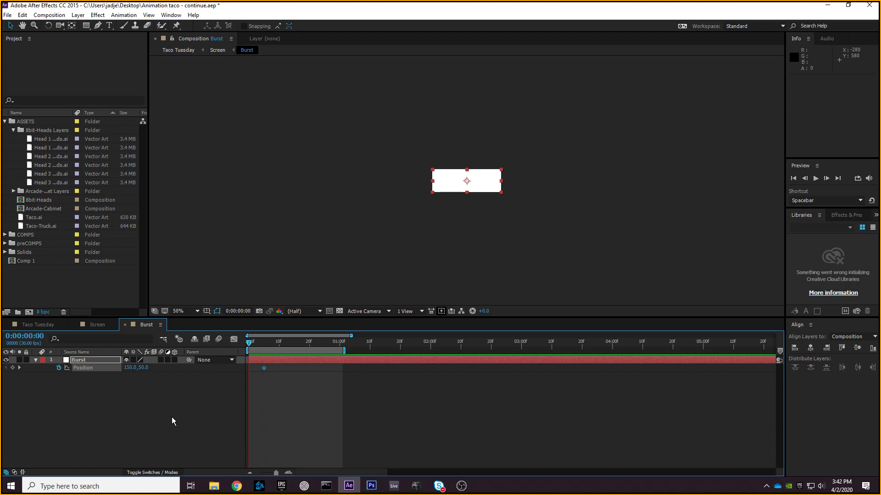
left_click_drag(129, 367, 32, 374)
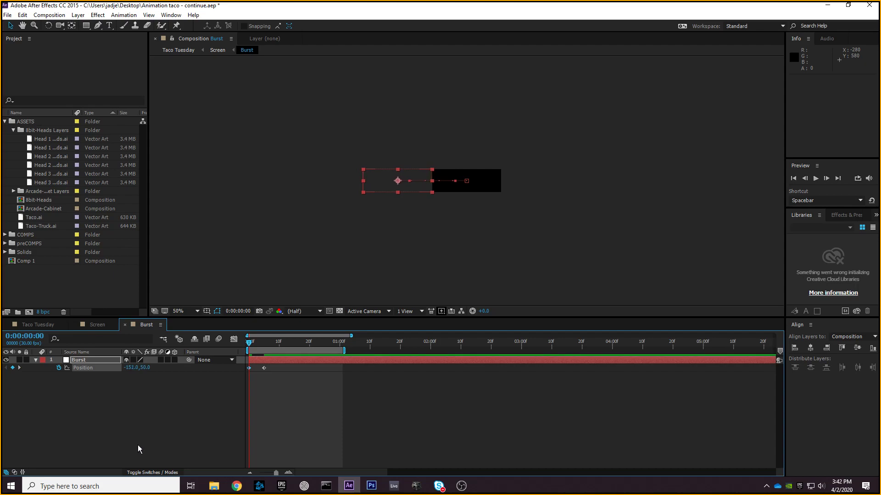
- Keyframe the solid's Position unchanged at 0:00:00:10 and at 453, 50 at 0:00:00:15 so it slides out
left_click_drag(249, 342, 277, 351)
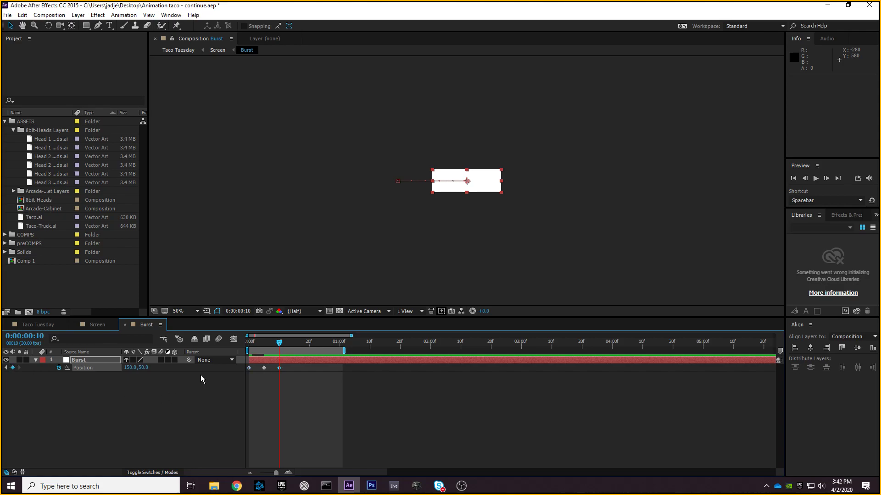
mouse_move(279, 343)
left_mouse_down()
mouse_move(262, 347)
mouse_move(293, 344)
left_mouse_up()
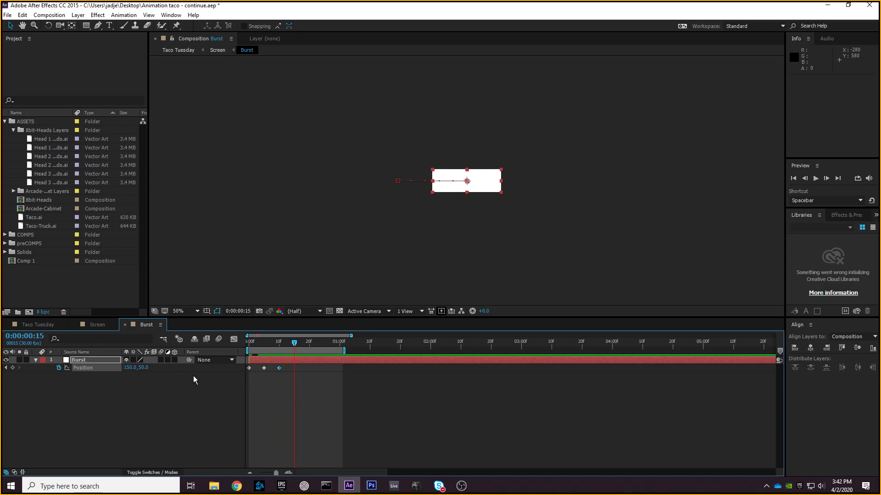
left_click_drag(131, 371, 278, 377)
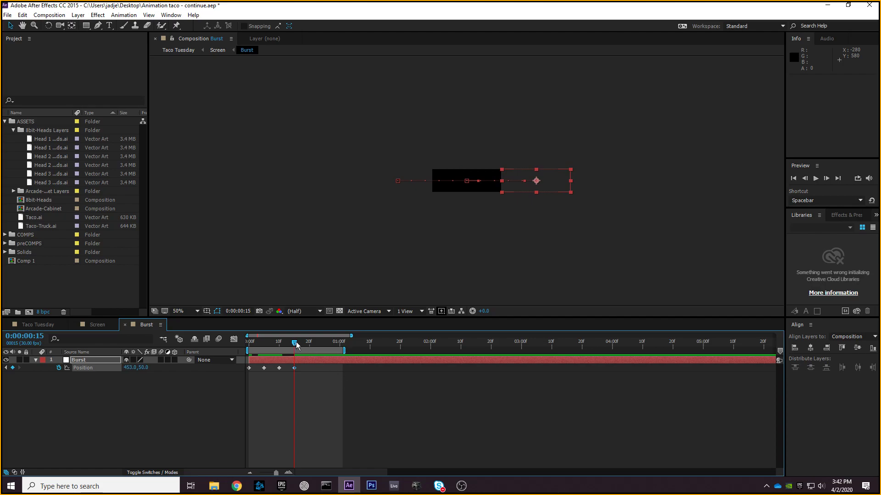
- Shorten the Burst work area to 24 frames and preview the sliding bar animation
left_click_drag(295, 343, 323, 351)
left_click(258, 342)
key("space")
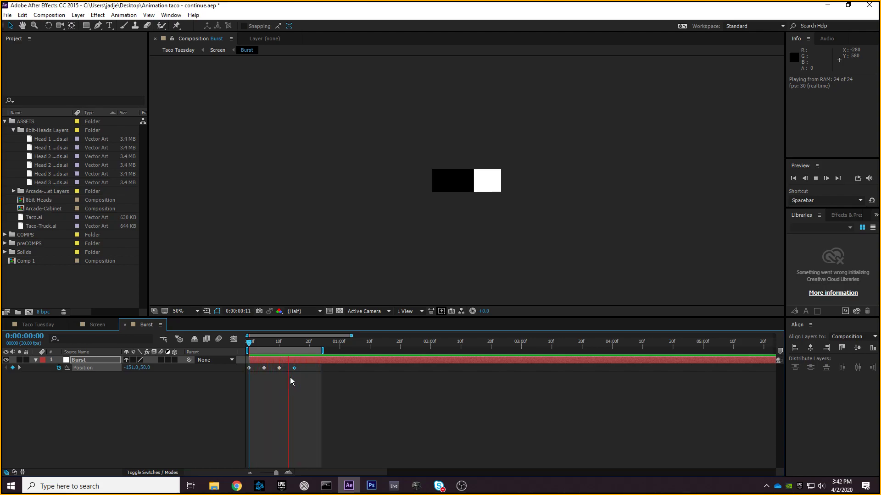
key("space")
- Open the finished Taco Tuesday video from the desktop and watch its opening
left_click(879, 491)
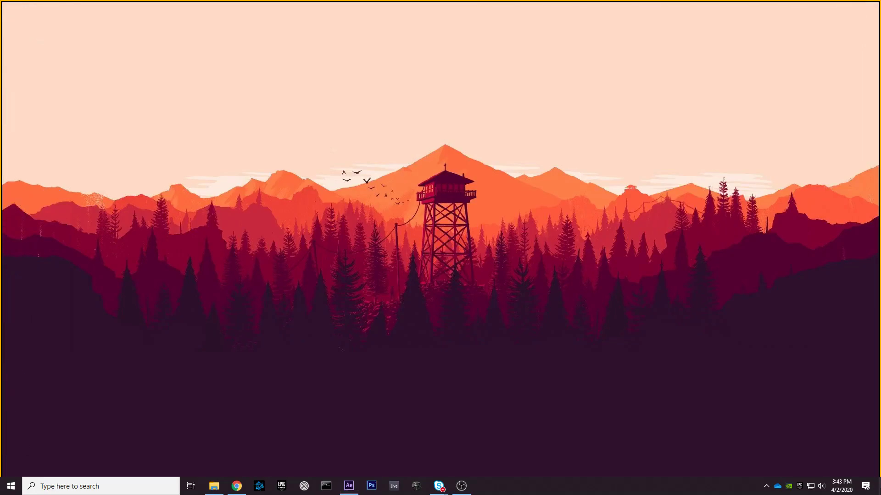
double_click(853, 16)
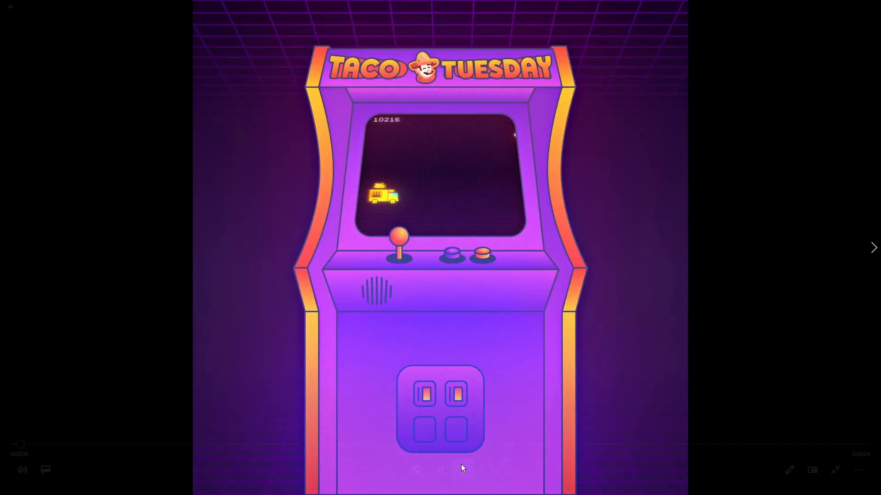
left_click(440, 470)
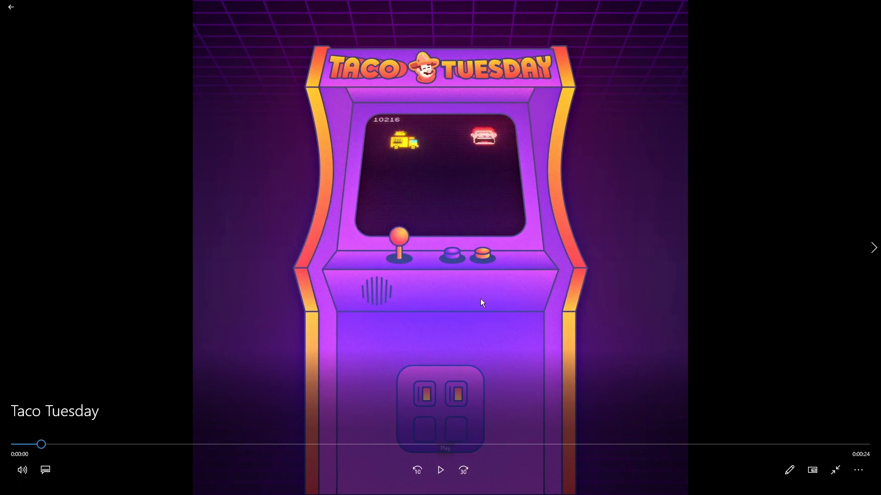
left_click(440, 476)
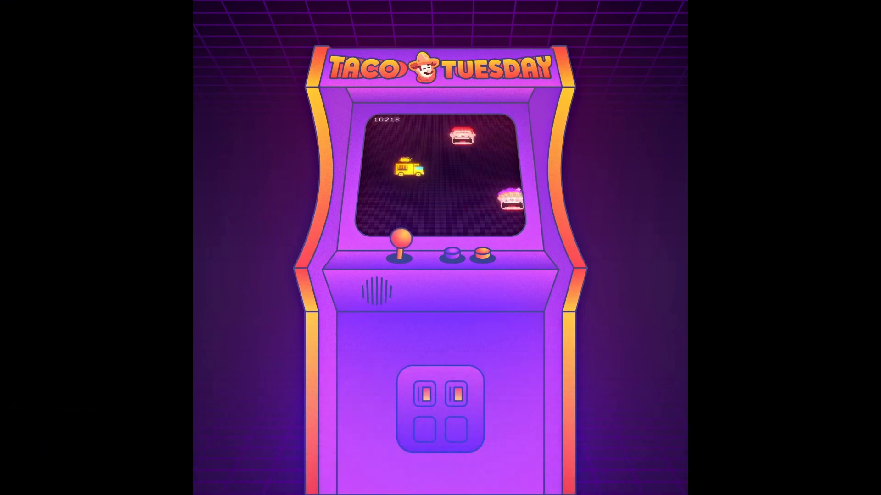
- Replay the finished video's section around 0:00:01 in short stretches to study the arcade screen's burst
left_click(440, 472)
left_click_drag(88, 444, 67, 444)
left_click(442, 476)
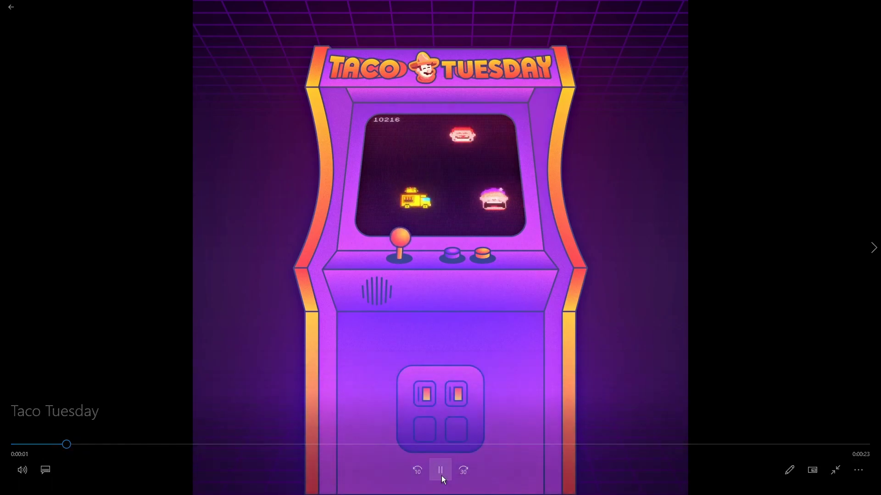
left_click(441, 472)
left_click_drag(94, 444, 59, 444)
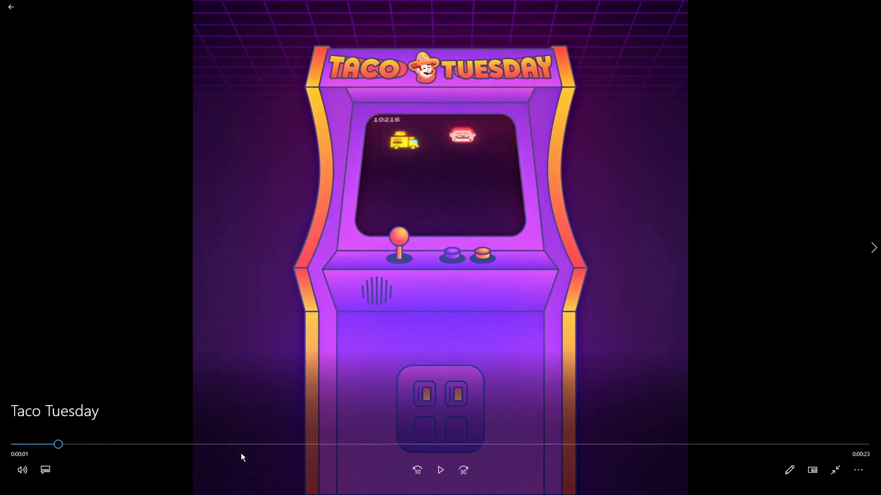
left_click(447, 467)
left_click(447, 467)
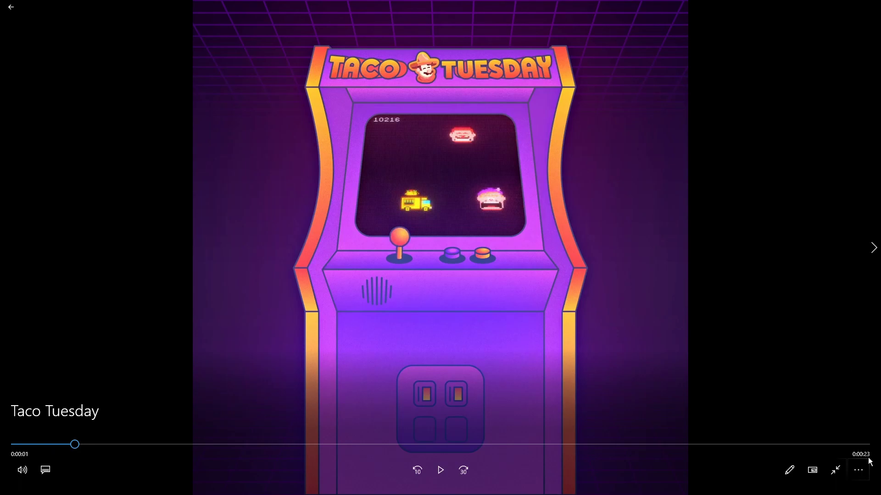
- Turn on Repeat for the reference video and play it again from just after the one-second mark
left_click(858, 470)
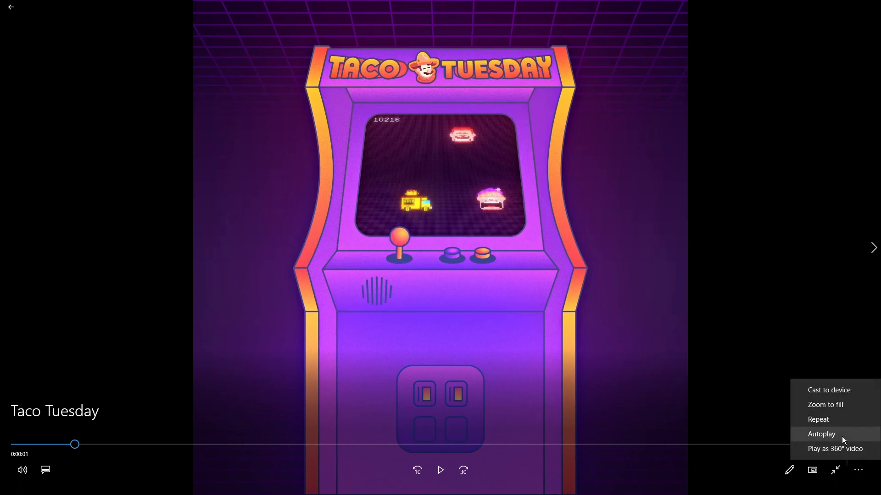
left_click(824, 420)
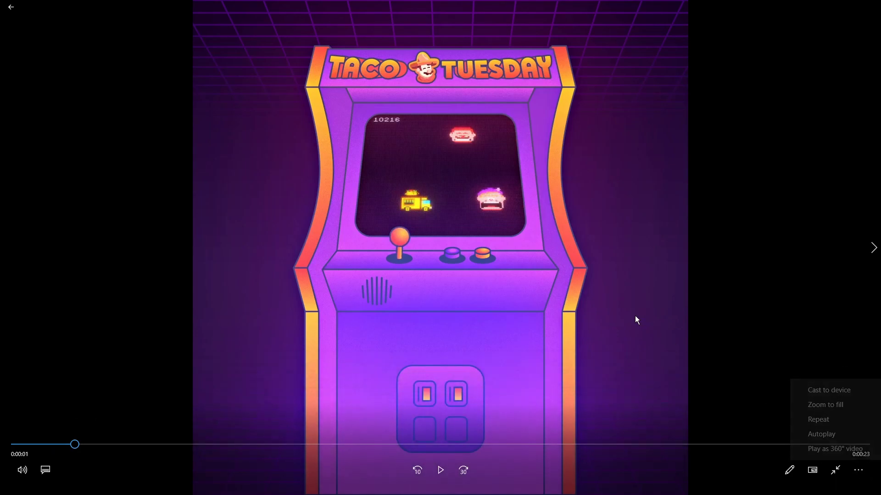
mouse_move(77, 448)
left_mouse_down()
mouse_move(51, 448)
mouse_move(67, 445)
left_mouse_up()
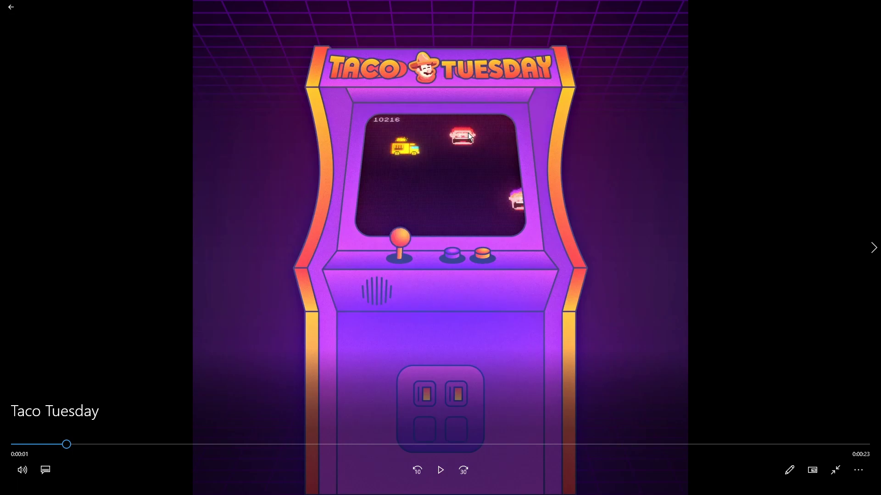
left_click(440, 470)
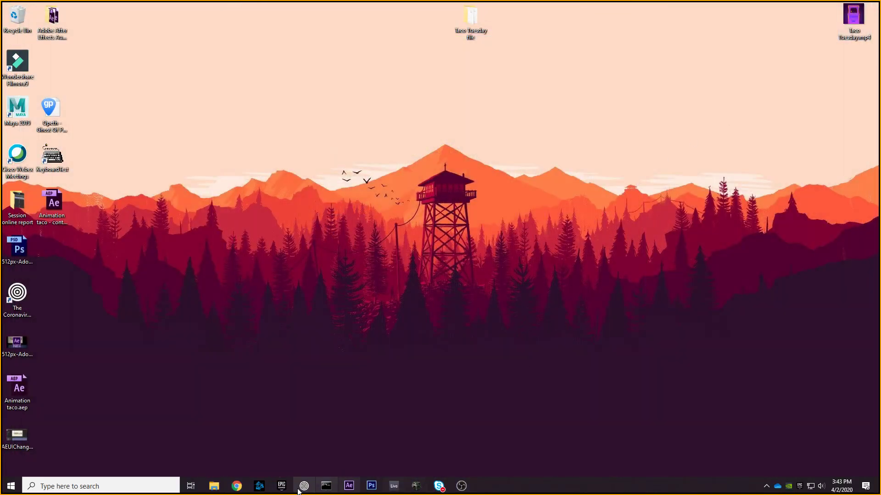
- Switch back to After Effects, preview the sliding bar in the Burst composition and return to frame 0
left_click(349, 486)
left_click_drag(282, 343, 178, 350)
key("space")
key("space")
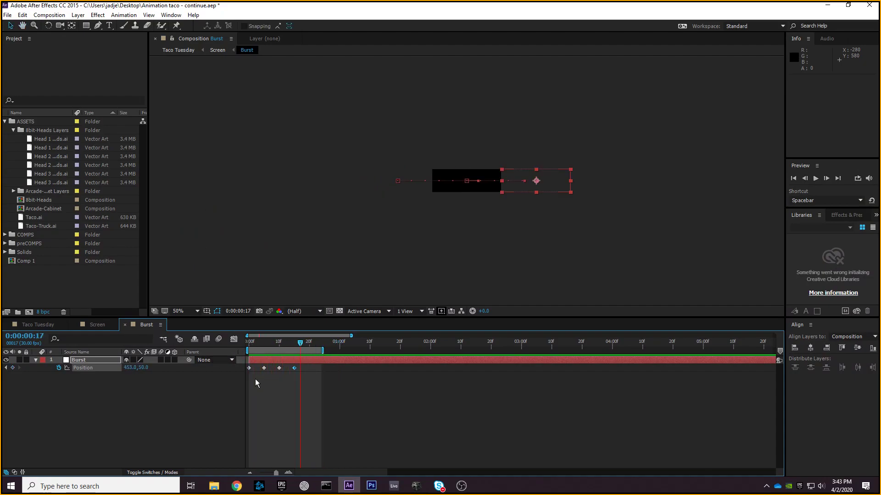
left_click_drag(299, 345, 219, 343)
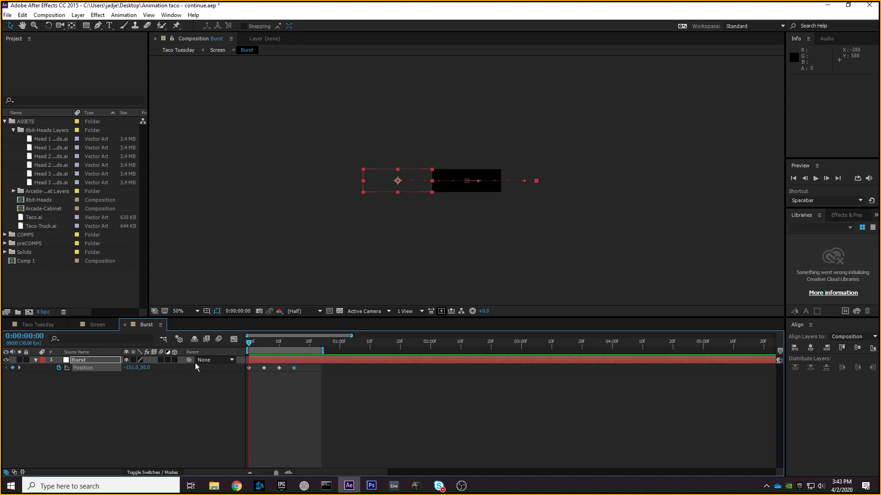
- Pre-compose the white Burst solid into a composition named "Burst Shape", leaving all attributes in Burst
left_click(52, 376)
left_click(36, 360)
left_click(71, 361)
left_click(125, 382)
left_click(79, 362)
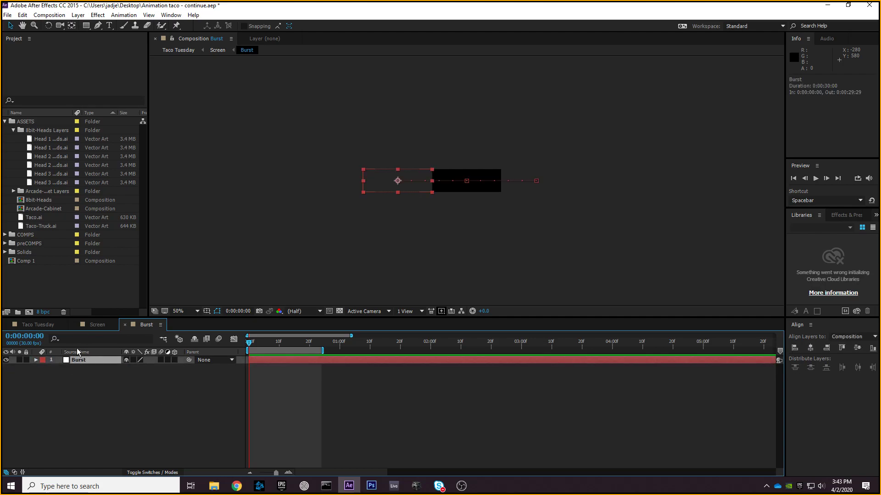
left_click(78, 15)
left_click(103, 358)
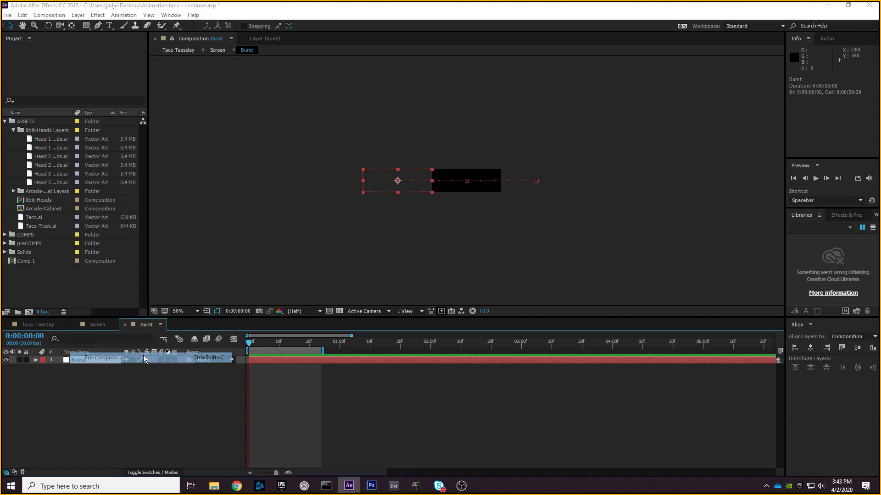
left_click(374, 144)
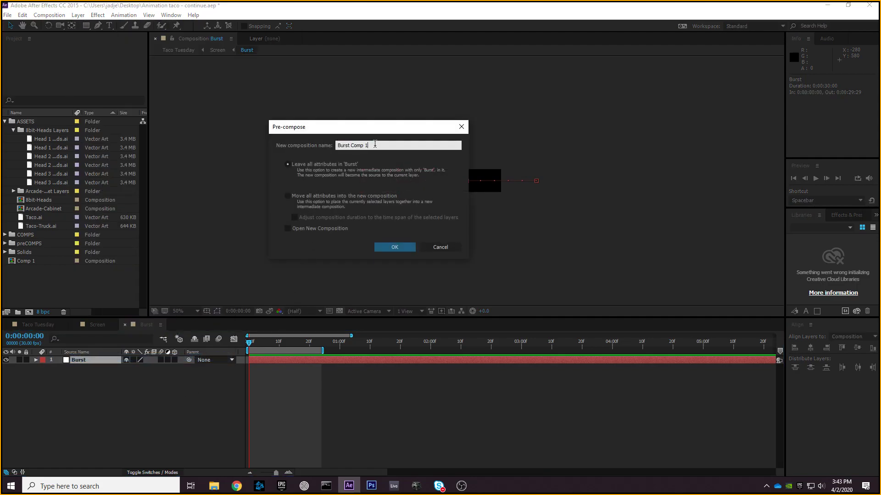
type("star")
key("BackSpace")
key("BackSpace")
key("BackSpace")
key("BackSpace")
type("Shape")
left_click_drag(352, 133, 403, 117)
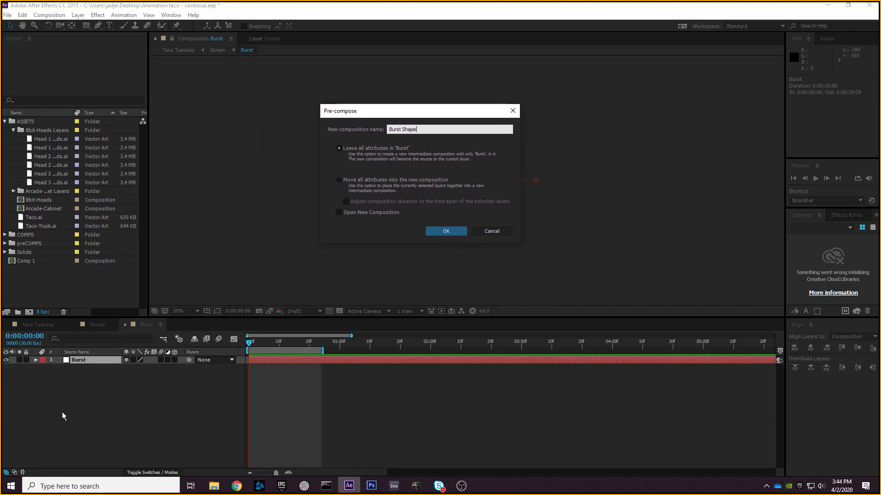
left_click(446, 230)
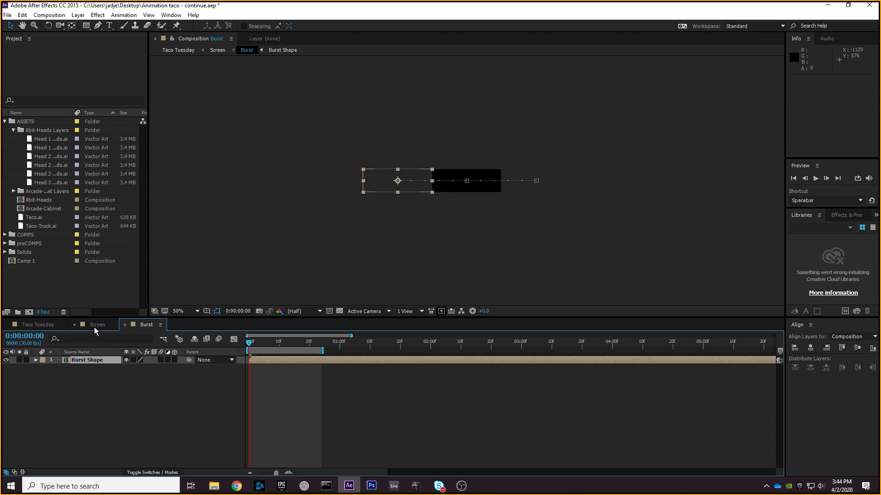
- Try enlarging the Burst composition to 600 x 600 px, keeping its frame rate and duration
left_click(103, 367)
left_click(103, 361)
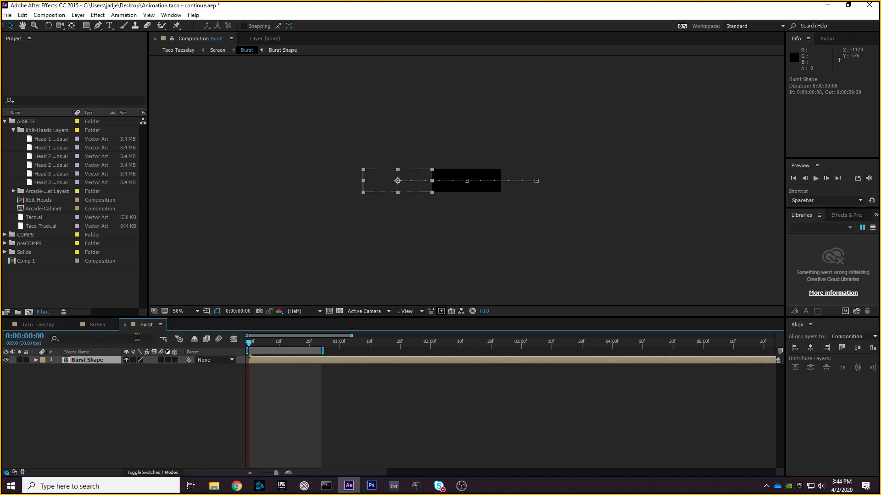
left_click(49, 15)
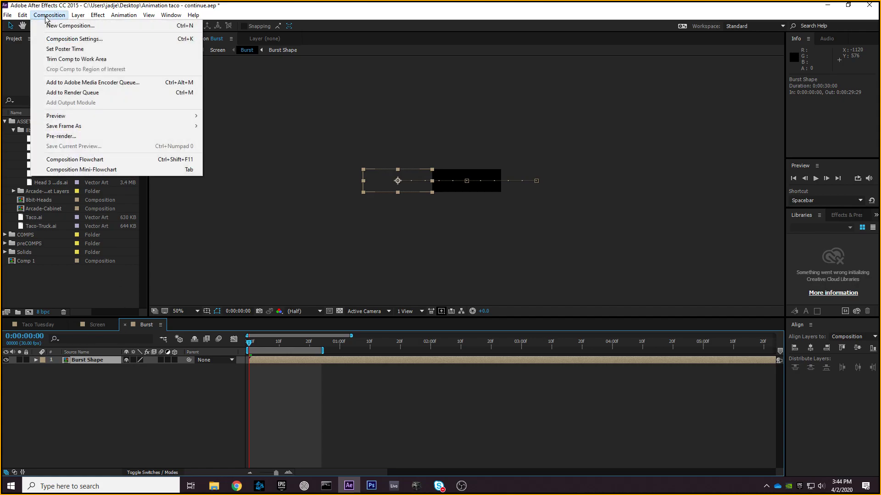
left_click(74, 39)
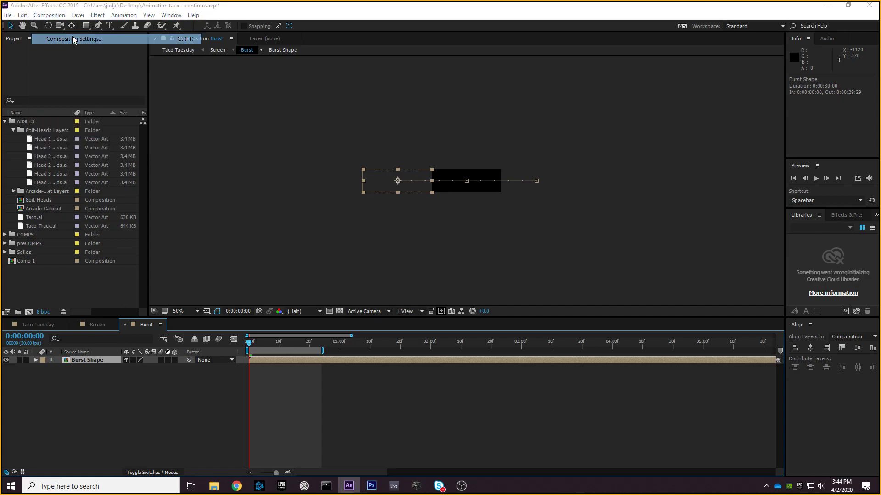
left_click_drag(218, 169, 600, 99)
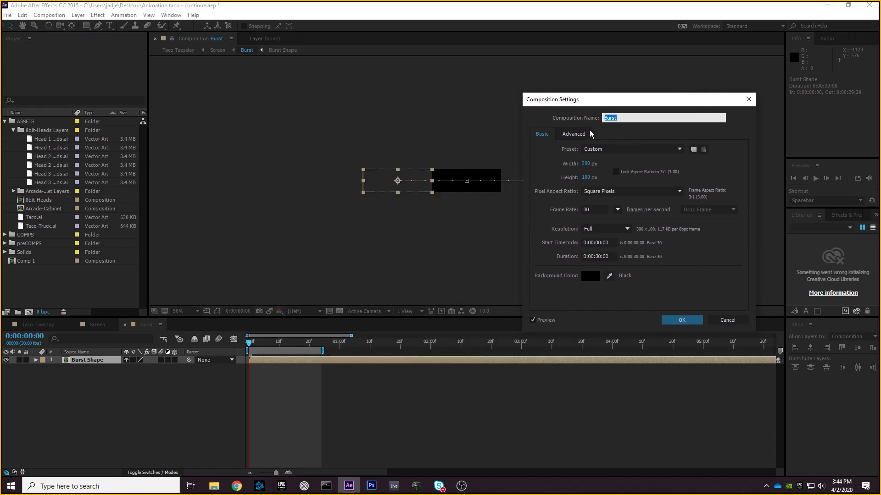
left_click(589, 163)
left_click(589, 178)
left_click(588, 164)
type("600")
left_click(587, 177)
type("600")
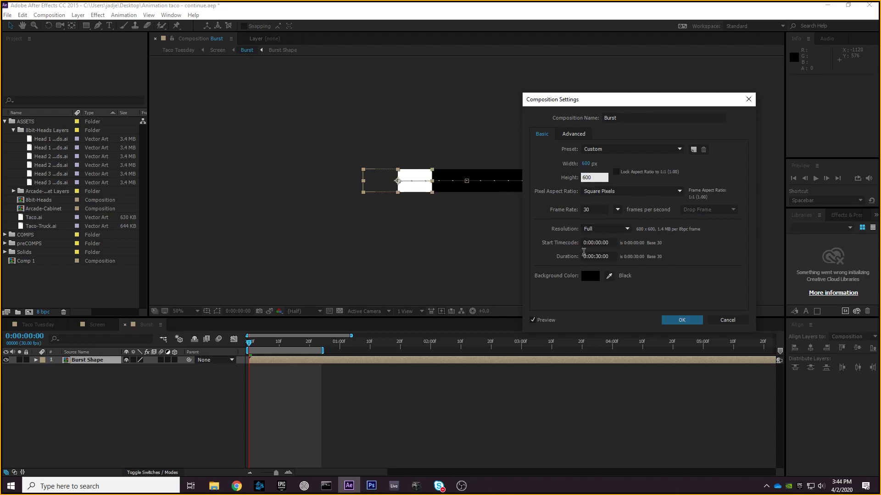
left_click(590, 254)
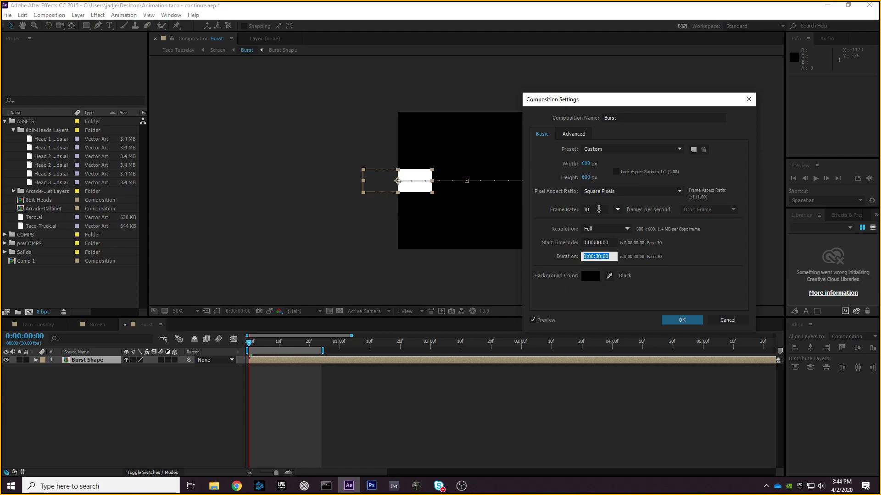
left_click(596, 209)
left_click_drag(622, 98, 638, 96)
left_click(700, 316)
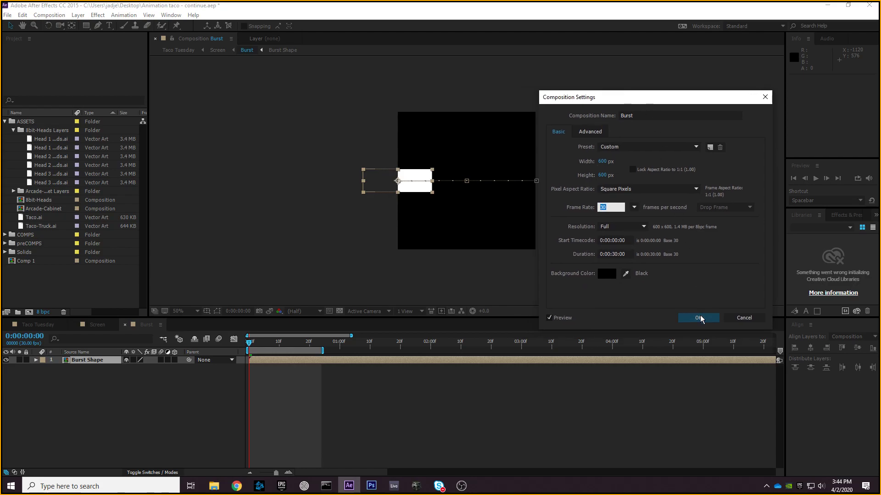
- Preview the enlarged Burst composition and undo its composition settings change
left_click_drag(249, 343, 204, 359)
key("space")
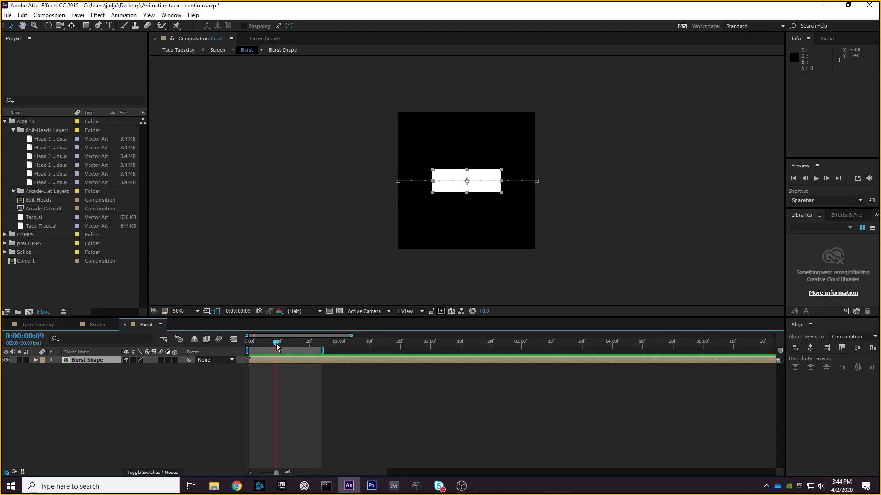
left_click(97, 324)
double_click(123, 390)
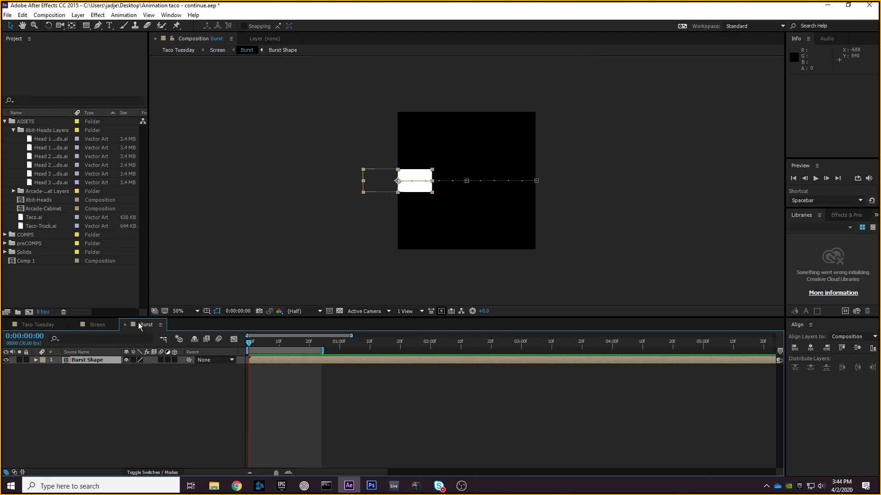
key("ctrl+z")
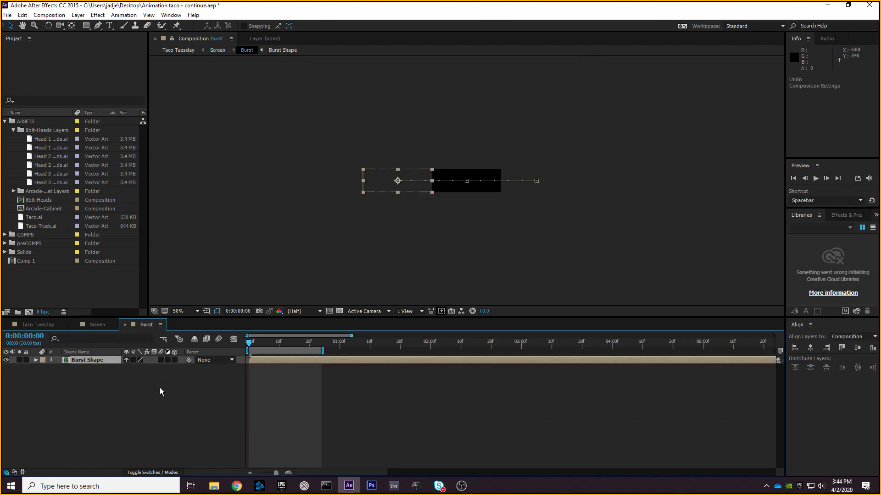
- Open the Burst Shape composition, play it and show the white solid's Position at frame 0
left_click_drag(249, 343, 246, 345)
double_click(106, 360)
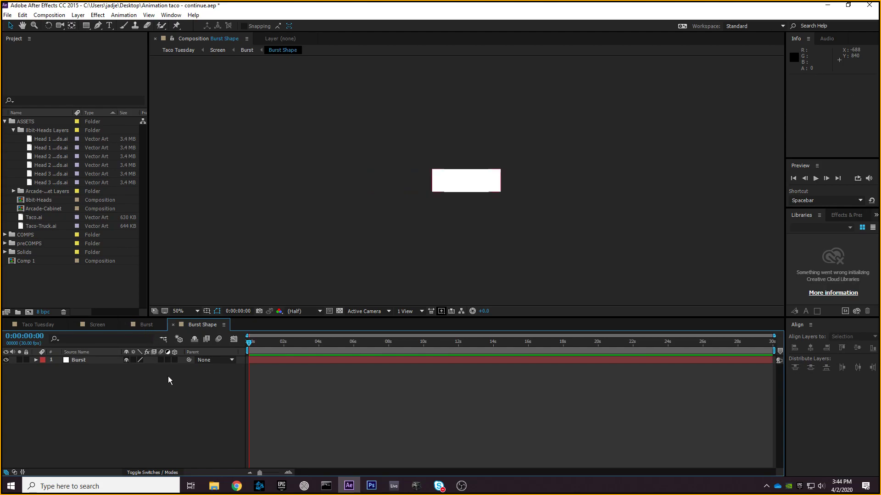
left_click_drag(248, 342, 275, 366)
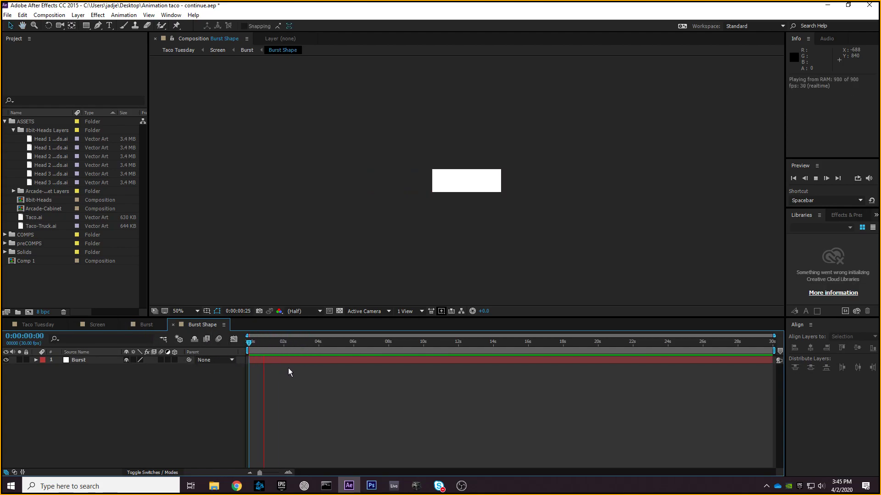
left_click(81, 360)
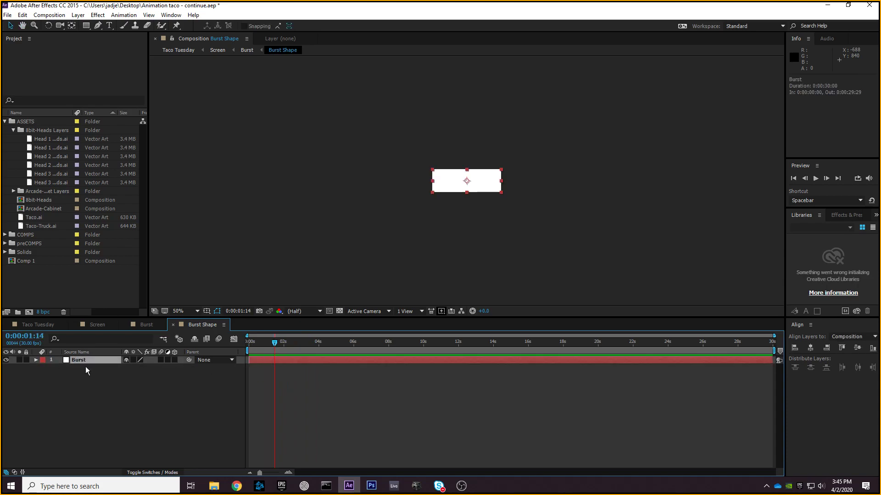
key("p")
left_click_drag(275, 343, 247, 348)
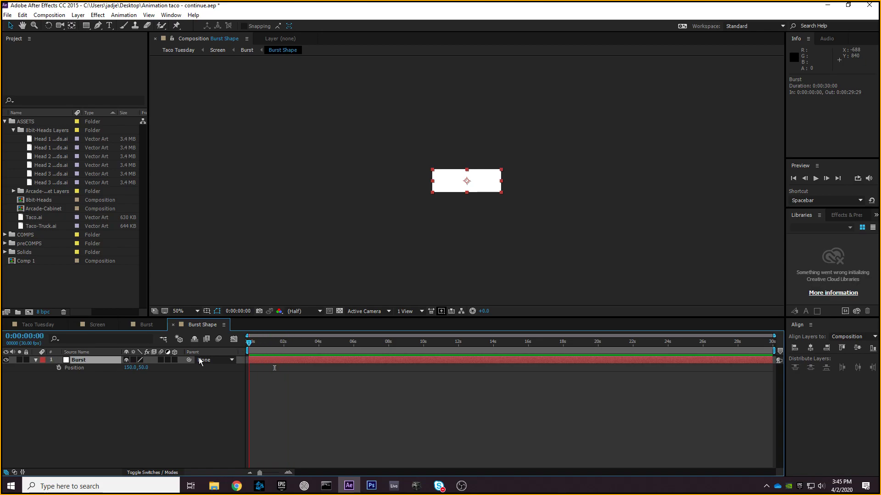
- Set the Burst Shape composition's size to 600 x 600 px and scrub through its timeline
left_click(146, 324)
left_click(195, 324)
left_click(49, 14)
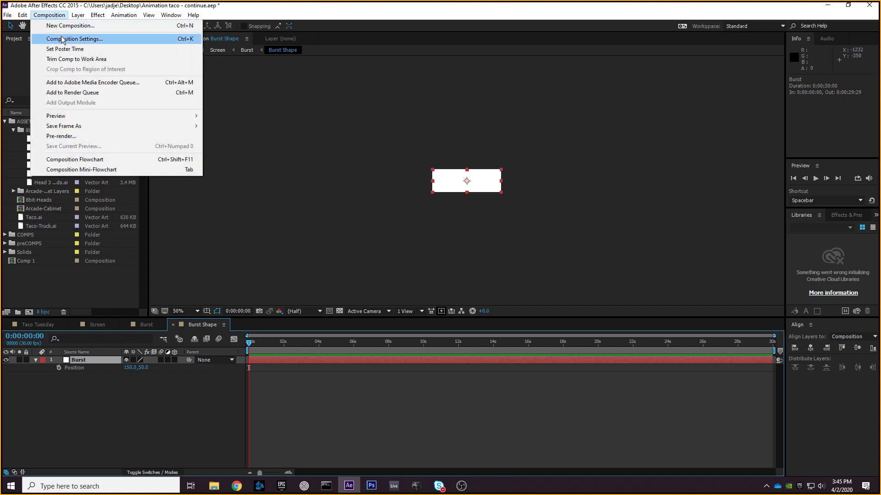
left_click(62, 39)
left_click(603, 162)
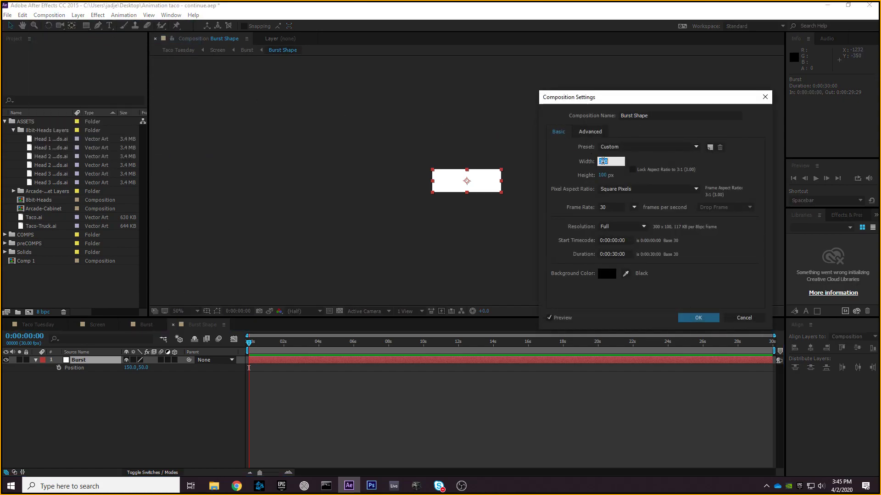
type("600")
left_click(606, 176)
type("600")
left_click(700, 317)
left_click_drag(251, 344, 260, 343)
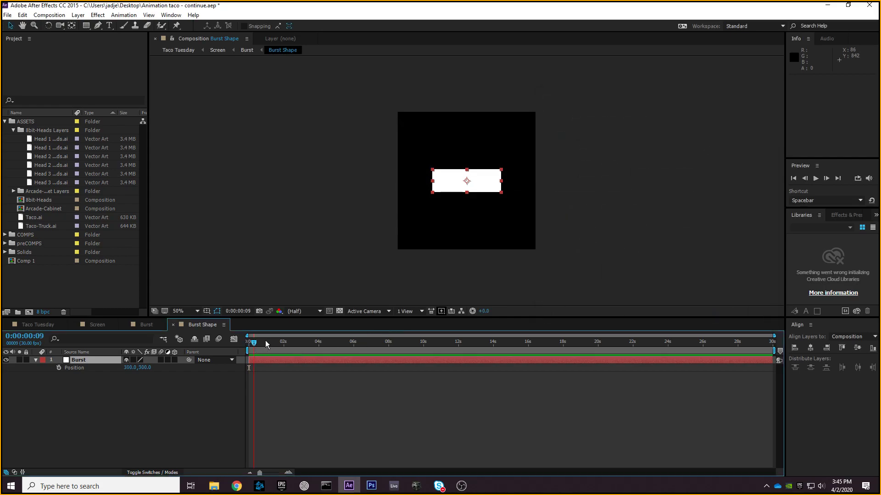
left_click_drag(384, 341, 415, 341)
key("Home")
- Set the white solid's Anchor Point to -1, 50 so it pivots from its left edge
left_click(491, 189)
left_click(104, 393)
left_click(87, 359)
key("a")
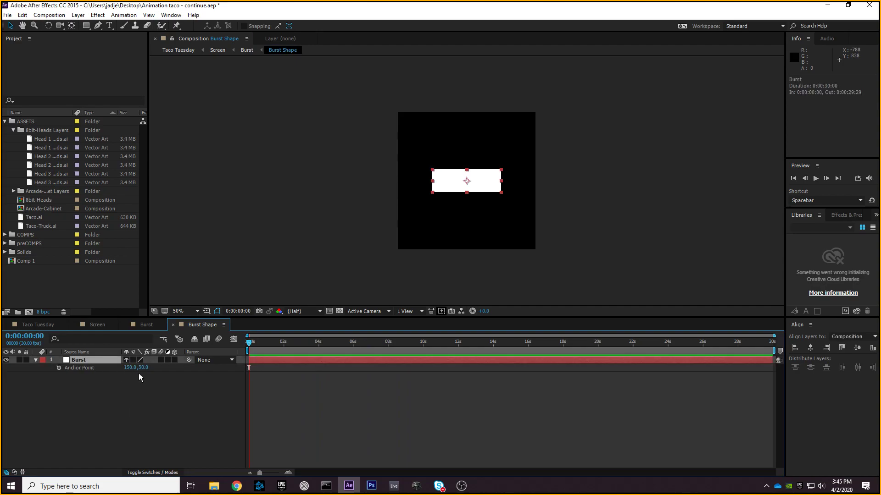
left_click_drag(134, 369, 64, 372)
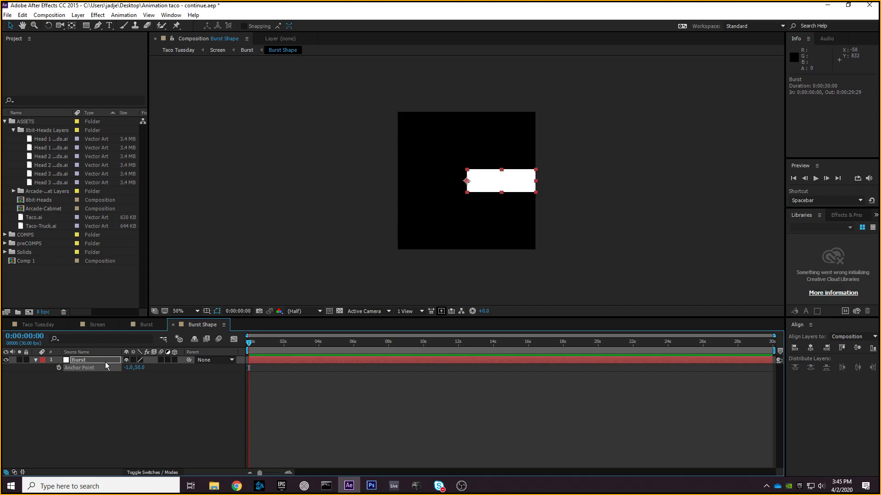
- Scale the white solid in Burst Shape to 25% in both width and height
key("s")
left_click(136, 368)
type("25")
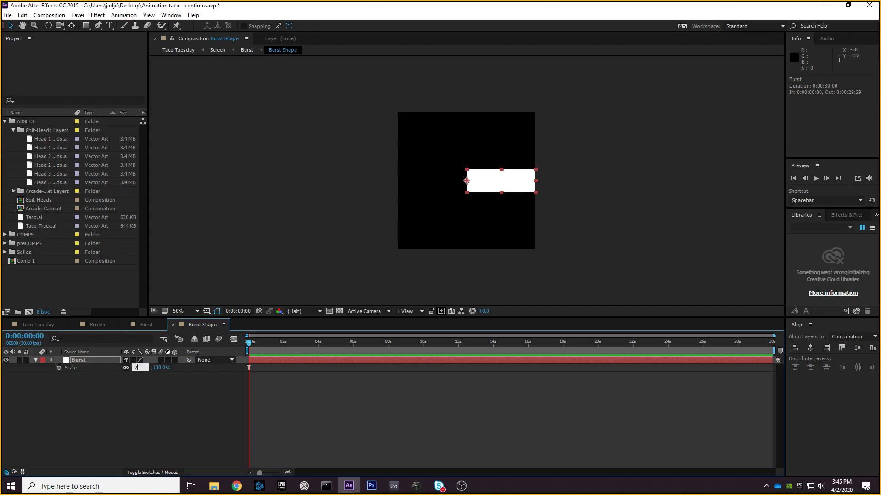
key("Return")
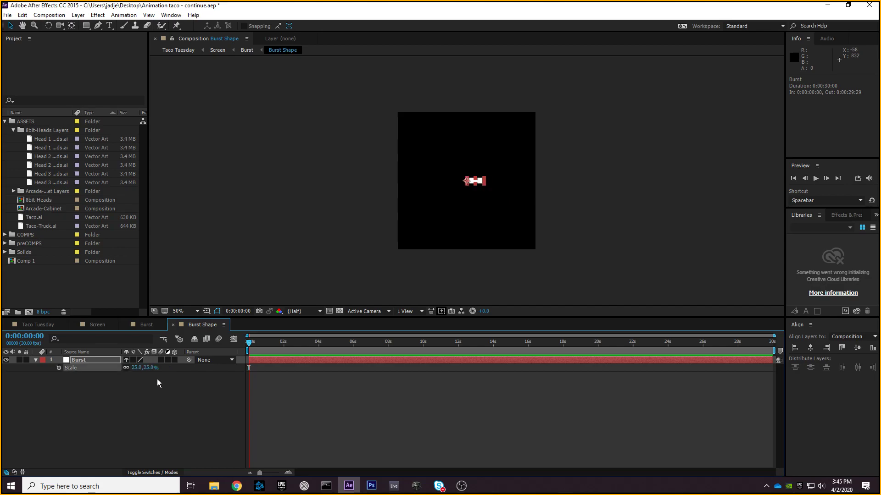
- Undo the white solid's scaling and set its Anchor Point to 2, 50 in Burst Shape
key("ctrl+z")
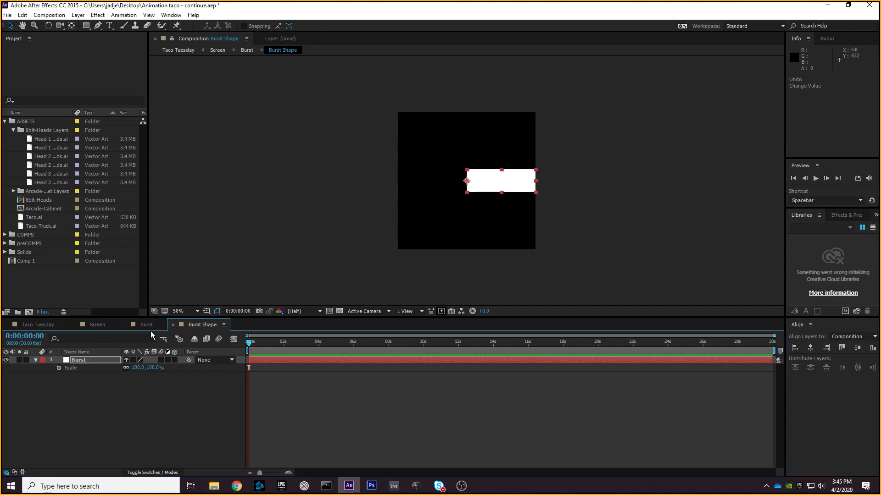
key("a")
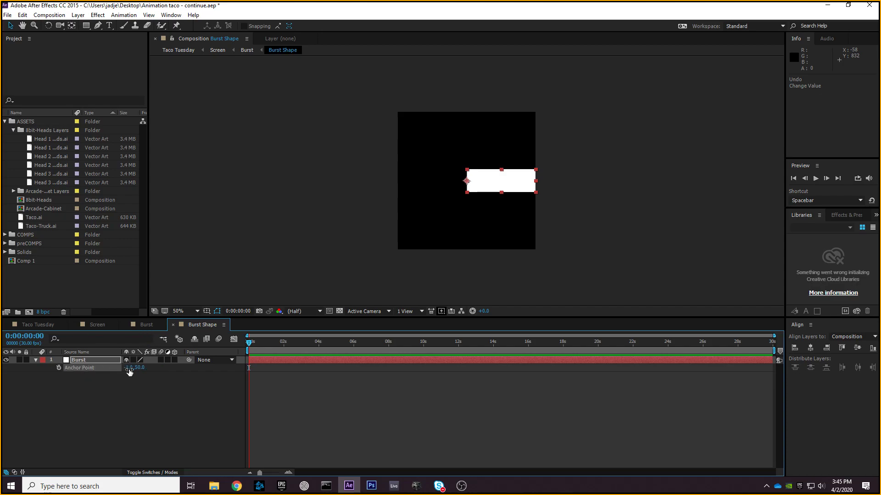
left_click_drag(129, 368, 132, 368)
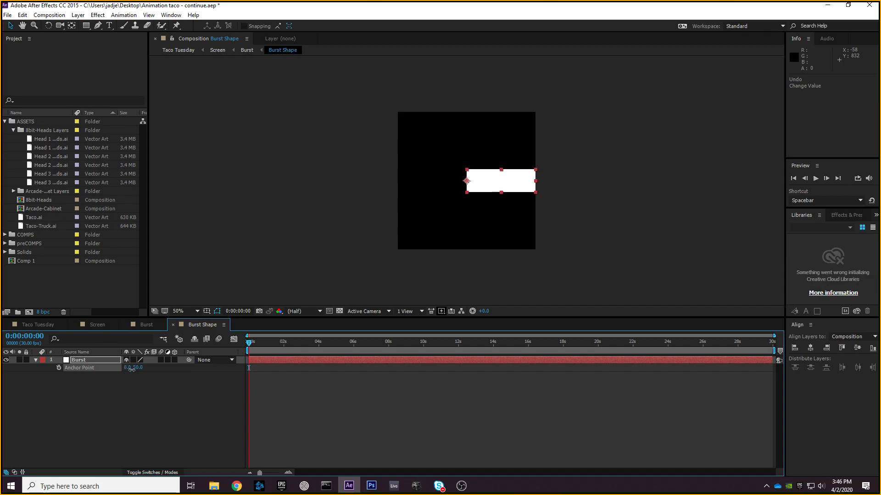
left_click(610, 238)
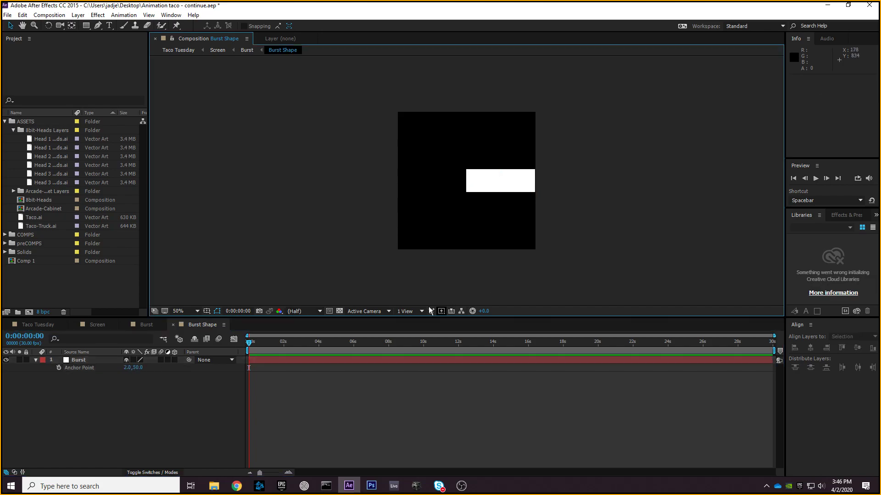
- Compare the Burst Shape, Burst and Screen compositions and scrub the sliding bar in the Burst timeline
left_click_drag(252, 340, 219, 343)
left_click(146, 324)
left_click(160, 388)
left_click(97, 324)
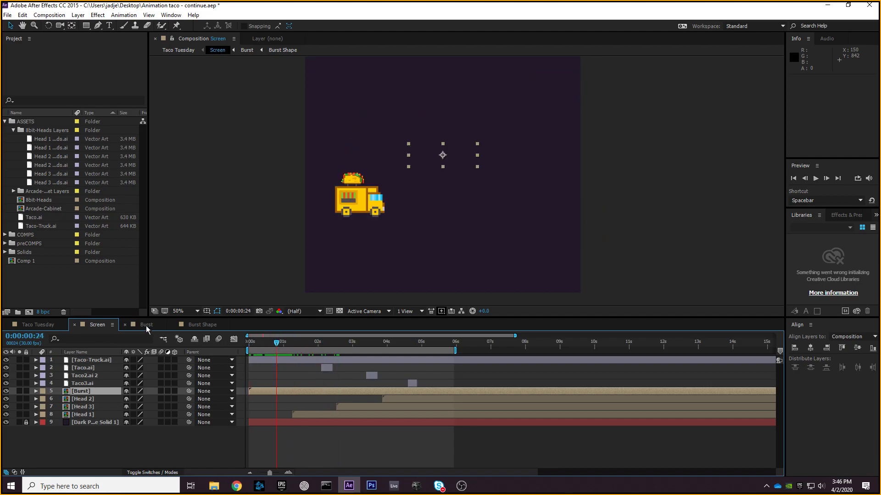
left_click(147, 325)
left_click_drag(317, 343, 436, 354)
left_click(202, 324)
left_click(145, 325)
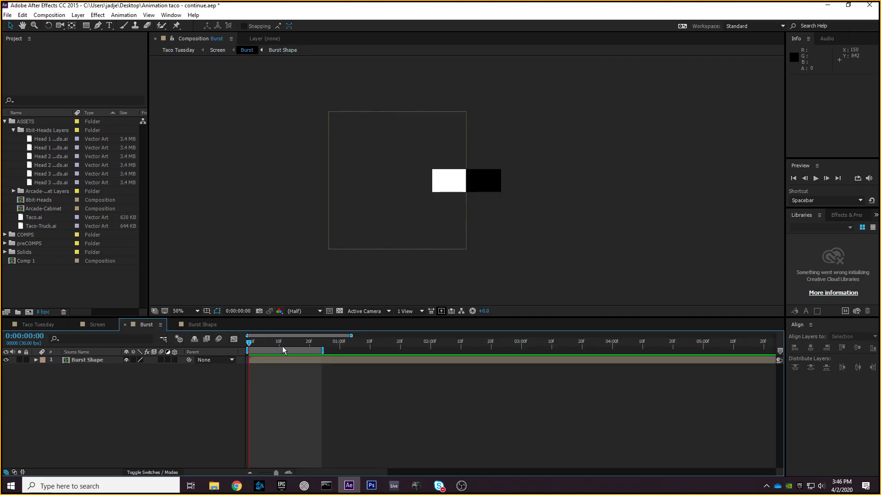
mouse_move(250, 343)
left_mouse_down()
mouse_move(304, 343)
mouse_move(251, 345)
mouse_move(309, 353)
mouse_move(279, 349)
mouse_move(228, 362)
mouse_move(294, 350)
mouse_move(245, 352)
left_mouse_up()
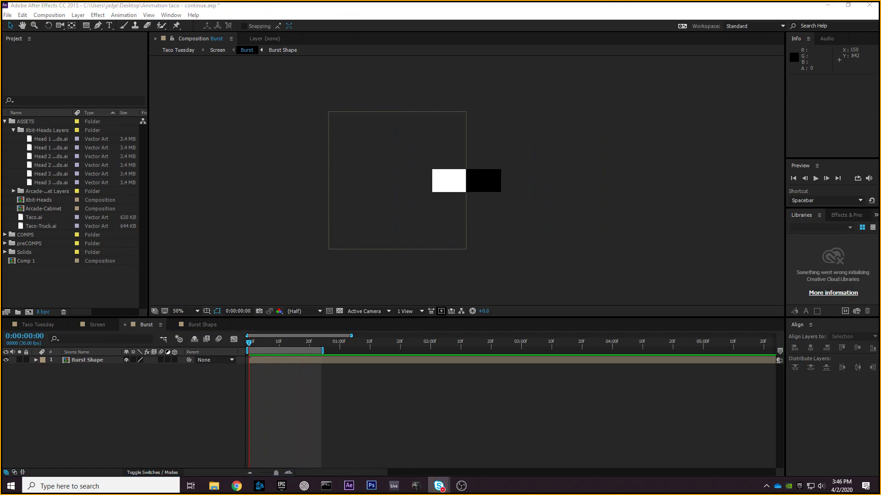
- Scrub Burst to frame 2, then switch to Photos to check the reference screenshot Capture.JPG and close it
key("alt+Tab")
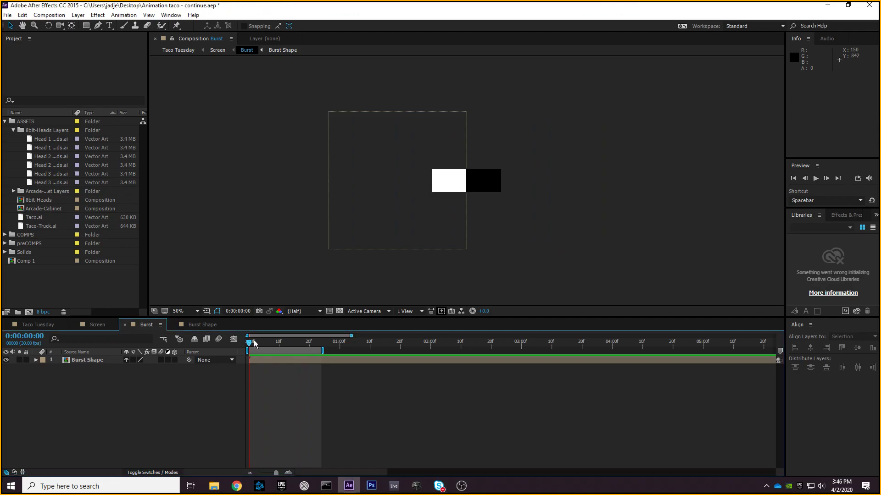
mouse_move(248, 349)
left_mouse_down()
mouse_move(290, 347)
mouse_move(228, 347)
mouse_move(305, 342)
mouse_move(254, 342)
left_mouse_up()
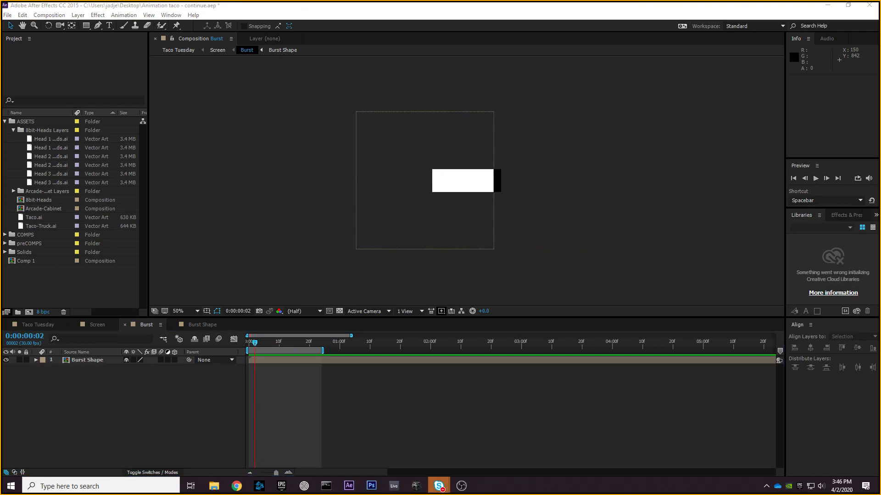
key("alt+Tab")
key("super+e")
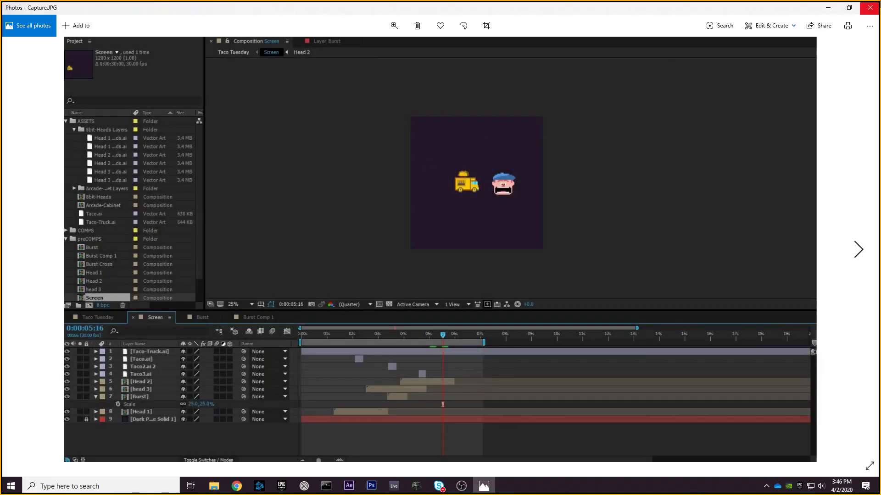
left_click(870, 8)
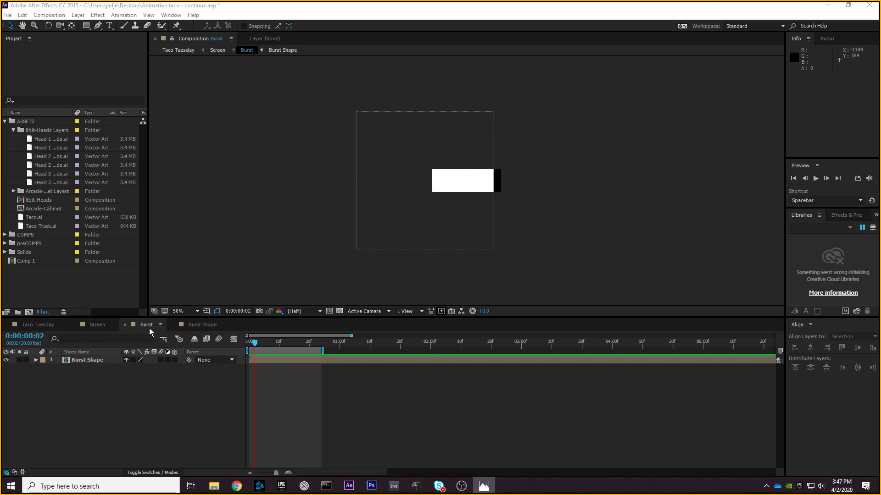
- Set the Rotation of the white solid in the Burst Shape composition to -90° at frame 0
left_click(107, 359)
left_click_drag(255, 344, 224, 349)
left_click(205, 326)
left_click(509, 190)
key("r")
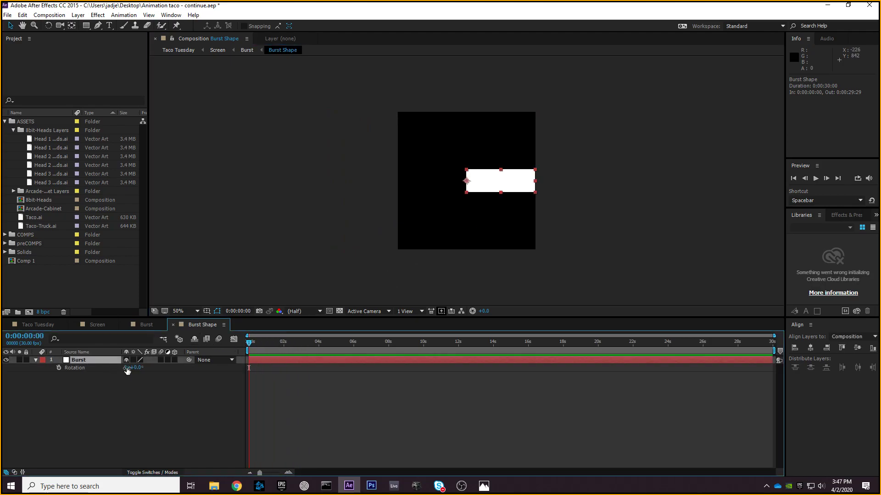
left_click(136, 368)
type("-90")
key("Return")
left_click_drag(250, 343, 238, 357)
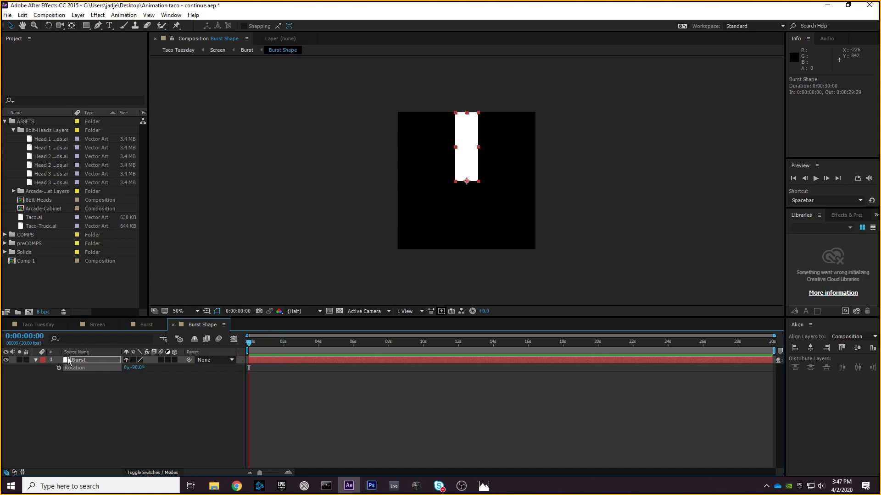
- Examine how the rotated bar plays in Burst, comparing it with the solid inside Burst Shape
key("p")
left_click(148, 328)
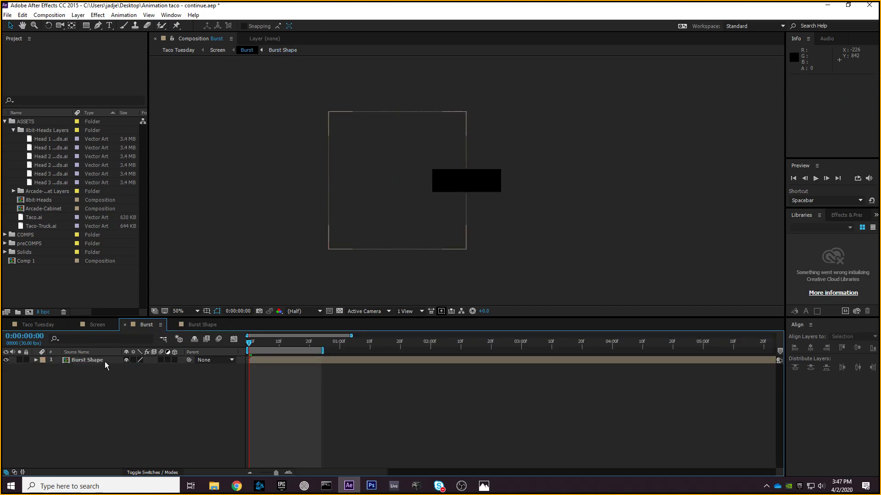
left_click(105, 362)
left_click_drag(266, 342, 247, 353)
left_click(180, 326)
left_click(149, 325)
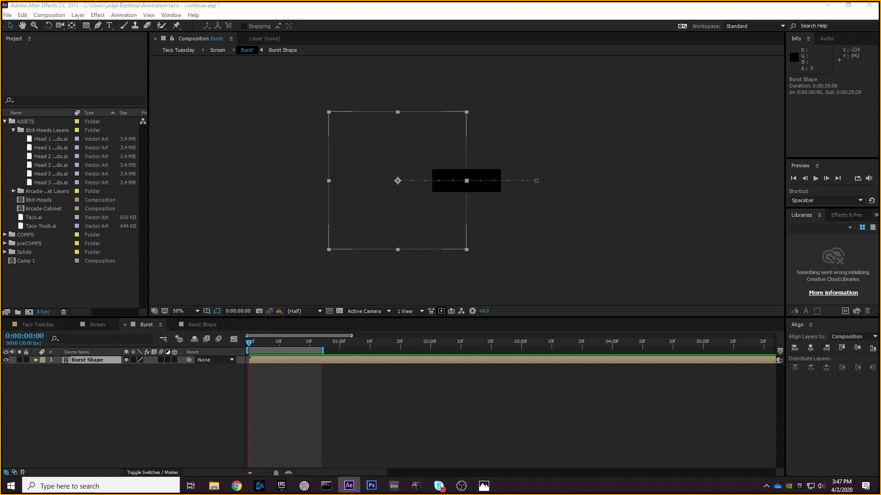
left_click_drag(249, 344, 225, 364)
left_click(96, 373)
left_click(95, 360)
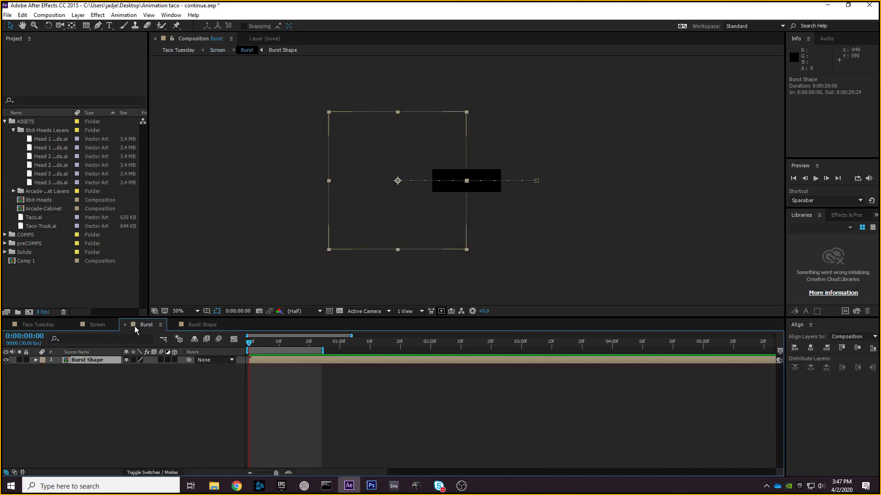
left_click(112, 412)
left_click(90, 361)
left_click(205, 325)
left_click(172, 324)
left_click(126, 361)
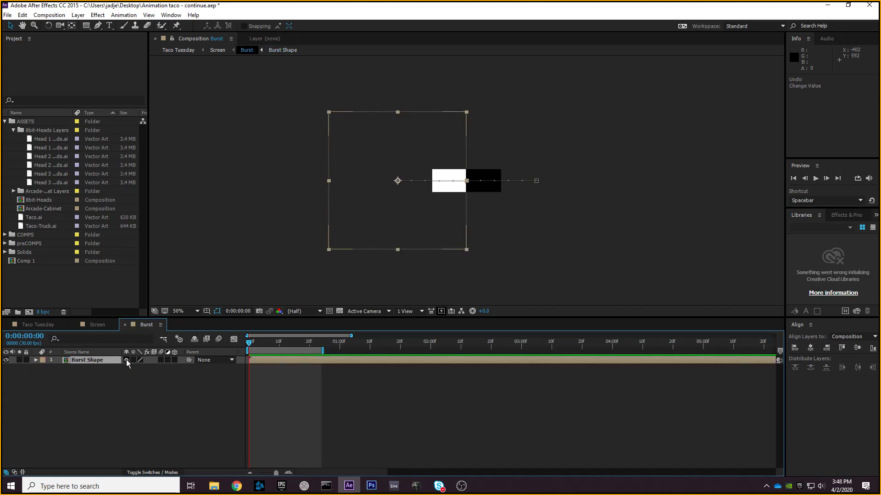
- Undo the changes back to the original un-precomposed Burst solid and preview its sliding animation
key("ctrl+z")
key("ctrl+z")
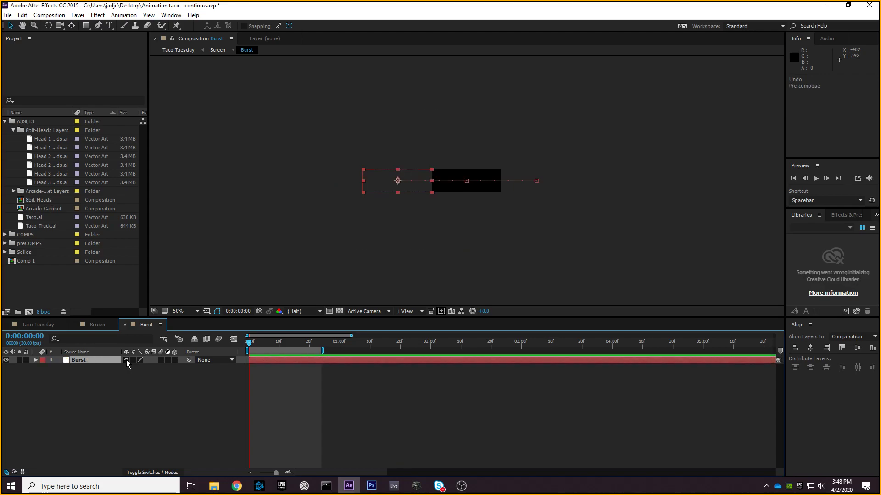
left_click_drag(250, 343, 282, 343)
key("space")
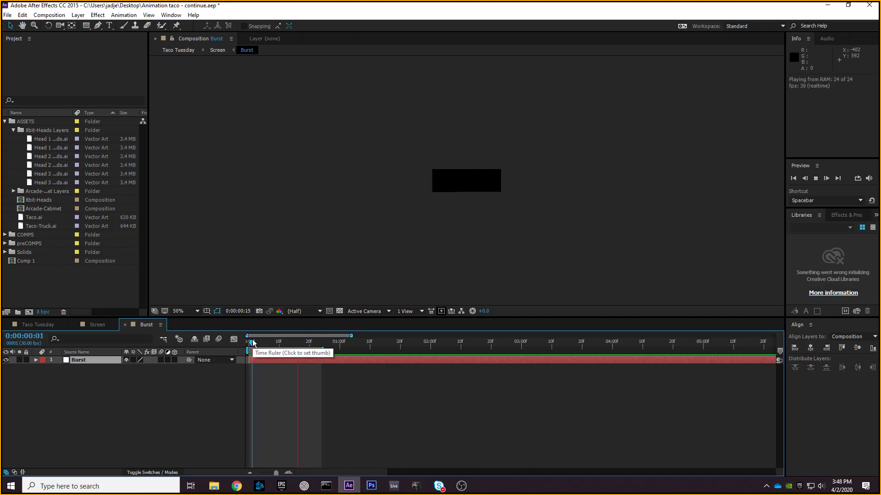
key("space")
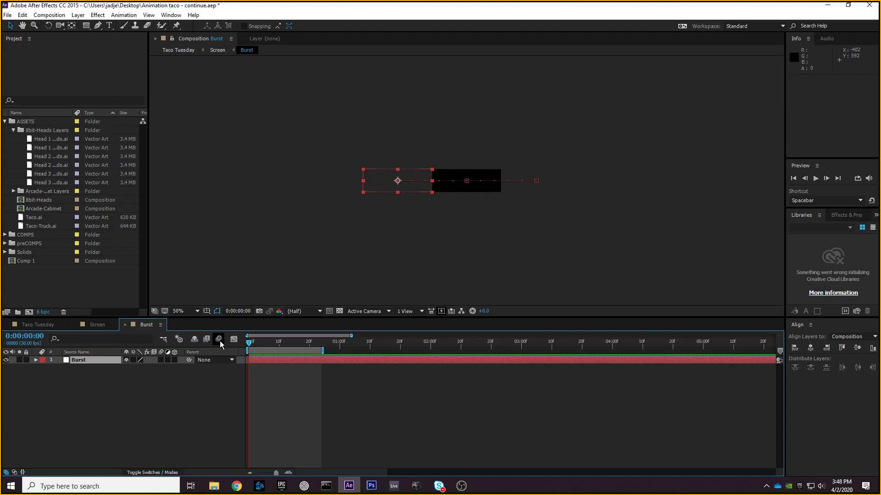
left_click(114, 389)
left_click(108, 361)
left_click(110, 379)
left_click(96, 360)
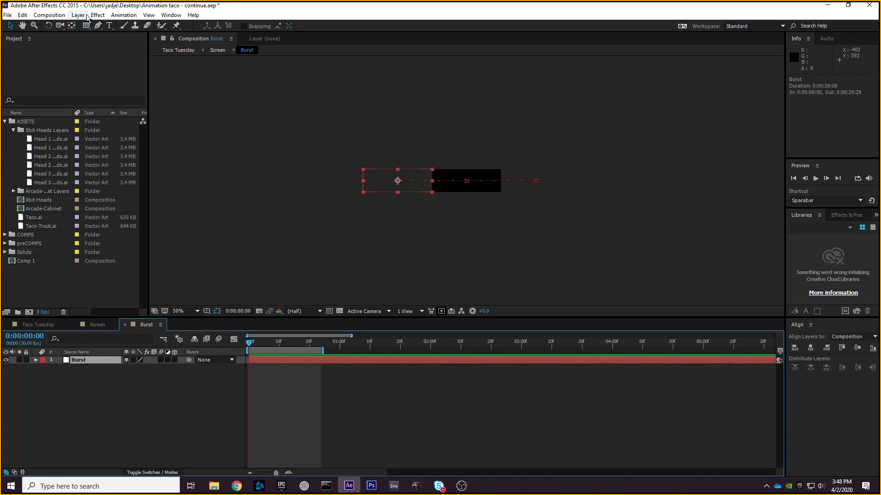
left_click(152, 385)
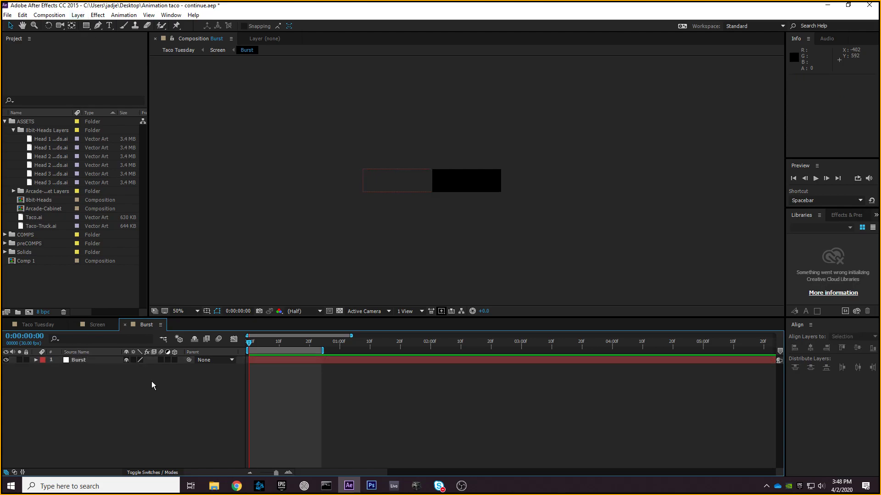
left_click(118, 359)
left_click_drag(245, 345, 99, 412)
- Pre-compose the Burst solid with the option that leaves all attributes in the layer
left_click(99, 362)
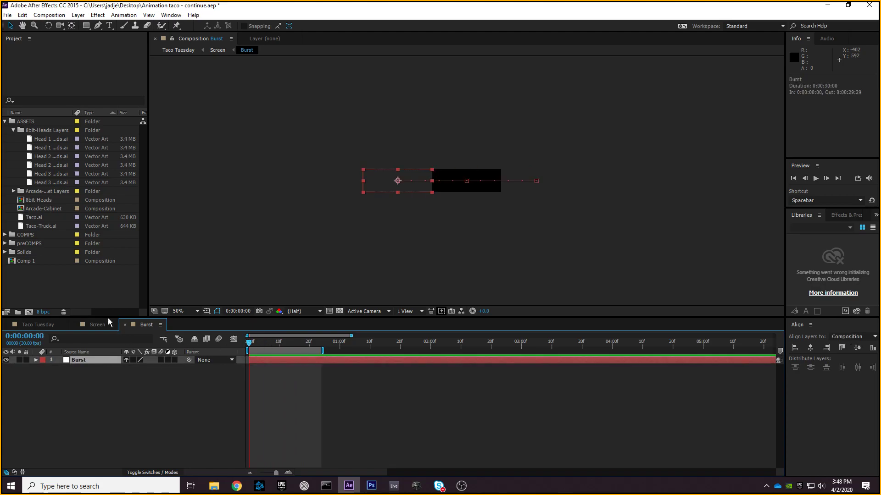
left_click(78, 15)
left_click(132, 357)
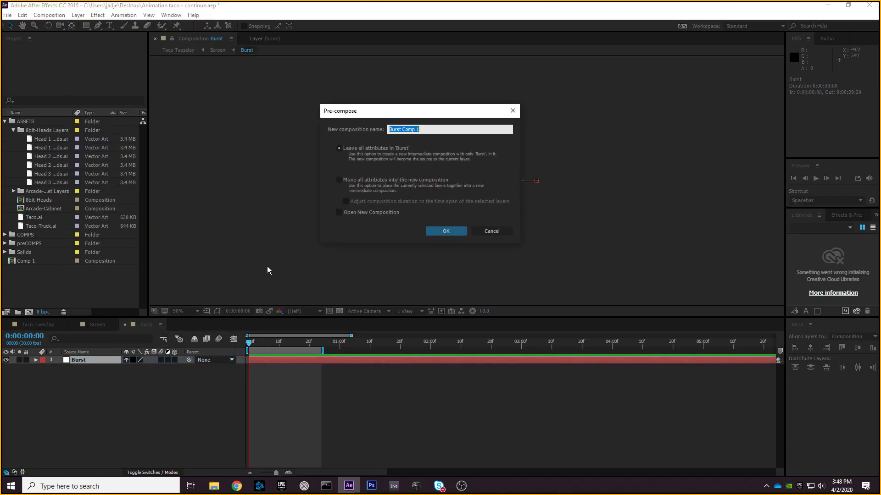
left_click(447, 230)
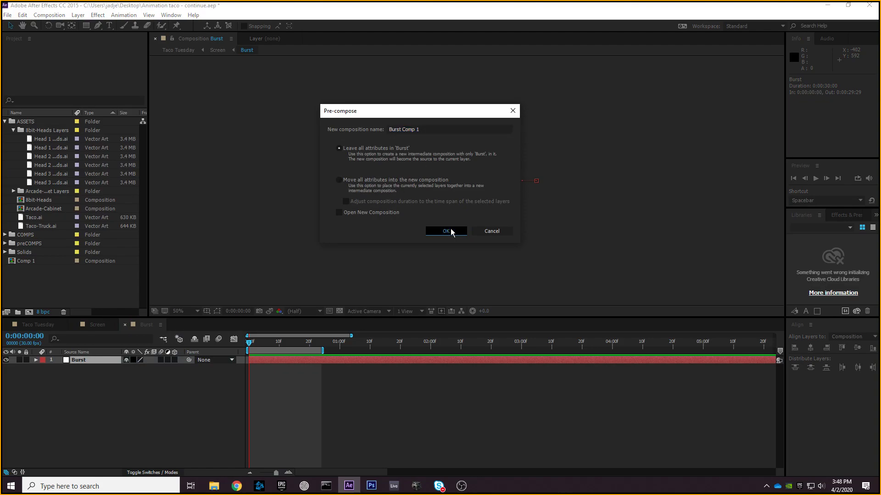
- Inspect the pre-composed layer in Burst, open its nested composition and return to Burst
left_click(110, 327)
left_click(146, 324)
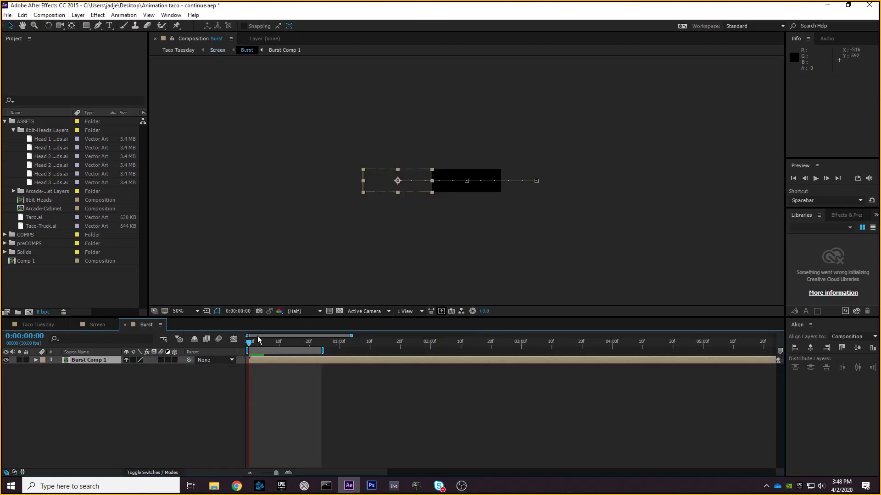
mouse_move(252, 343)
left_mouse_down()
mouse_move(281, 343)
mouse_move(208, 340)
mouse_move(307, 332)
mouse_move(247, 337)
mouse_move(321, 345)
mouse_move(175, 347)
mouse_move(315, 343)
mouse_move(250, 344)
left_mouse_up()
left_click(100, 323)
left_click(147, 324)
double_click(94, 358)
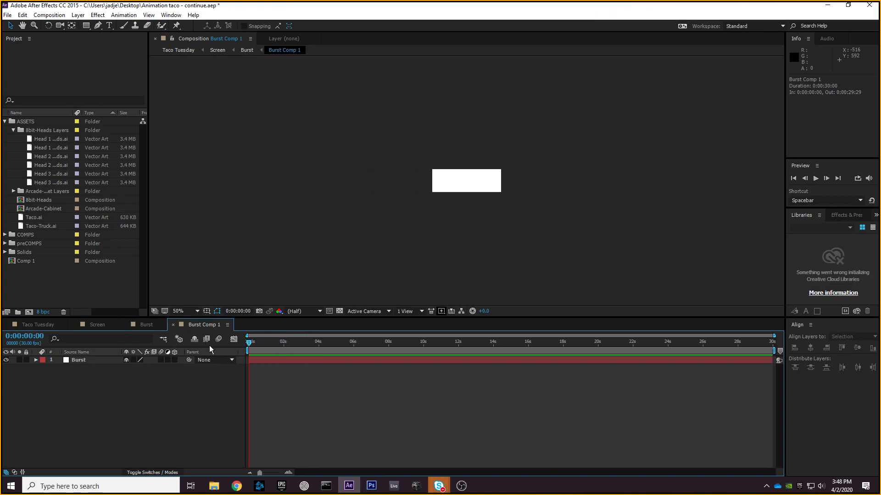
left_click(173, 324)
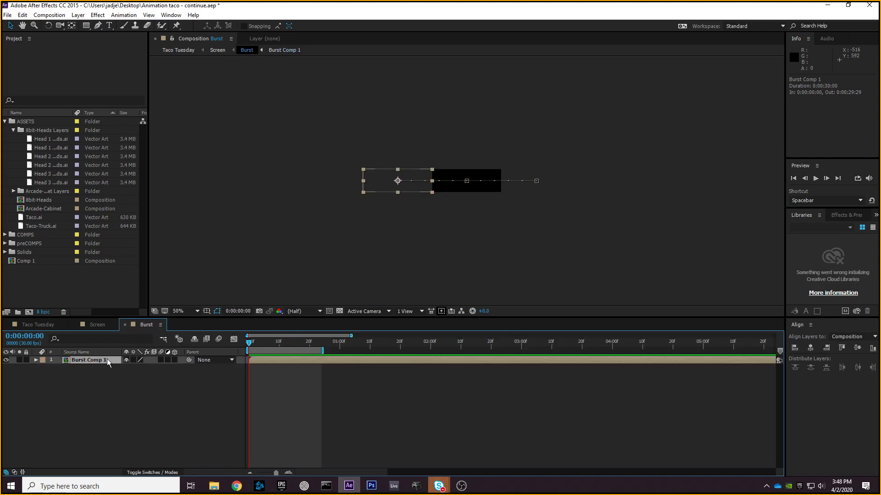
- Undo the pre-compose and pre-compose the Burst solid again, moving all attributes into the new composition
key("ctrl+z")
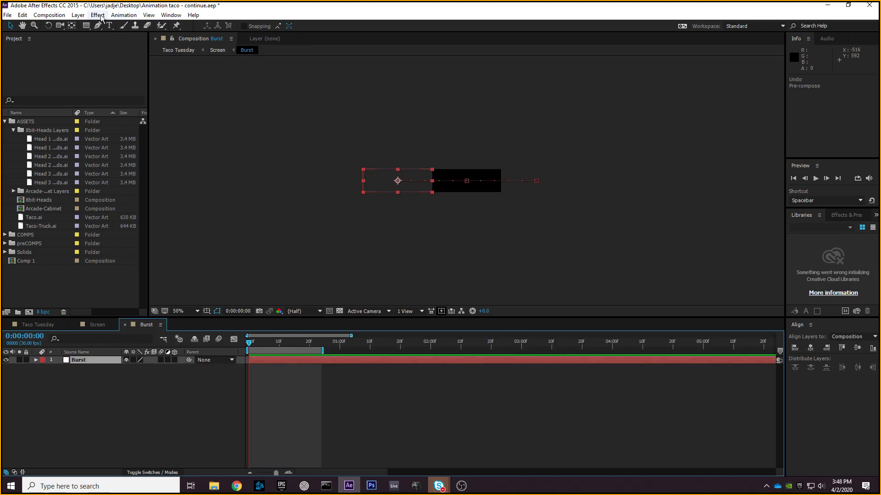
left_click(78, 15)
left_click(175, 357)
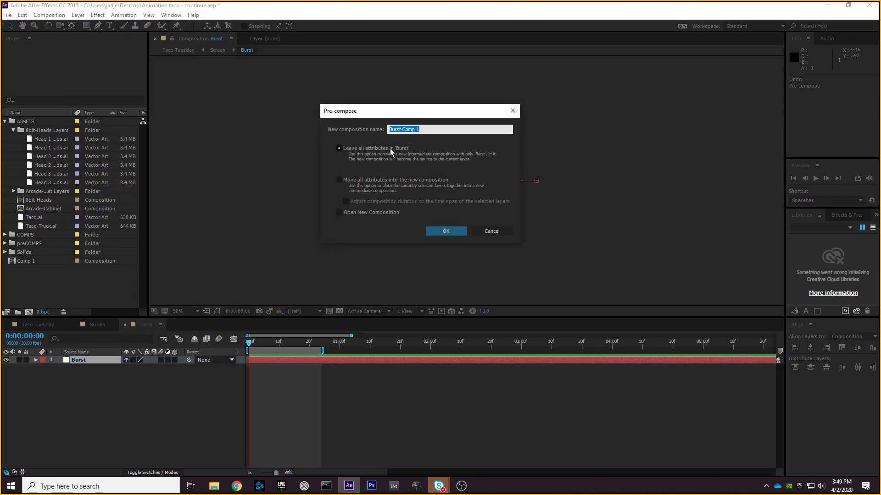
left_click(339, 180)
left_click_drag(403, 111, 577, 136)
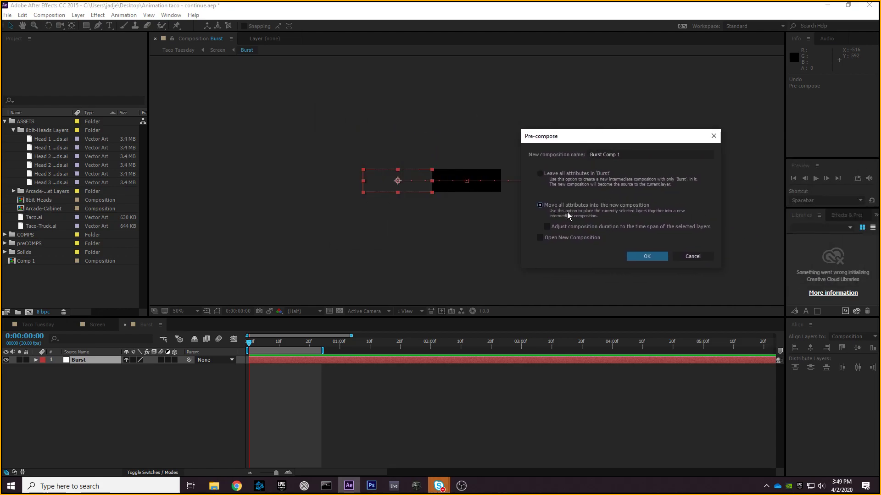
left_click(654, 256)
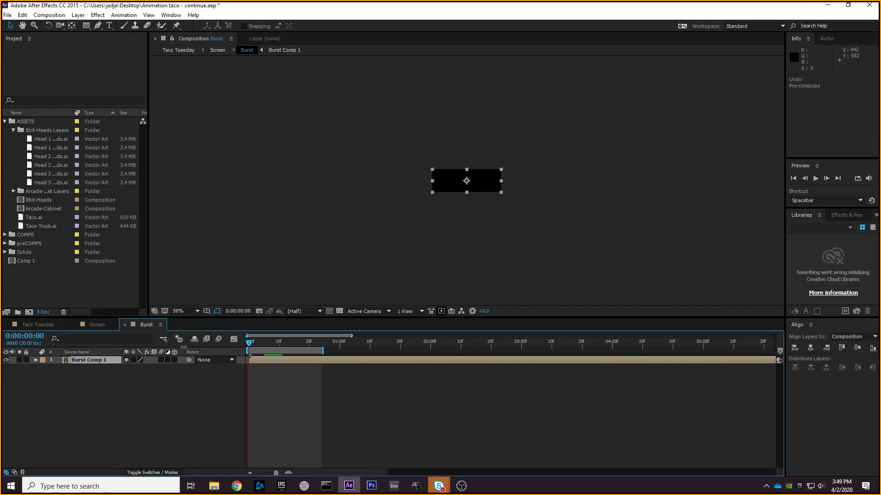
- Open the Burst Comp 1 composition, scrub its start and switch to the reference screenshot in Photos
double_click(106, 360)
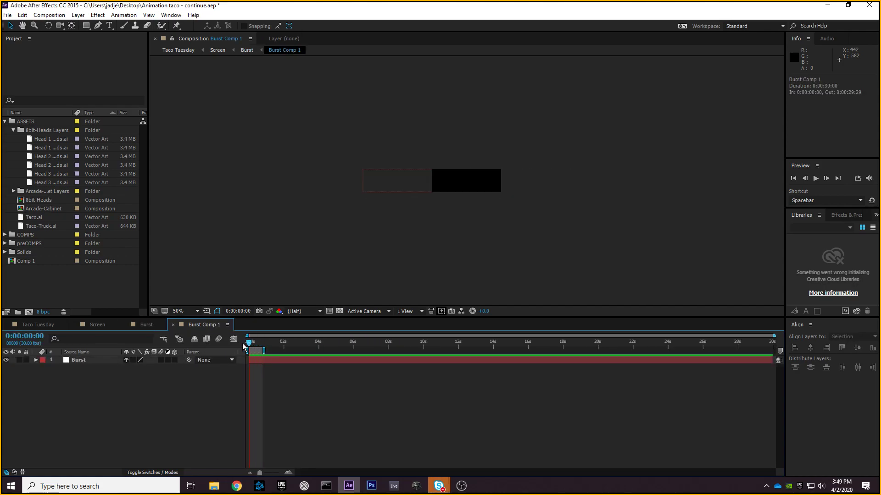
left_click_drag(239, 345, 198, 345)
left_click_drag(249, 344, 248, 344)
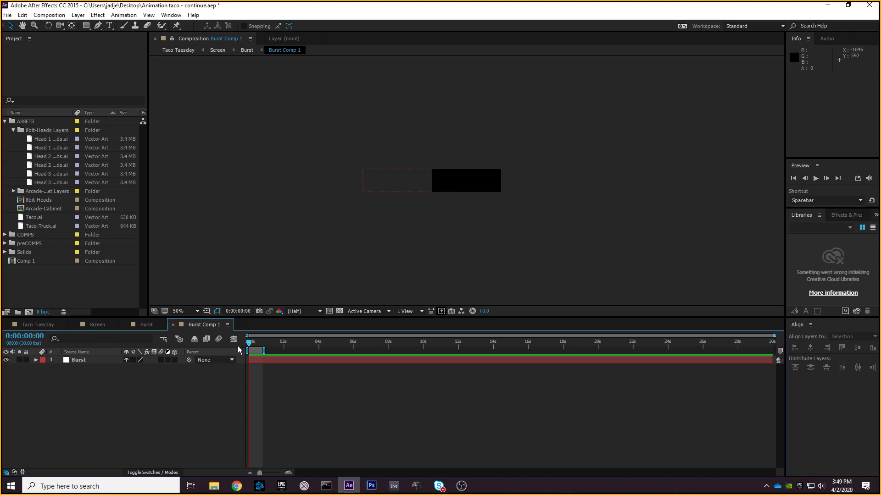
key("alt+Tab")
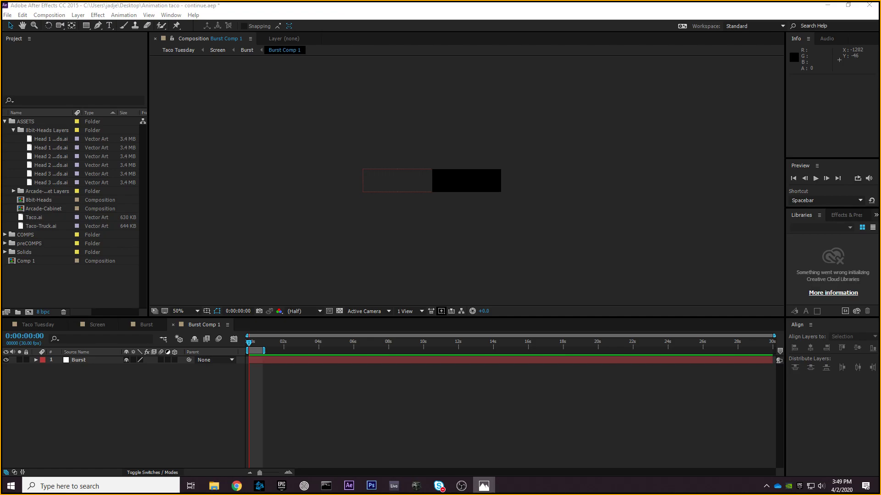
- Examine the start of Burst Comp 1 and of its parent Burst composition to compare how each frames the bar
left_click(104, 395)
left_click(101, 364)
left_click(115, 386)
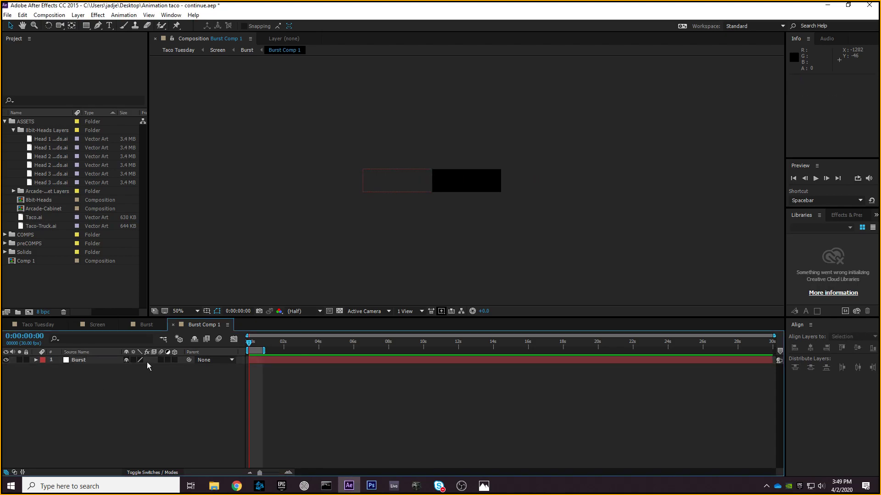
left_click_drag(248, 343, 246, 345)
left_click(154, 325)
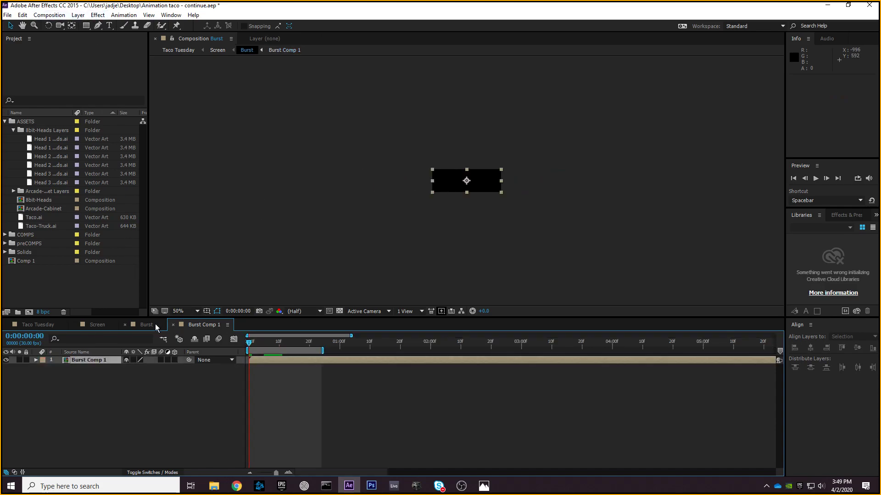
left_click_drag(247, 342, 152, 334)
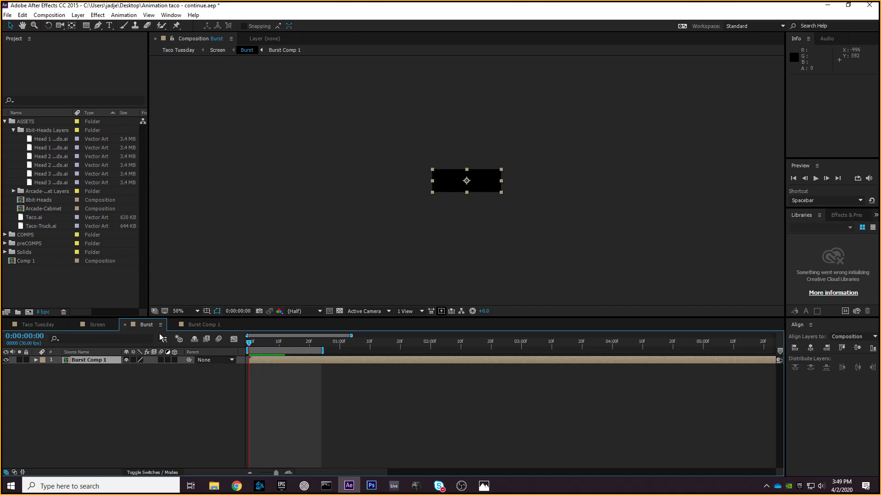
- Set the width and height of the Burst Comp 1 composition to 600 px each
left_click(203, 325)
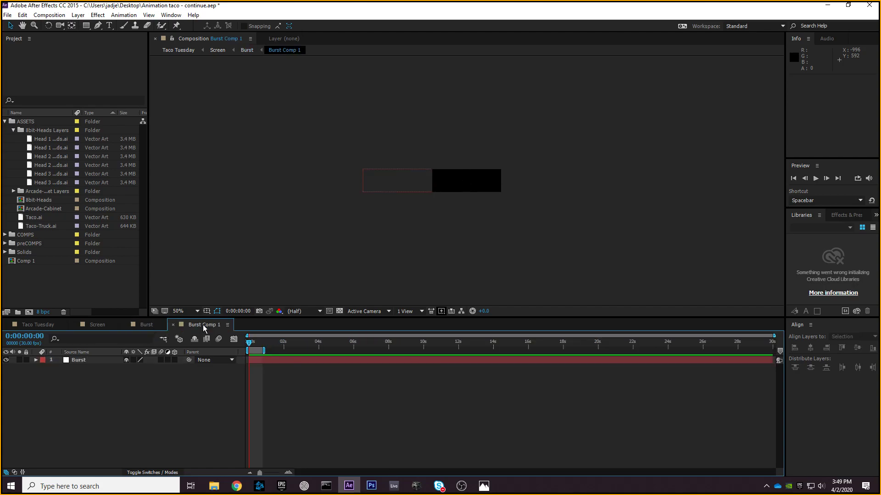
left_click(49, 15)
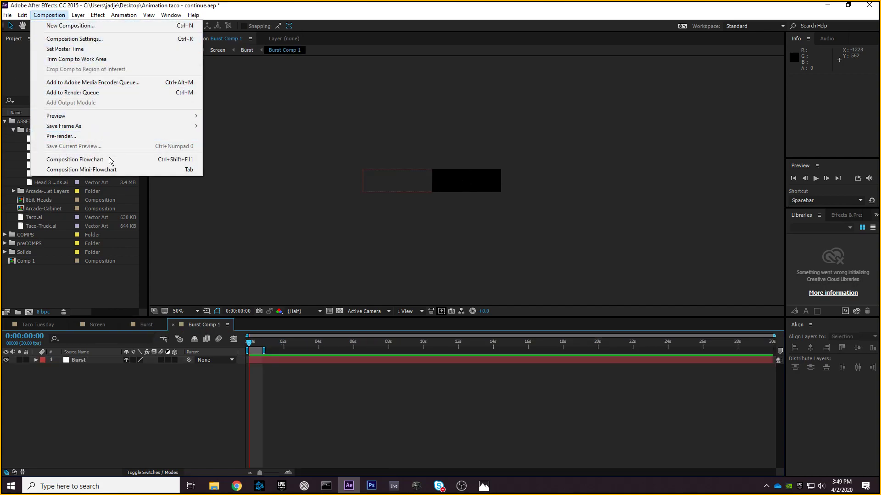
left_click(72, 39)
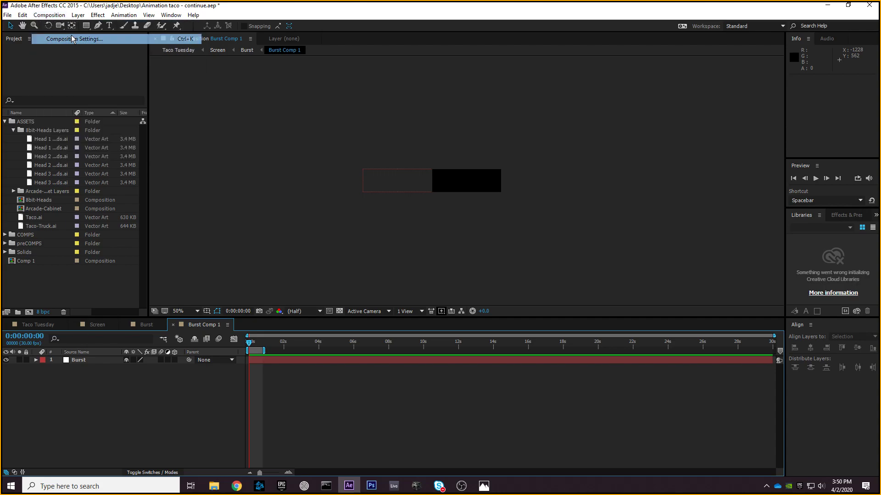
left_click(602, 161)
type("600")
key("Tab")
type("600")
key("Return")
- Scrub through the resized Burst Comp 1 and its parent Burst, and undo the composition size change
left_click_drag(253, 343, 261, 343)
left_click_drag(275, 346, 312, 344)
left_click(147, 326)
left_click_drag(246, 345, 269, 345)
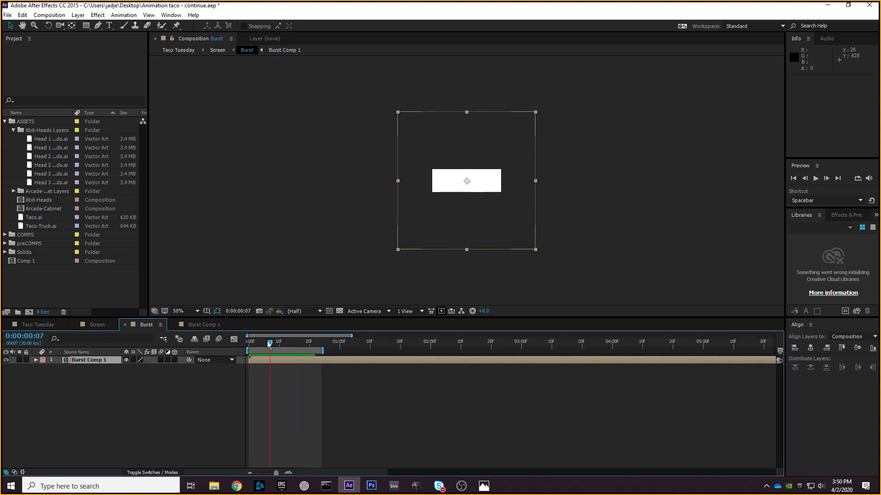
left_click(197, 324)
key("ctrl+z")
left_click_drag(254, 342, 248, 343)
- Set the width and height of the parent Burst composition to 600 px each
left_click(148, 326)
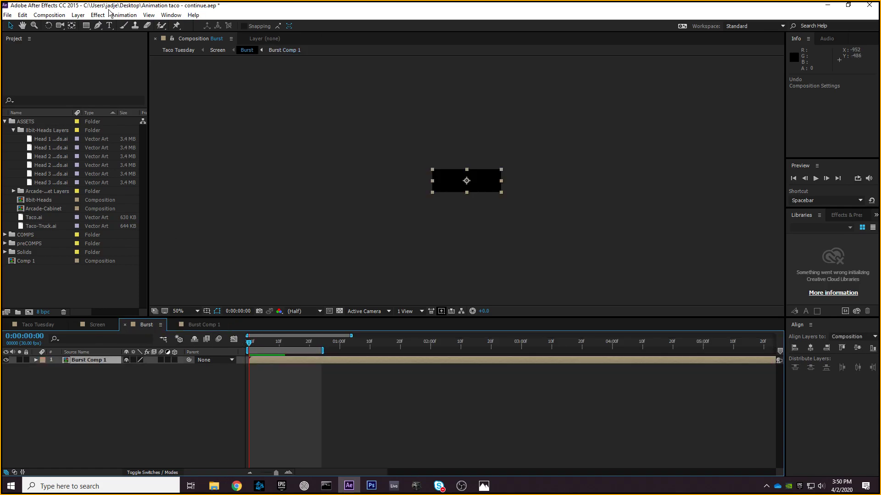
left_click(49, 15)
left_click(74, 39)
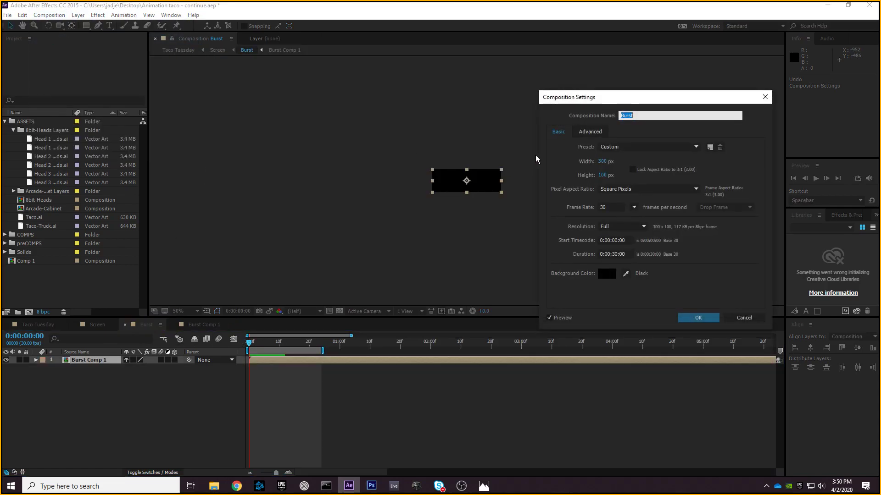
left_click(602, 160)
type("600")
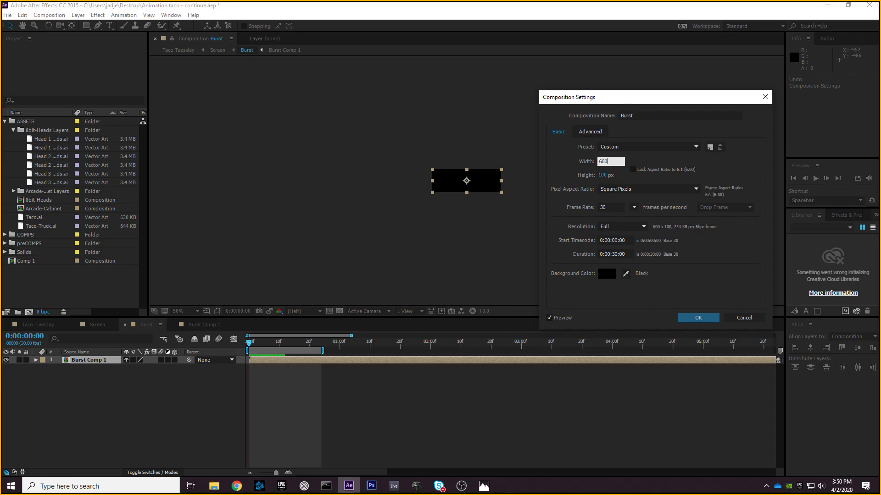
left_click(606, 174)
type("600")
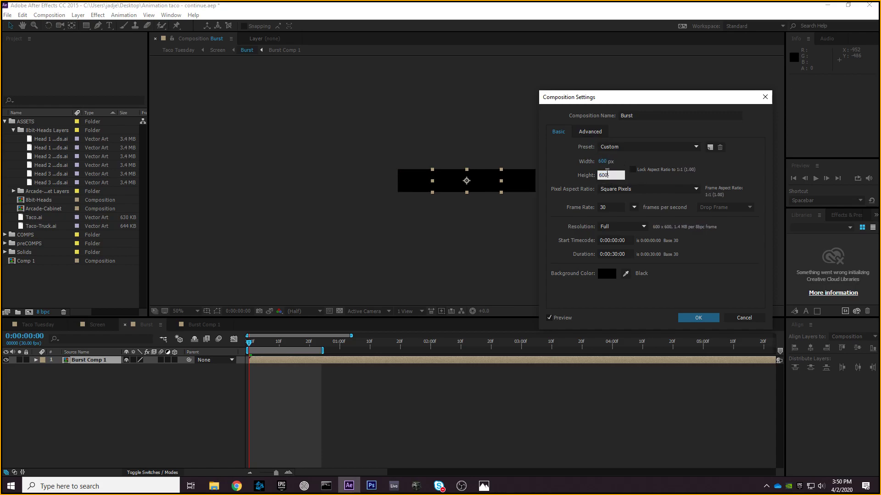
left_click(694, 318)
- Scrub through the enlarged Burst composition to check the bar's movement, comparing it with Burst Comp 1
left_click_drag(251, 344, 289, 343)
left_click(220, 325)
left_click(146, 324)
left_click_drag(289, 343, 337, 342)
left_click_drag(338, 342, 216, 332)
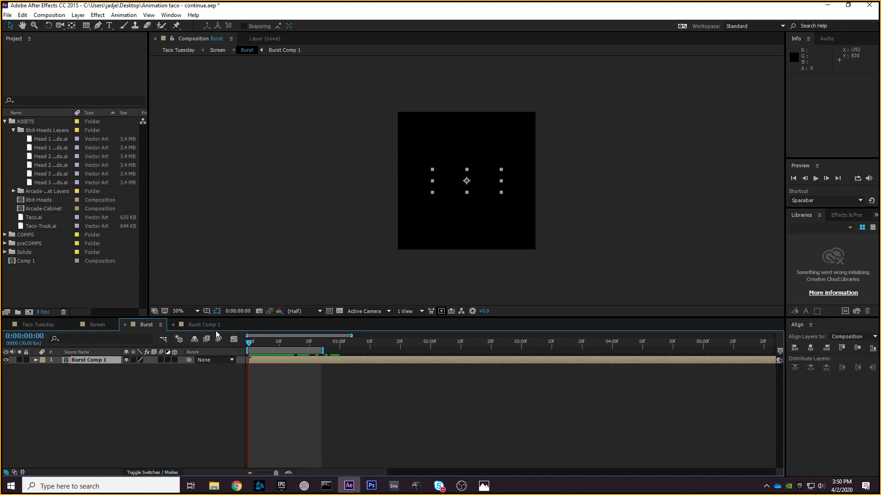
- Undo the Burst resize, both pre-composes and the position keyframes, back to the plain Burst solid at the start of Screen
key("ctrl+z")
key("ctrl+z")
key("ctrl+z")
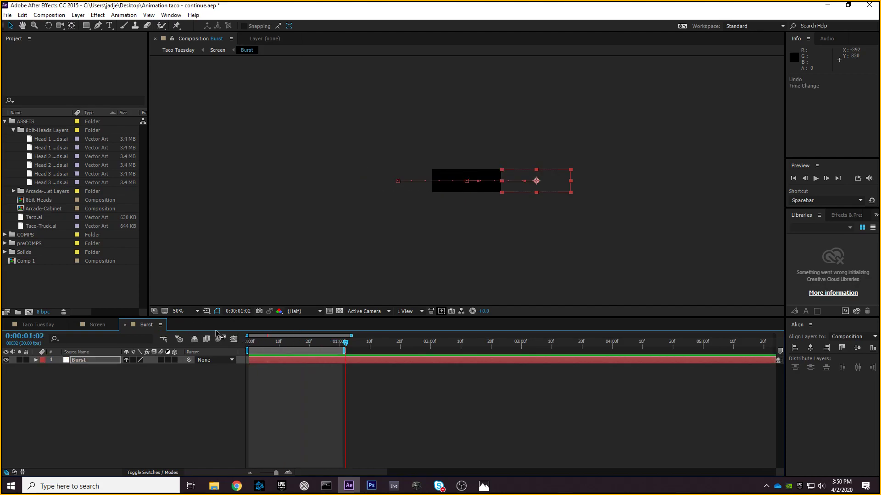
left_click_drag(346, 343, 249, 343)
key("ctrl+z")
key("ctrl+z")
key("ctrl+z")
key("ctrl+z")
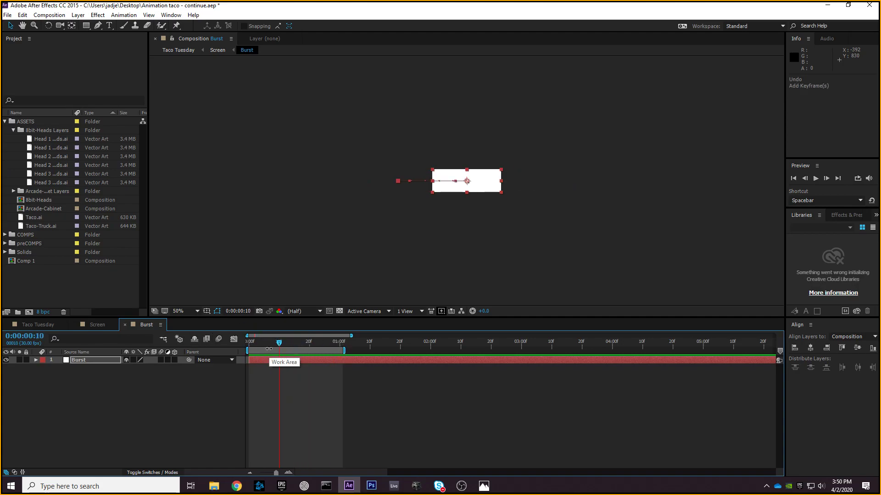
key("ctrl+z")
key("ctrl+z")
key("ctrl+z")
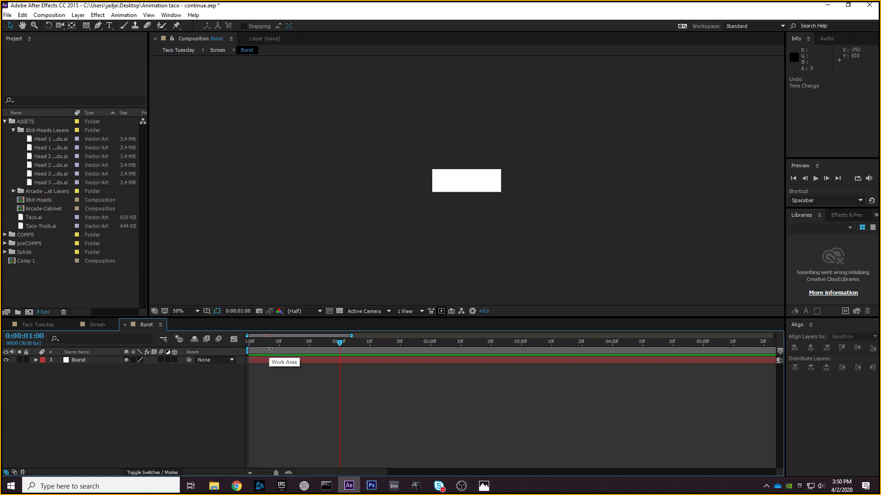
left_click_drag(250, 343, 136, 356)
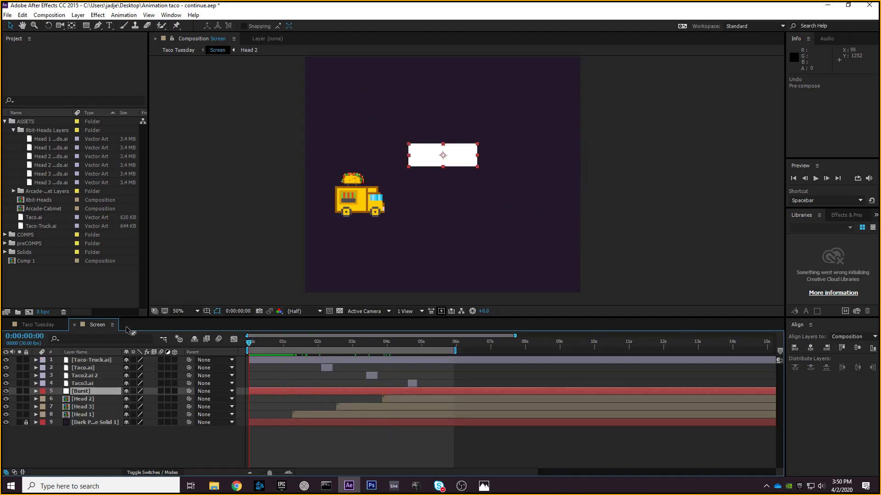
mouse_move(249, 343)
left_mouse_down()
mouse_move(284, 345)
mouse_move(249, 344)
left_mouse_up()
- Pre-compose the Burst solid in Screen under the name Burst, leaving all attributes in Screen
left_click(113, 445)
left_click(96, 391)
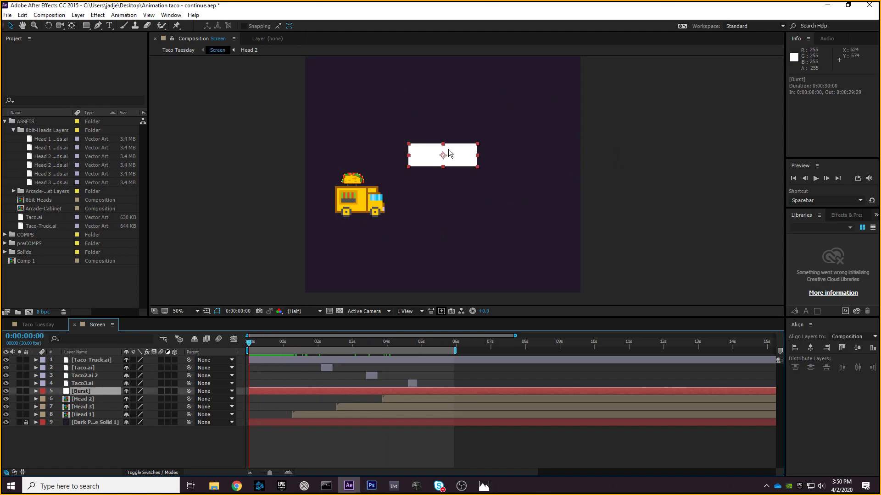
left_click(104, 438)
left_click(96, 393)
left_click(78, 14)
left_click(133, 361)
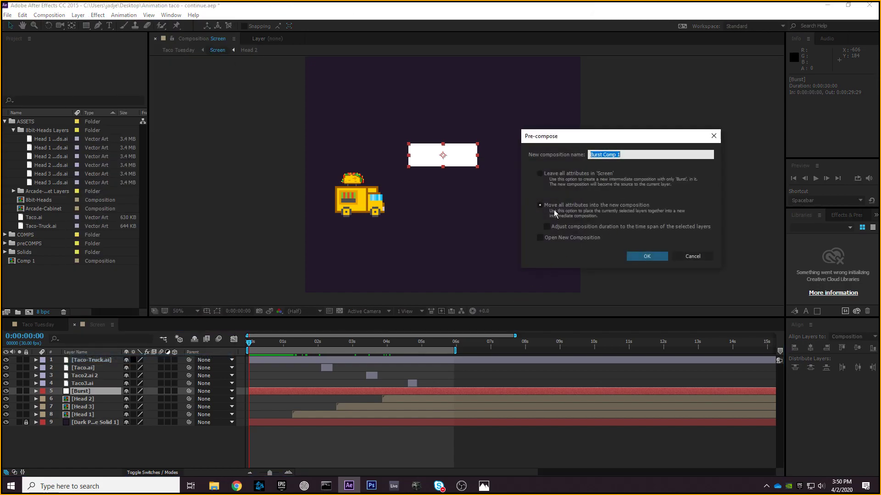
left_click(540, 174)
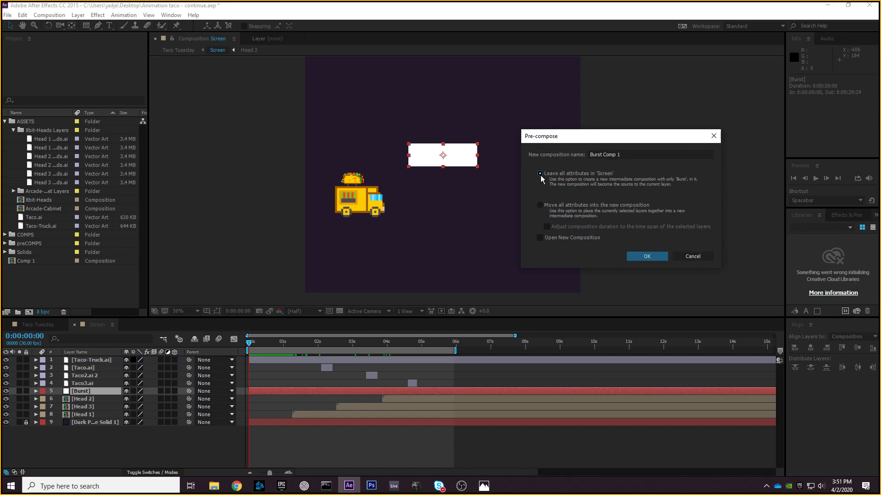
left_click_drag(626, 154, 608, 156)
key("BackSpace")
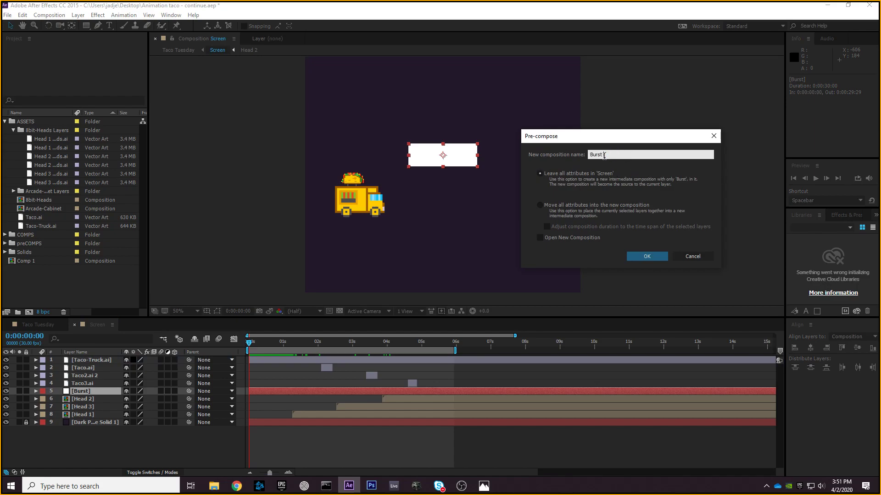
left_click(646, 257)
- Open the Burst composition and keyframe the solid's position centred at frame 5 and at -152, 50 at frame 0
double_click(92, 392)
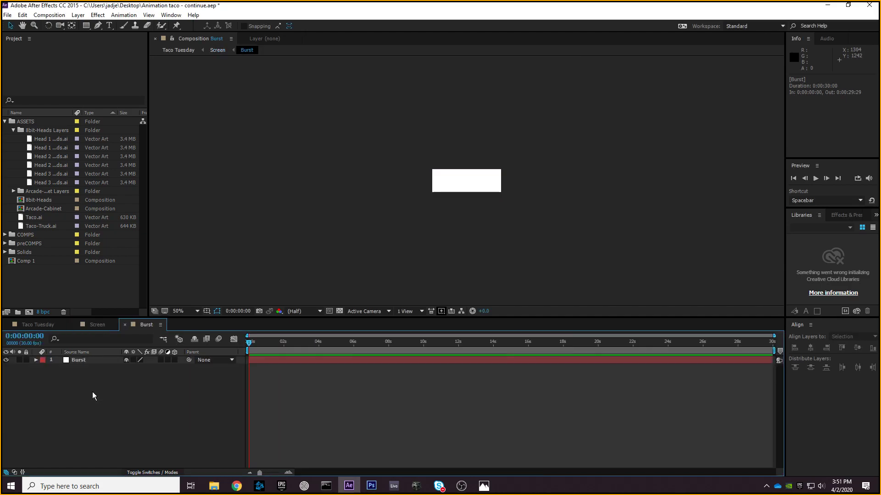
left_click(111, 379)
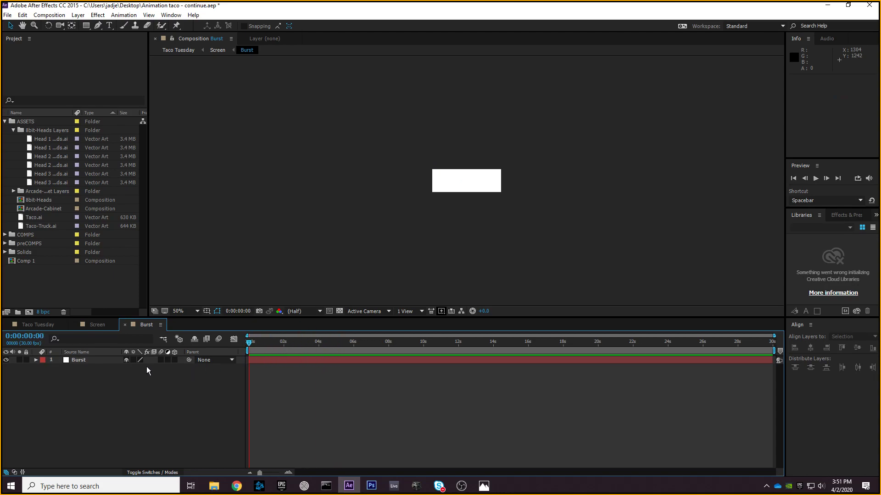
left_click(92, 360)
key("p")
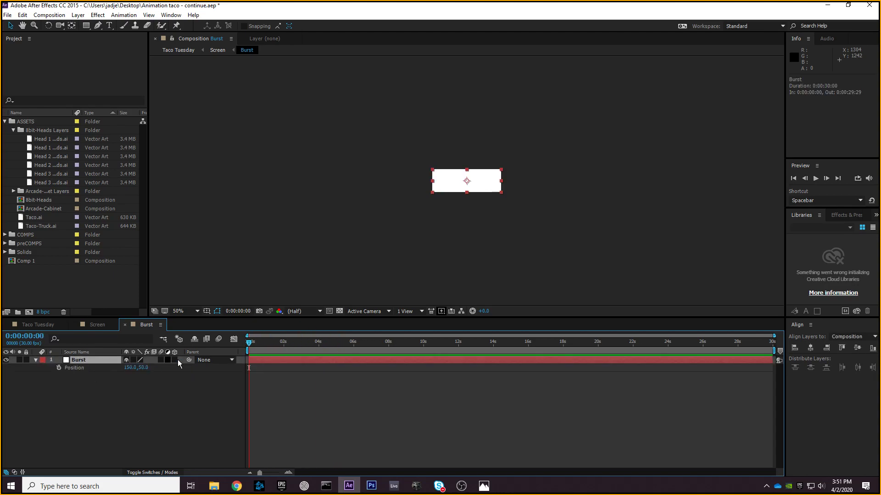
left_click_drag(775, 335, 380, 323)
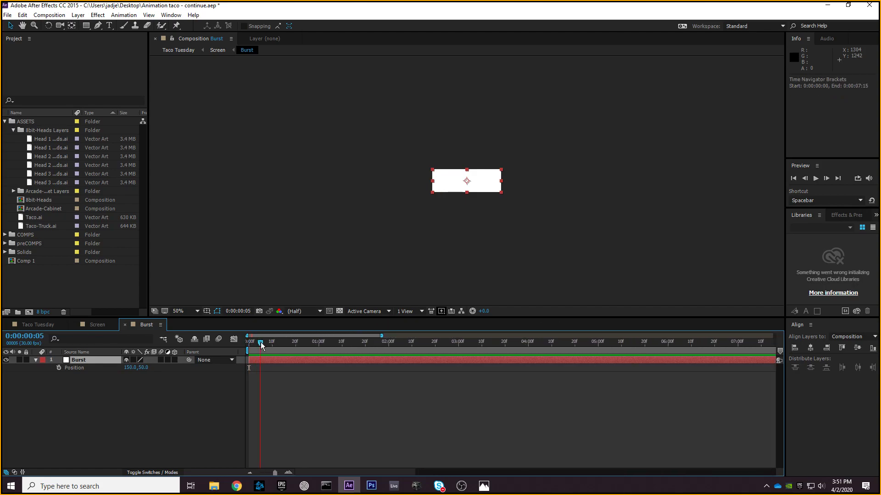
left_click(59, 368)
left_click_drag(260, 344, 234, 347)
left_click_drag(129, 368, 3, 368)
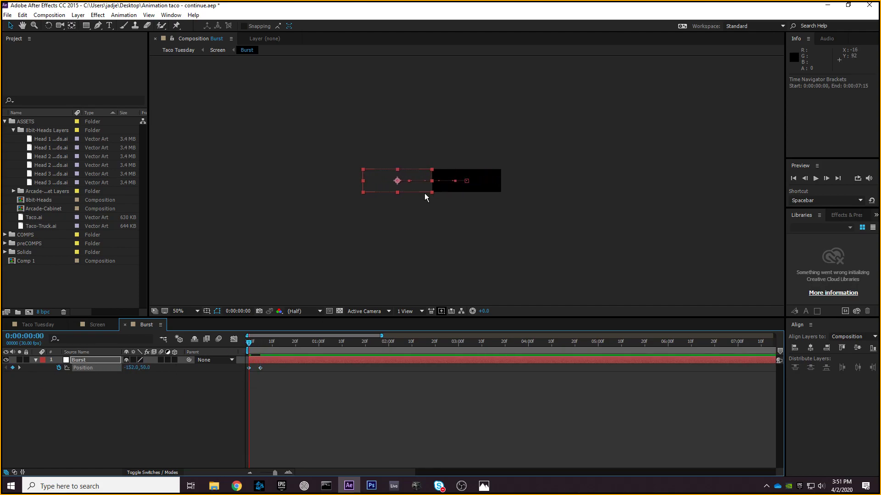
- Add a position keyframe holding the bar centred at frame 10 and one sliding it out past the right edge at frame 15
left_click_drag(249, 340, 272, 342)
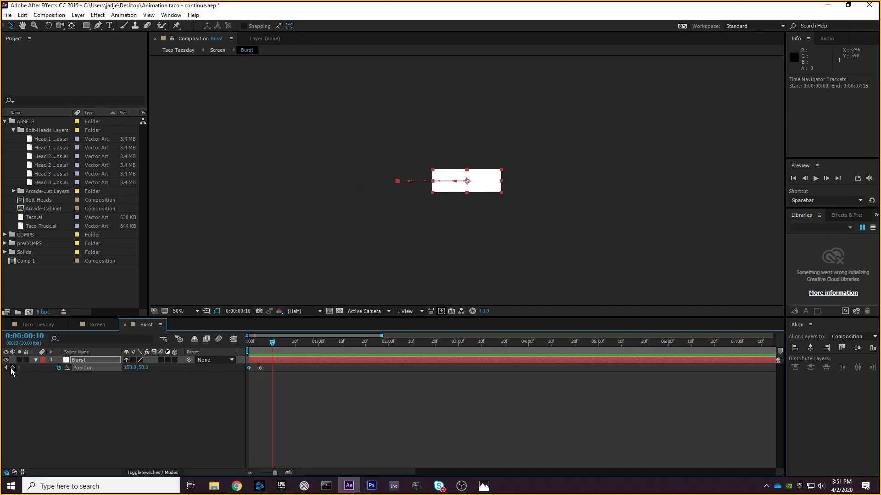
left_click(11, 369)
left_click_drag(273, 343, 283, 342)
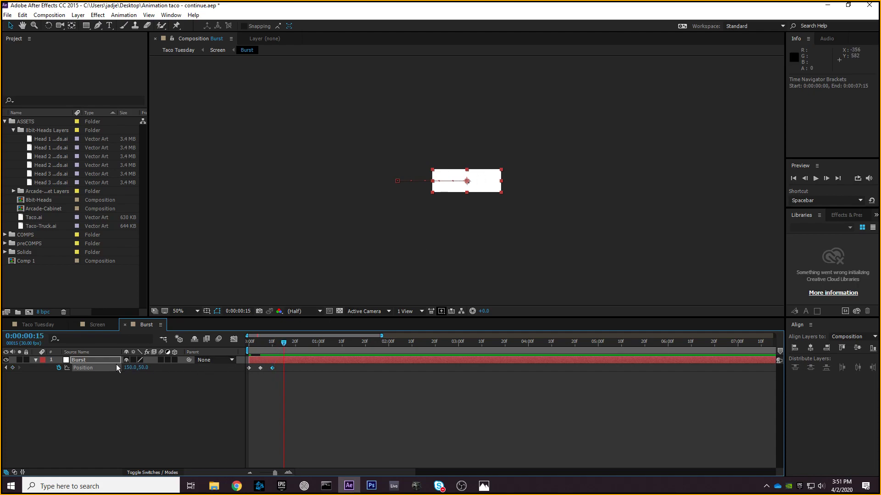
left_click_drag(129, 371, 238, 347)
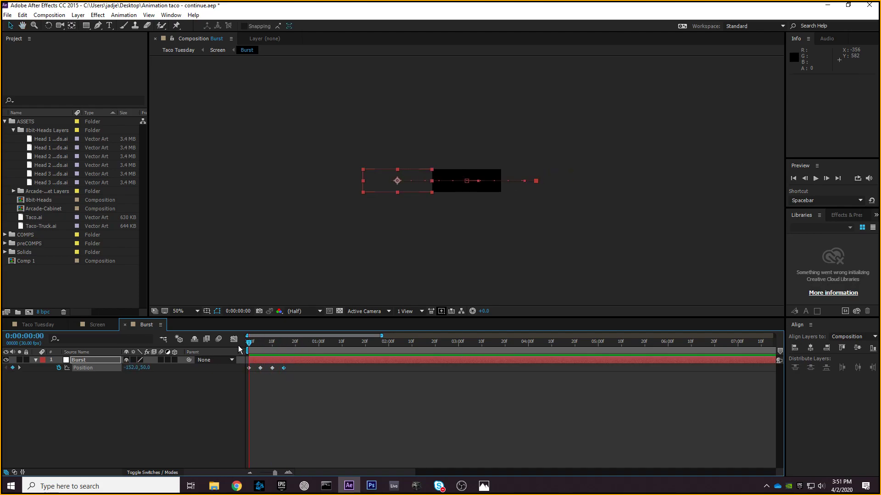
left_click(136, 400)
left_click(36, 360)
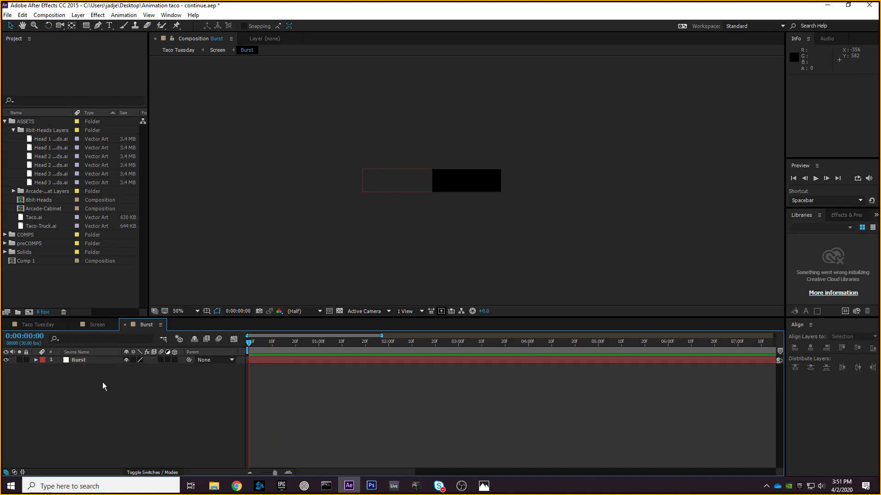
- Pre-compose the animated Burst solid as Burst Comp 1, moving all attributes into the new composition
right_click(89, 360)
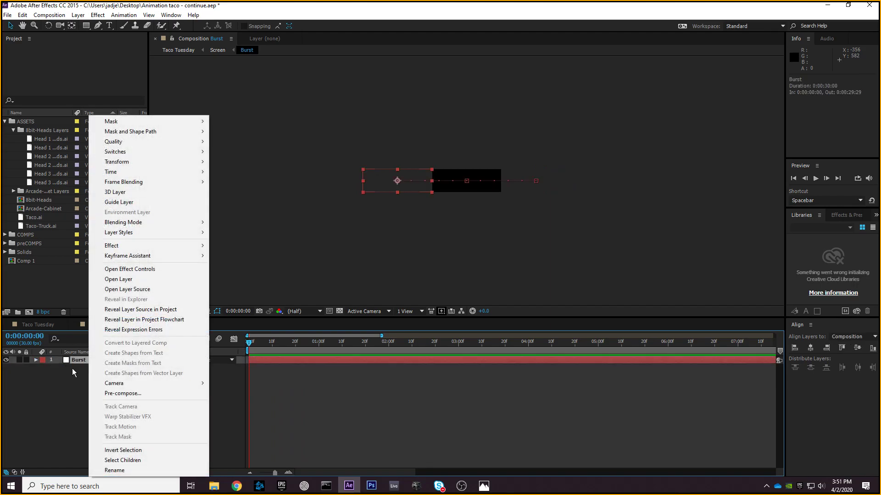
left_click(68, 370)
left_click(81, 361)
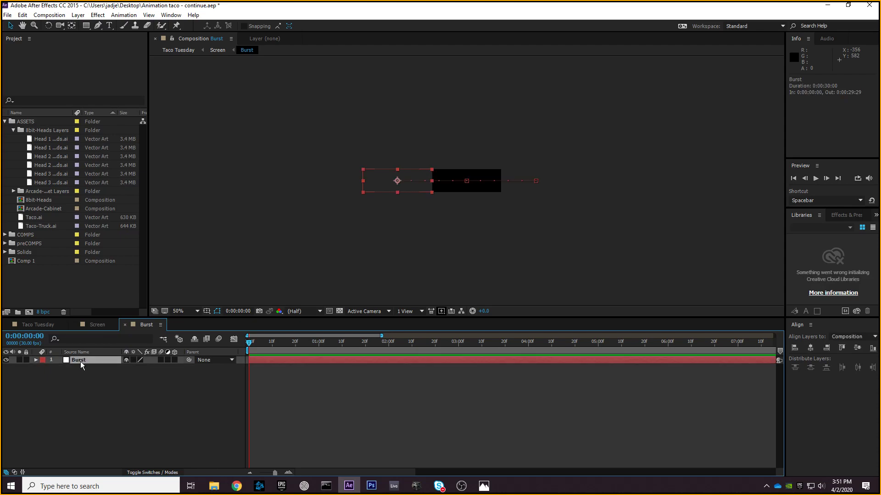
left_click(78, 14)
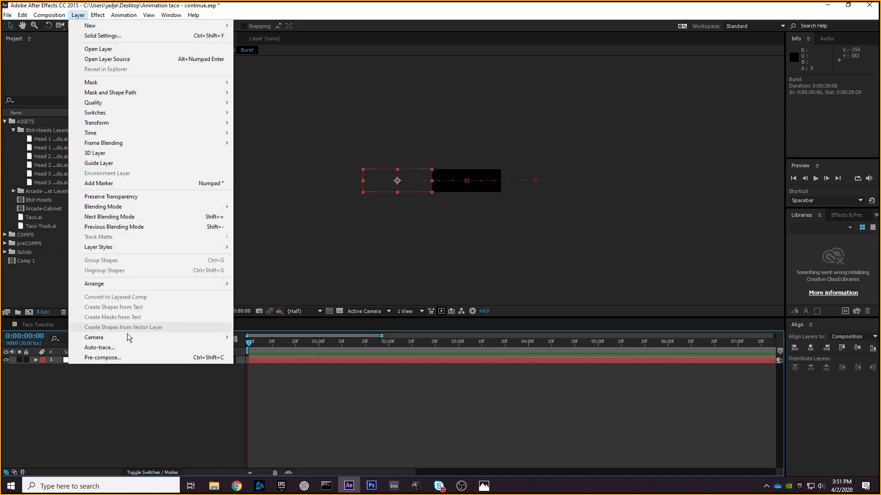
left_click(126, 358)
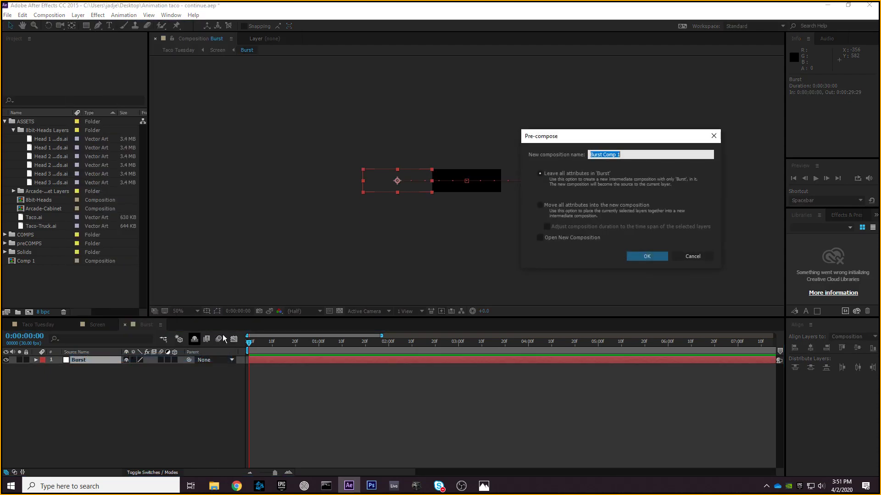
left_click(543, 205)
left_click(627, 155)
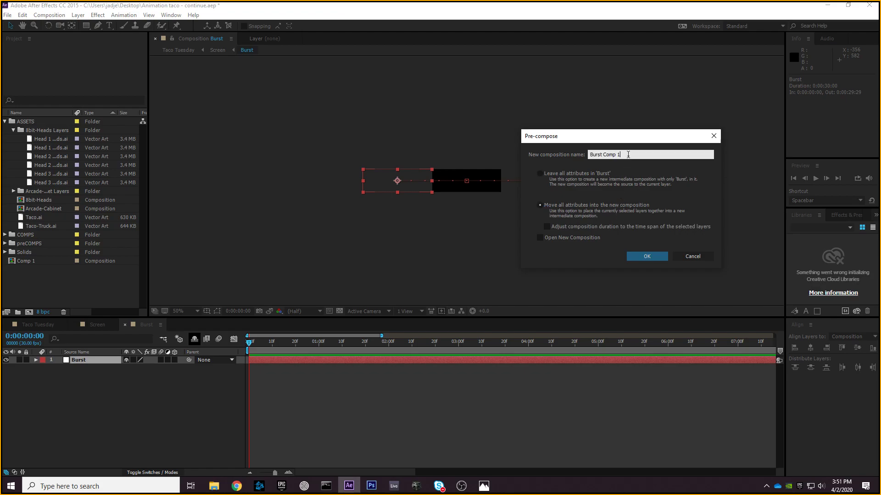
triple_click(627, 154)
left_click(628, 155)
left_click(653, 256)
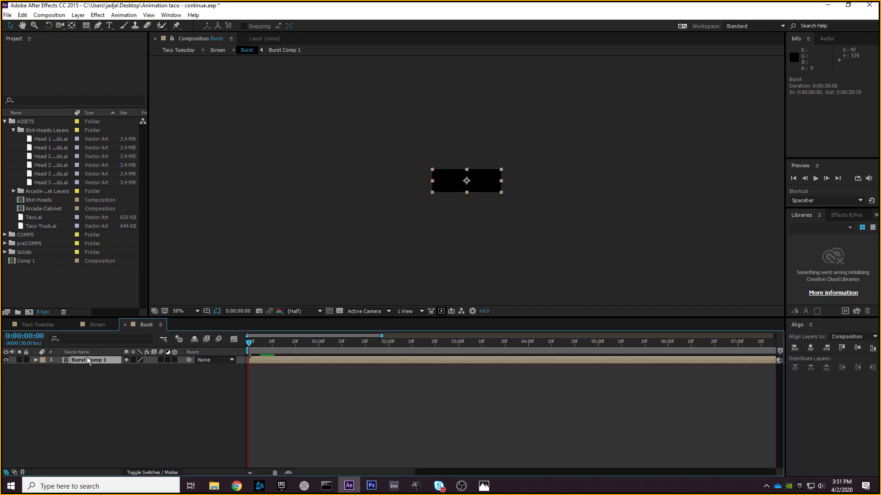
- Set the Burst composition's width and height to 600 px each, after looking into the nested Burst Comp 1
double_click(96, 361)
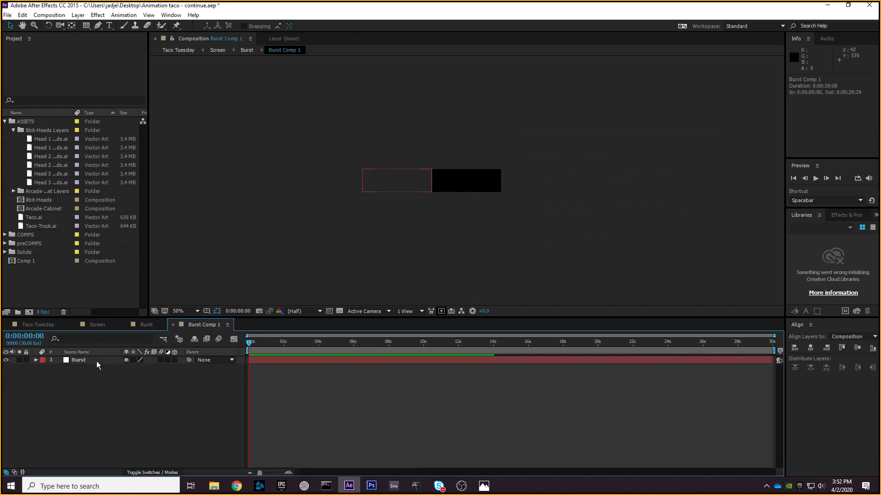
left_click(146, 324)
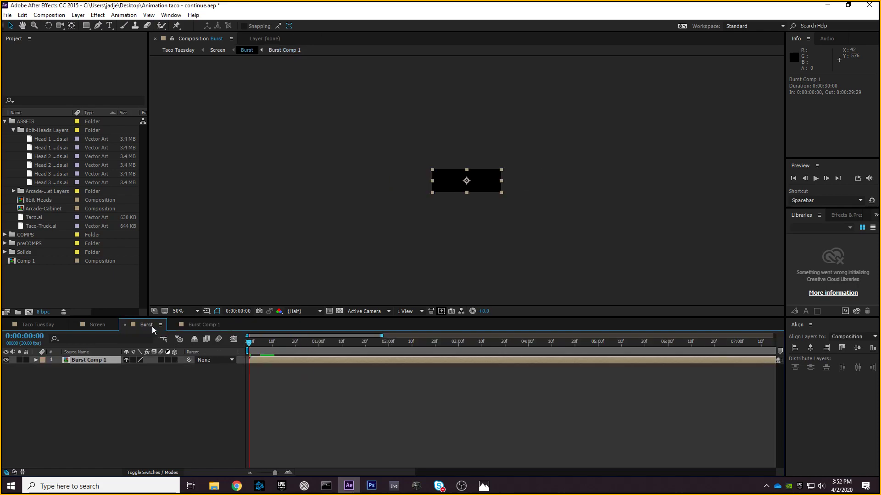
mouse_move(250, 344)
left_mouse_down()
mouse_move(312, 347)
mouse_move(251, 352)
left_mouse_up()
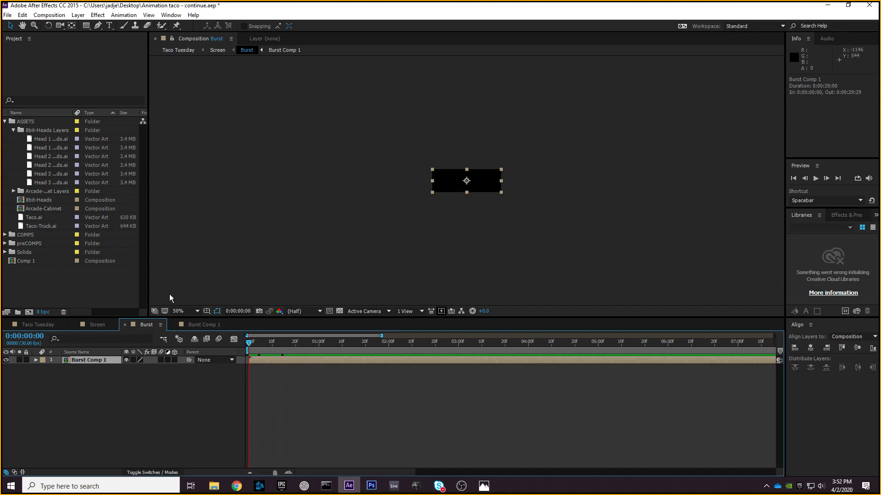
left_click(47, 16)
left_click(74, 39)
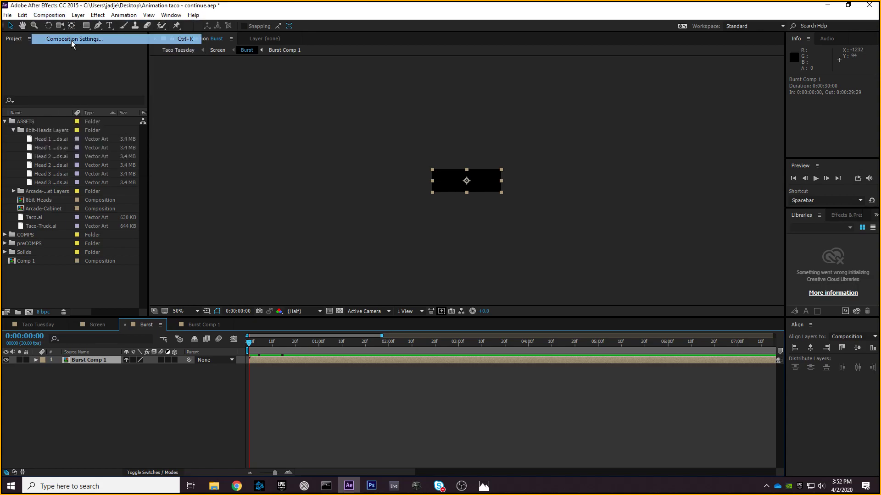
left_click(603, 161)
type("600")
left_click(605, 174)
type("600")
left_click(691, 316)
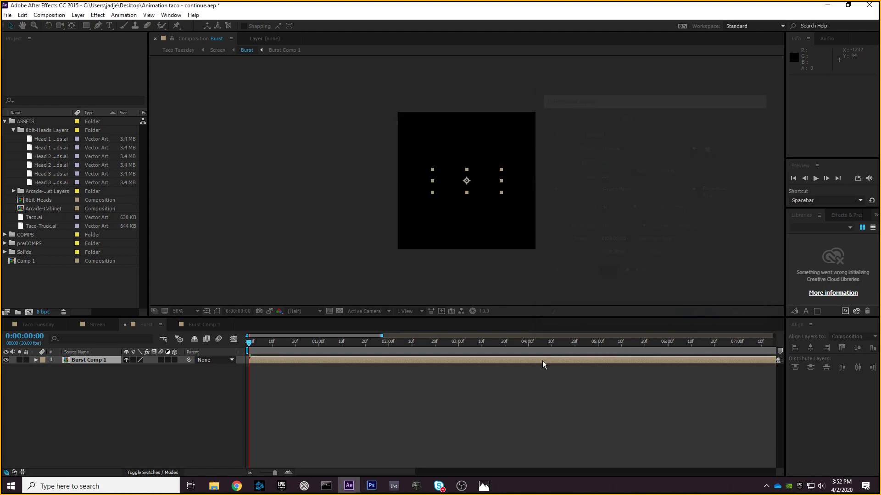
- Set the Burst Comp 1 layer's anchor point to 3, 50 so that it sits at the bar's left end
left_click_drag(252, 342, 224, 357)
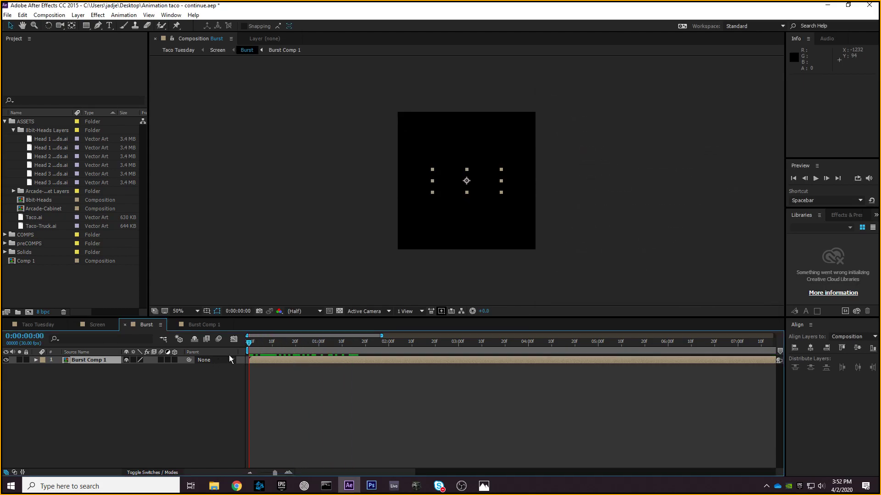
left_click_drag(288, 342, 235, 351)
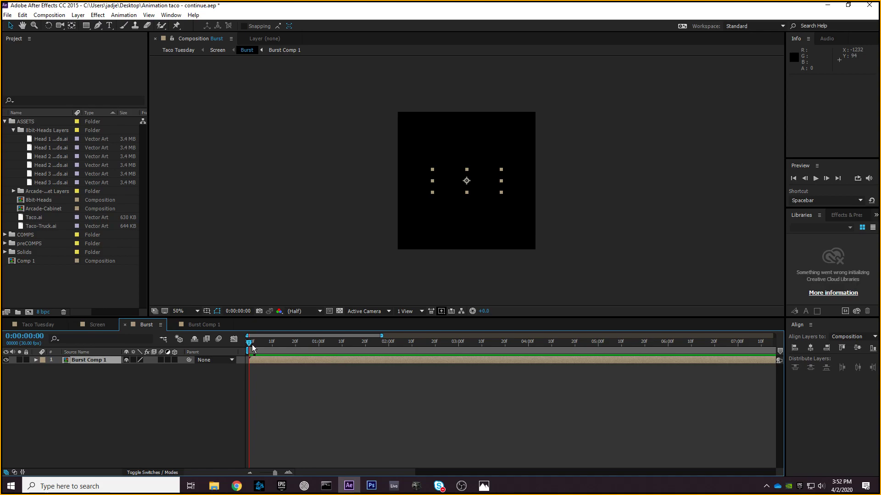
mouse_move(247, 342)
left_mouse_down()
mouse_move(281, 345)
mouse_move(243, 351)
left_mouse_up()
key("Home")
left_click(103, 360)
key("a")
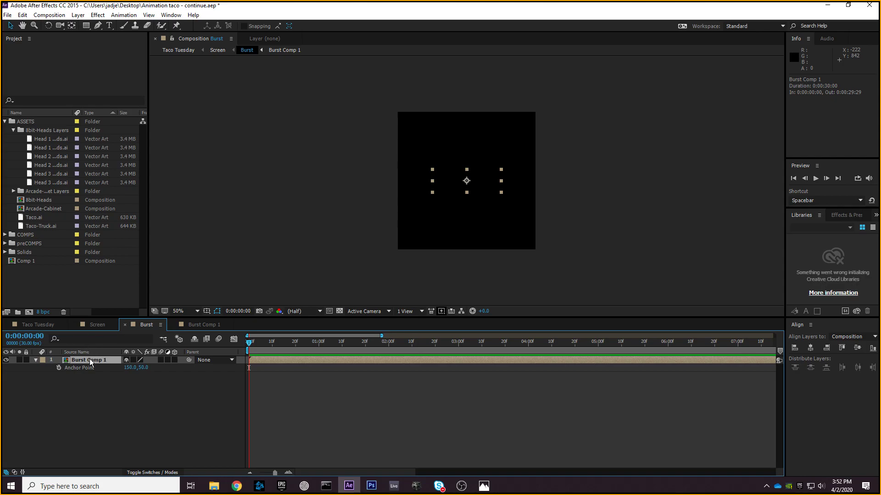
left_click(36, 359)
left_click(36, 359)
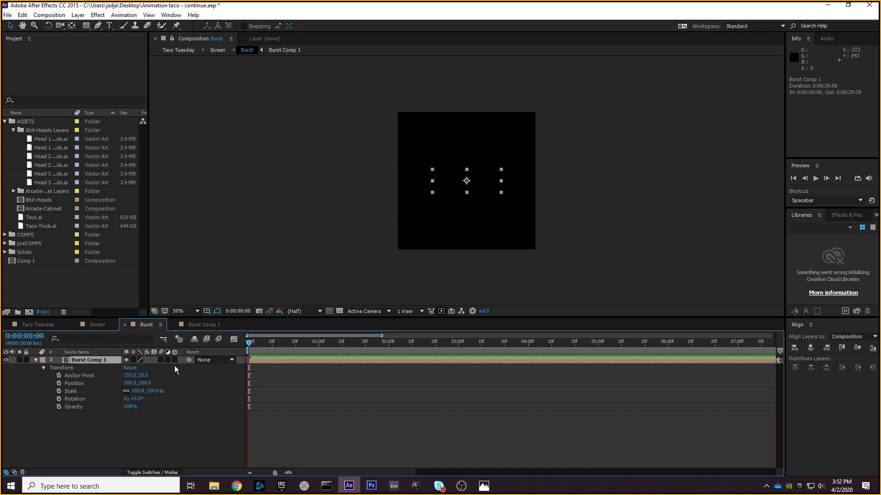
left_click(266, 343)
left_click_drag(137, 377, 61, 375)
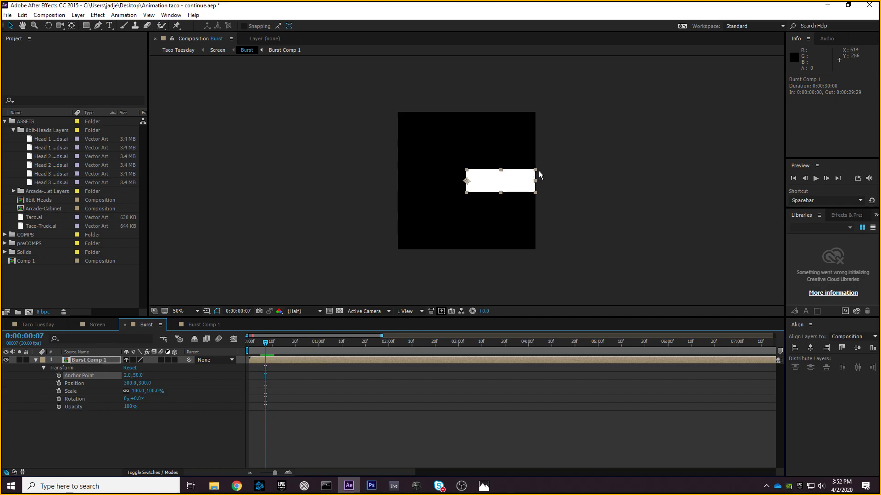
left_click(35, 359)
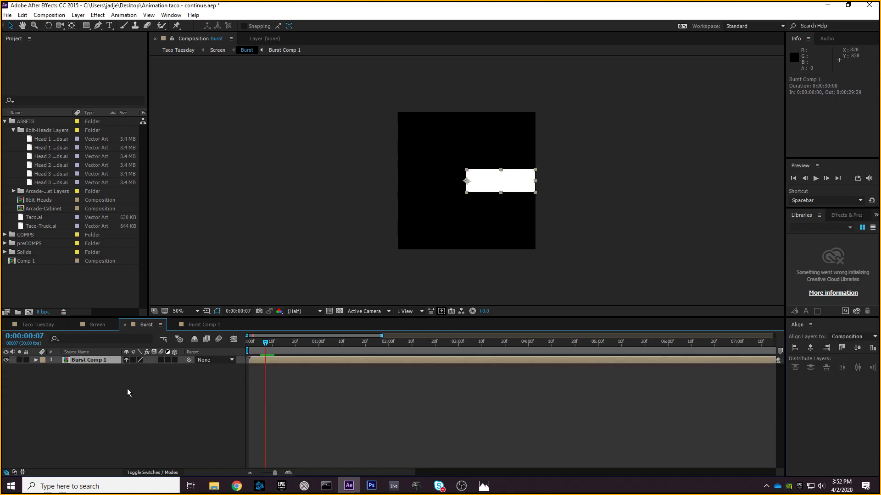
- Duplicate the Burst Comp 1 layer and set the copy's rotation to -90°
key("ctrl+d")
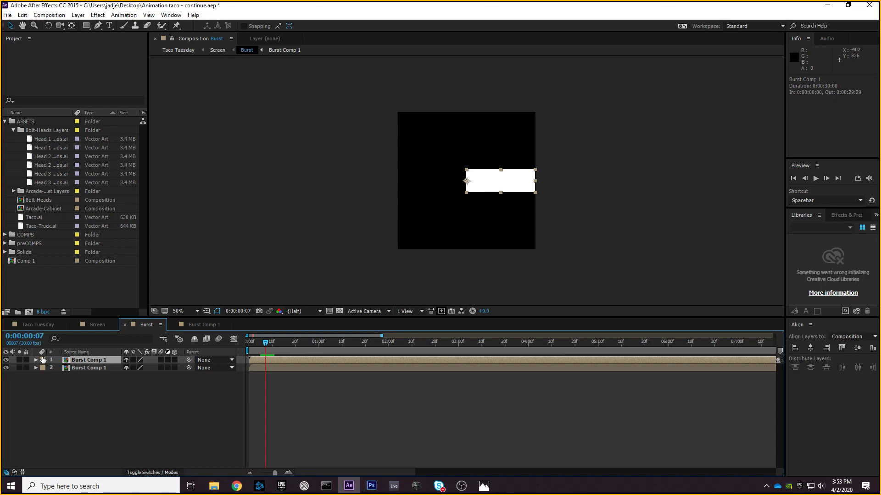
key("r")
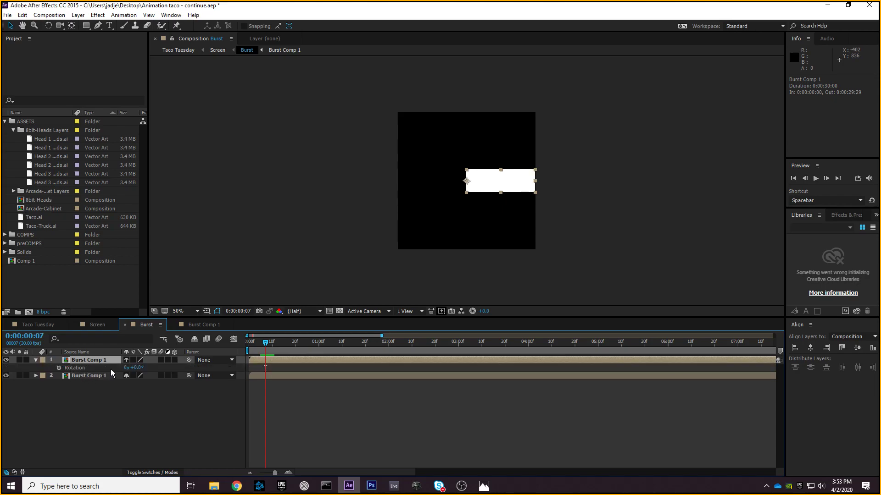
left_click(134, 367)
type("-90")
key("Return")
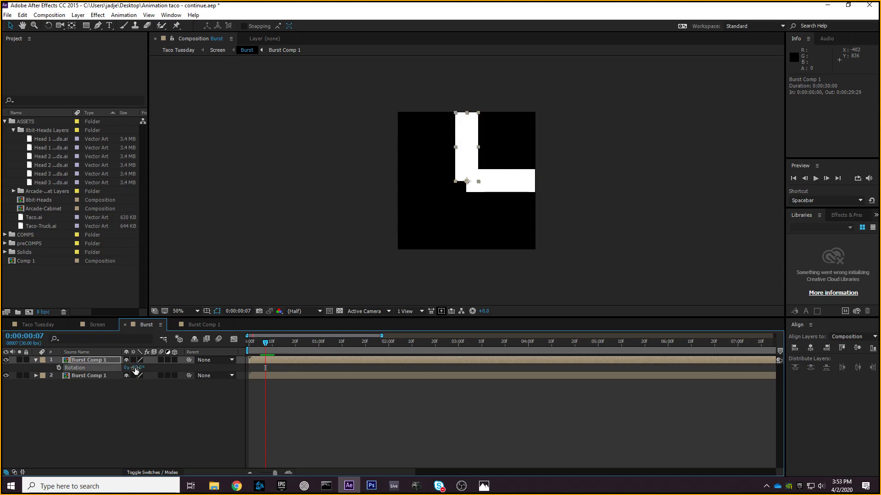
left_click(113, 387)
- Duplicate the upright bar's layer and show the new copy's rotation
left_click(104, 360)
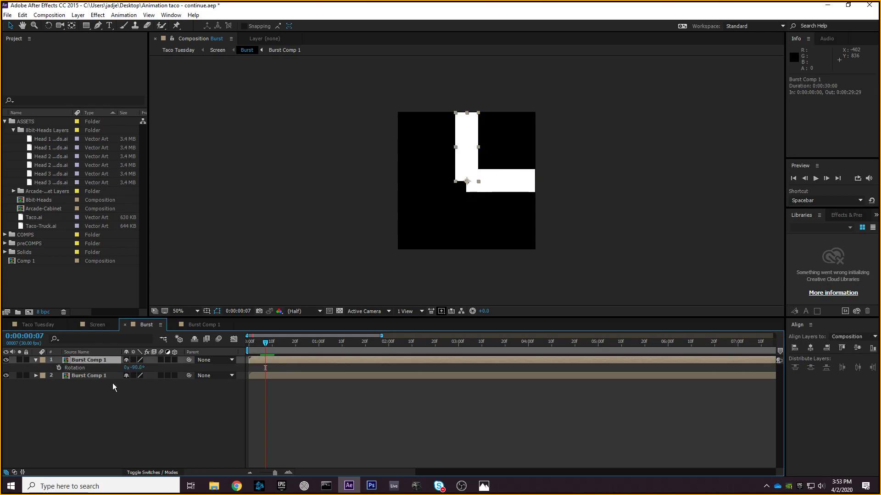
key("ctrl+d")
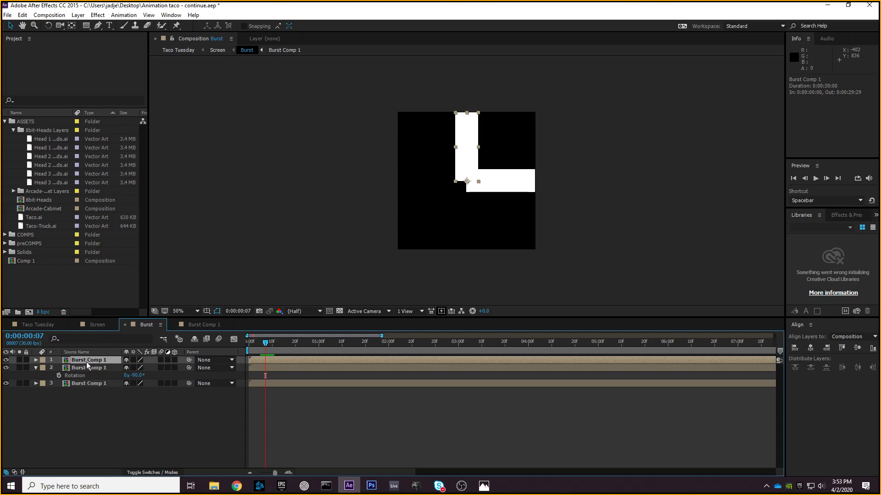
key("r")
left_click(127, 368)
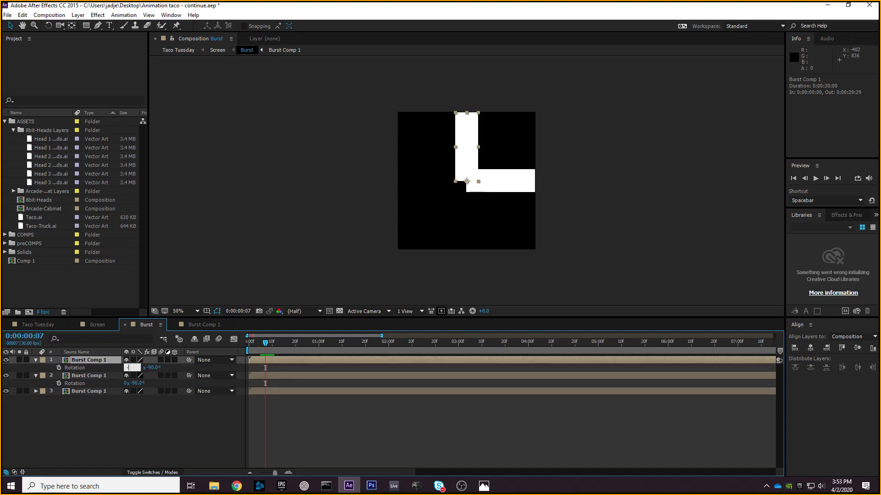
key("Return")
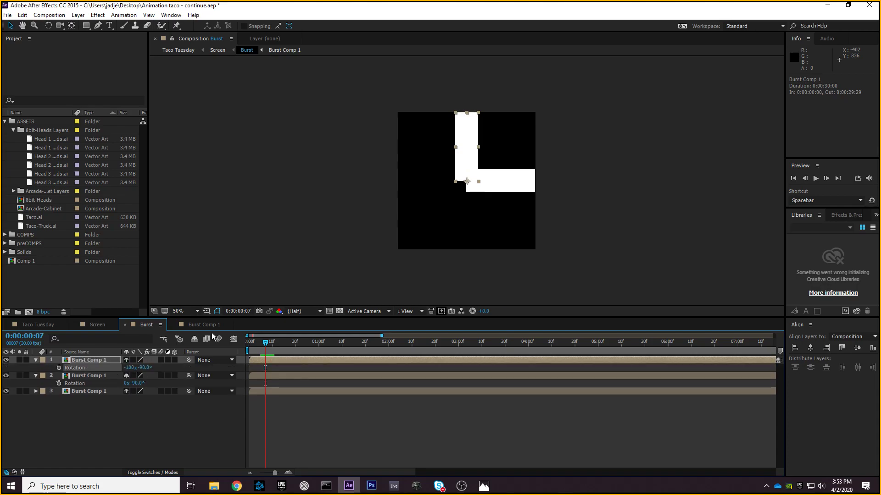
left_click_drag(468, 167, 453, 173)
key("ctrl+z")
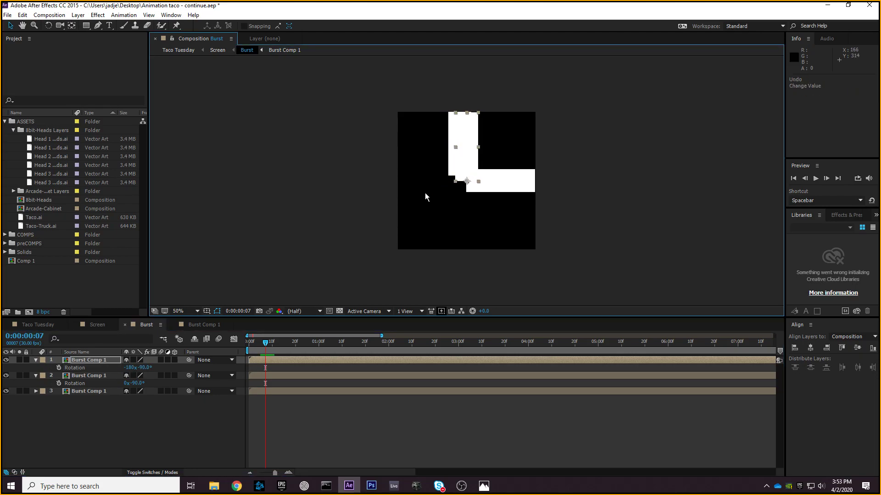
key("ctrl+z")
- Set the topmost bar copy's rotation to -180°
left_click(137, 369)
type("-180")
key("Return")
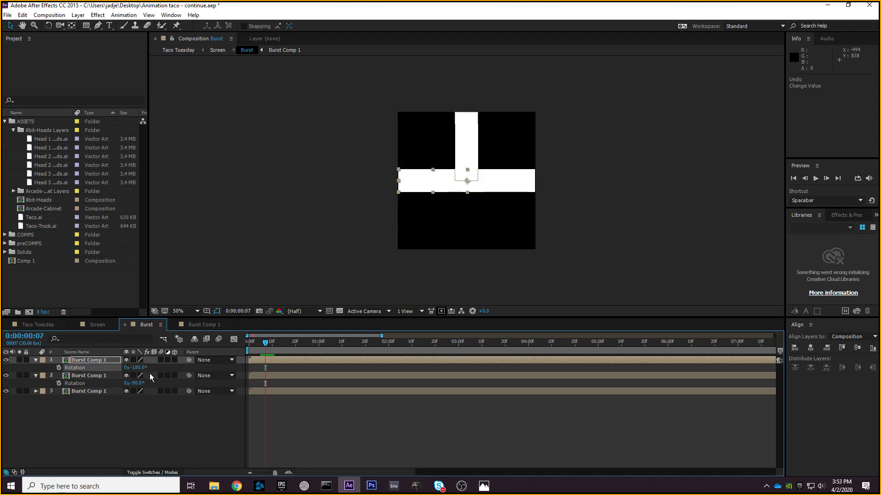
key("ctrl+d")
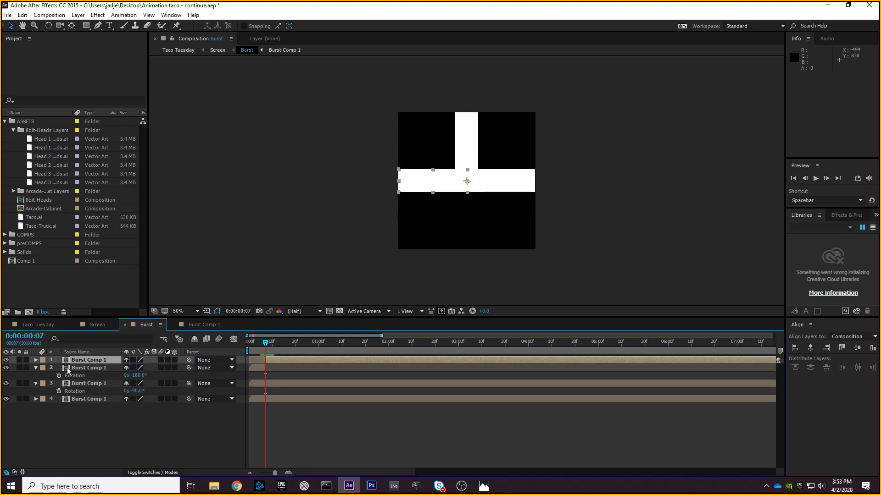
left_click(36, 360)
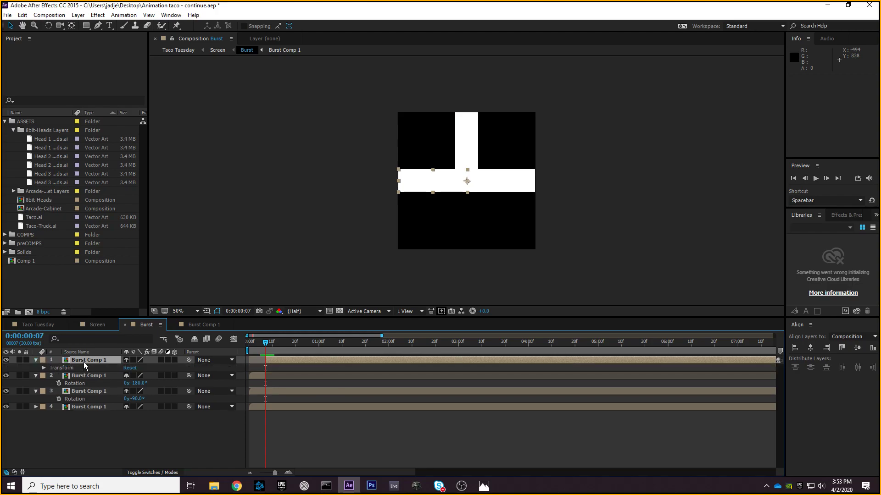
key("r")
left_click_drag(136, 368, 131, 374)
left_click(100, 378)
mouse_move(138, 383)
left_mouse_down()
mouse_move(127, 383)
mouse_move(153, 385)
left_mouse_up()
key("ctrl+z")
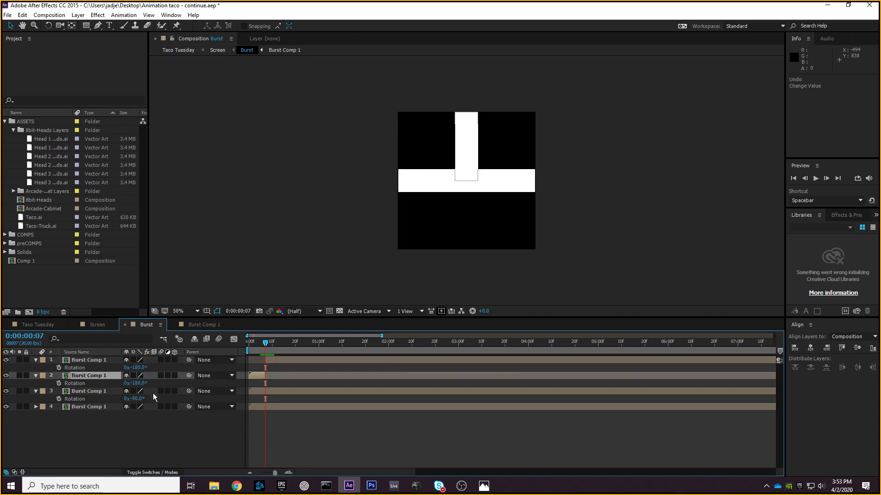
key("ctrl+z")
- Duplicate the bar layer rotated -180° and set the new copy's rotation to -270° to complete a cross
left_click(96, 412)
left_click(39, 390)
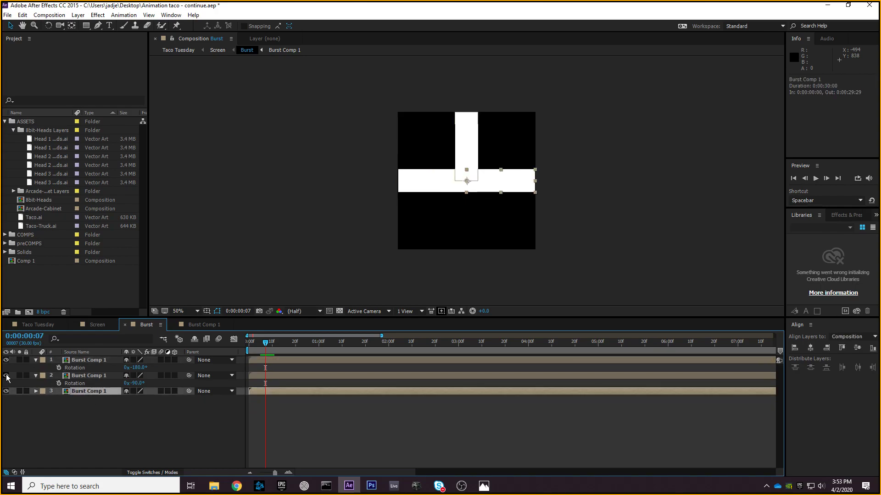
left_click(6, 361)
left_click(5, 361)
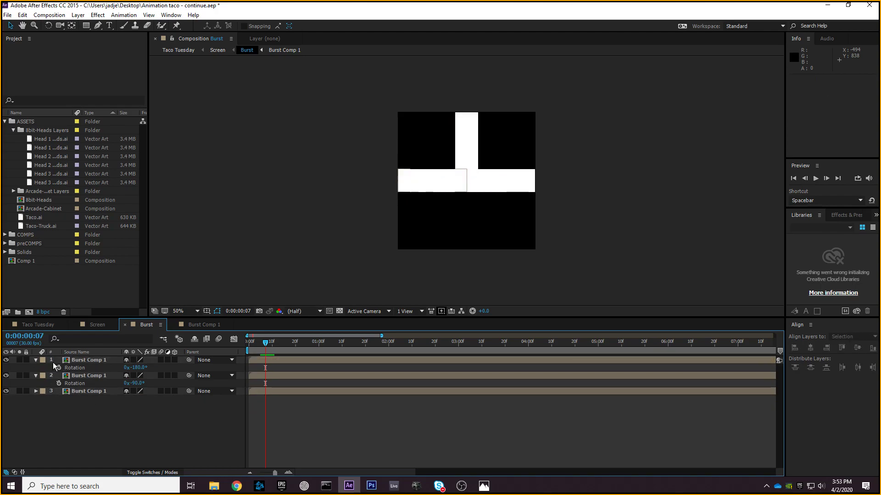
left_click(102, 361)
key("ctrl+d")
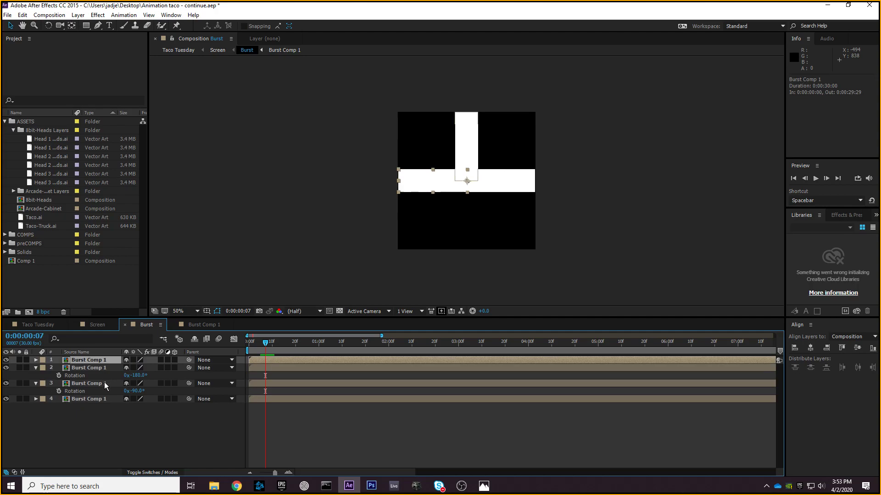
left_click(36, 361)
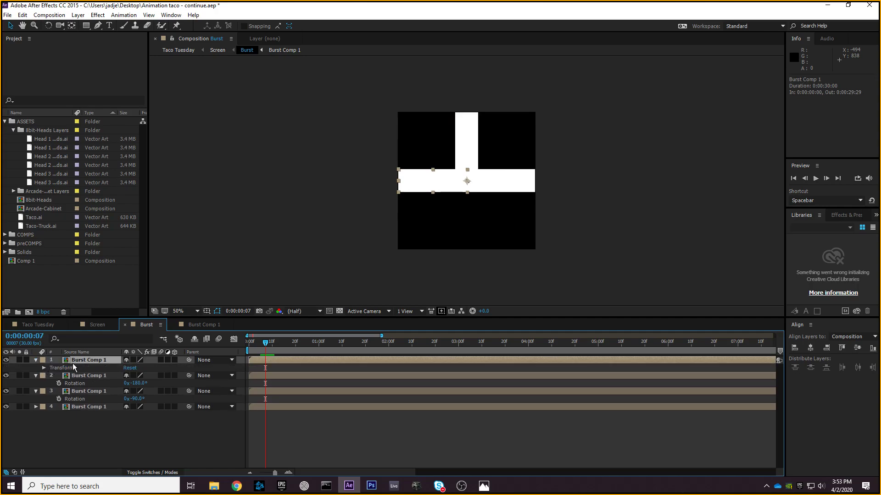
key("r")
left_click_drag(136, 367, 102, 369)
left_click(136, 368)
type("-270")
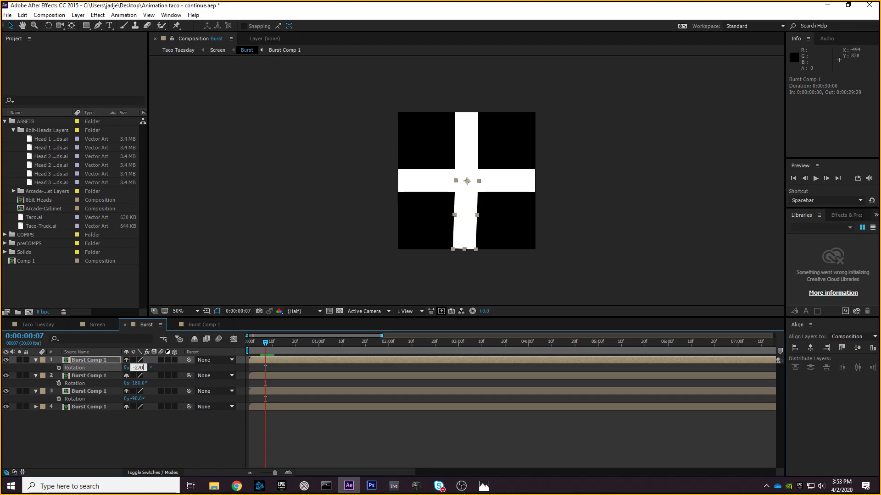
key("Return")
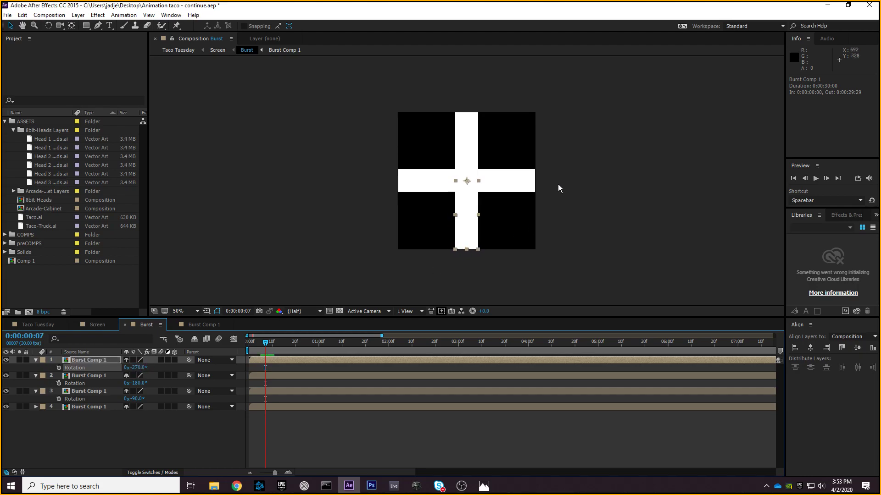
- Select all four Burst Comp 1 layers at frame 6 and show their scale values
mouse_move(265, 343)
left_mouse_down()
mouse_move(239, 339)
mouse_move(262, 341)
left_mouse_up()
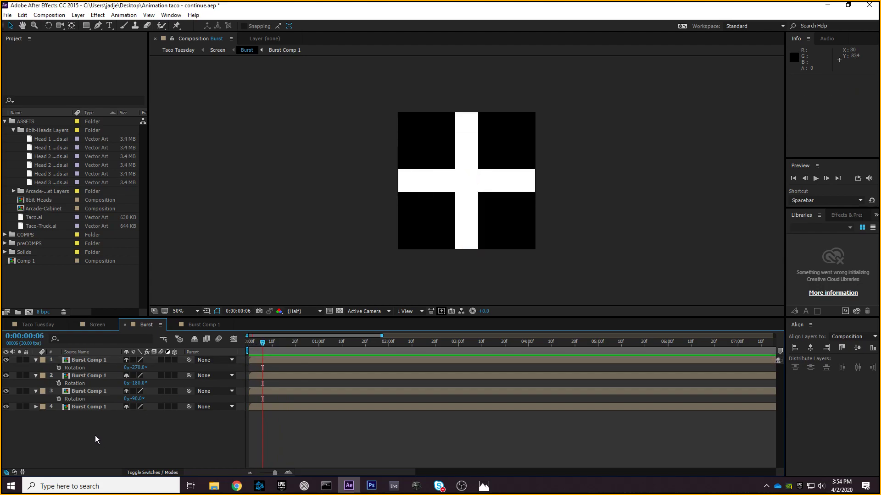
left_click_drag(96, 440, 75, 355)
left_click_drag(103, 450, 71, 357)
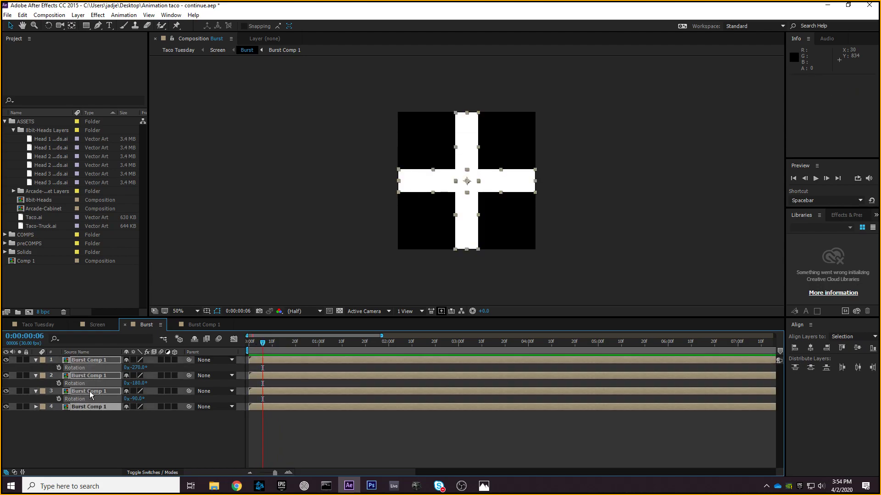
key("s")
left_click_drag(136, 383, 136, 384)
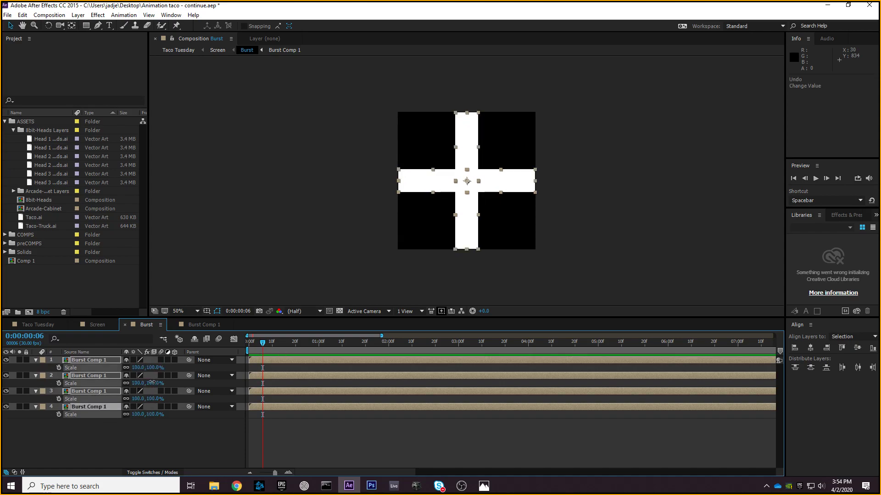
- Set the scale of the bar extending right from the centre to 80%
left_click(551, 271)
left_click(518, 180)
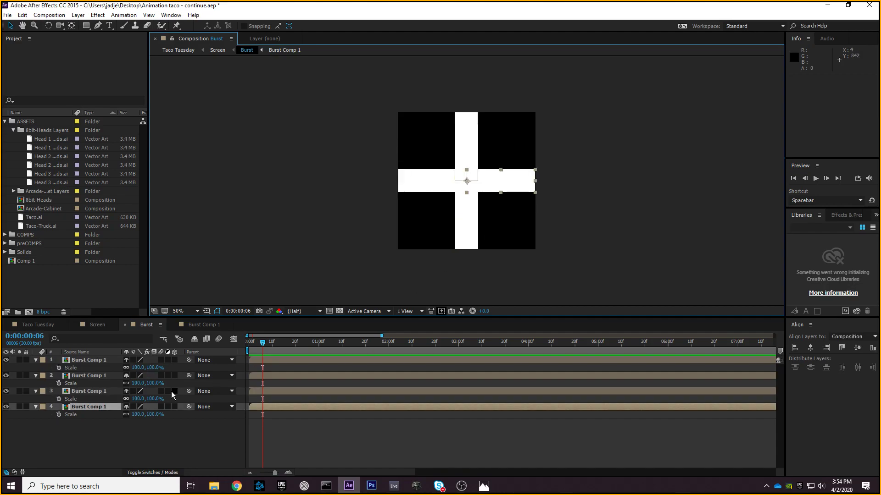
left_click_drag(151, 416, 145, 416)
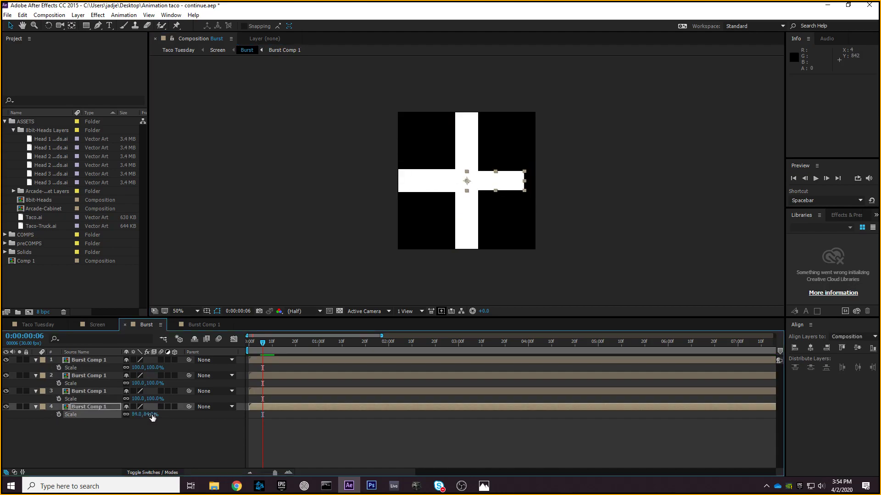
key("ctrl+z")
left_click(153, 416)
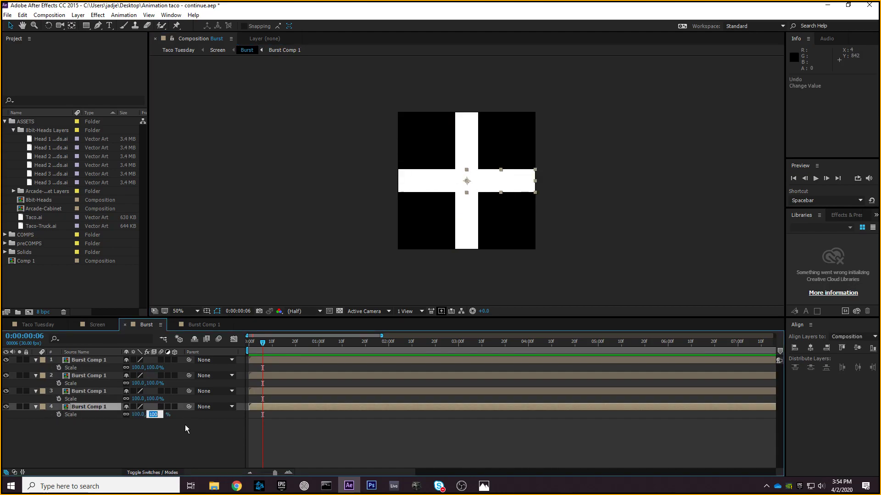
type("75")
key("Return")
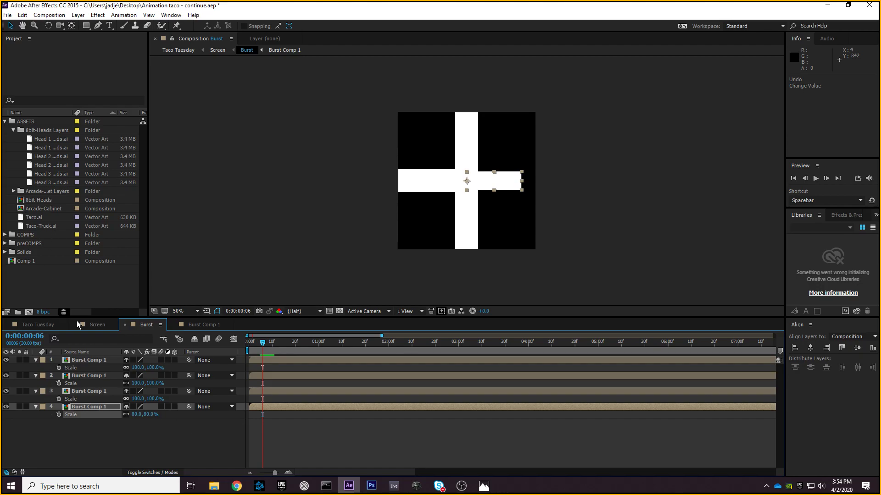
- Set the scale of the other three Burst Comp 1 layers to 80% each
left_click(154, 399)
type("80")
key("Return")
left_click(154, 383)
type("80")
key("Return")
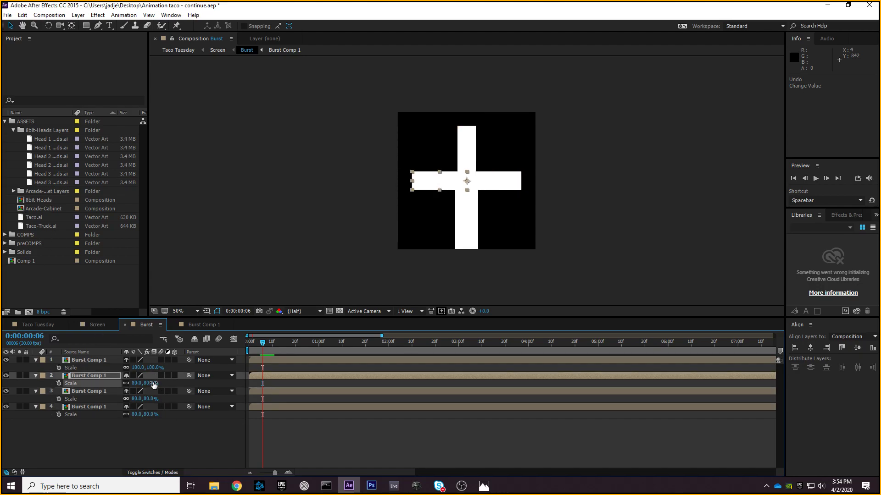
left_click(152, 367)
type("80")
key("Return")
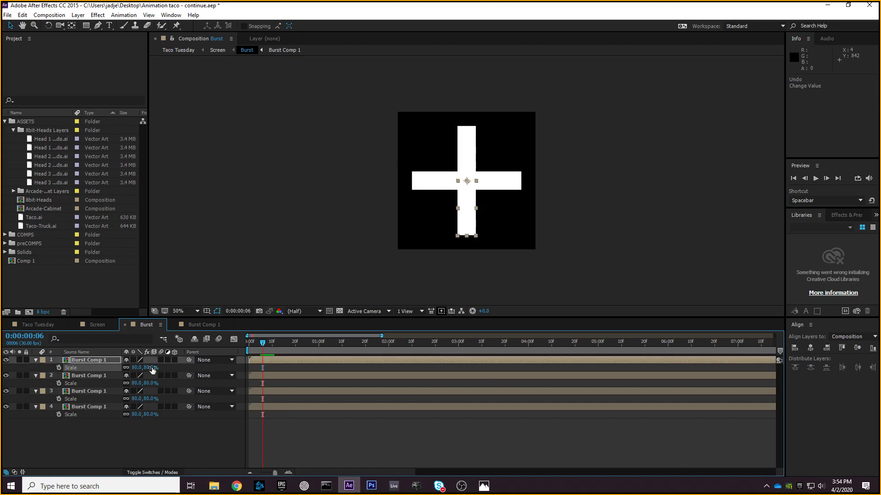
- Change the right-hand bar's horizontal anchor point to -73 to offset it from the centre
left_click(504, 188)
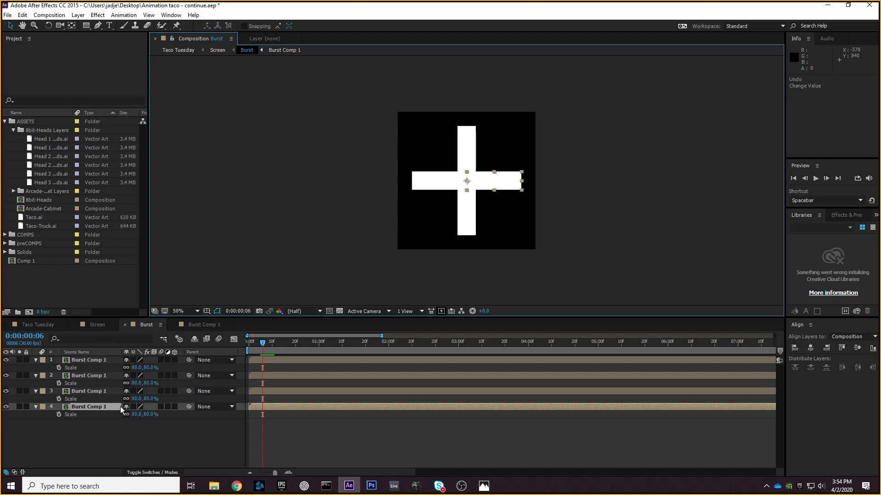
key("a")
left_click_drag(130, 414, 90, 414)
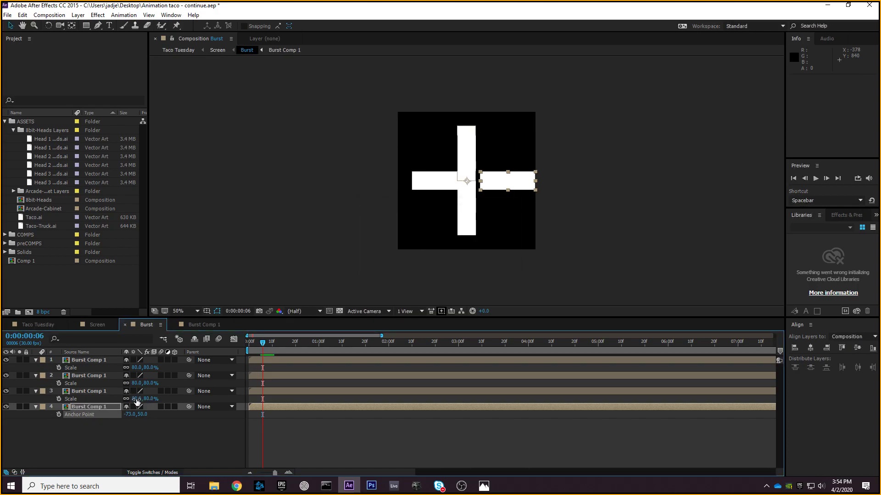
left_click(100, 419)
- Set the horizontal anchor point of the other three Burst Comp 1 layers to -73 together
left_click(105, 359)
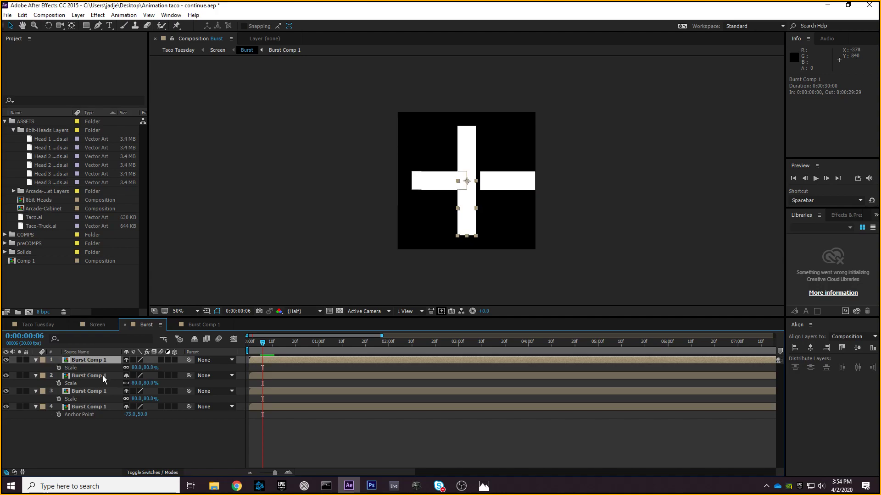
left_click(104, 376, "ctrl")
left_click(103, 390, "ctrl")
key("a")
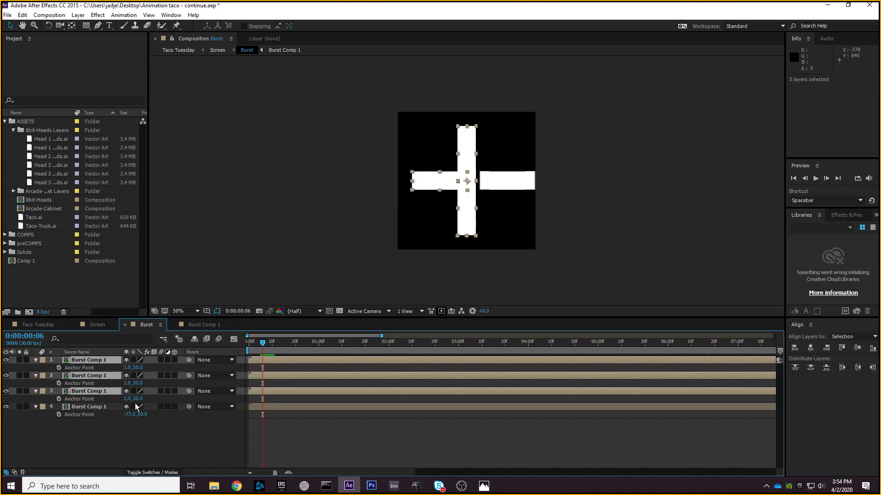
left_click(127, 400)
type("-73")
key("Return")
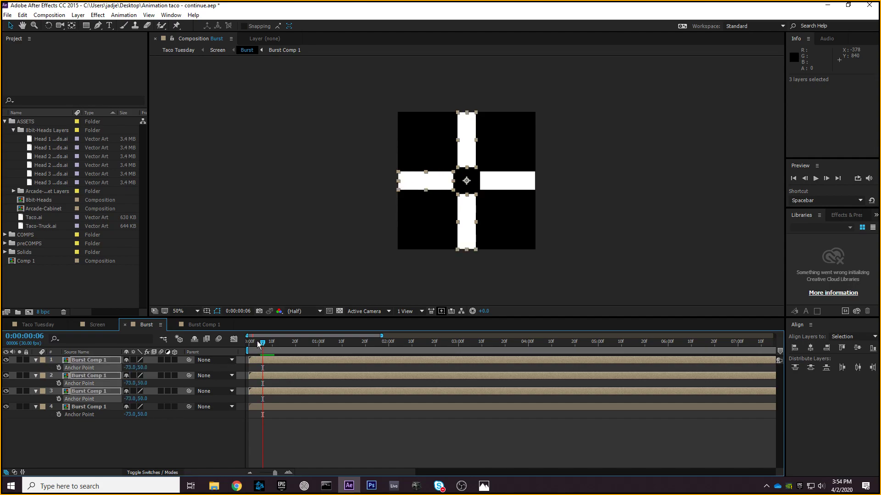
- Return to the first frame and collapse the properties of all four Burst Comp 1 layers
mouse_move(262, 344)
left_mouse_down()
mouse_move(241, 346)
mouse_move(296, 343)
mouse_move(249, 344)
left_mouse_up()
left_click(281, 293)
left_click(35, 406)
left_click(36, 392)
left_click(36, 376)
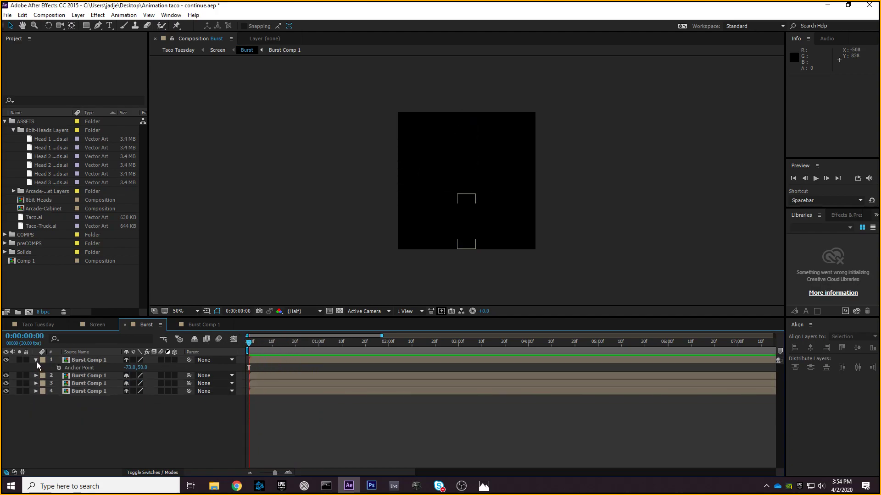
left_click(36, 360)
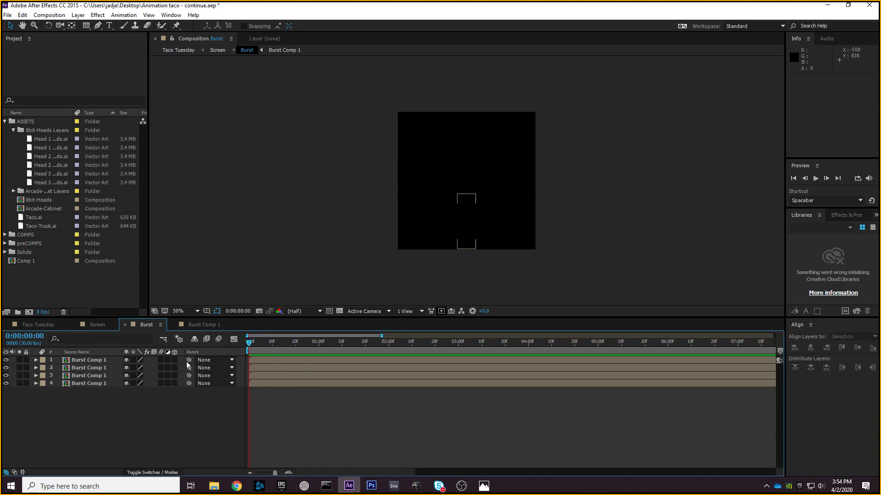
- Pre-compose all four Burst Comp 1 layers into a new composition named Burst Star
left_click_drag(105, 437, 101, 359)
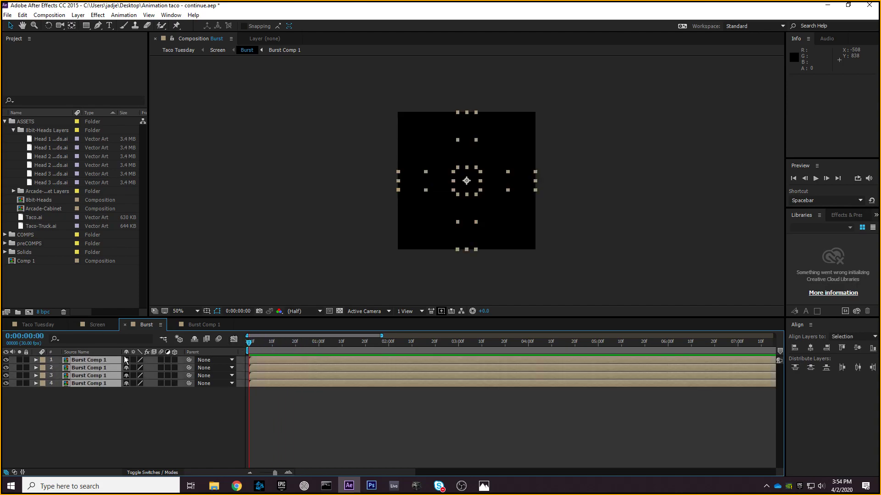
left_click(82, 15)
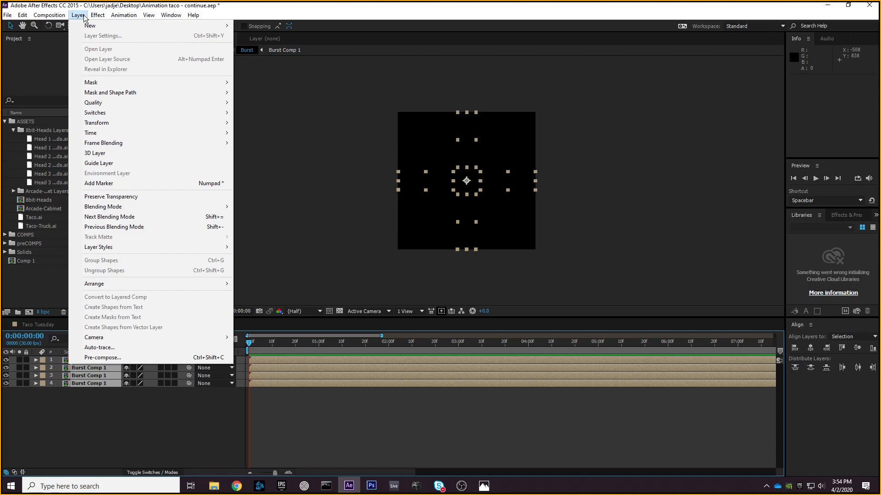
left_click(110, 357)
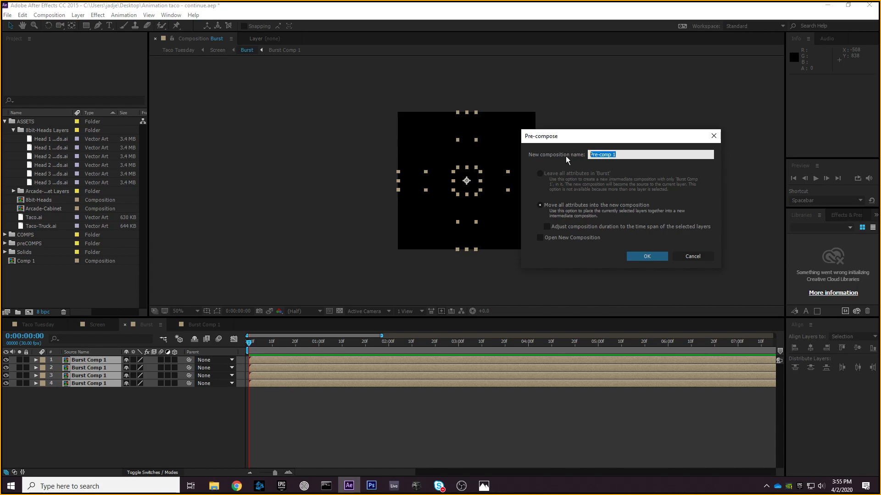
type("Burst Star")
left_click(646, 256)
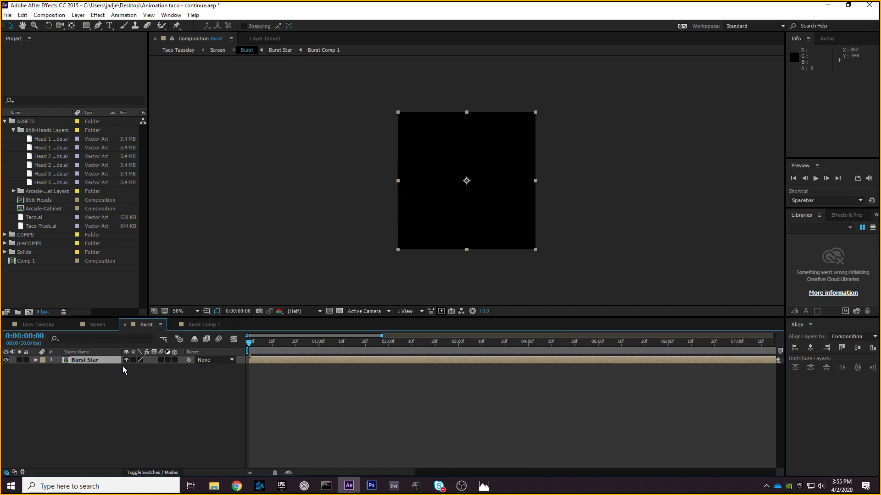
- Duplicate the Burst Star layer with the playhead at the first frame
mouse_move(251, 343)
left_mouse_down()
mouse_move(315, 343)
mouse_move(248, 345)
left_mouse_up()
left_click(88, 360)
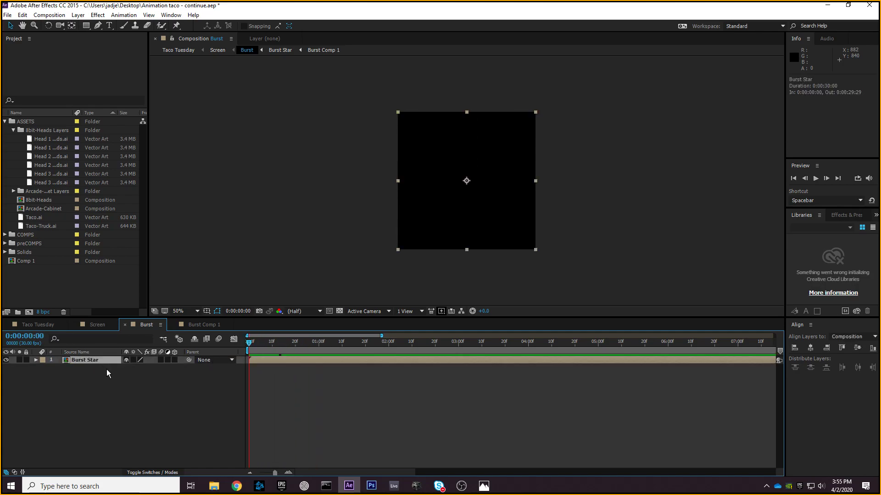
key("ctrl+d")
left_click_drag(249, 344, 216, 348)
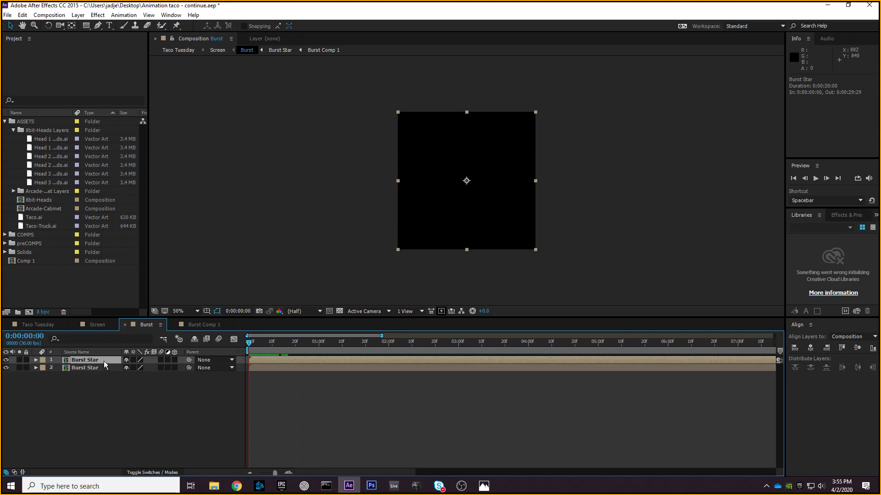
- Set the rotation of the upper Burst Star copy to 45°
key("r")
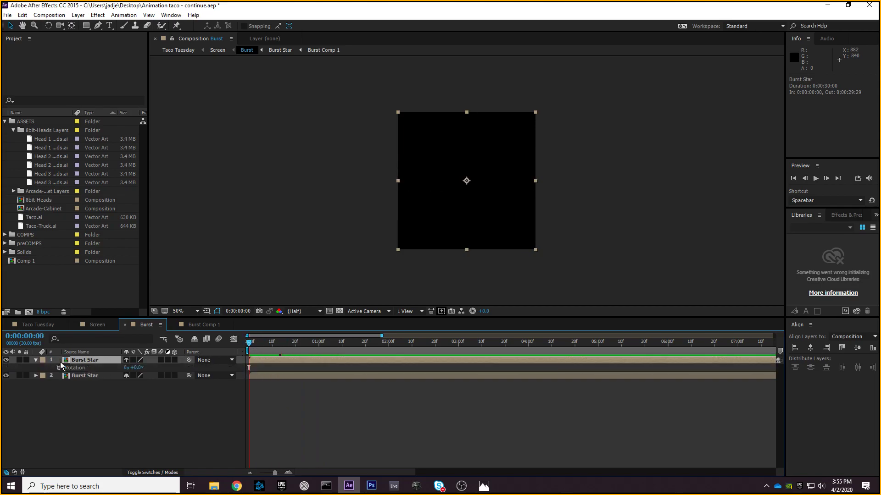
left_click(126, 368)
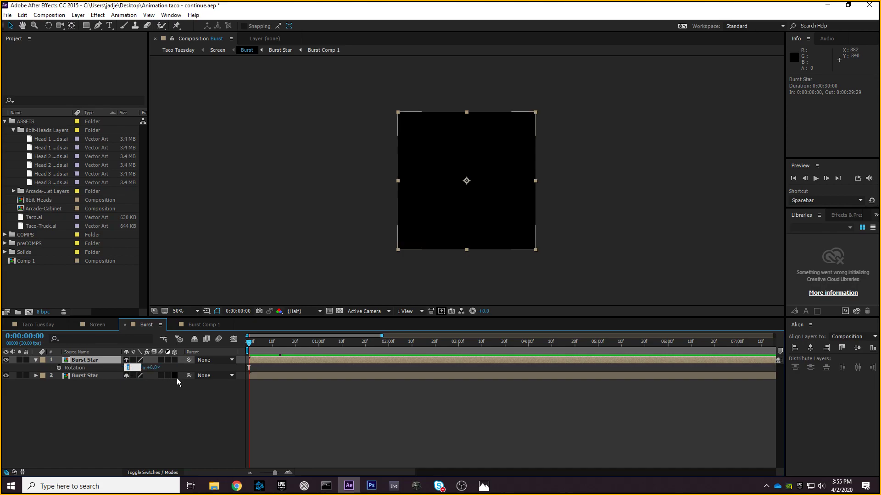
left_click(156, 367)
left_click(136, 368)
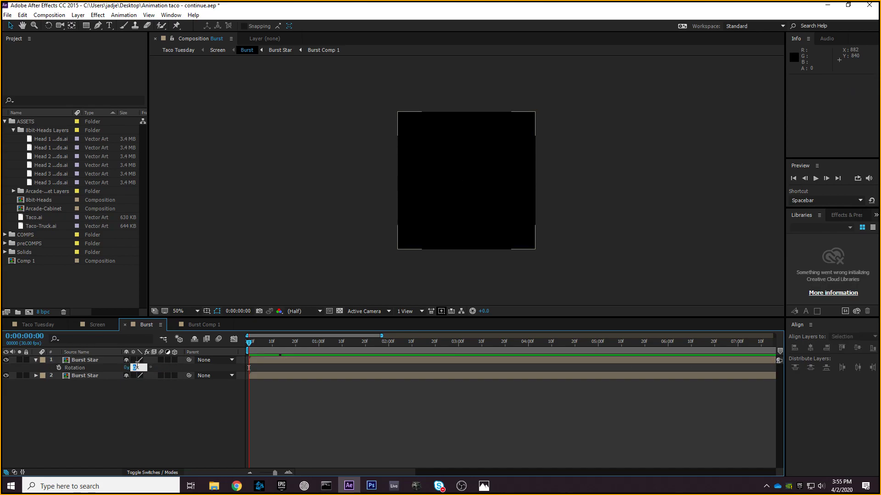
type("45")
key("Return")
- End the Burst composition's work area at 0:00:01:02 and return to the first frame
mouse_move(249, 344)
left_mouse_down()
mouse_move(296, 347)
mouse_move(243, 349)
mouse_move(329, 340)
mouse_move(252, 343)
mouse_move(325, 343)
mouse_move(257, 349)
left_mouse_up()
key("n")
key("Home")
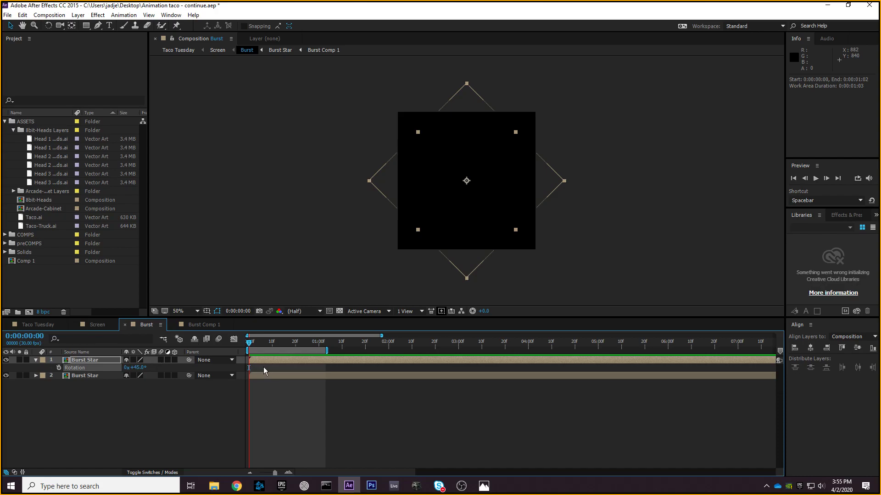
- Rename the rotated Burst Star layer as Burst Star 1
right_click(106, 365)
left_click(118, 468)
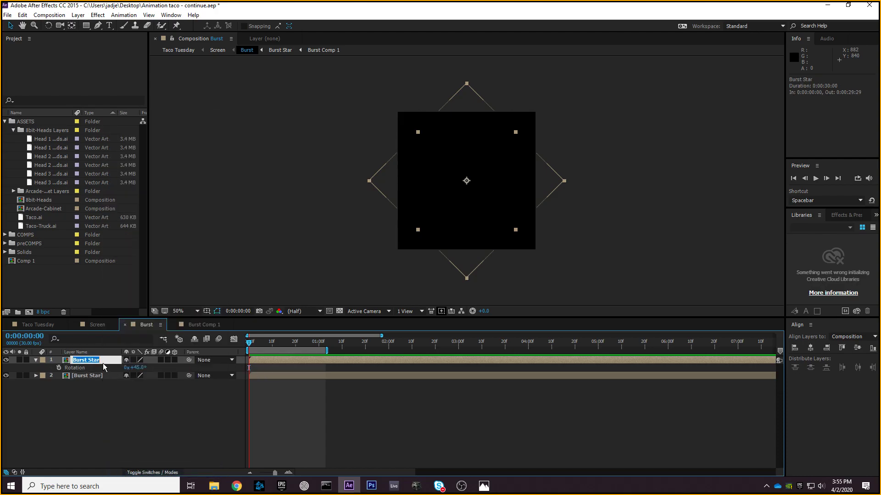
type("1")
key("Return")
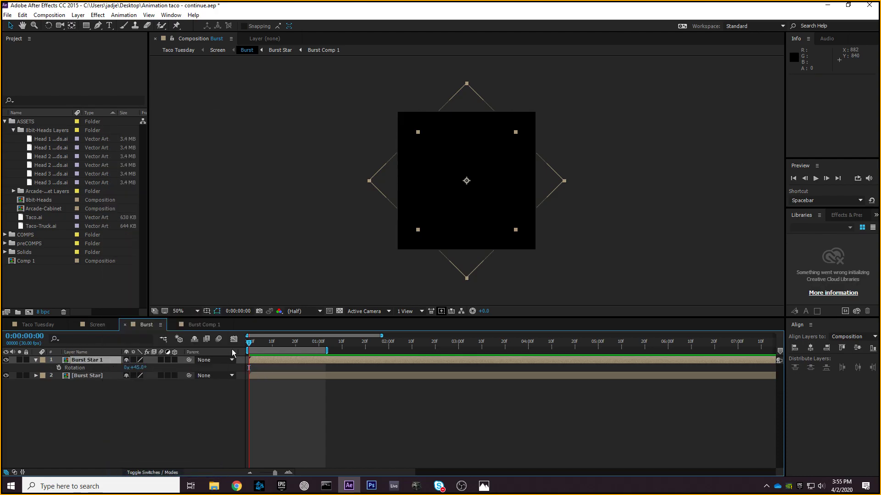
- Try delaying the Burst Star 1 layer to frame 7, preview it, and move the layer back to the first frame
left_click_drag(250, 344, 281, 362)
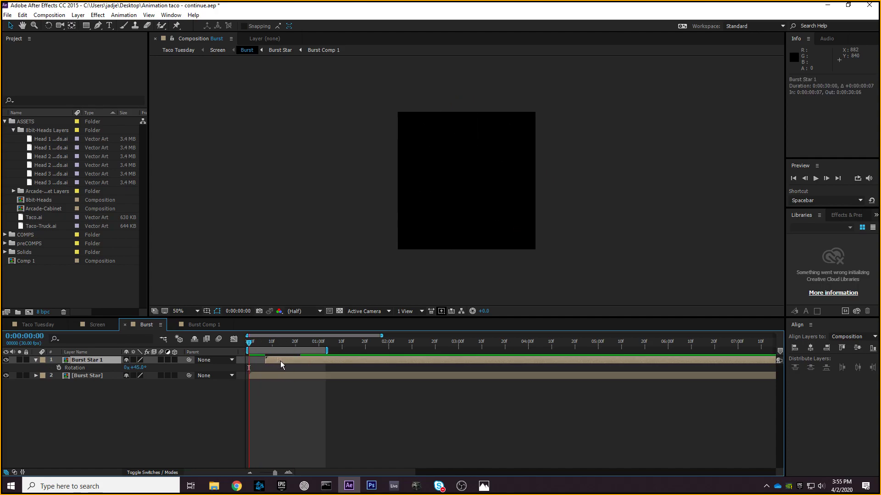
key("space")
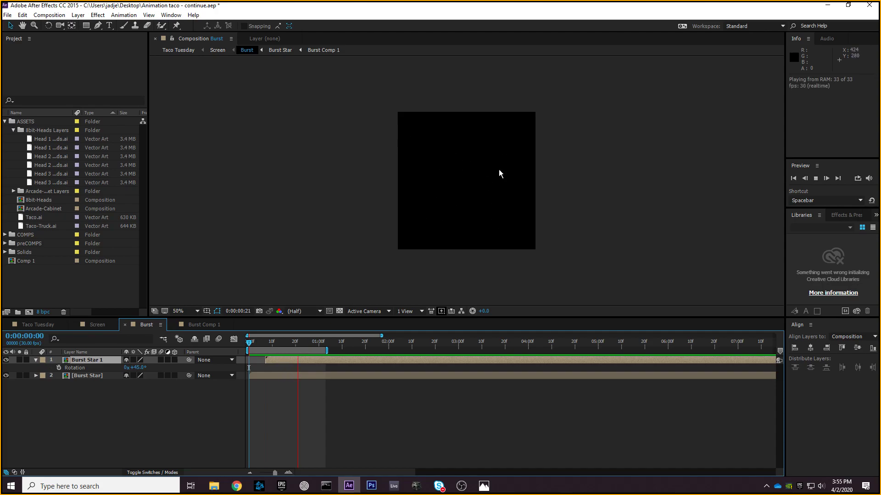
left_click_drag(310, 359, 287, 358)
key("space")
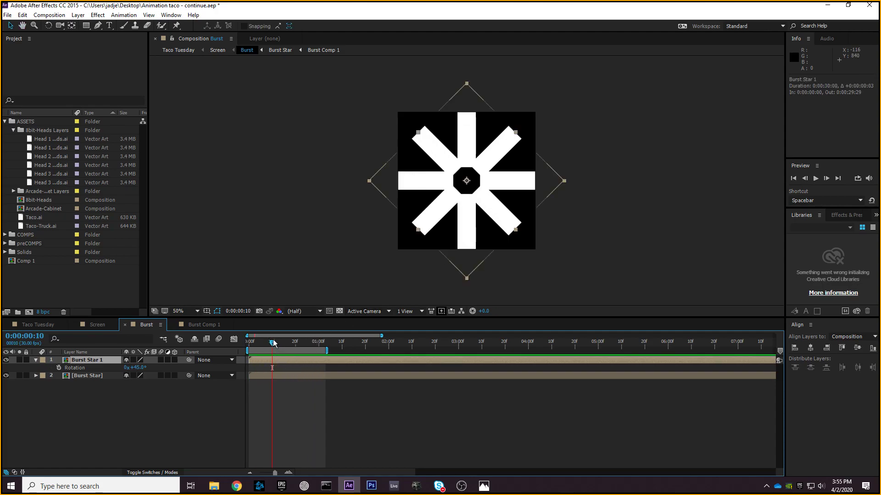
key("space")
- Shift the Burst Star 1 layer to start at frame 8 and preview the staggered burst
left_click_drag(286, 342, 280, 361)
left_click(264, 360)
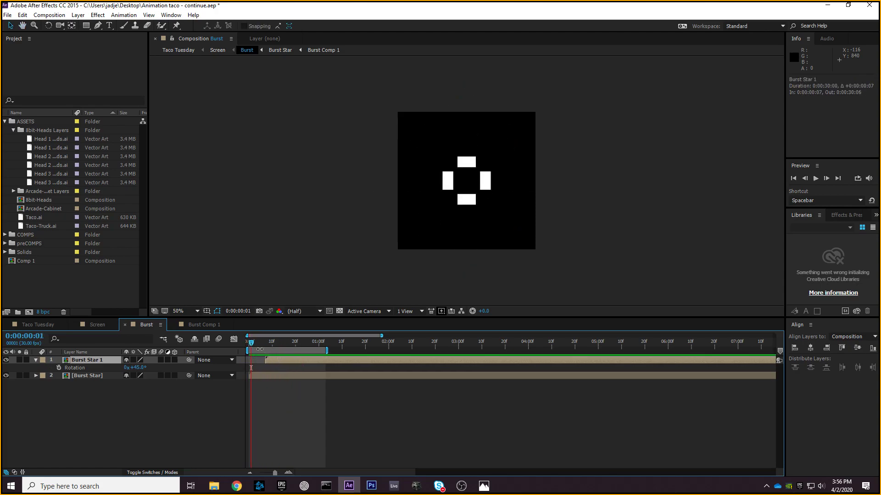
left_click(266, 348)
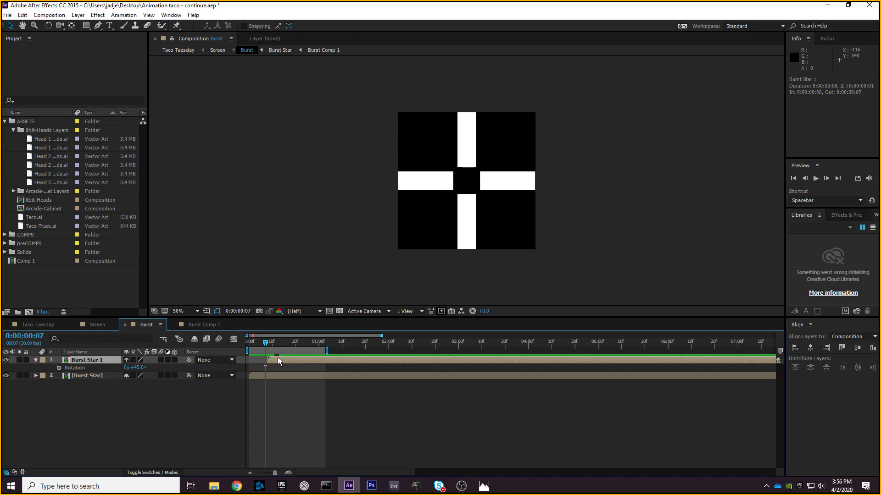
key("space")
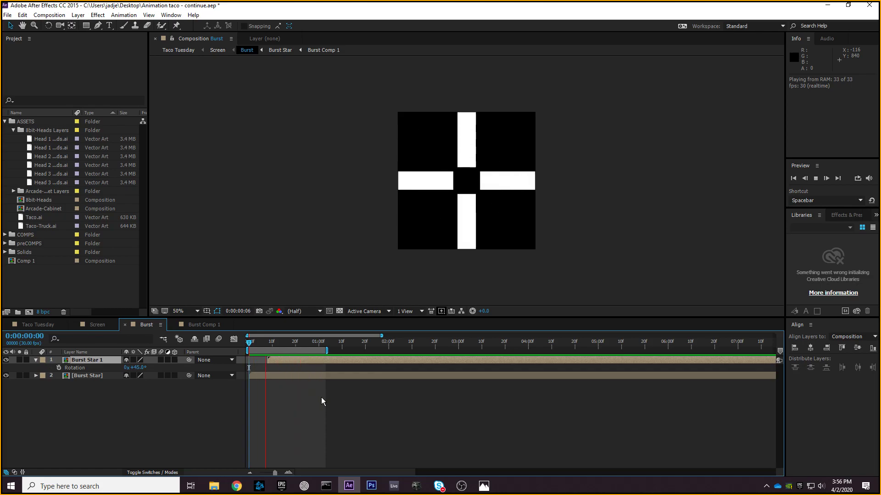
key("space")
key("space")
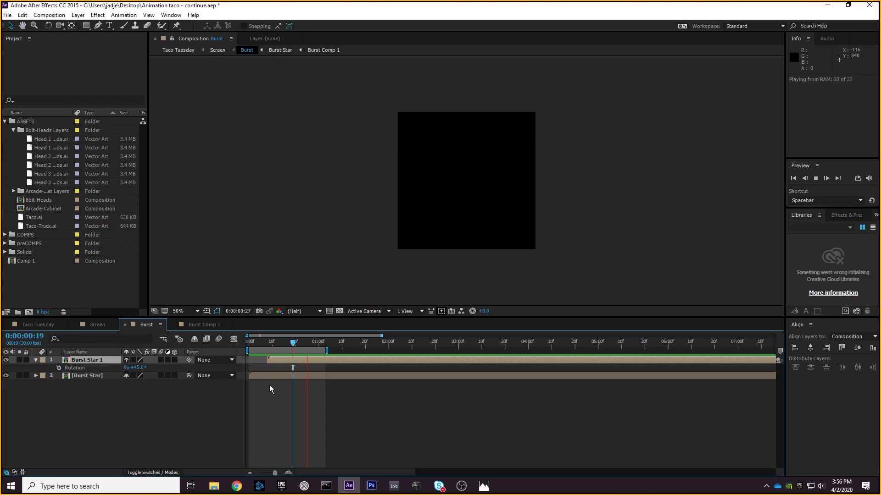
key("space")
- Preview the burst in the Screen composition and scrub ahead to 0:00:02:27 to examine the truck and heads
left_click(99, 325)
key("space")
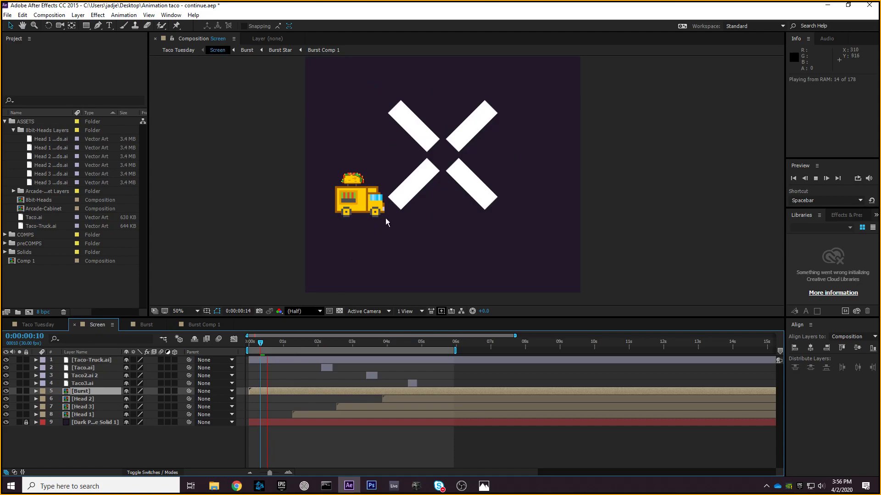
left_click_drag(335, 341, 247, 358)
key("space")
key("space")
left_click(274, 345)
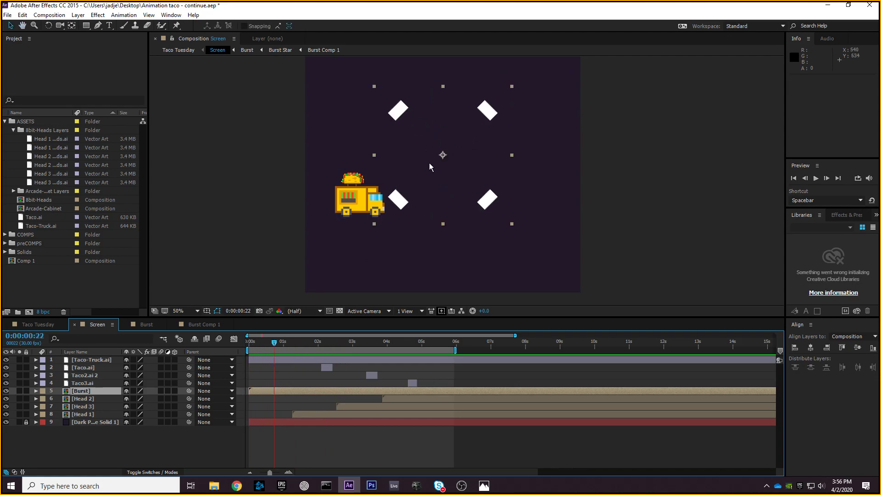
key("space")
key("space")
left_click_drag(288, 344, 345, 324)
key("Page_Down")
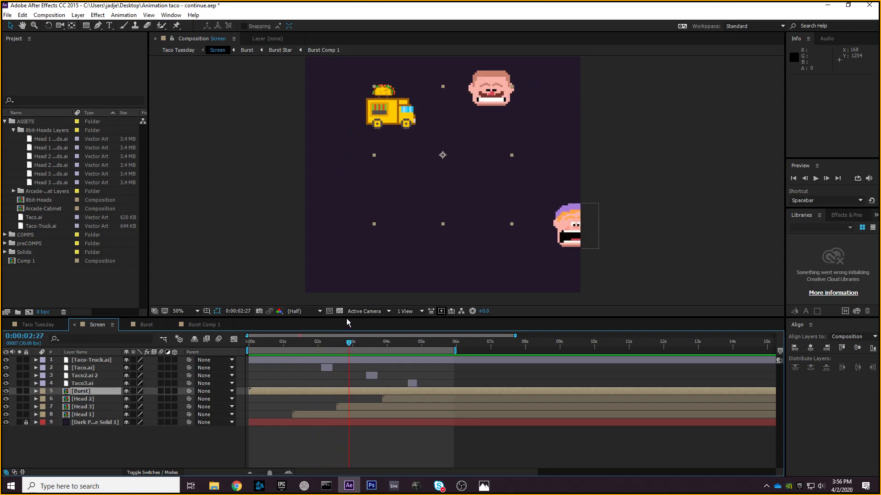
- Place the Burst layer directly above the Head 1 layer in the stack and rename it Burst head 1
left_click_drag(348, 344, 247, 345)
left_click_drag(91, 391, 97, 418)
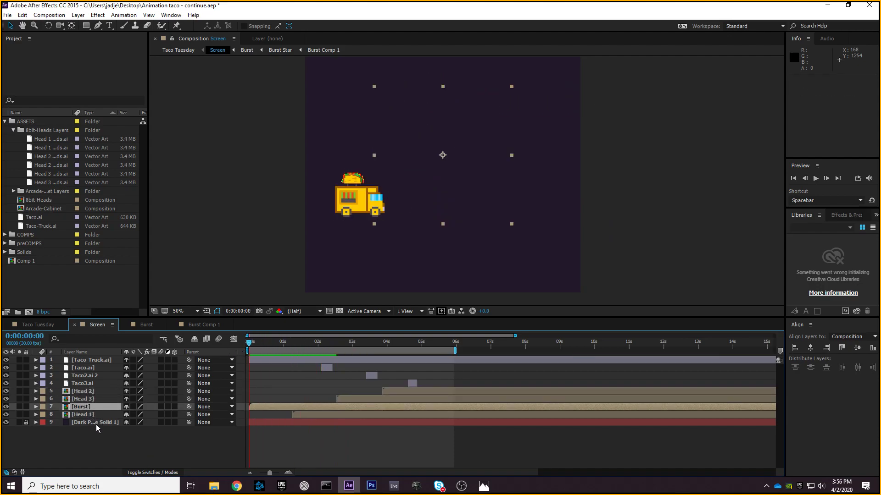
left_click(100, 435)
left_click(99, 406)
right_click(99, 406)
left_click(113, 402)
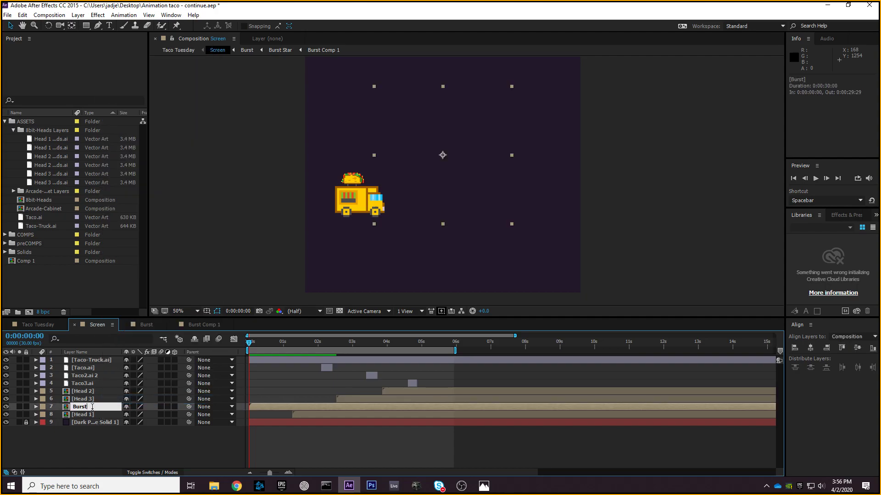
type("head 1")
key("Return")
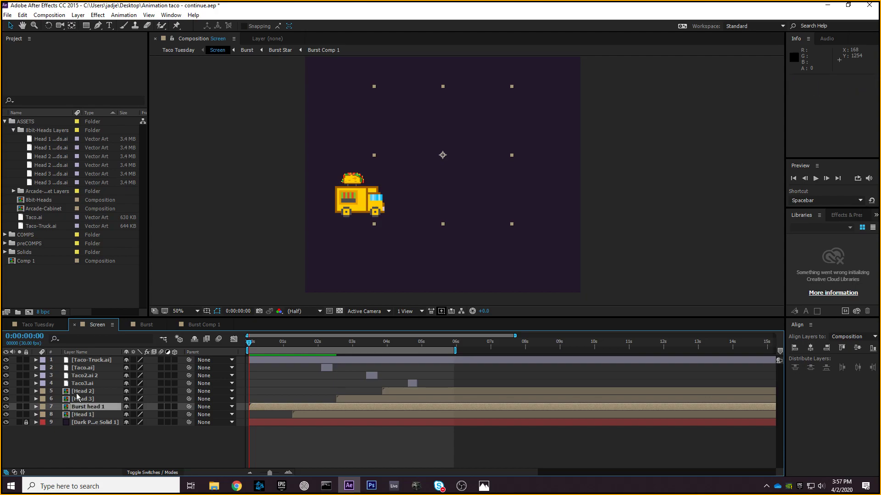
left_click(92, 407)
left_click(99, 422)
left_click(99, 408)
left_click(104, 424)
- Set the Burst head 1 layer's scale to 25%
left_click(104, 408)
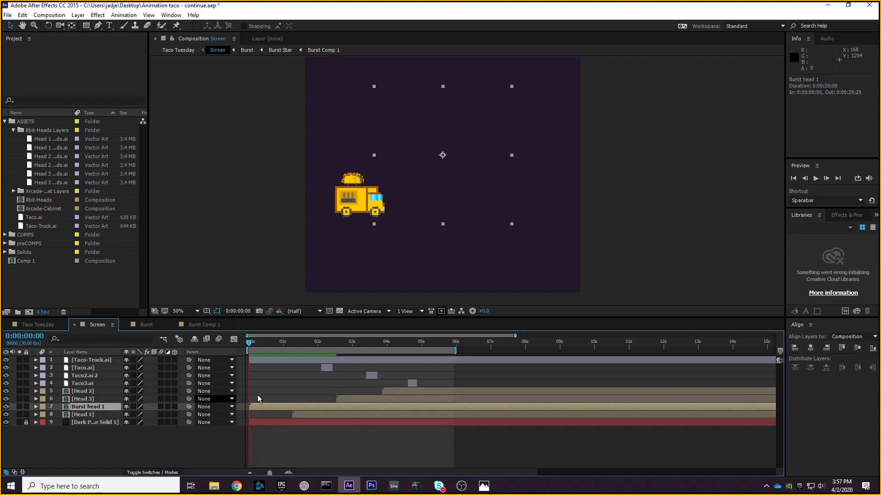
mouse_move(252, 345)
left_mouse_down()
mouse_move(299, 341)
mouse_move(244, 356)
left_mouse_up()
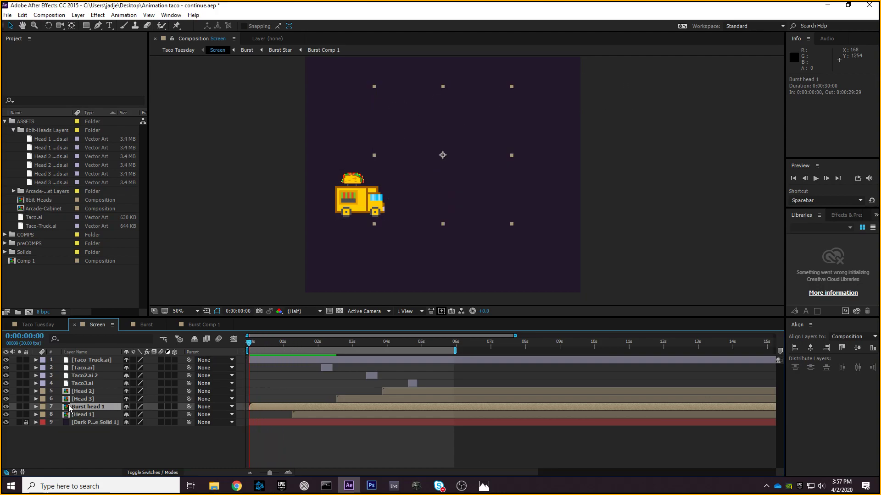
key("s")
left_click(138, 415)
type("25")
key("Return")
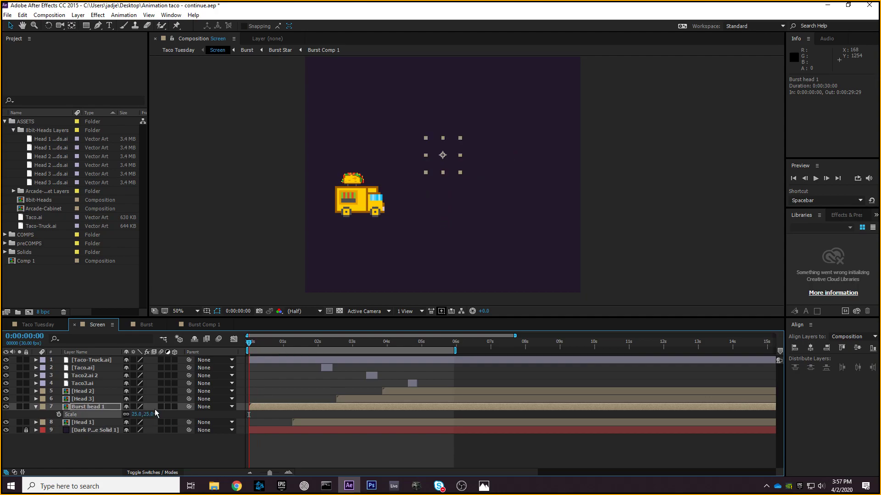
- Try a smaller 15% scale for the Burst head 1 layer and preview the burst from the first frame
left_click_drag(249, 344, 269, 347)
left_click(136, 415)
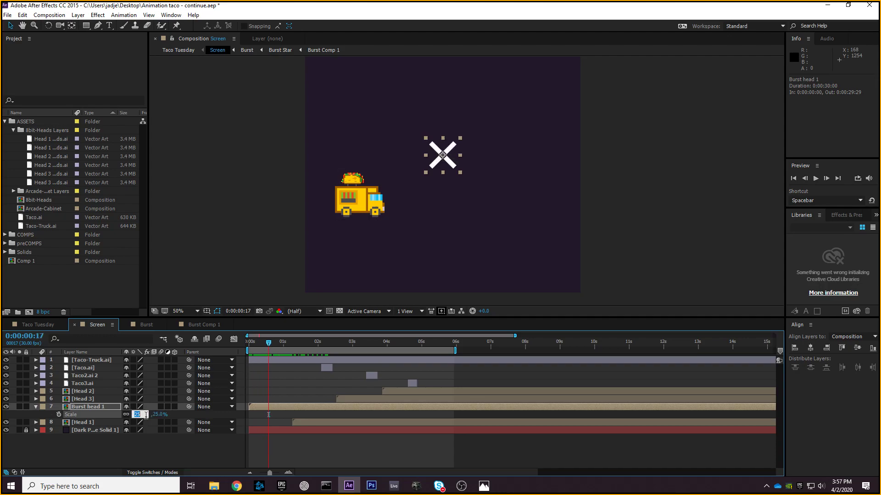
type("15")
key("Return")
left_click_drag(269, 347, 248, 345)
key("space")
key("space")
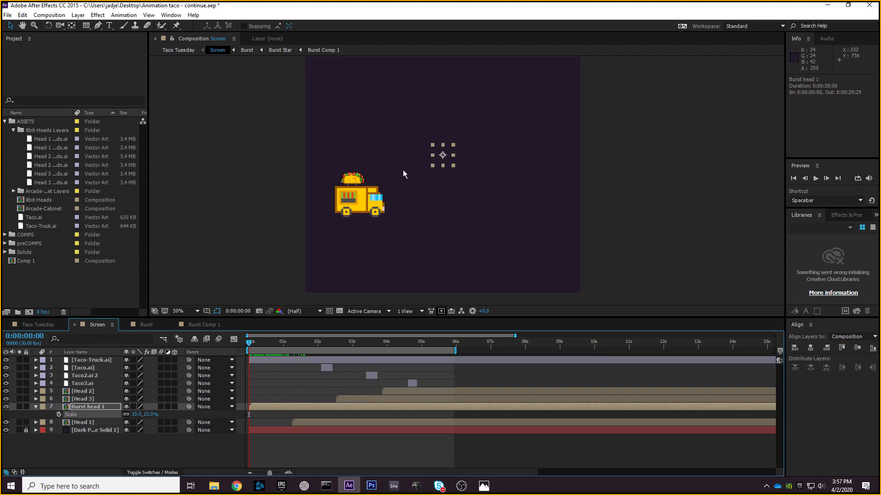
- Position the Burst head 1 layer over the moustached head at 810, 318, using the 0:00:03:01 frame as reference
left_click_drag(445, 161, 507, 115)
left_click_drag(253, 343, 355, 332)
left_click_drag(507, 112, 495, 97)
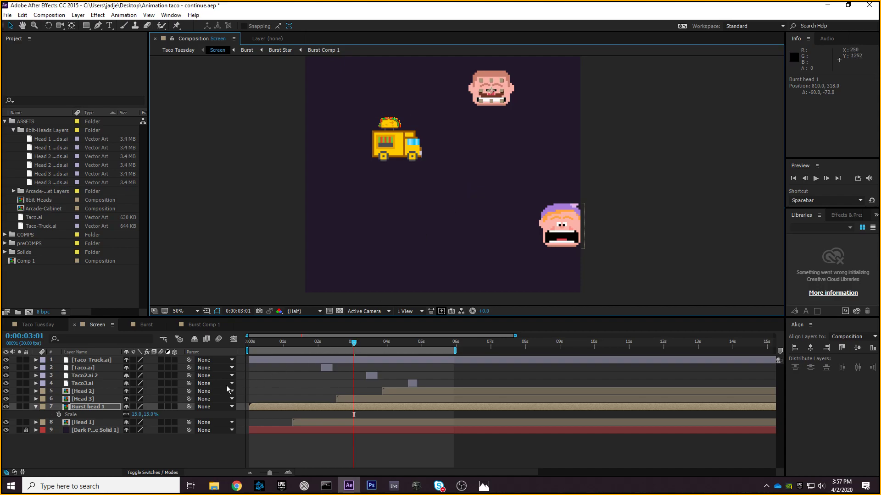
- Shift the Burst head 1 layer to start at 0:00:03:00 and extend the visible timeline to the full 30 seconds
mouse_move(352, 345)
left_mouse_down()
mouse_move(386, 342)
mouse_move(255, 348)
mouse_move(351, 337)
left_mouse_up()
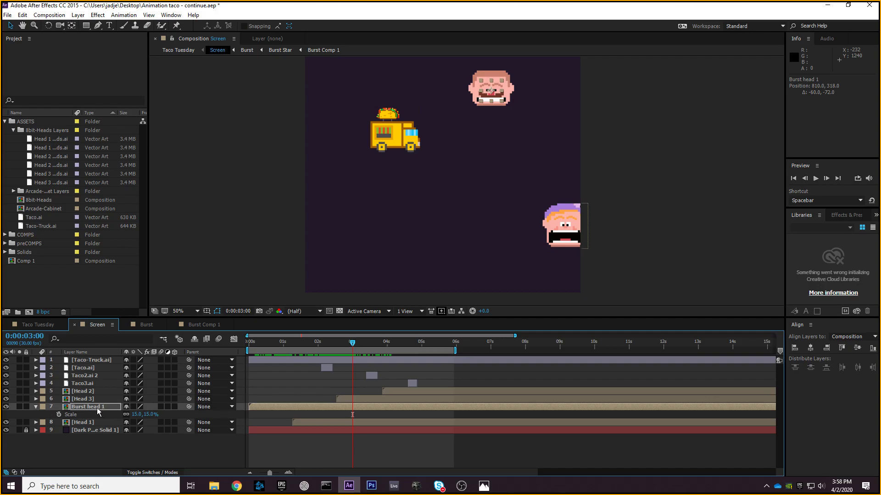
left_click_drag(251, 406, 357, 404)
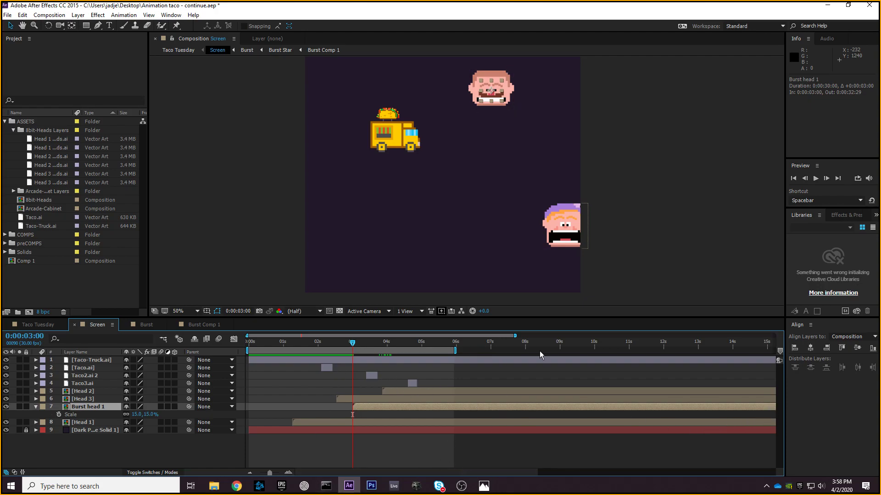
left_click_drag(515, 335, 774, 335)
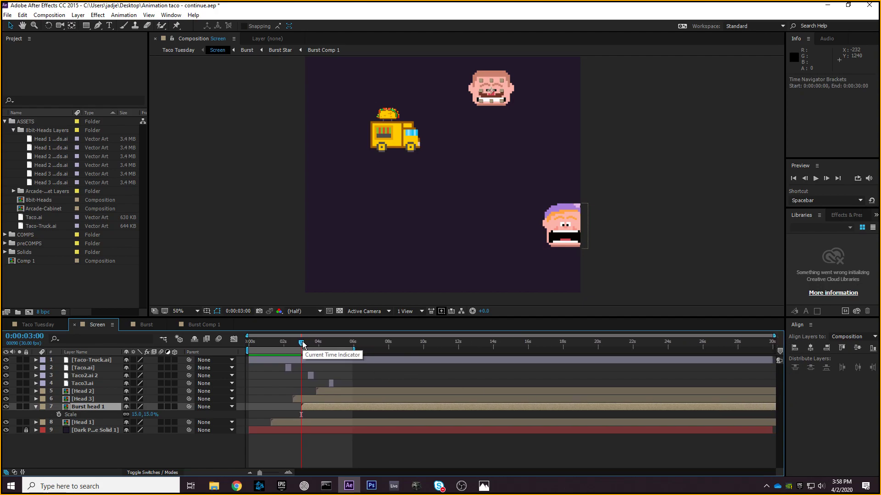
key("period")
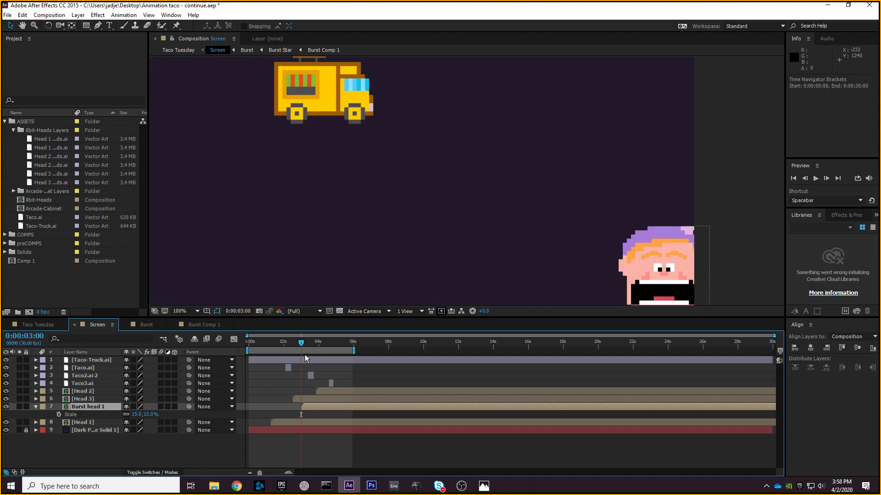
key("comma")
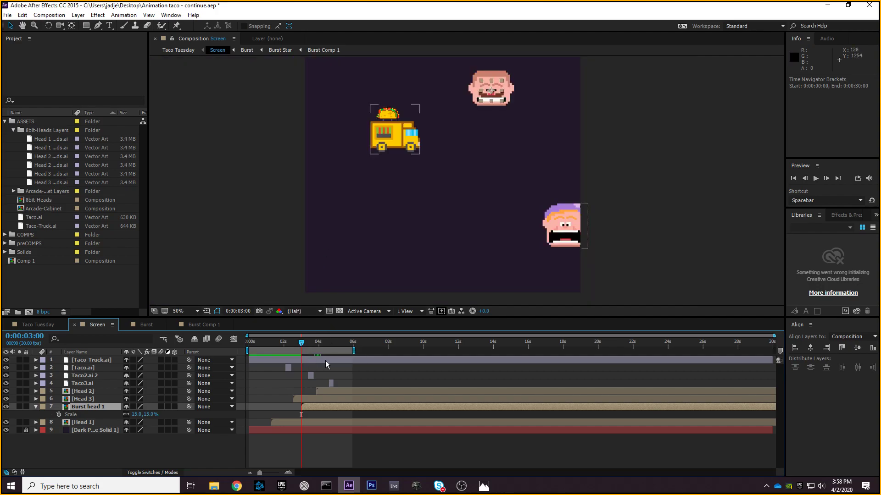
- Preview the Screen composition from the start and scrub back to 0:00:02:25 to examine the burst's timing and size
key("Home")
key("space")
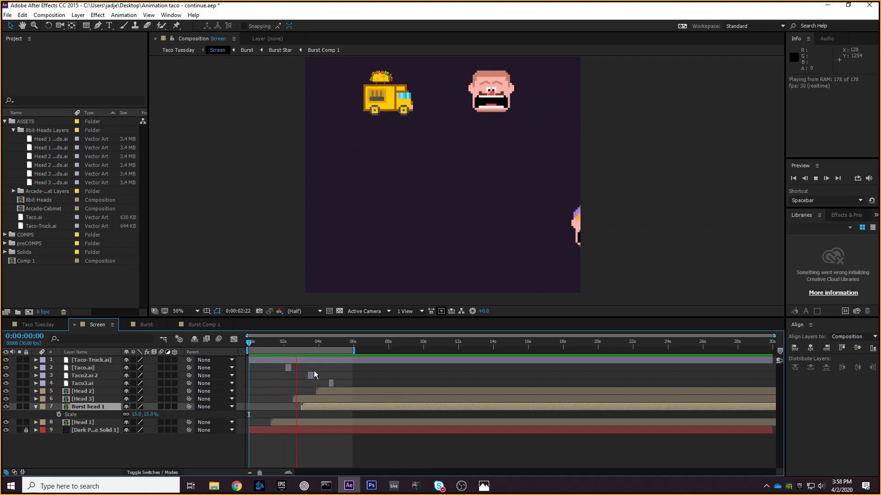
left_click(315, 349)
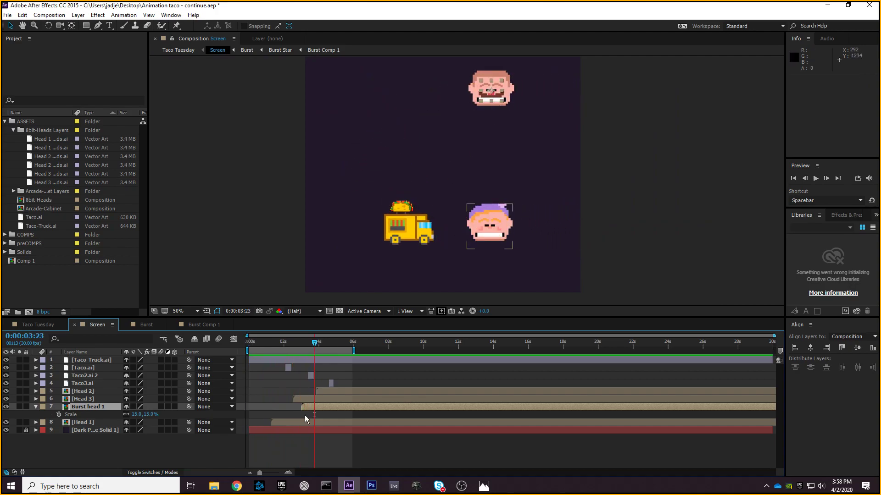
left_click_drag(315, 350, 298, 348)
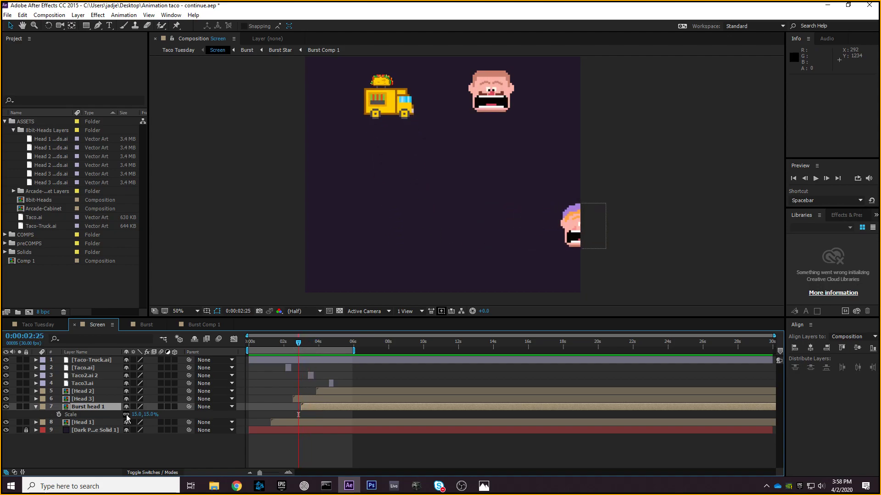
- Enlarge the Burst head 1 layer to 25% scale and preview it, returning to the 0:00:03:00 frame
left_click(138, 415)
type("25")
key("Return")
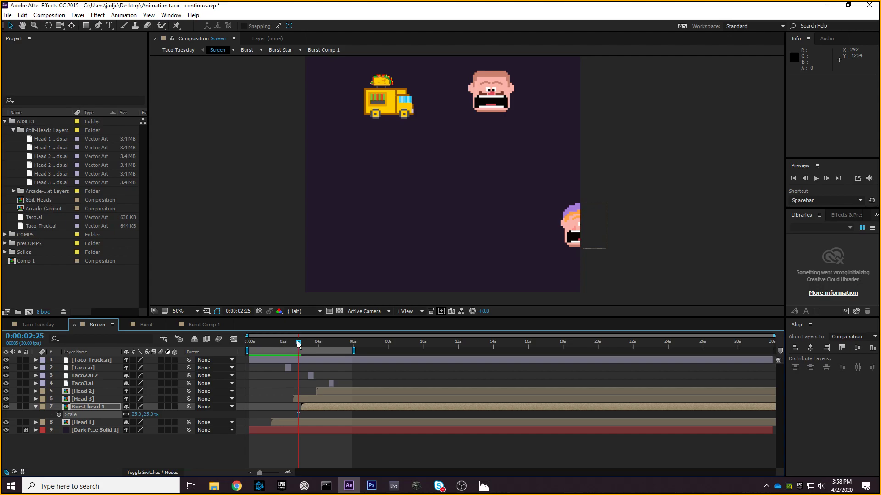
key("space")
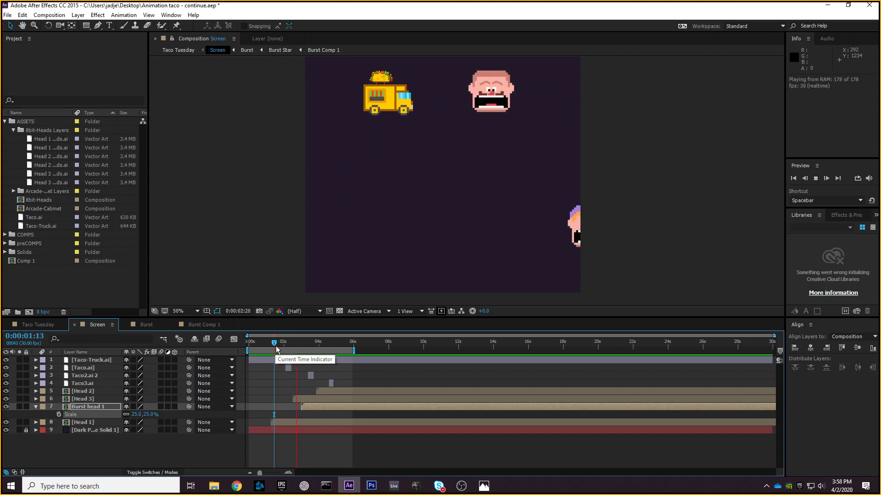
key("space")
mouse_move(318, 346)
left_mouse_down()
mouse_move(276, 353)
mouse_move(302, 350)
left_mouse_up()
left_click(319, 406)
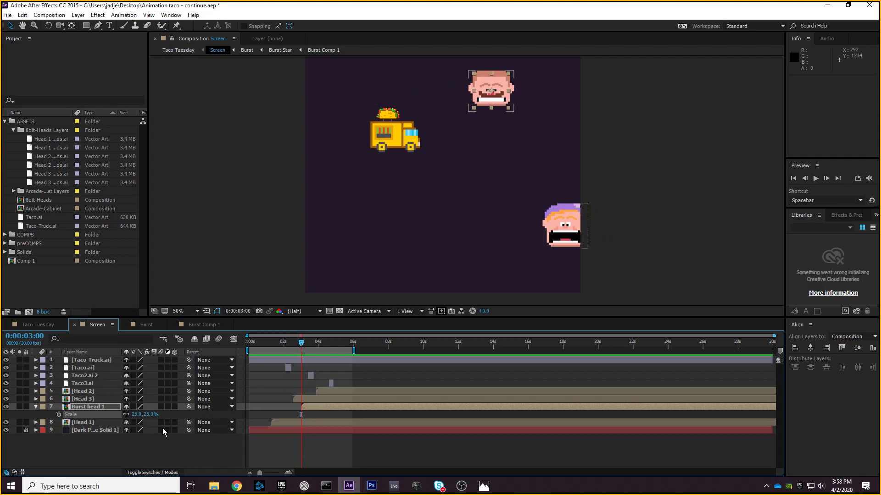
- Keyframe the Head 1 layer's opacity at 100% on 0:00:02:29 and 0% on 0:00:03:00
left_click(94, 423)
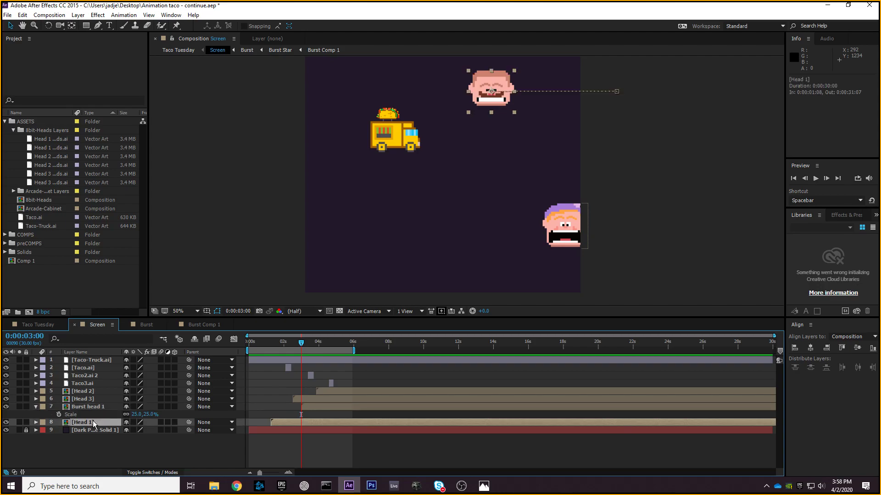
key("t")
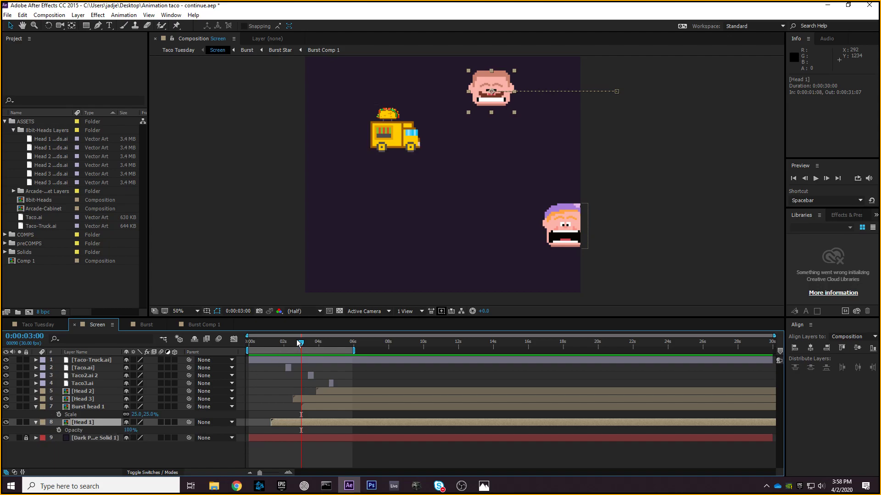
left_click_drag(300, 342, 300, 343)
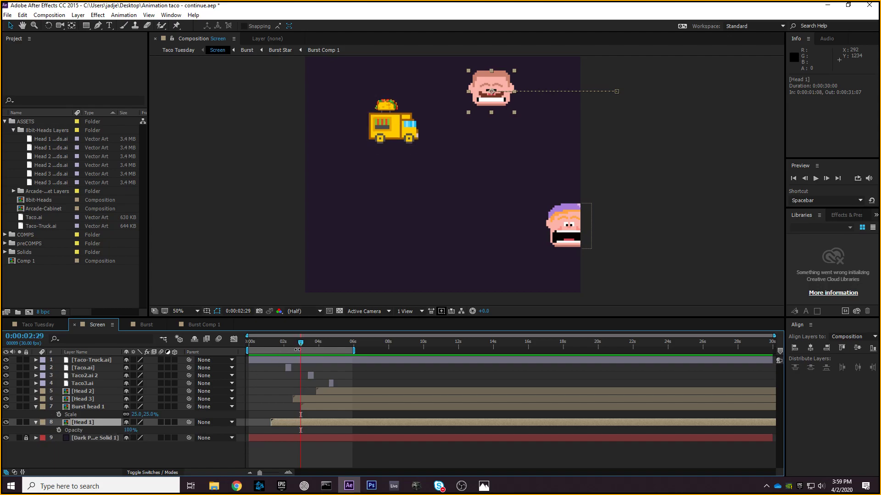
left_click(59, 430)
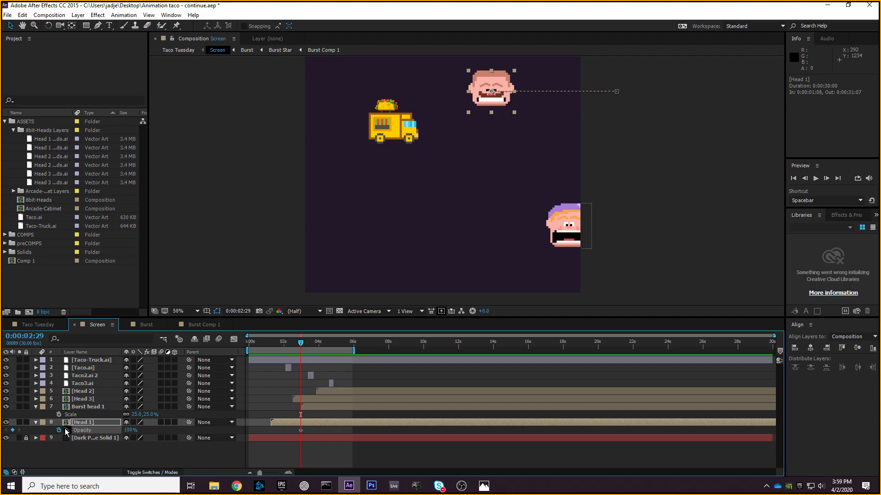
key("Page_Down")
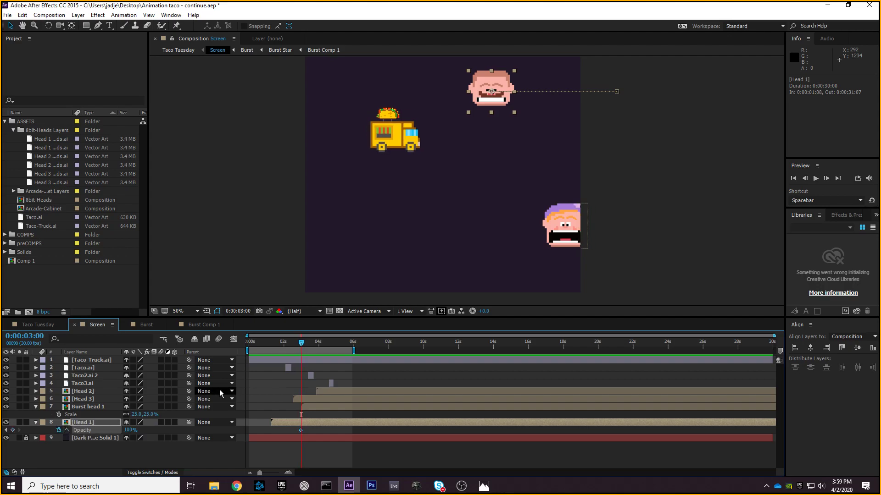
left_click(130, 430)
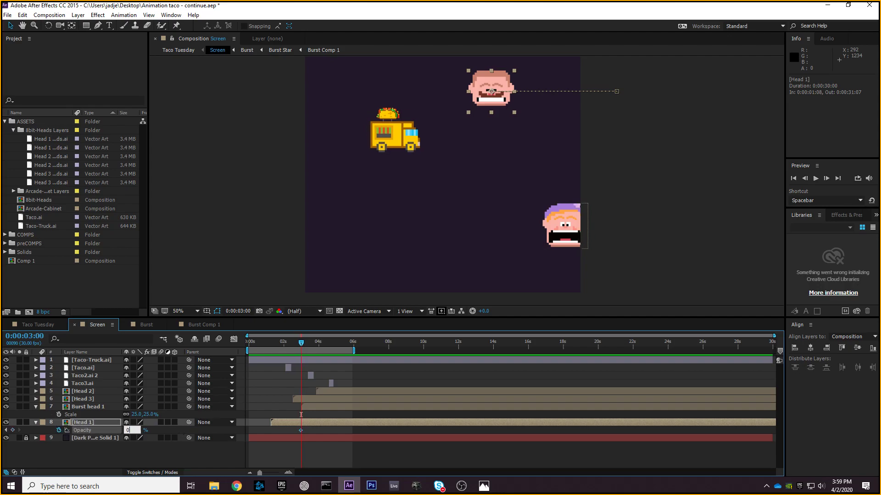
type("0")
key("Return")
- Preview the Screen composition from the first frame to check the first head vanishing as it bursts
left_click_drag(300, 347, 300, 346)
key("space")
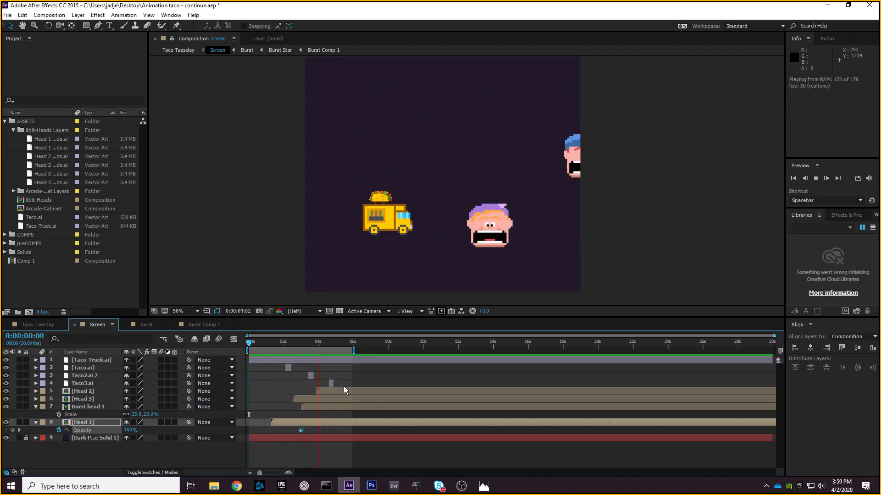
key("space")
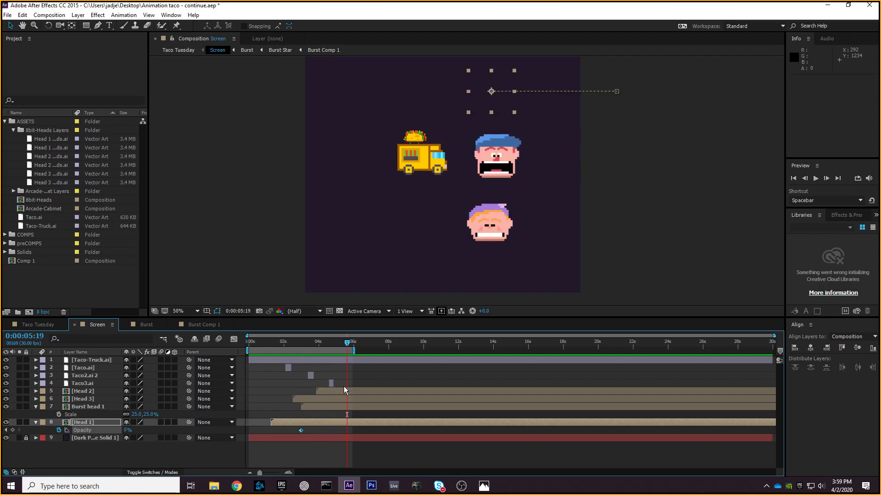
left_click_drag(347, 343, 249, 344)
key("space")
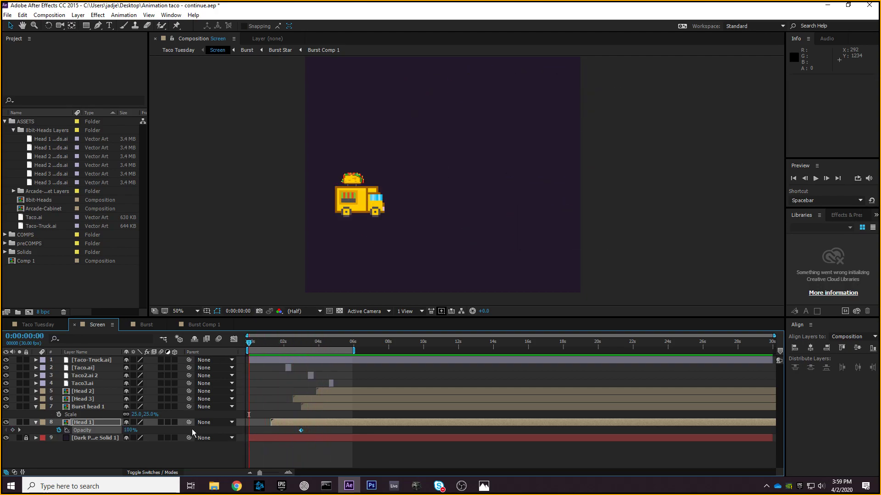
- Duplicate the Burst head 1 layer, place the copy directly above the Head 2 layer, and scrub to 0:00:02:27
left_click(116, 457)
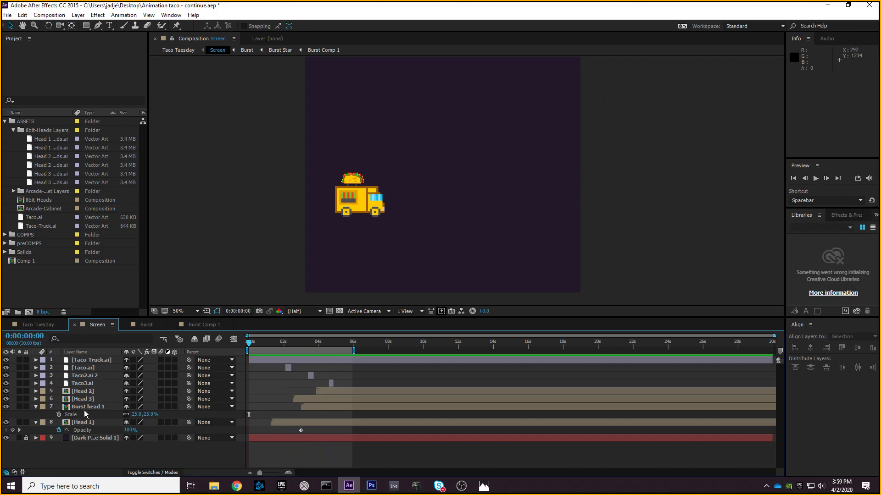
left_click(37, 408)
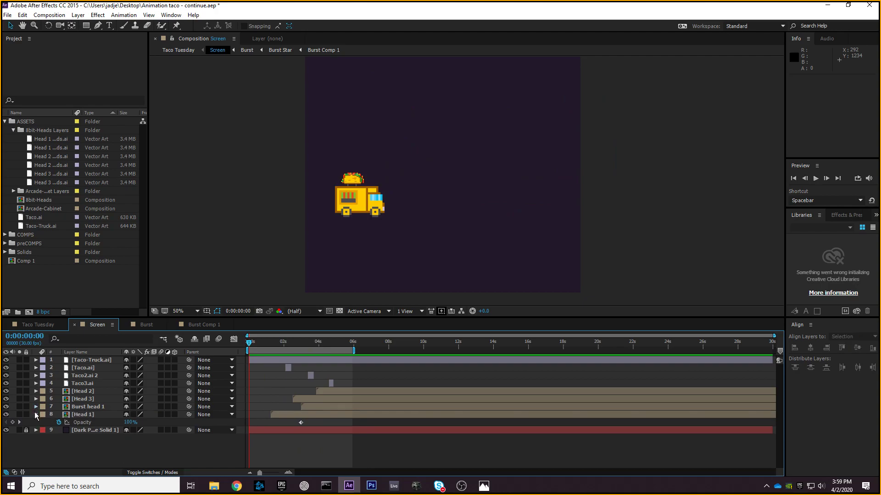
left_click(36, 415)
left_click(94, 408)
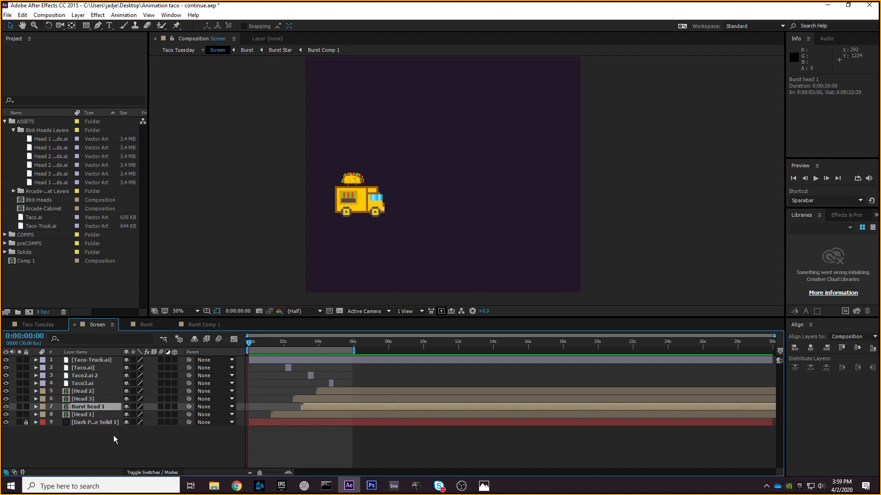
key("ctrl+d")
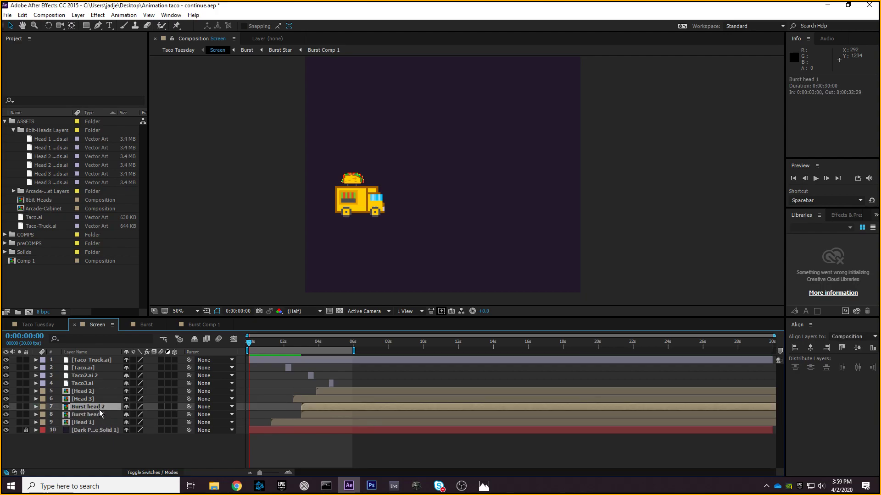
left_click_drag(95, 407, 96, 389)
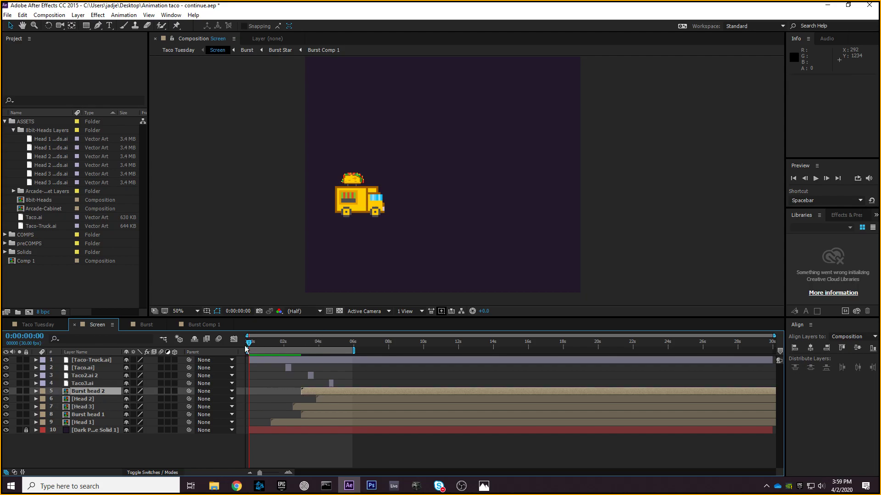
left_click_drag(248, 344, 299, 343)
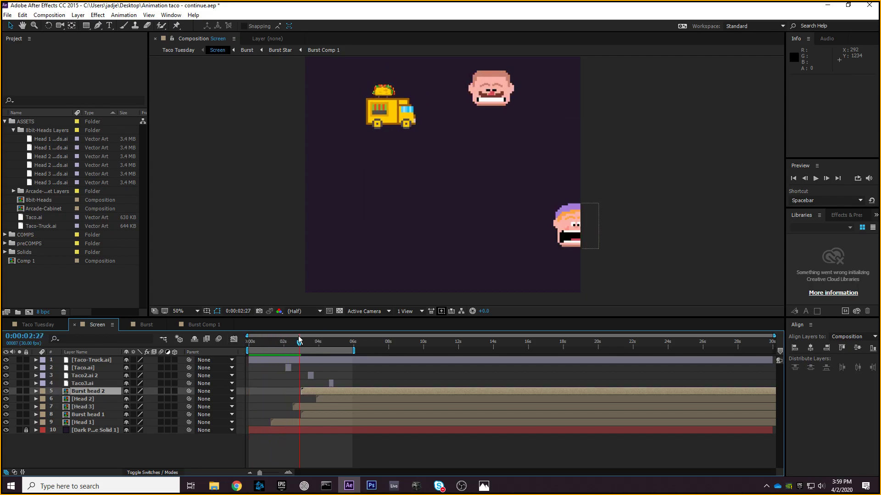
- Duplicate the Burst head 2 layer and place the copy directly above the Head 3 layer
left_click(568, 230)
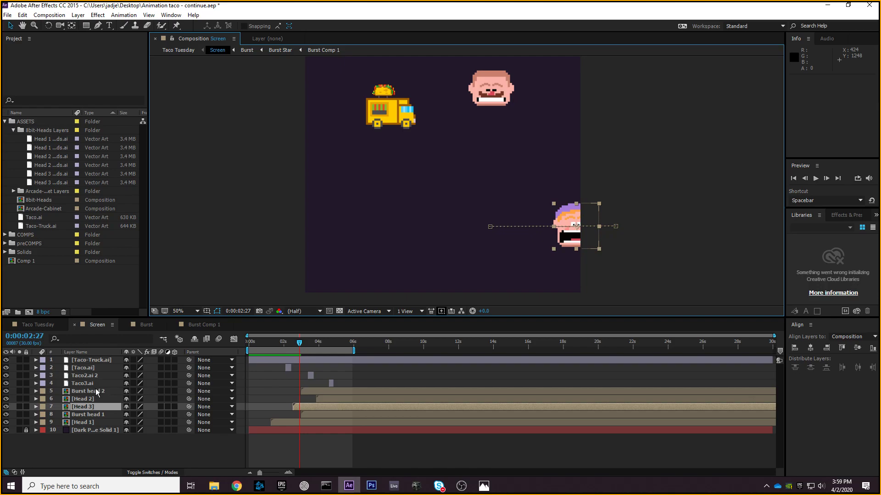
left_click(97, 392)
key("ctrl+d")
left_click_drag(102, 395, 105, 412)
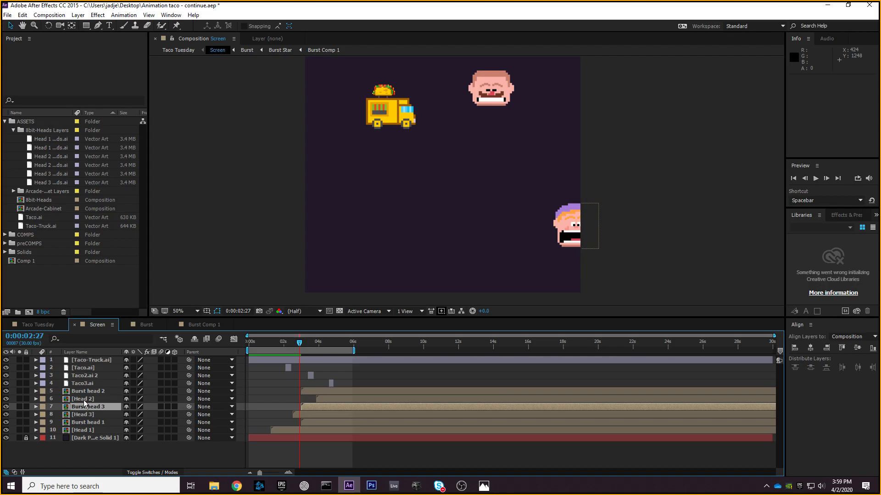
left_click(96, 415)
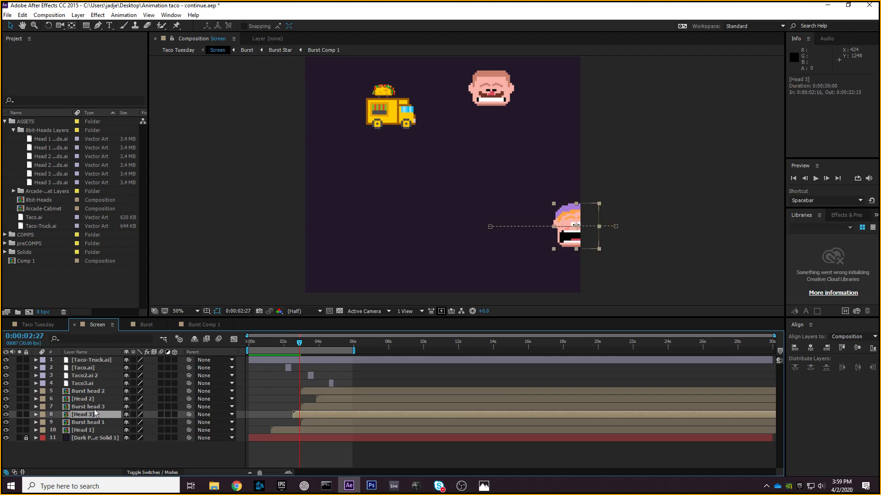
left_click(101, 407)
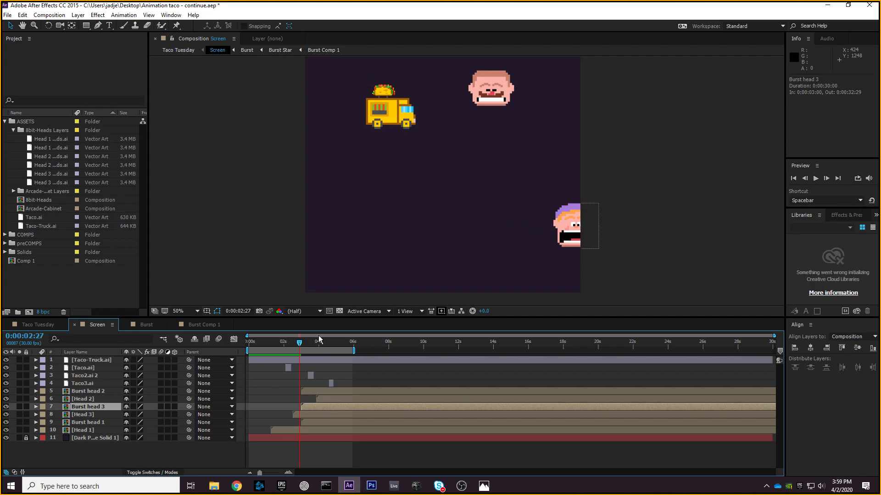
- Drag the Burst head 2 and Burst head 3 layers away from the first head so the three bursts are separated
left_click_drag(299, 344, 306, 344)
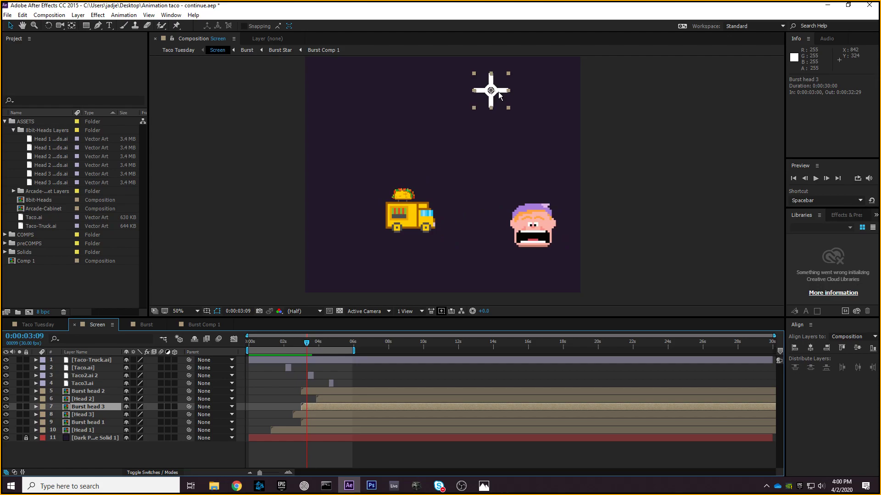
left_click_drag(495, 99, 535, 134)
left_click_drag(470, 150, 470, 197)
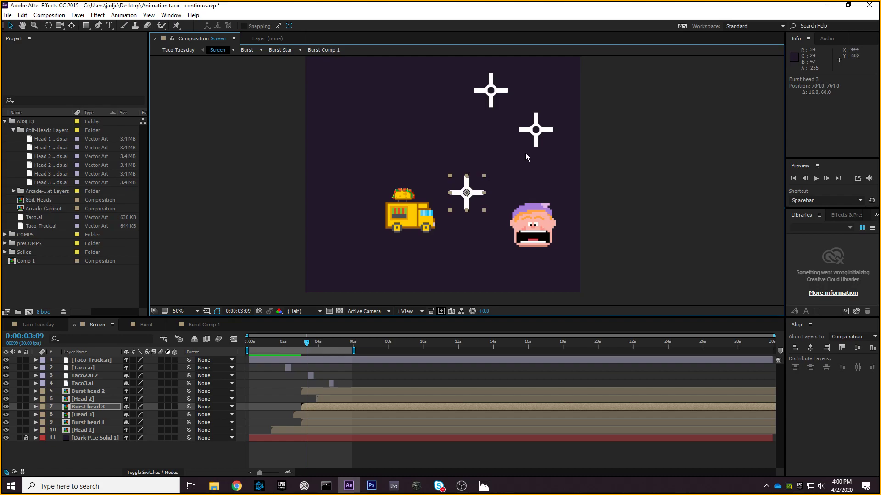
- Position the Burst head 3 layer at 804, 904, where the third head comes to rest
left_click(472, 198)
left_click_drag(466, 193, 445, 254)
left_click_drag(307, 342, 313, 342)
left_click_drag(445, 254, 489, 225)
left_click_drag(320, 342, 301, 349)
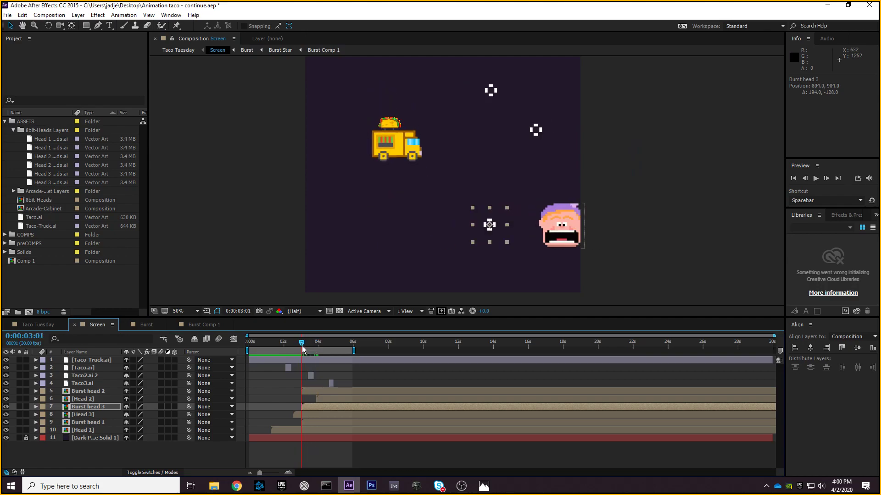
- Hide the Burst head 2, Head 2, Burst head 1 and Head 1 layers to isolate the third head
left_click_drag(7, 366, 7, 360)
left_click(7, 360)
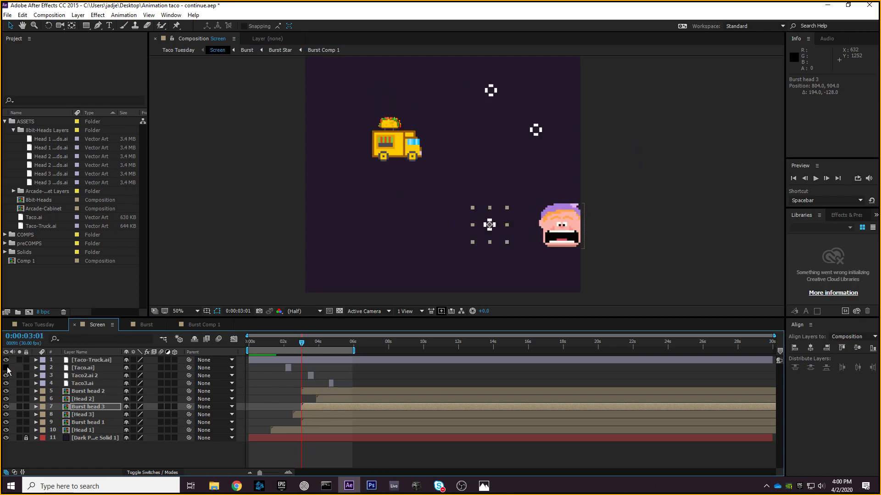
left_click(7, 422)
left_click(6, 430)
left_click(6, 392)
- Shift the Burst head 3 layer to start at 0:00:04:08 and preview its timing against the third head
mouse_move(301, 342)
left_mouse_down()
mouse_move(330, 343)
mouse_move(290, 342)
mouse_move(315, 338)
left_mouse_up()
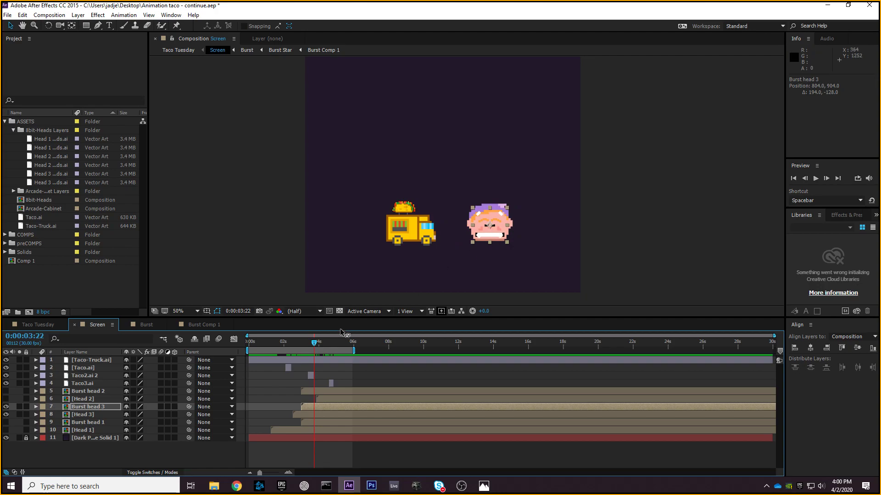
left_click_drag(314, 344, 323, 345)
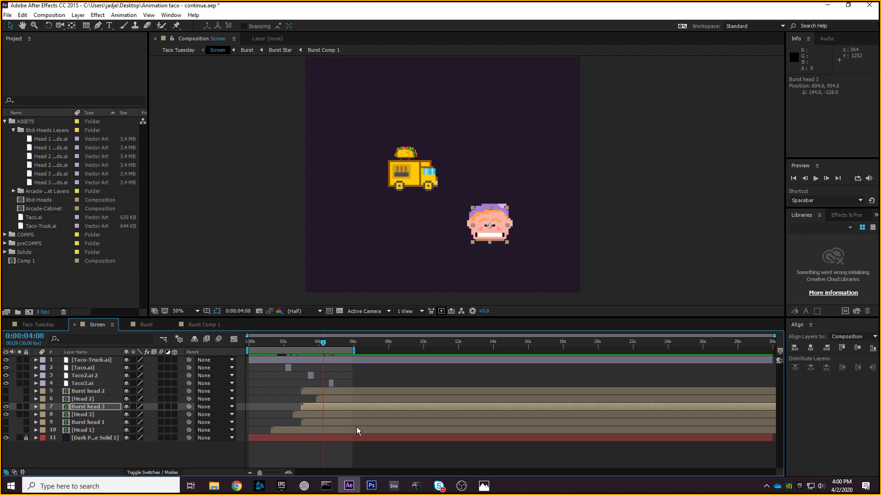
left_click_drag(306, 406, 328, 406)
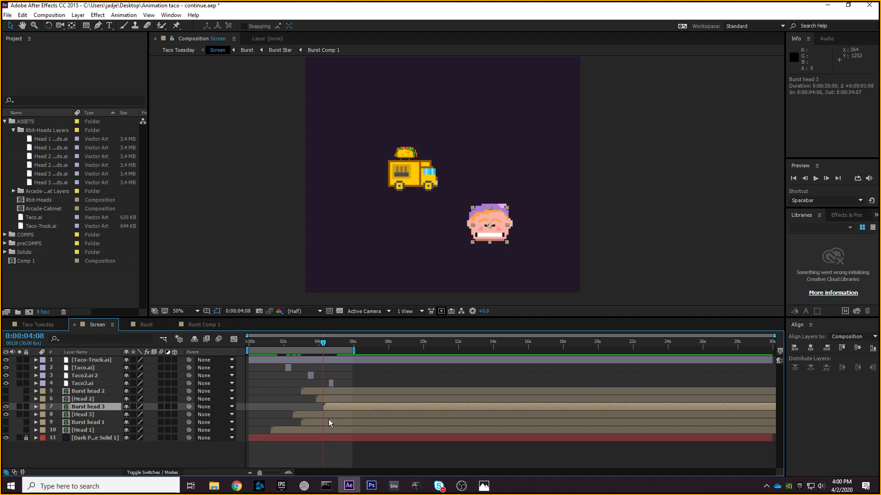
left_click_drag(322, 344, 306, 346)
key("space")
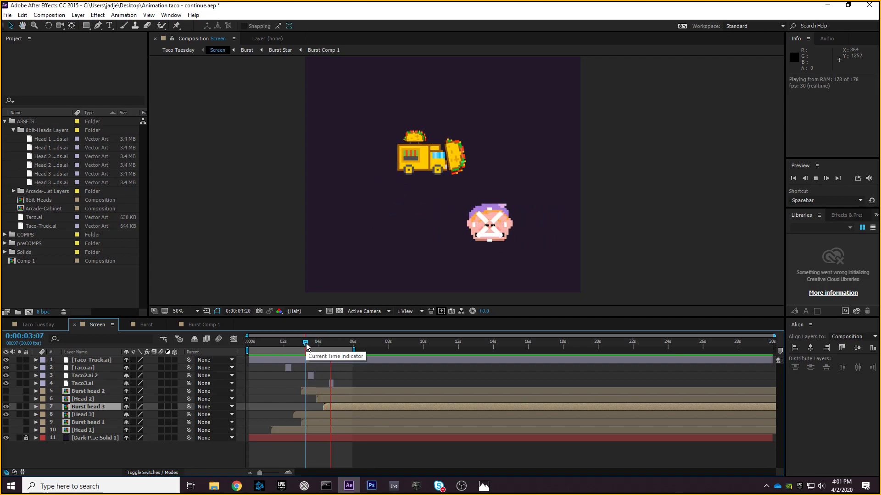
- Shift the Burst head 3 layer to start at 0:00:04:22 and preview the burst on the third head
left_click(325, 348)
left_click_drag(325, 348, 331, 350)
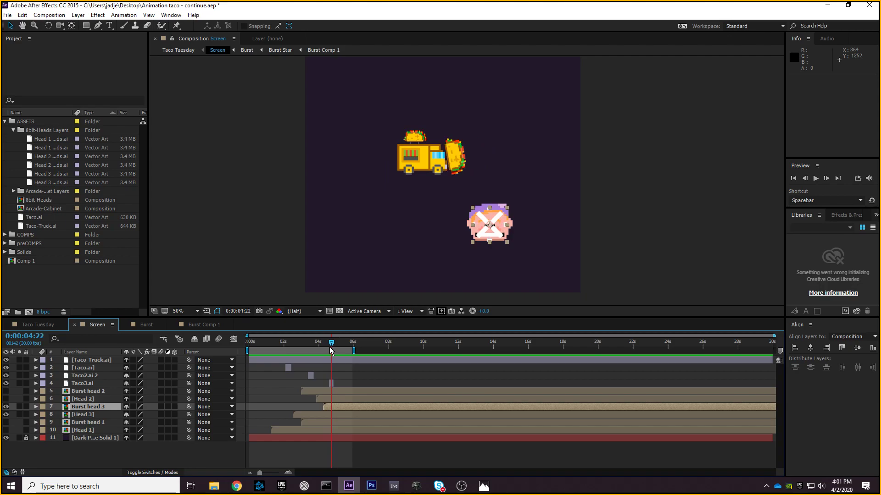
left_click_drag(348, 405, 356, 406)
left_click_drag(332, 346, 284, 350)
key("space")
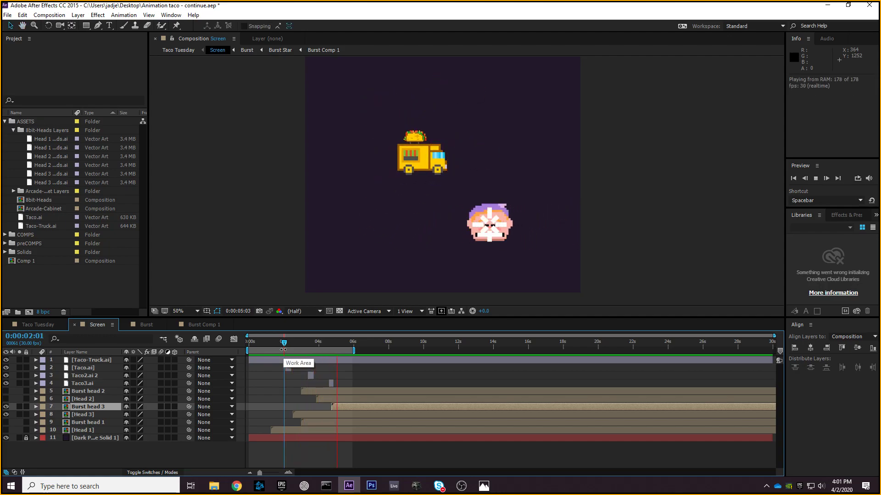
key("space")
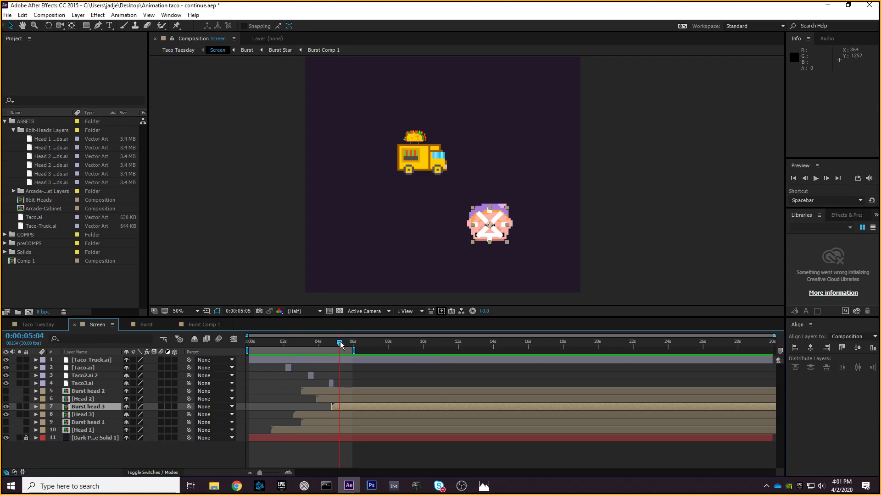
- Keyframe the Head 3 layer's opacity at 100% on 0:00:04:21 and 0% on 0:00:04:22
left_click_drag(341, 344, 332, 344)
left_click(78, 414)
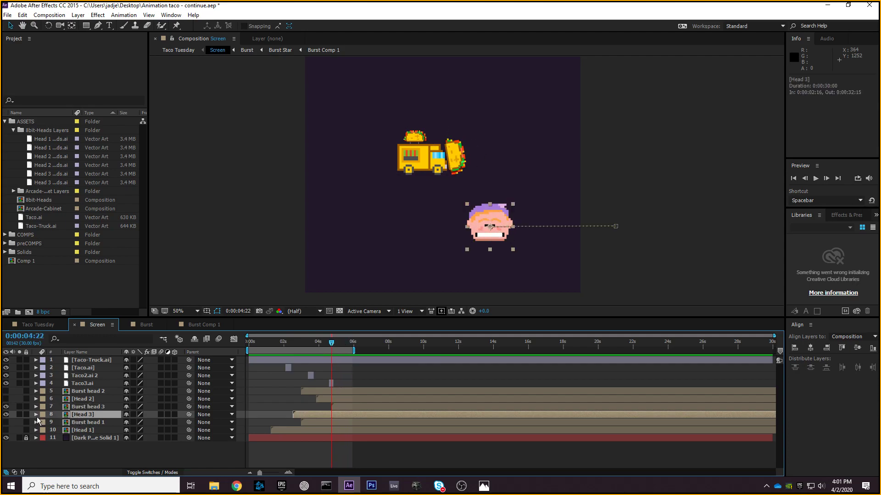
key("t")
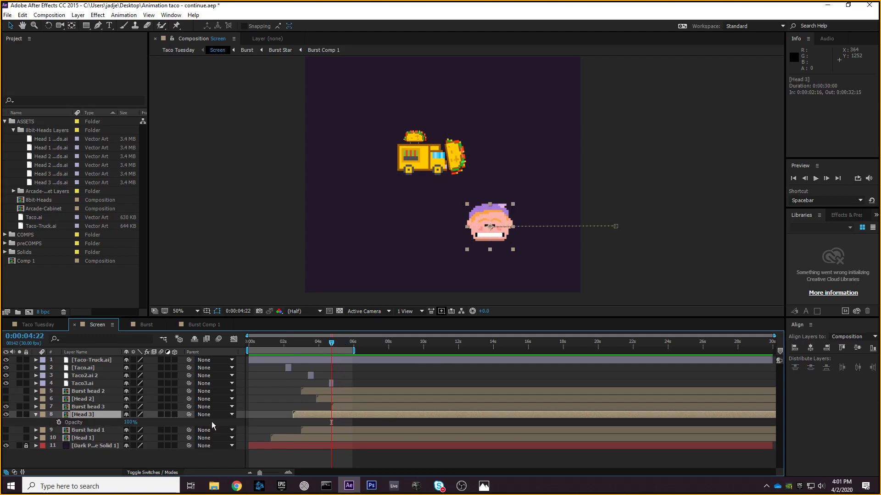
key("Page_Up")
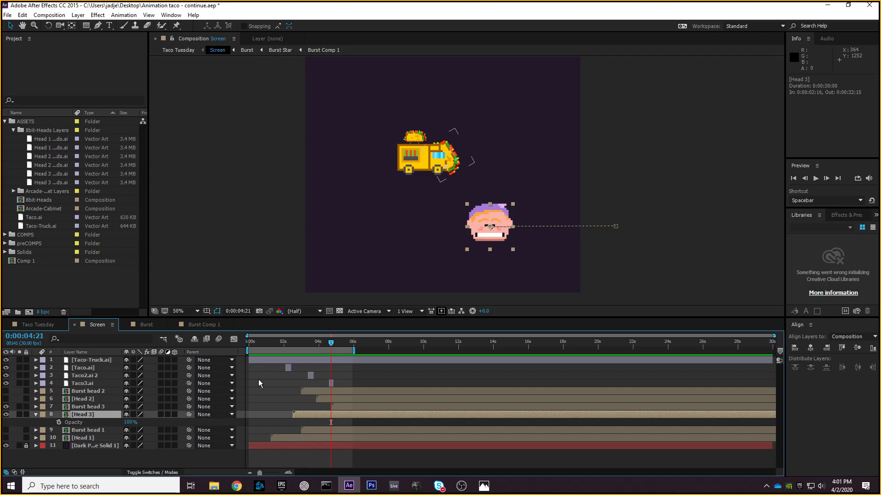
left_click(59, 423)
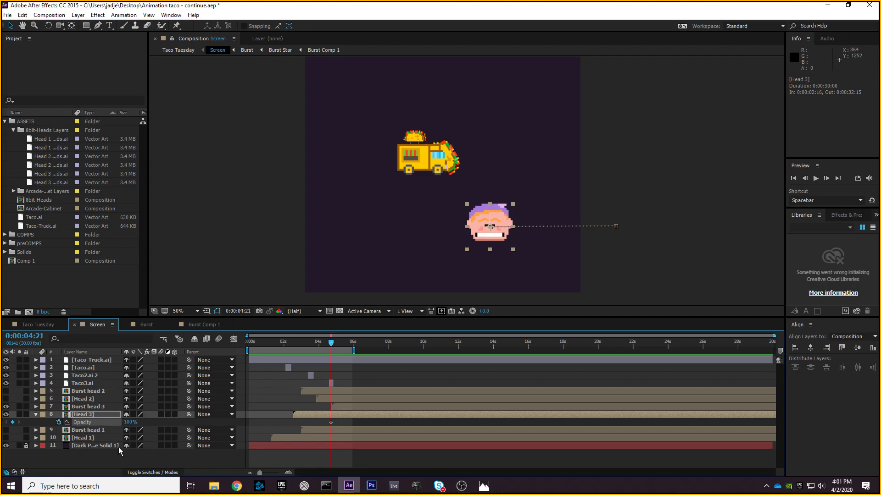
key("Page_Down")
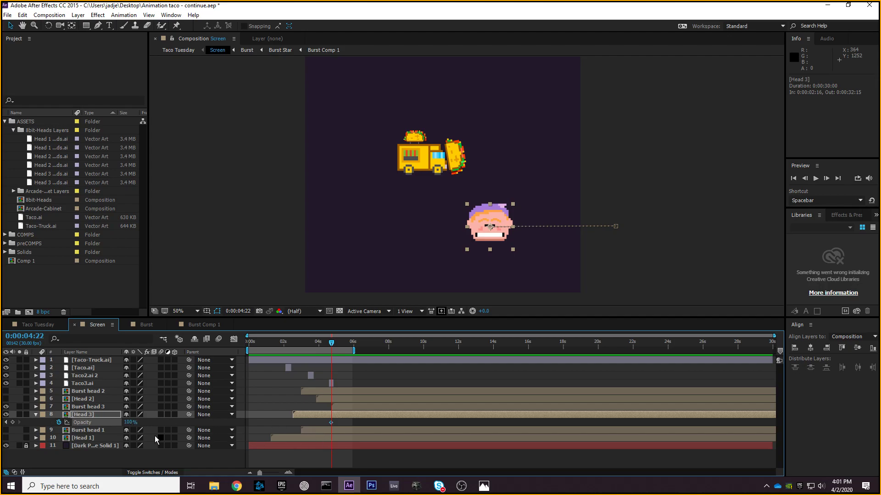
key("Return")
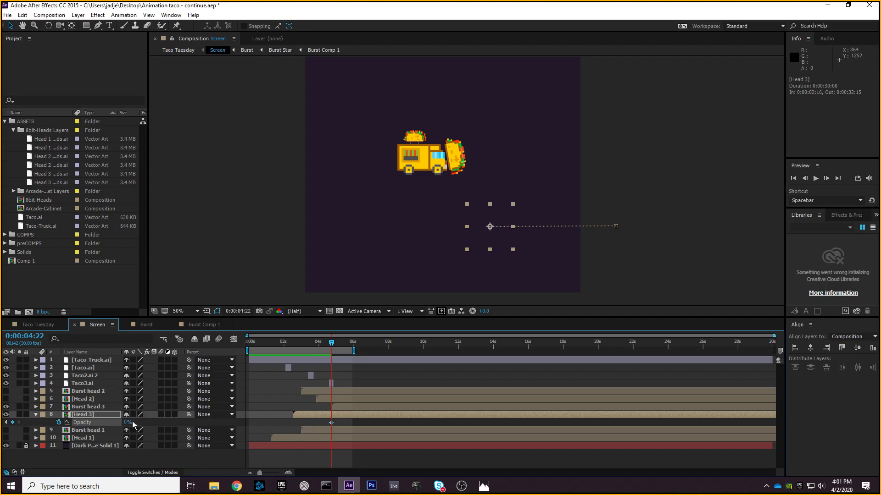
- Preview the third head's burst and disappearance, returning to 0:00:02:20
key("space")
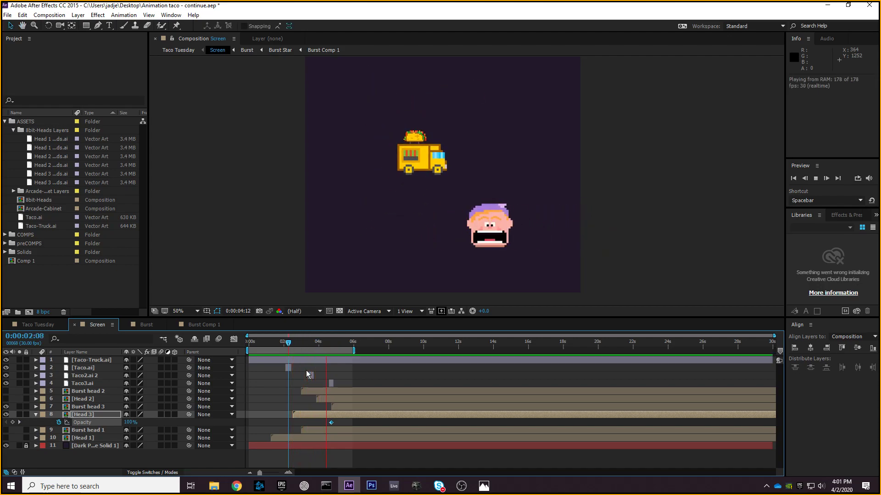
key("space")
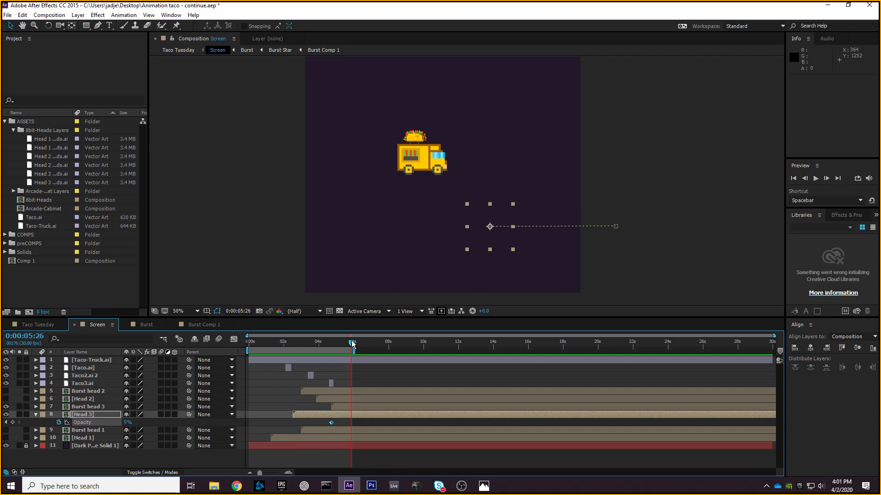
left_click_drag(351, 343, 295, 344)
- Show the Burst head 2 and Head 2 layers while keeping the first and third heads and their bursts hidden
left_click(90, 409)
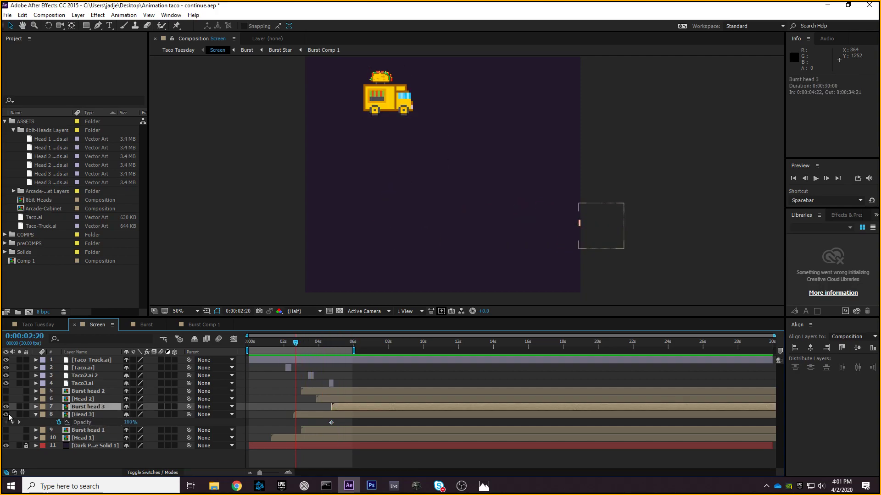
left_click(88, 394)
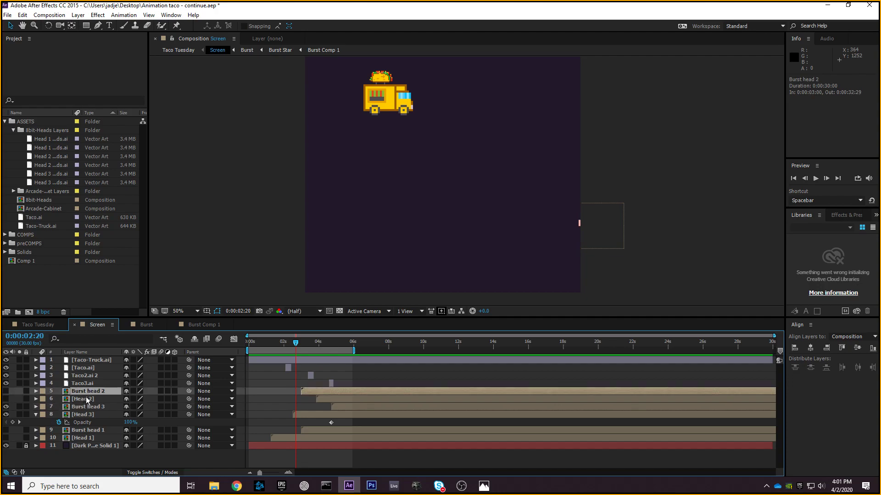
left_click(6, 438)
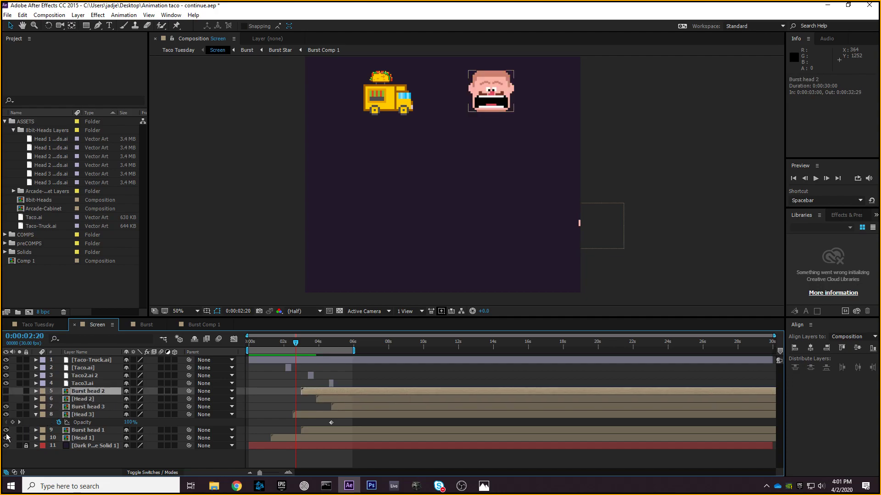
left_click(7, 437)
left_click(6, 407)
left_click(6, 415)
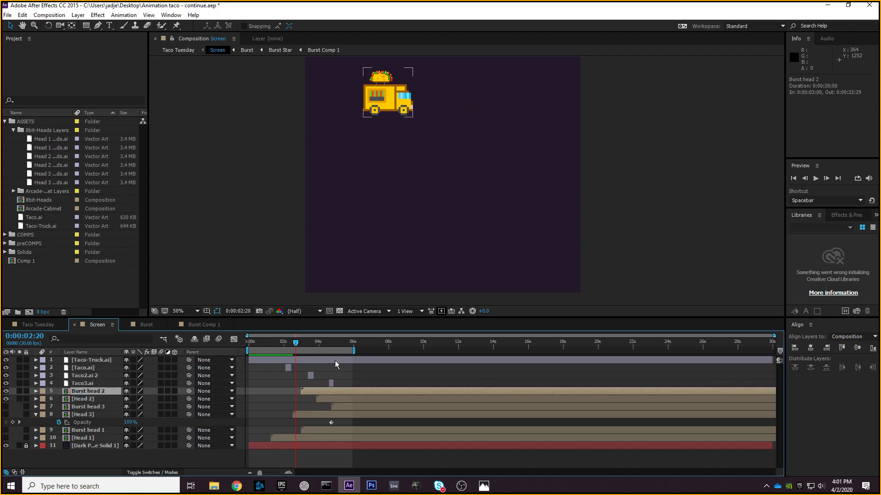
- Position the Burst head 2 layer over the second head at 836, 602 and scrub to 0:00:05:24
left_click_drag(296, 347, 336, 344)
left_click_drag(546, 125, 507, 151)
mouse_move(337, 345)
left_mouse_down()
mouse_move(324, 342)
mouse_move(351, 346)
left_mouse_up()
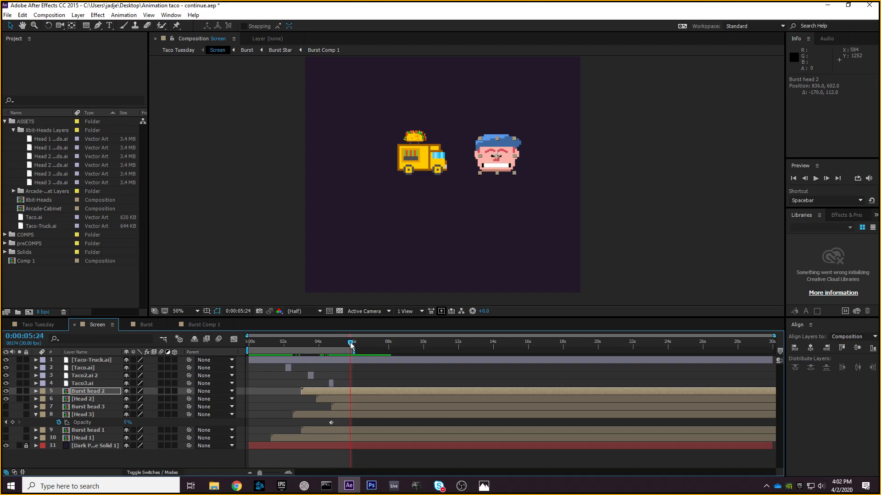
- Shift the Burst head 2 layer in stages until it starts at about 0:00:06:05, matching the hit on the second head
left_click_drag(309, 389, 357, 389)
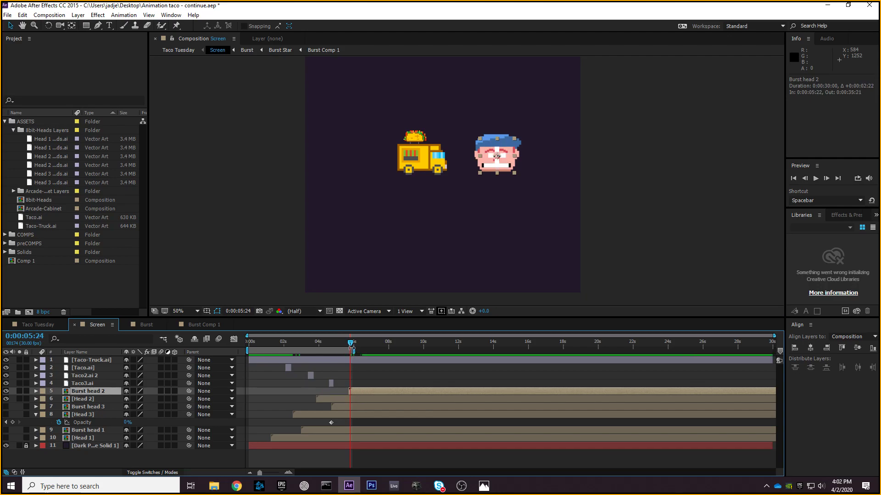
mouse_move(351, 345)
left_mouse_down()
mouse_move(331, 345)
mouse_move(356, 345)
left_mouse_up()
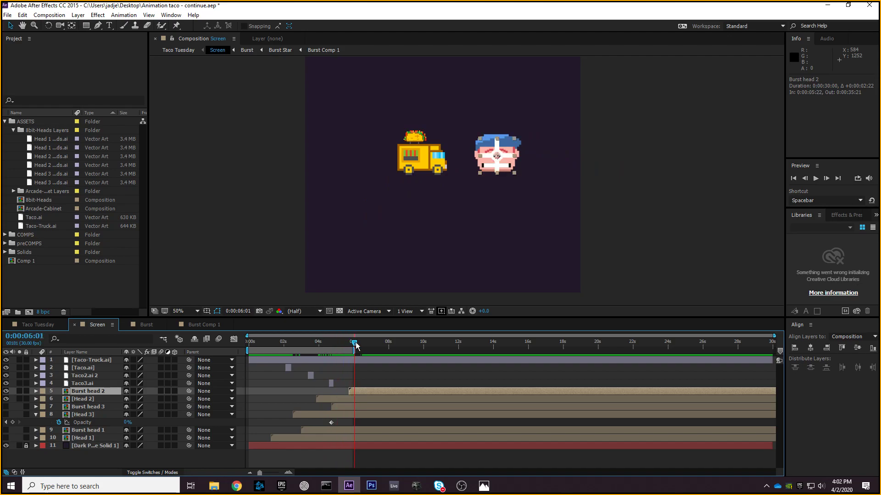
left_click_drag(373, 388, 378, 389)
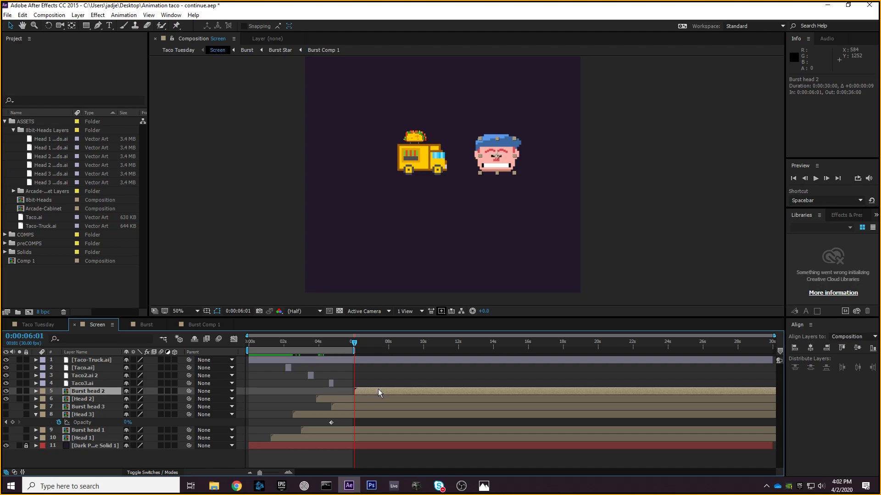
mouse_move(354, 343)
left_mouse_down()
mouse_move(329, 344)
mouse_move(371, 344)
mouse_move(358, 347)
left_mouse_up()
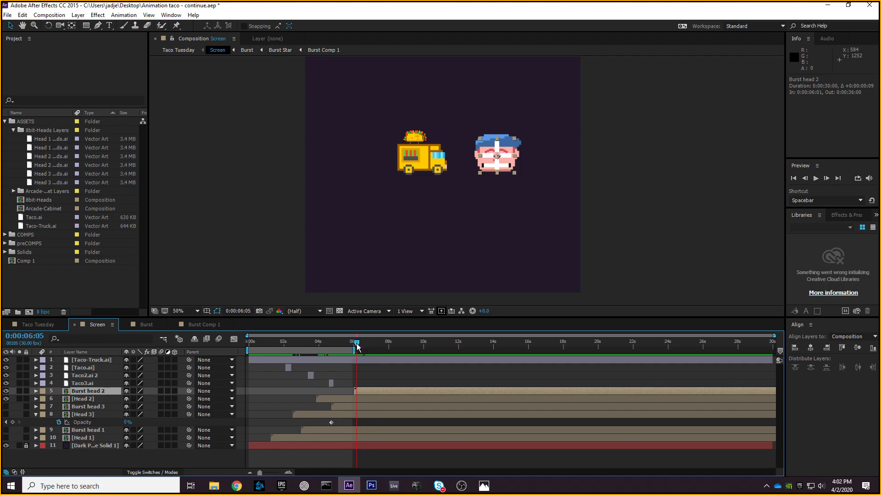
left_click_drag(372, 389, 375, 392)
- Extend the work area's end to about 8 seconds and preview the burst on the second head
left_click_drag(357, 344, 315, 344)
key("space")
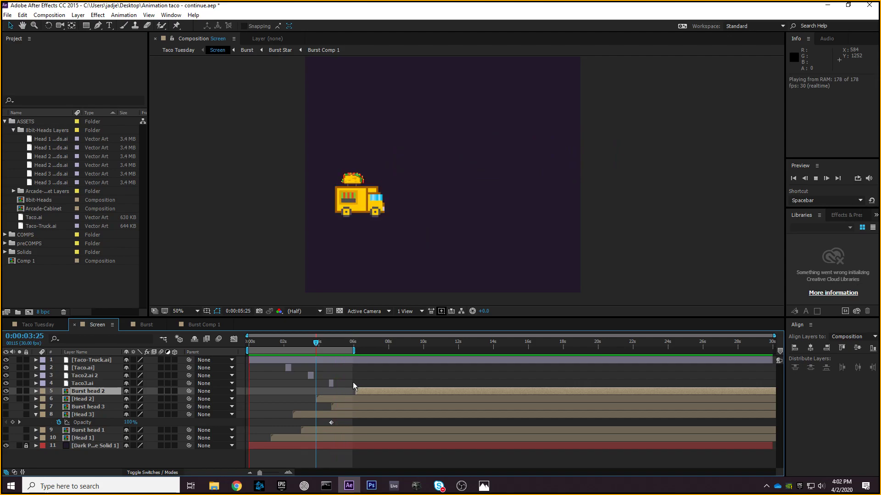
key("space")
left_click_drag(355, 344, 390, 350)
key("space")
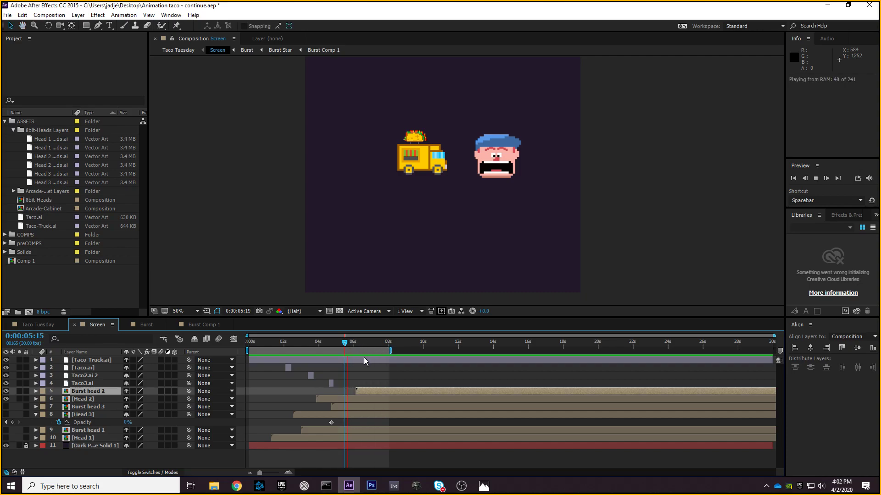
key("space")
- Start opacity keyframing on the Head 2 layer at 0:00:06:03 and set its opacity to 0% at the burst
left_click_drag(378, 348, 356, 343)
left_click(105, 399)
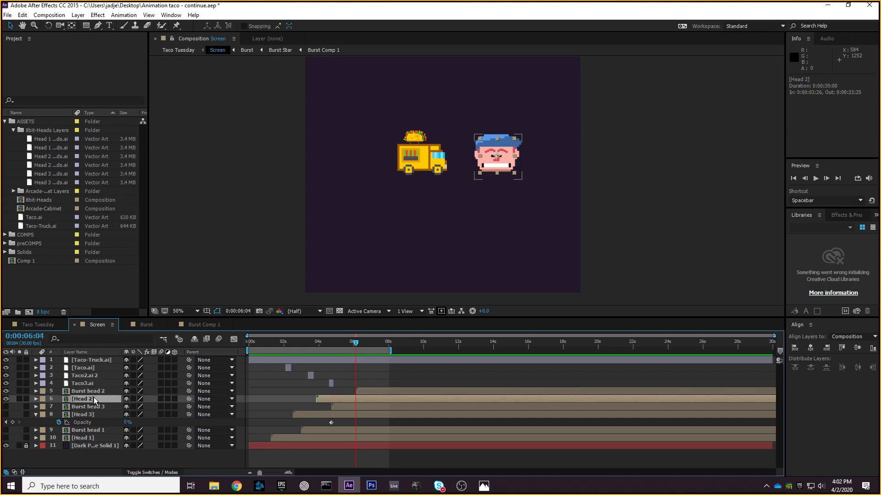
key("t")
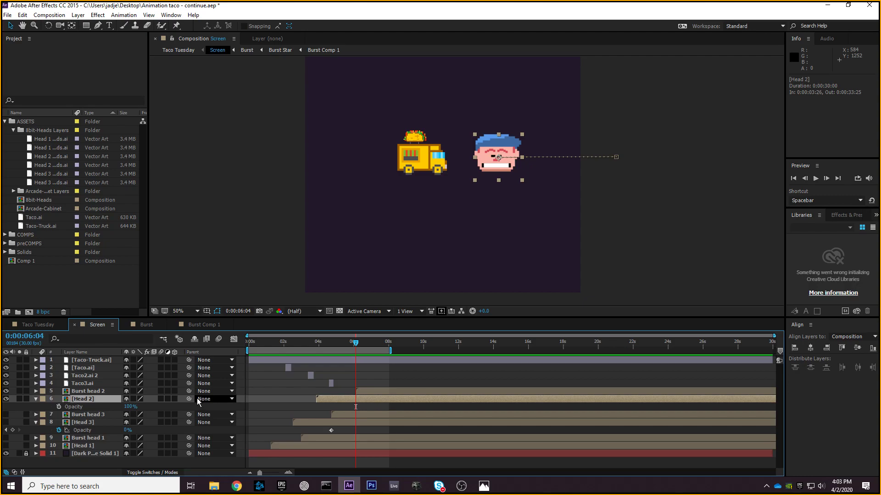
key("Page_Up")
key("Page_Up")
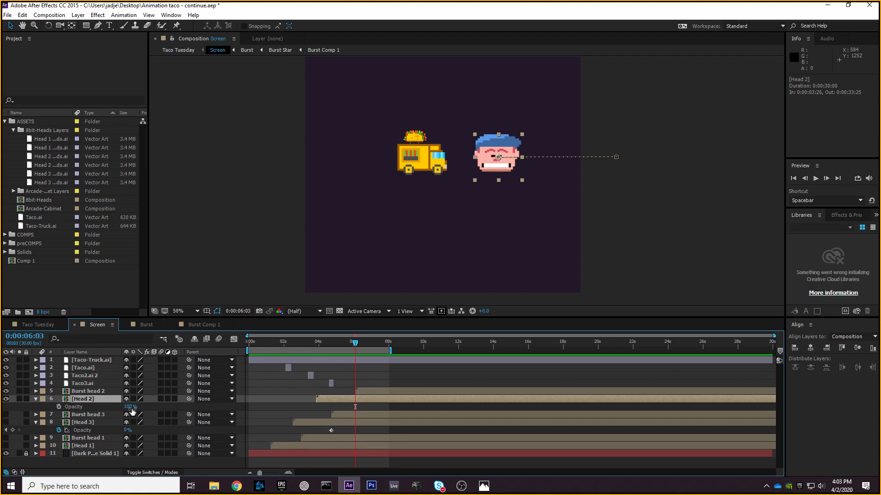
left_click(58, 407)
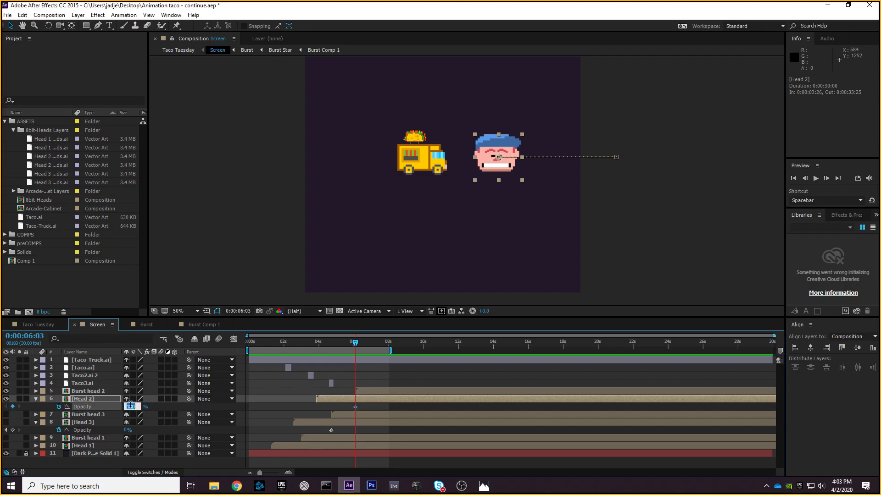
left_click(130, 407)
type("0")
key("Return")
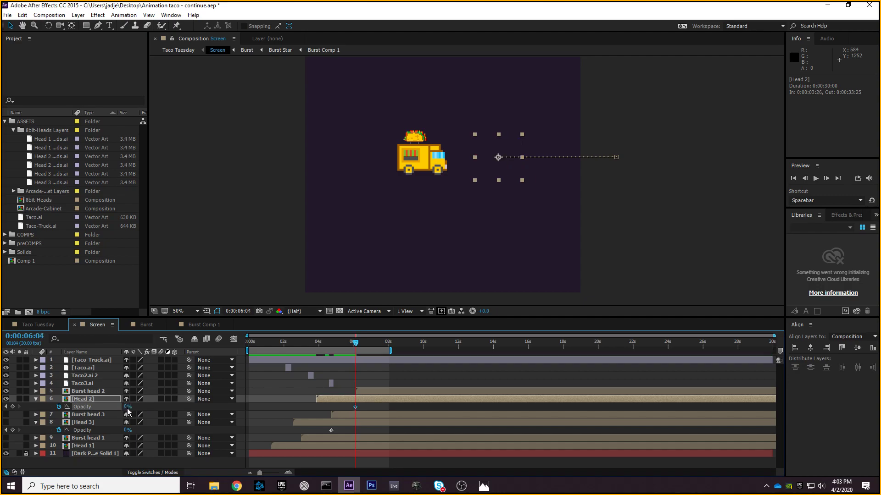
left_click(127, 407)
key("Return")
- Preview the Screen composition from the beginning with the view at 25%
key("Home")
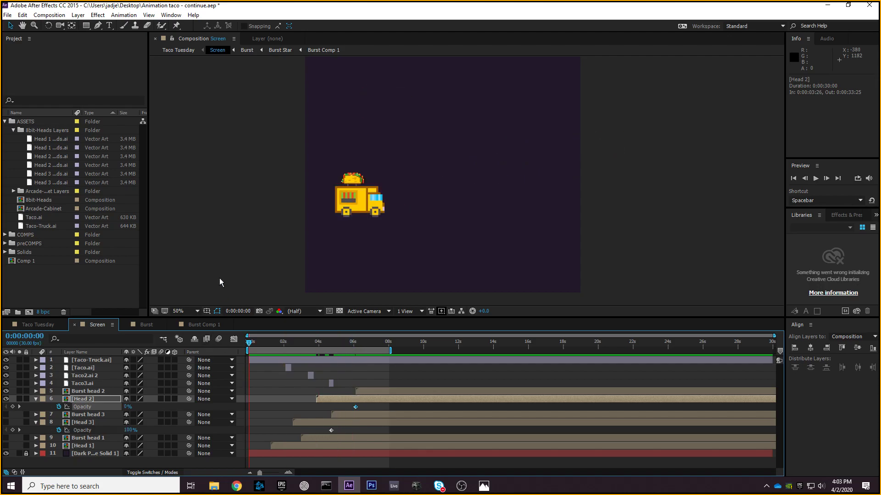
left_click(218, 290)
key("comma")
key("space")
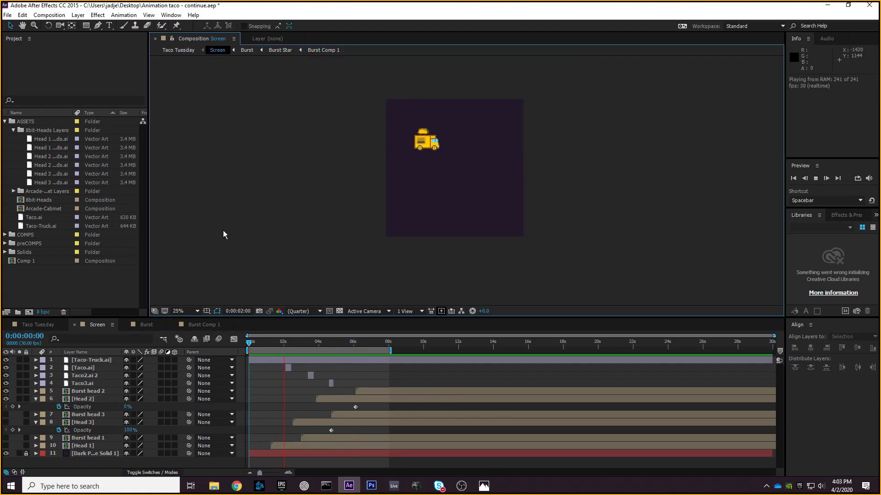
key("space")
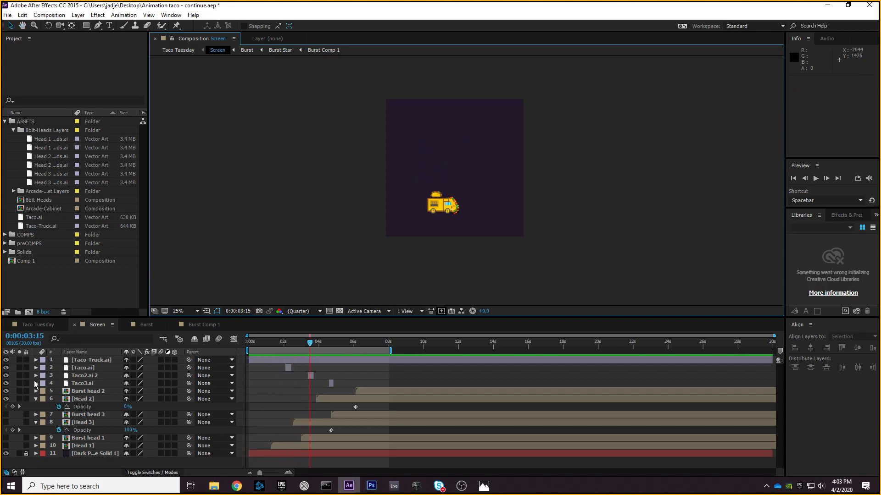
- Show the first and third heads and their burst layers again and preview the whole animation from the start
left_click(5, 415)
left_click(5, 422)
left_click(6, 438)
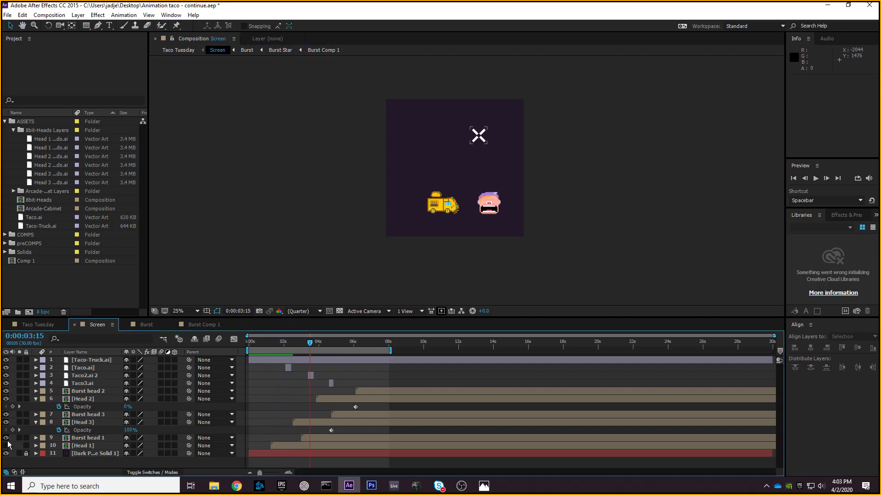
left_click_drag(309, 345, 217, 349)
key("space")
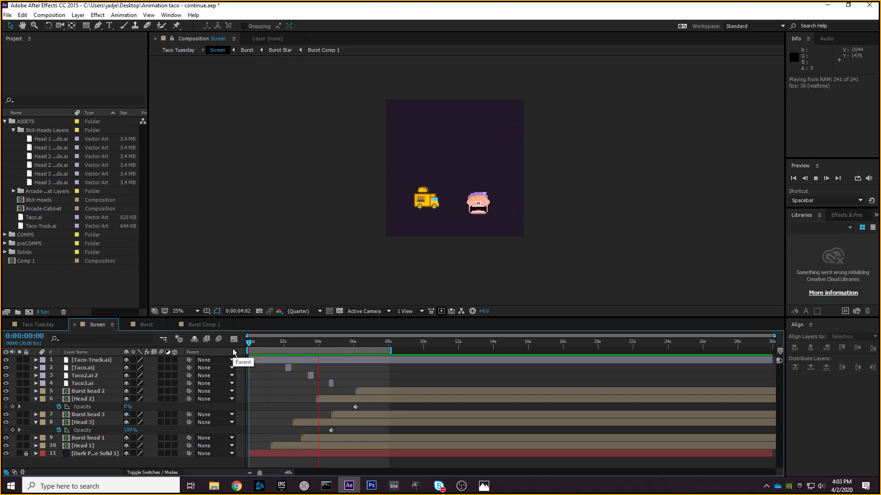
key("space")
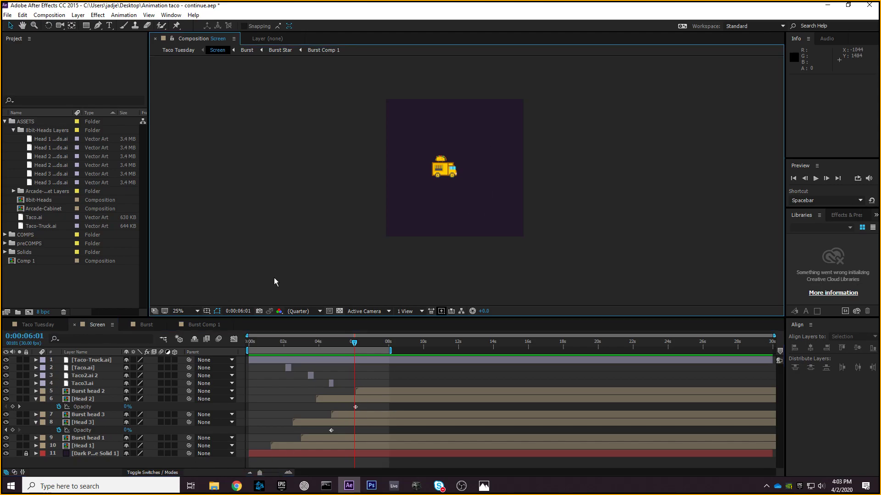
- Set the Head 2 layer's opacity to 100% at 0:00:06:02, one frame before it disappears
mouse_move(355, 343)
left_mouse_down()
mouse_move(308, 347)
mouse_move(355, 343)
left_mouse_up()
left_click(103, 399)
left_click(126, 406)
type("100")
key("Return")
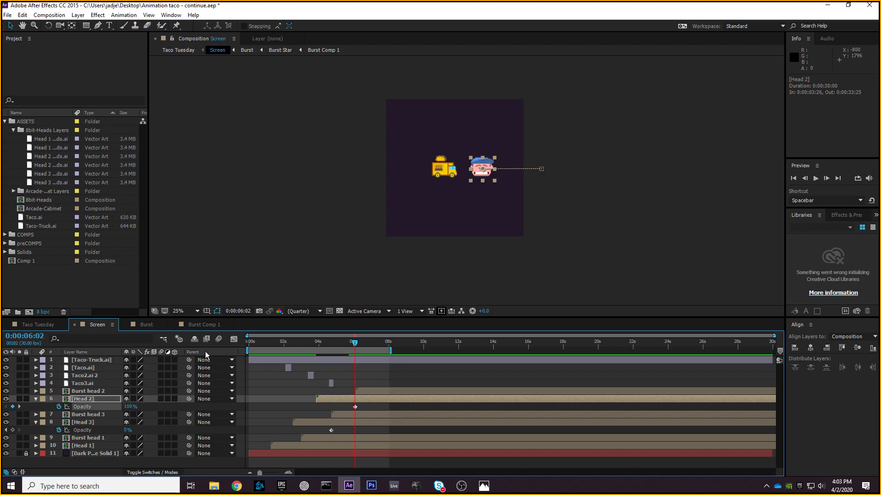
key("Page_Down")
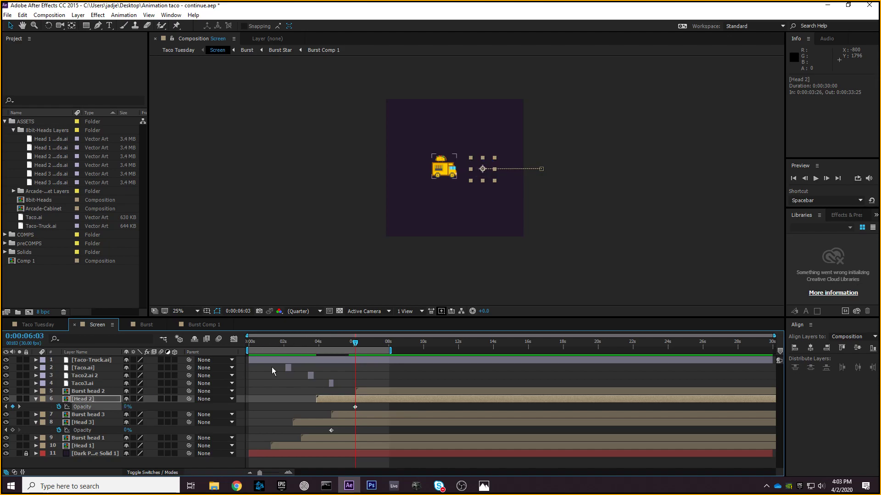
left_click_drag(356, 345, 356, 342)
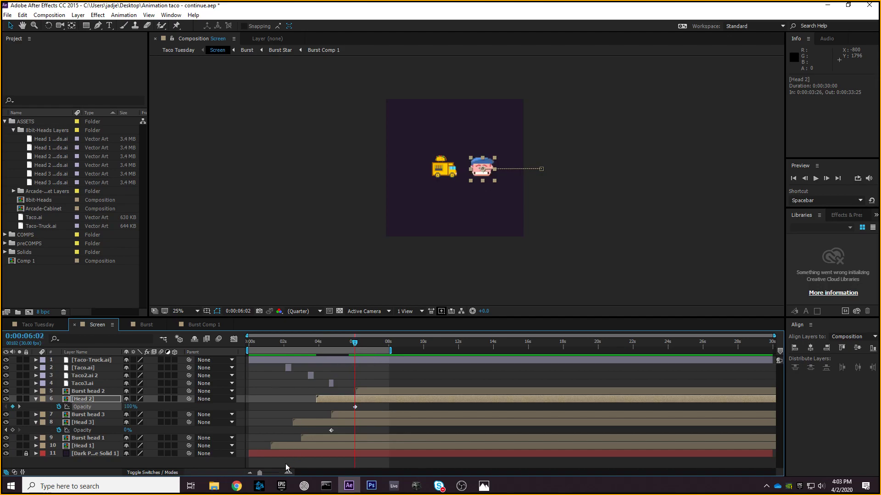
- Delete the surplus Head 2 opacity keyframe at 0:00:06:04 and check the frames around 0:00:06:02
left_click_drag(259, 473, 277, 473)
left_click(521, 407)
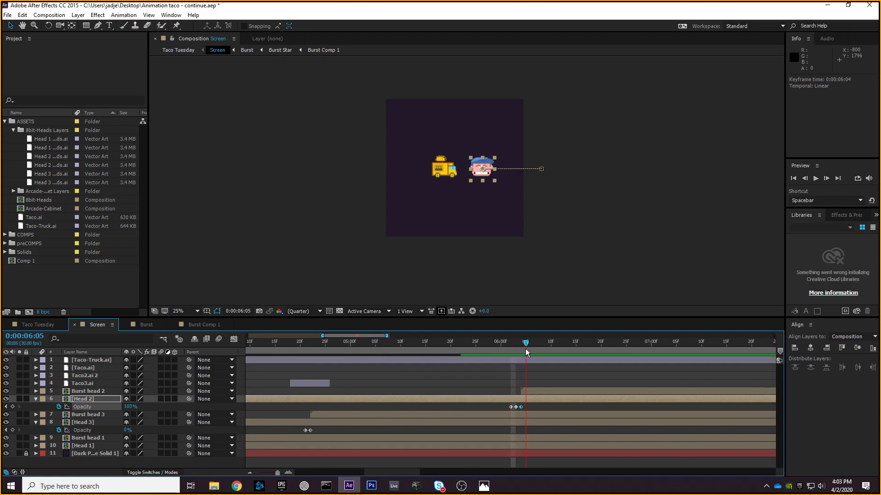
key("Delete")
left_click(510, 344)
left_click_drag(509, 345, 504, 346)
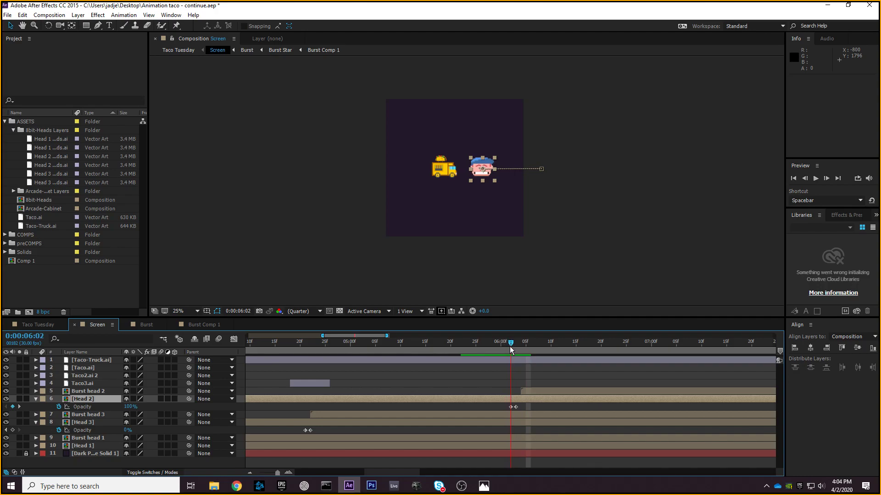
left_click(513, 347)
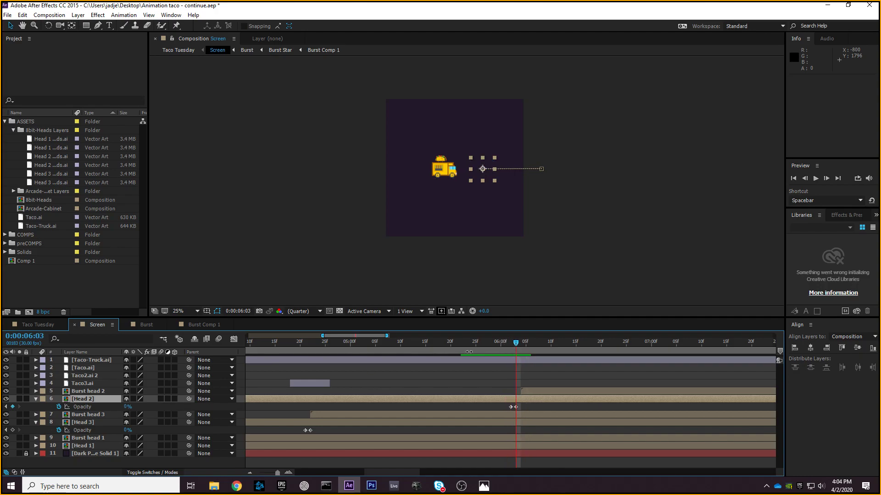
- Return to the full timeline and preview the bursts on all three heads from the beginning
left_click_drag(521, 341, 249, 268)
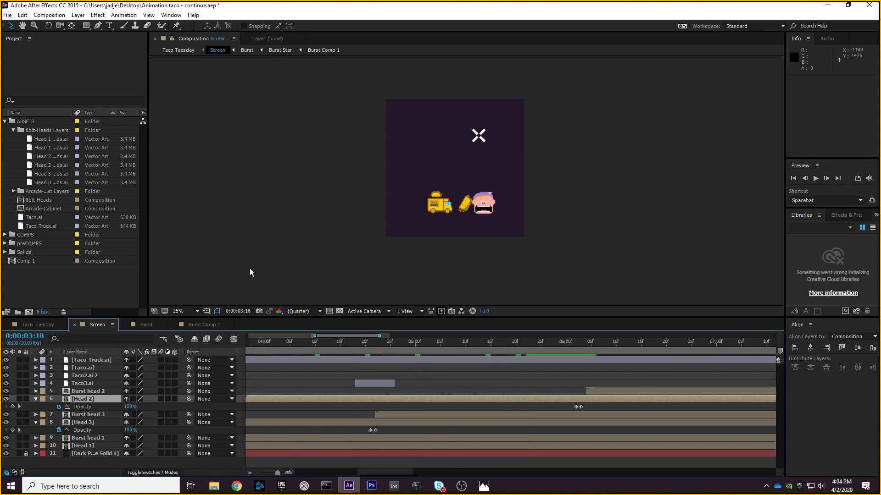
key("comma")
key("period")
key("period")
key("comma")
left_click_drag(277, 473, 255, 474)
left_click_drag(311, 343, 241, 343)
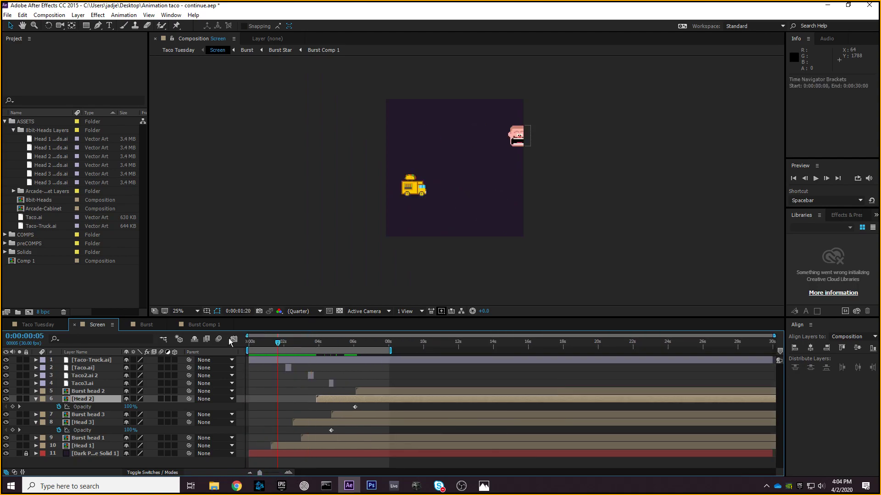
left_click(263, 238)
key("space")
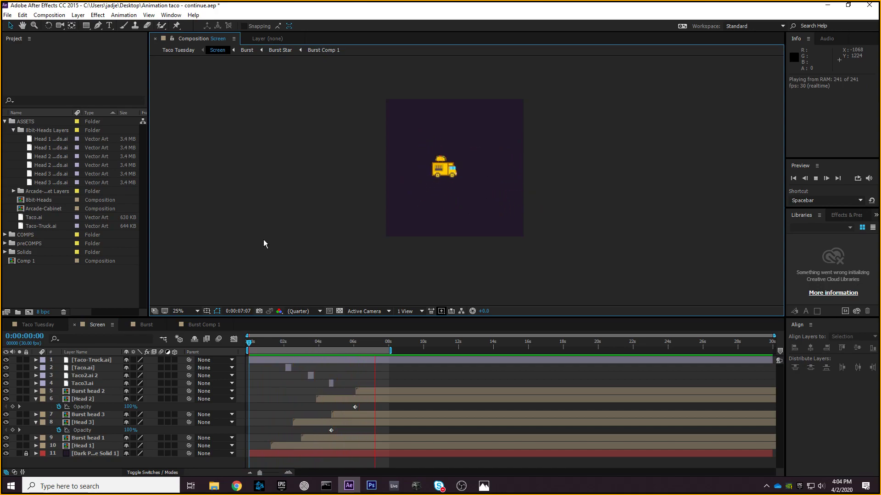
- Move the Burst head 2 layer's start and the Head 2 opacity keyframes earlier, to about 0:00:05:28
left_click_drag(257, 343, 353, 340)
left_click_drag(364, 387, 361, 391)
left_click(94, 399)
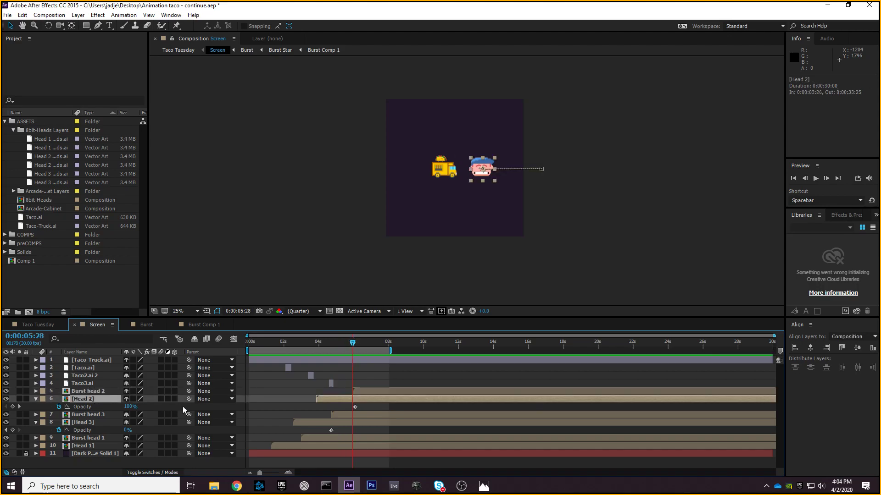
left_click_drag(356, 407, 356, 408)
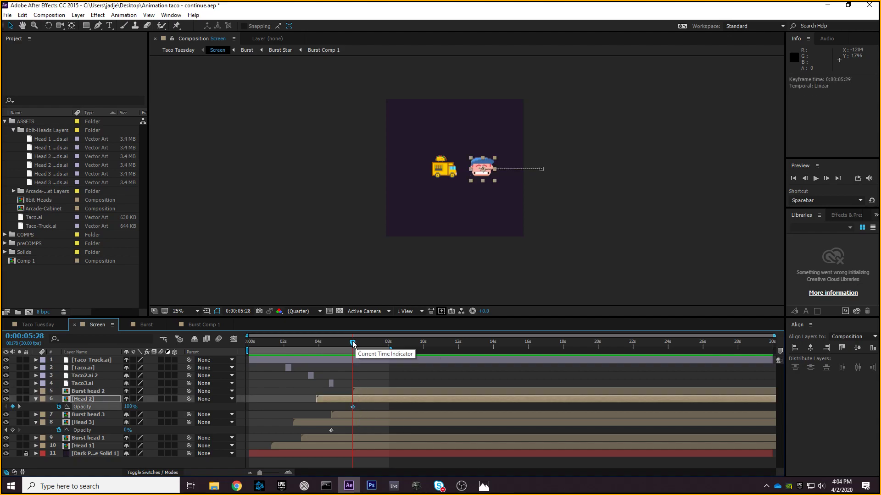
- Preview the retimed burst on the second head, scrub back through it and return to the first frame
left_click_drag(352, 343, 256, 344)
key("space")
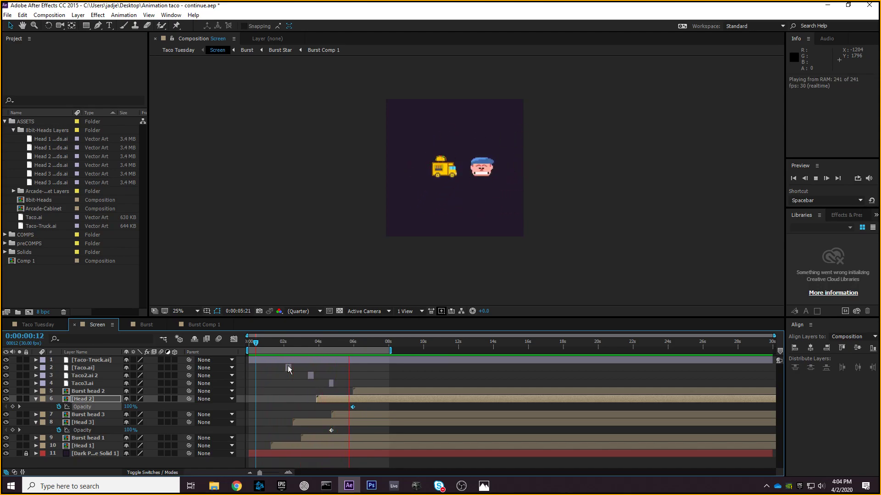
key("space")
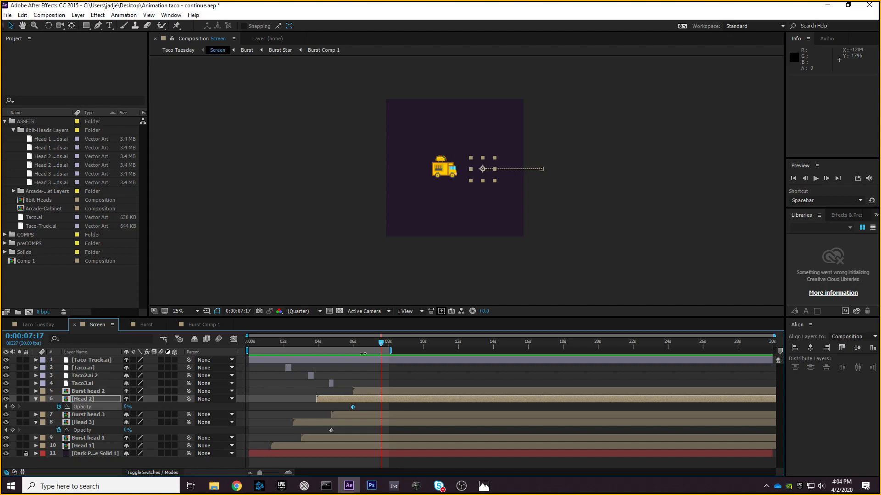
left_click_drag(385, 347, 280, 344)
key("Home")
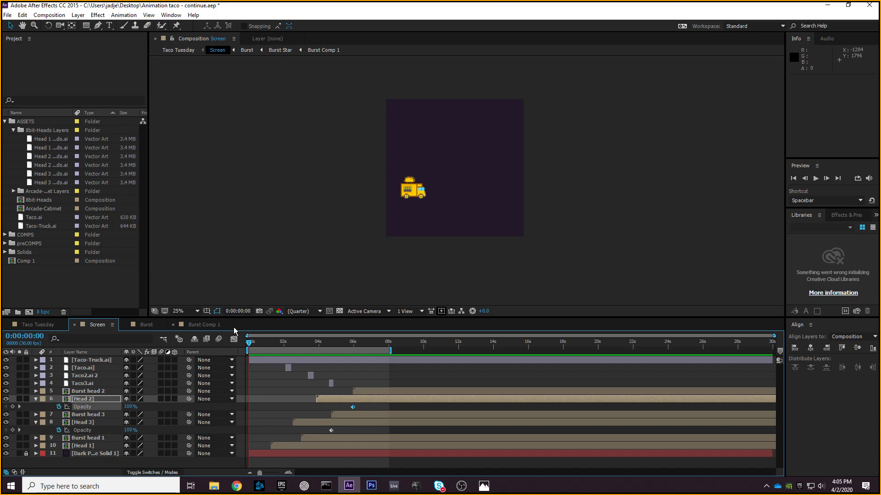
- Open the Burst composition that holds the two burst star layers
left_click(152, 326)
left_click(188, 324)
left_click(150, 327)
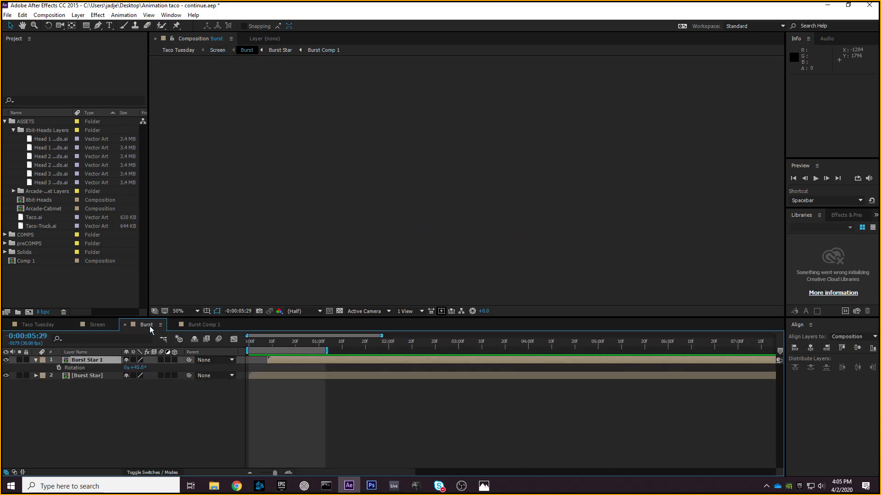